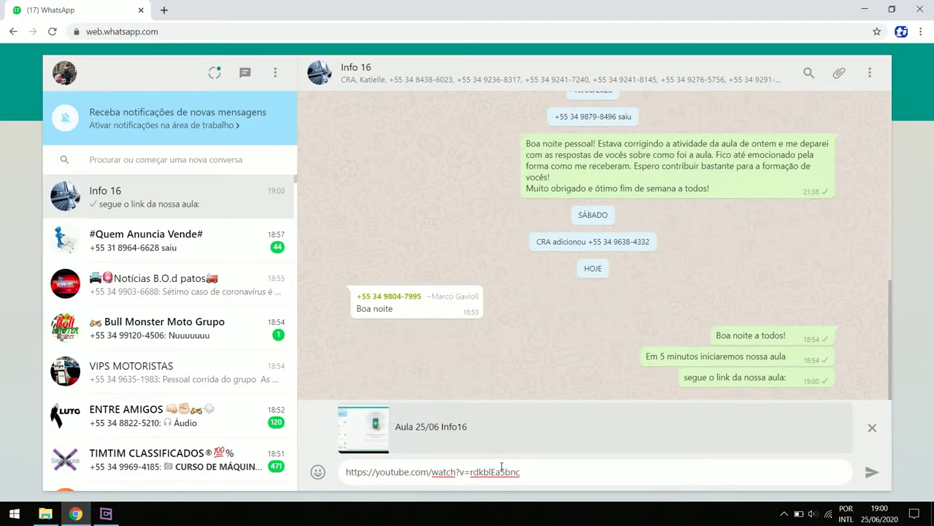
Send the Aula 25/06 YouTube link to the Info 16 group, then switch to File Explorer
key("Return")
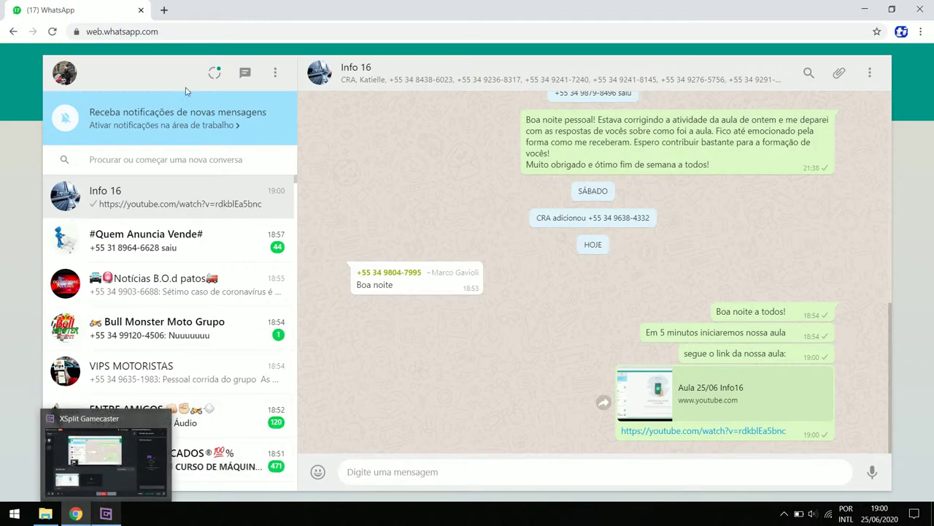
key("alt+Tab")
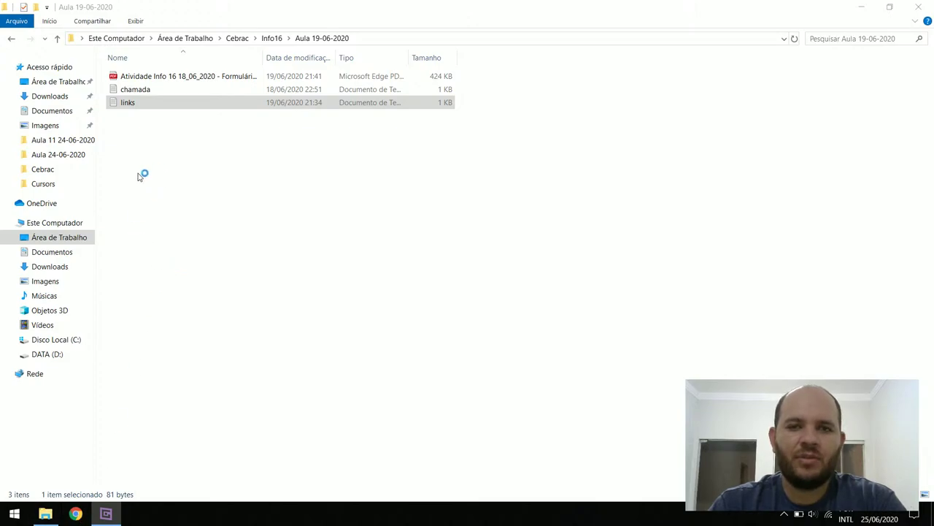
key("super+2")
Copy the forms.gle atividade link from the links text file, then close the file
left_click(921, 9)
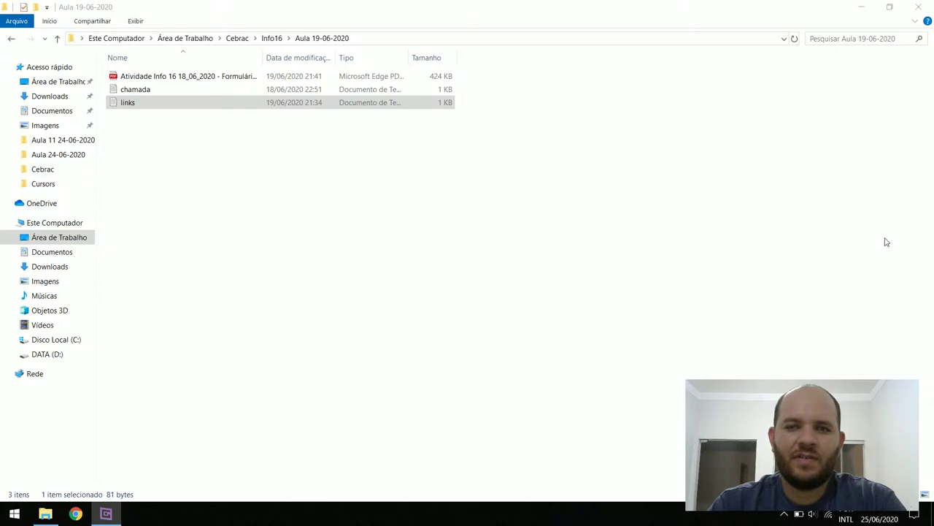
left_click(142, 163)
double_click(140, 108)
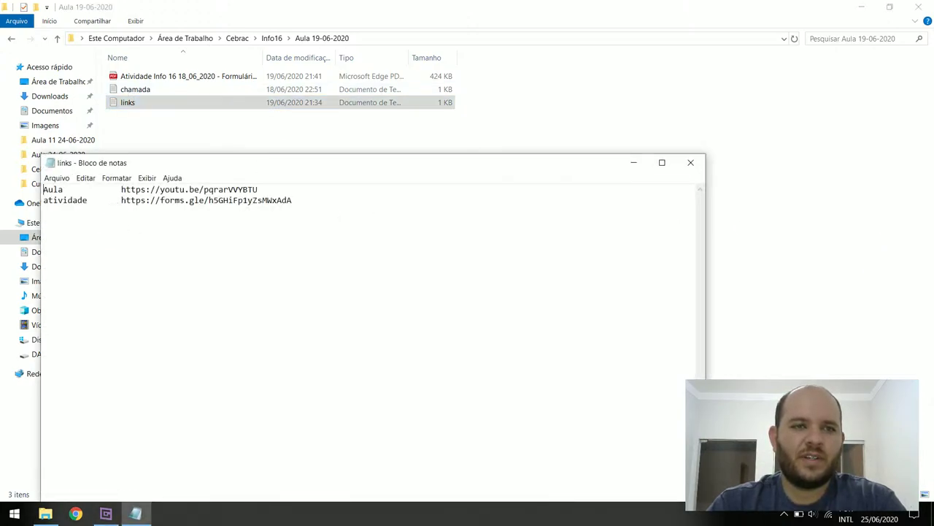
left_click_drag(121, 200, 292, 201)
key("ctrl+c")
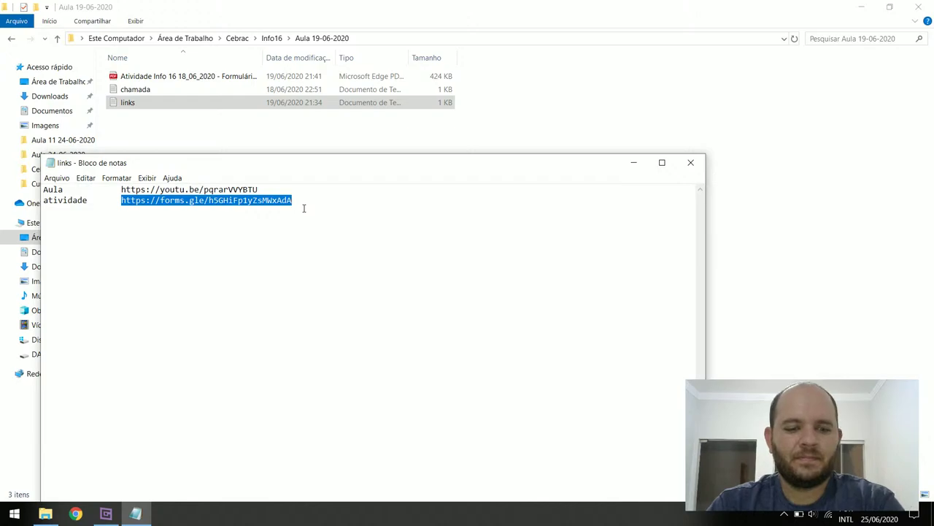
left_click(690, 162)
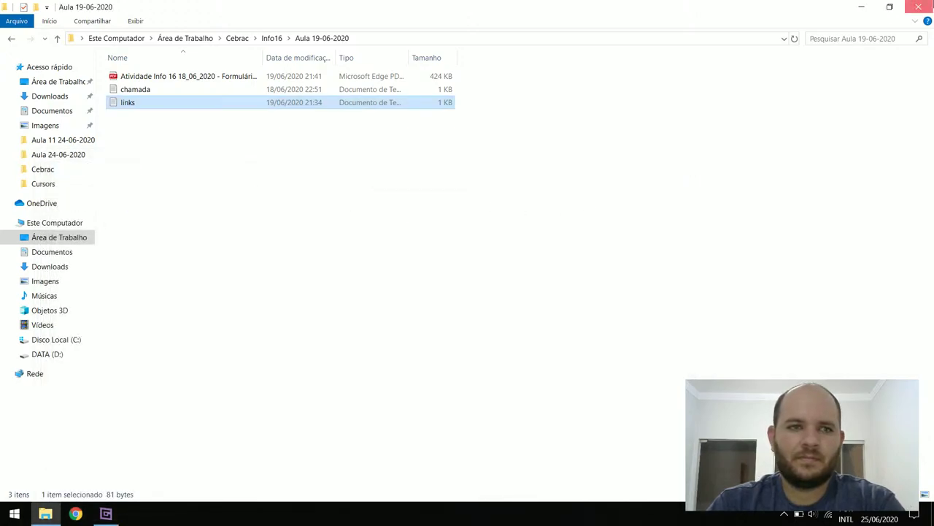
left_click(46, 513)
Open the Atividade Info 16 18/06/2020 form in Chrome from the copied forms.gle link
left_click(76, 513)
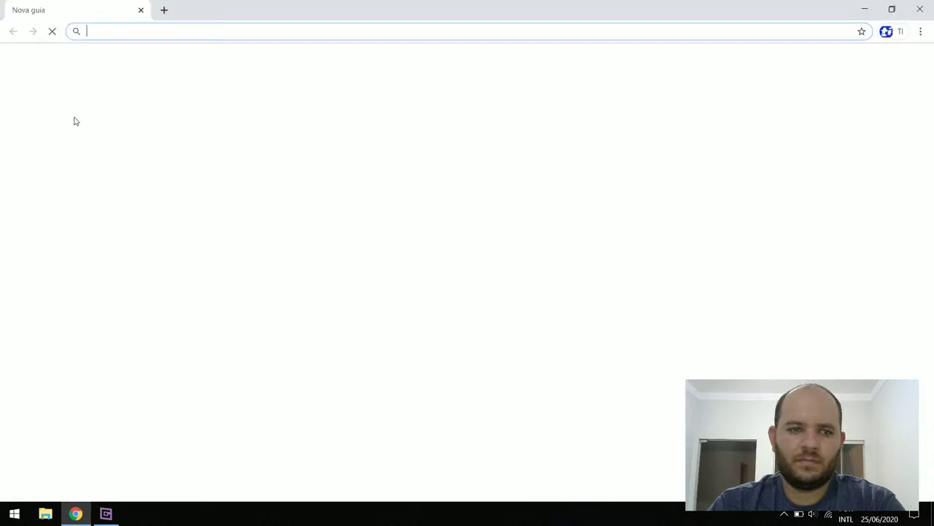
key("ctrl+v")
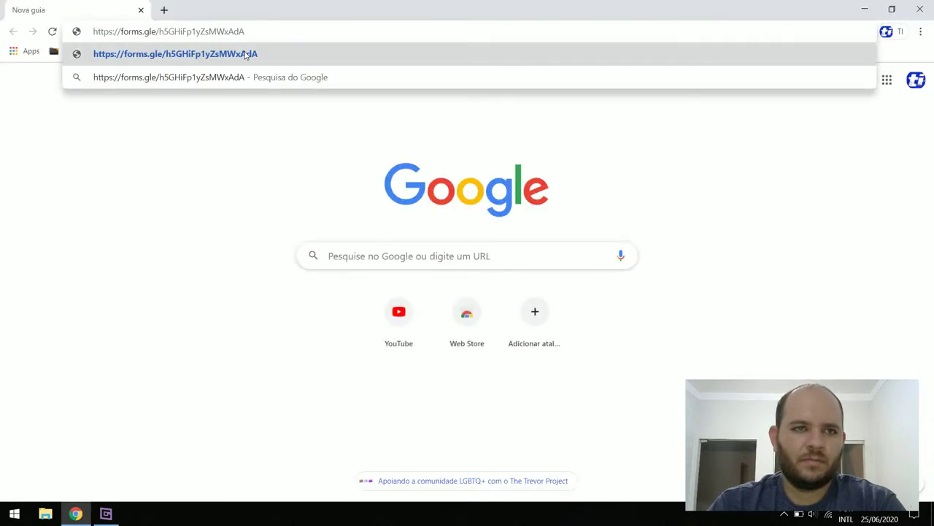
key("Return")
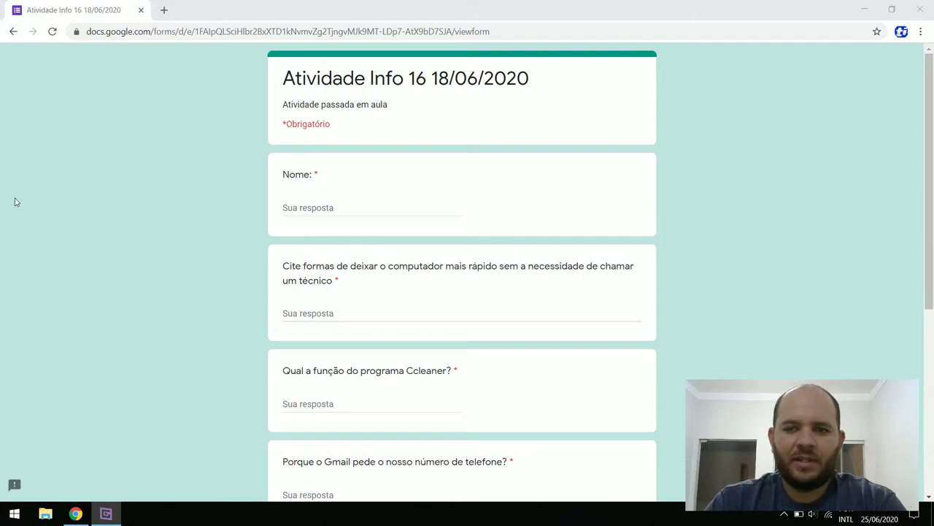
left_click(14, 202)
scroll(185, 229, "down", 1)
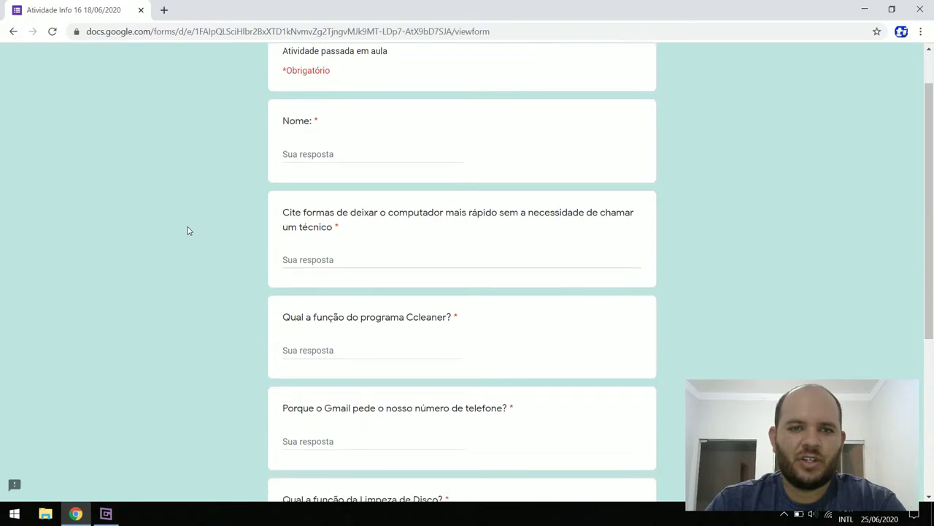
scroll(188, 230, "down", 2)
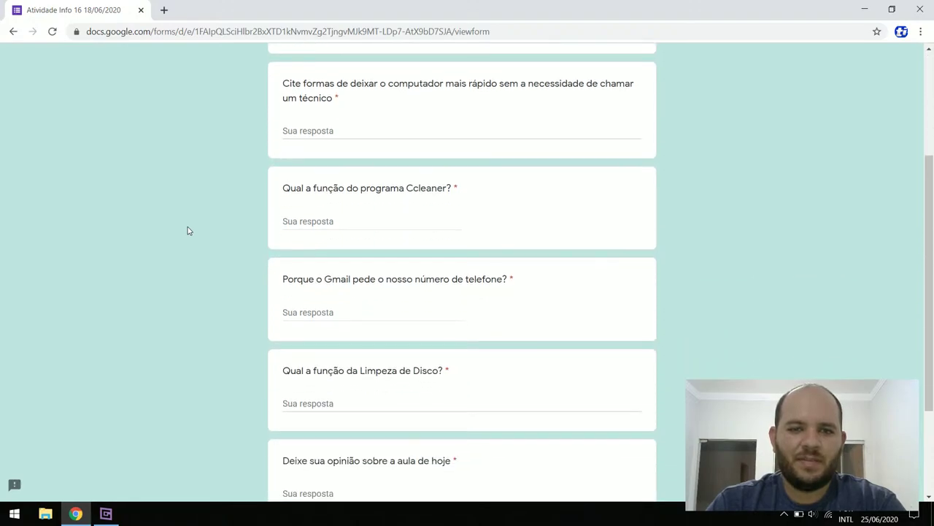
scroll(187, 249, "up", 2)
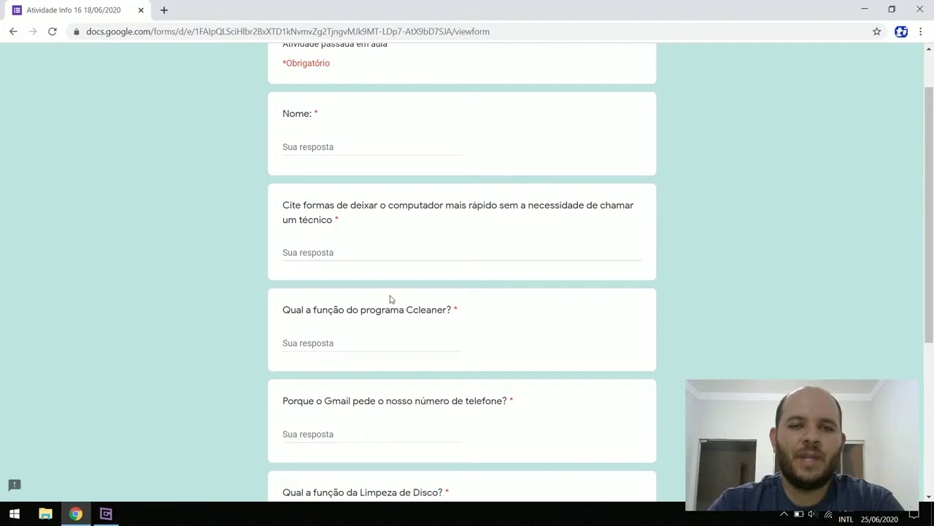
scroll(229, 298, "down", 2)
scroll(219, 330, "down", 3)
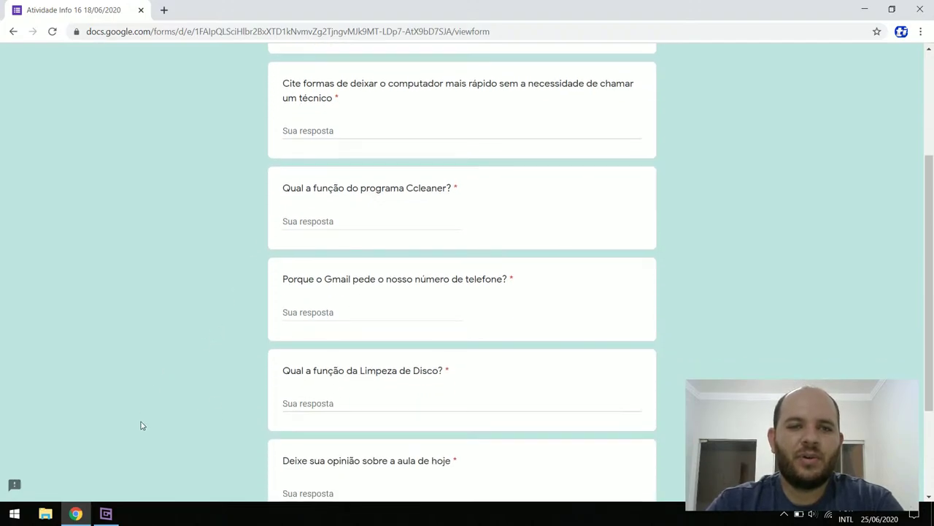
left_click(106, 514)
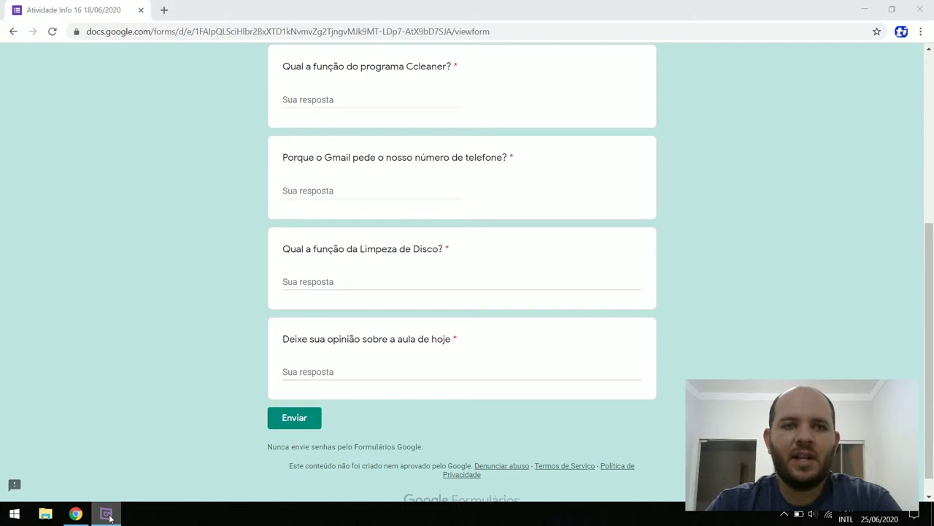
left_click(106, 514)
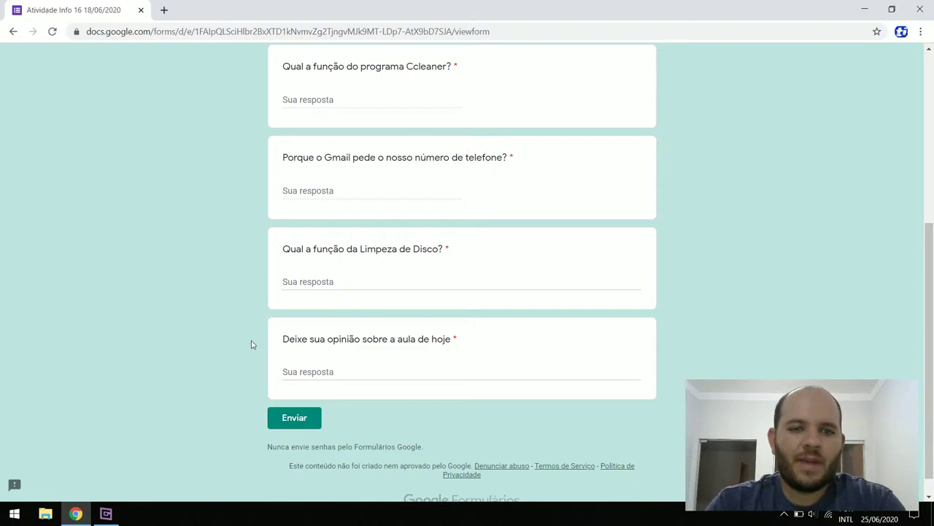
Review the Atividade Info 16 18/06/2020 form, then select its web address
scroll(250, 344, "up", 2)
scroll(154, 323, "up", 3)
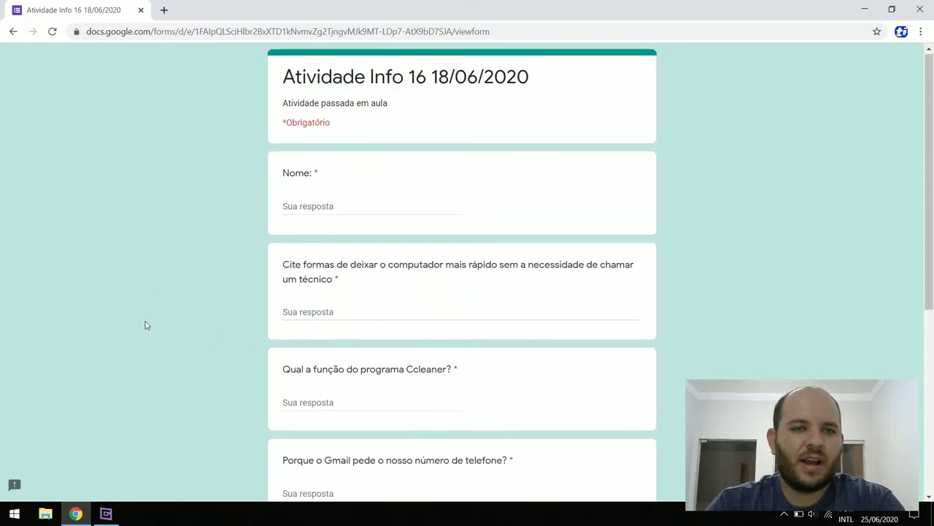
scroll(350, 442, "down", 5)
scroll(215, 390, "up", 5)
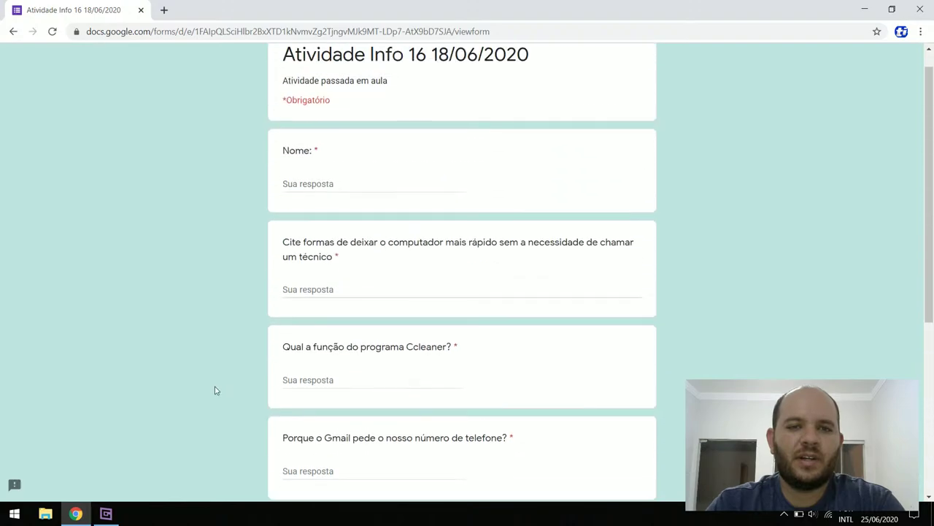
left_click(105, 513)
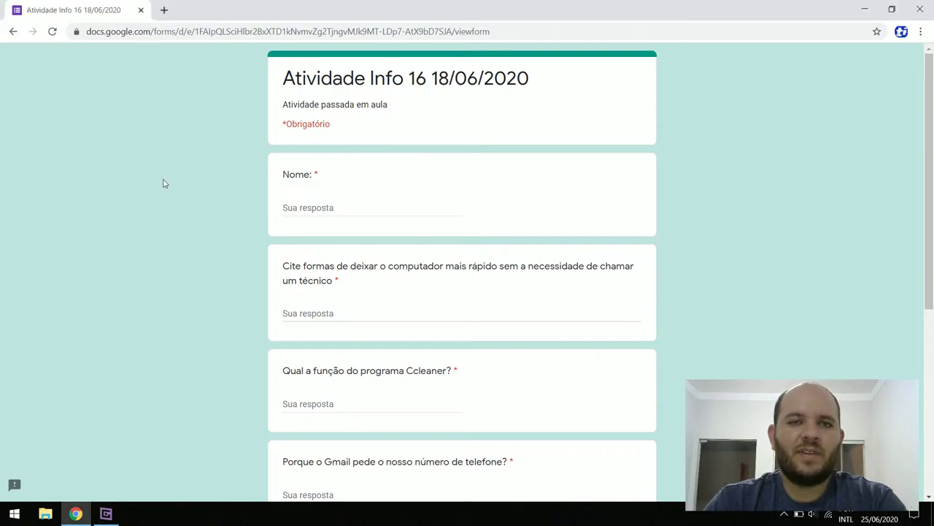
left_click(289, 35)
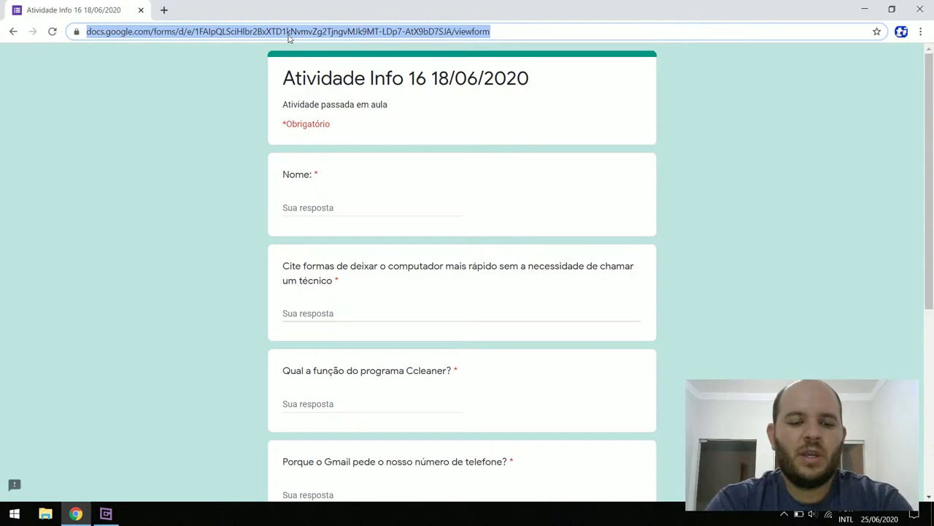
Replace the form's address with gmail.com to load the Gmail inbox
type("gmail.co")
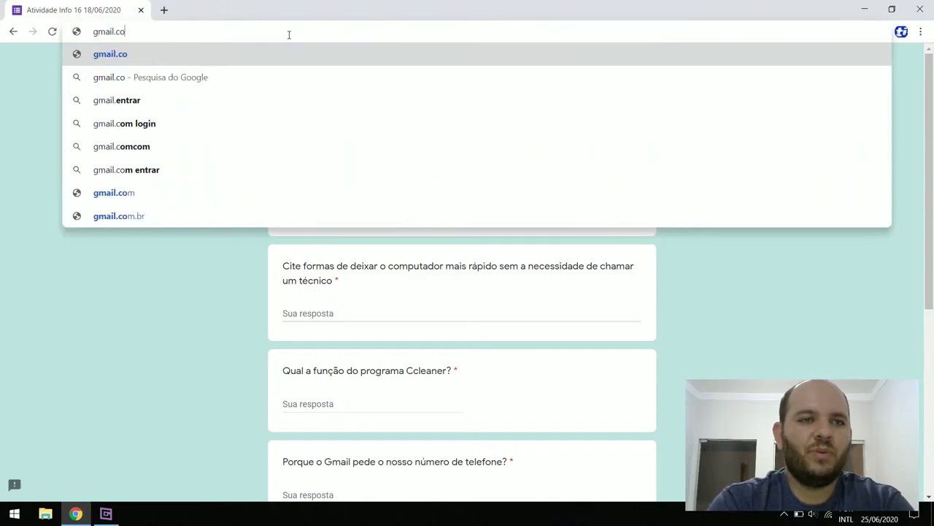
type("m")
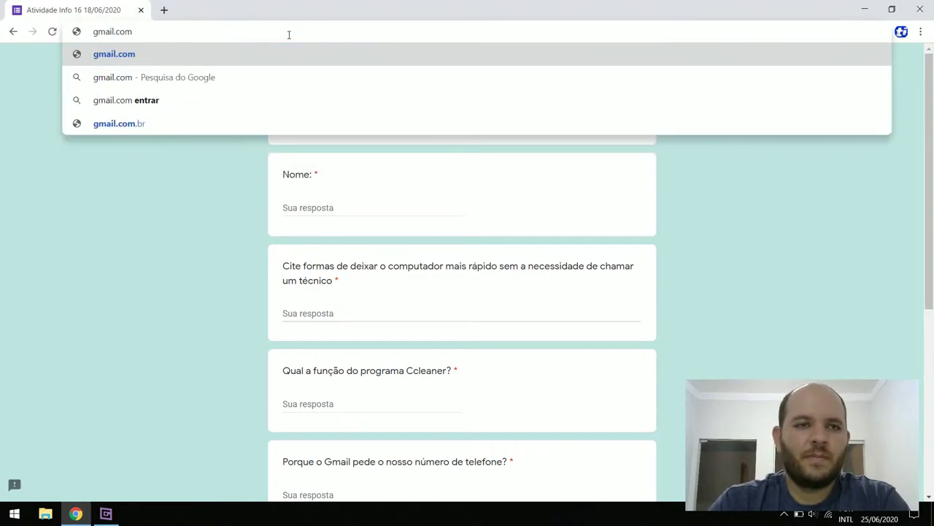
key("Return")
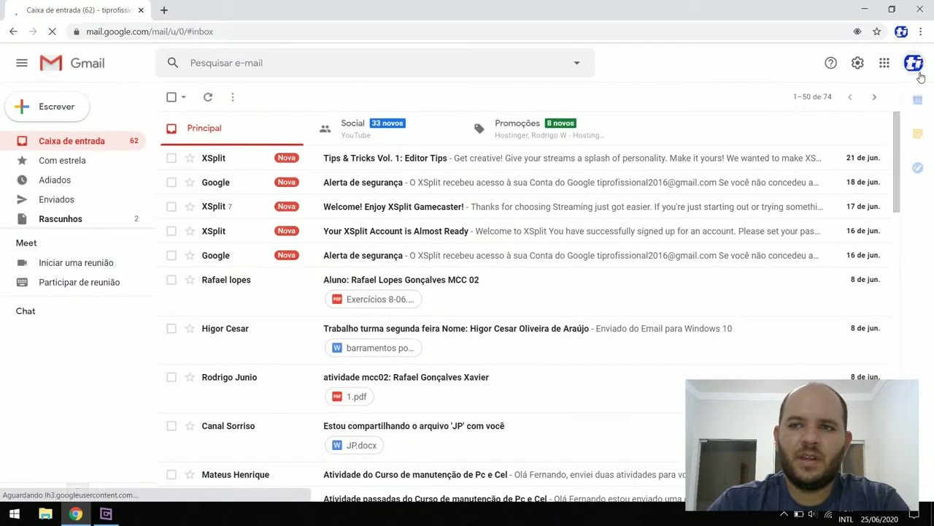
left_click(914, 64)
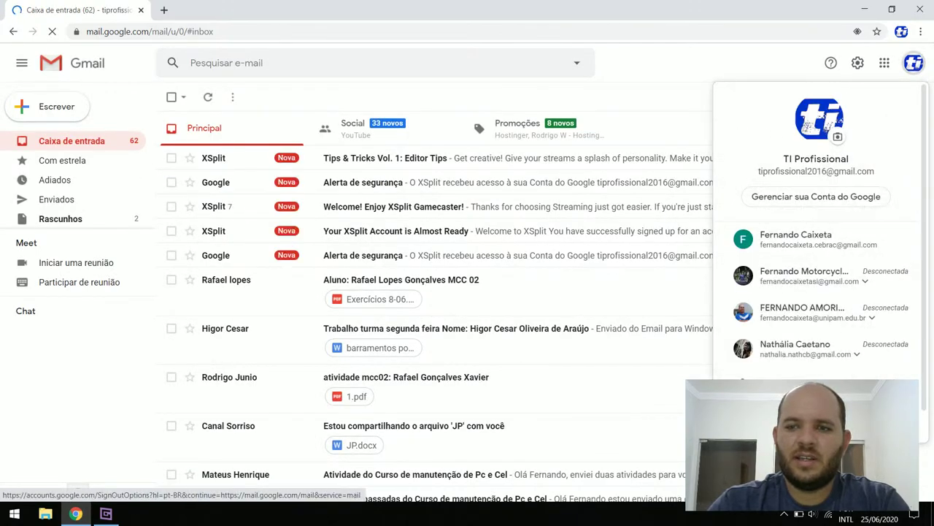
Sign out of the current Google account and reload gmail.com to reach 'Escolha uma conta'
left_click(816, 430)
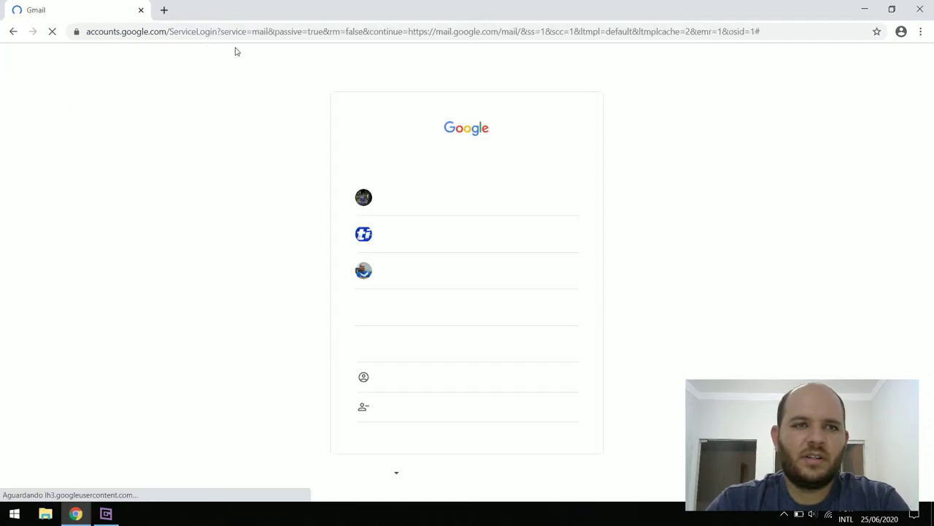
left_click(276, 32)
type("gmail.com")
key("Return")
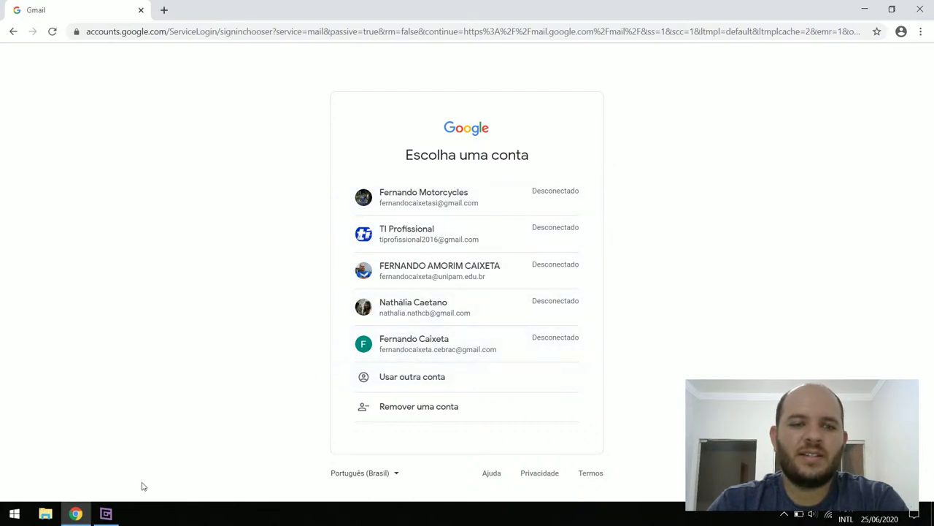
Pick the account in the chooser and sign in with its password
left_click(115, 518)
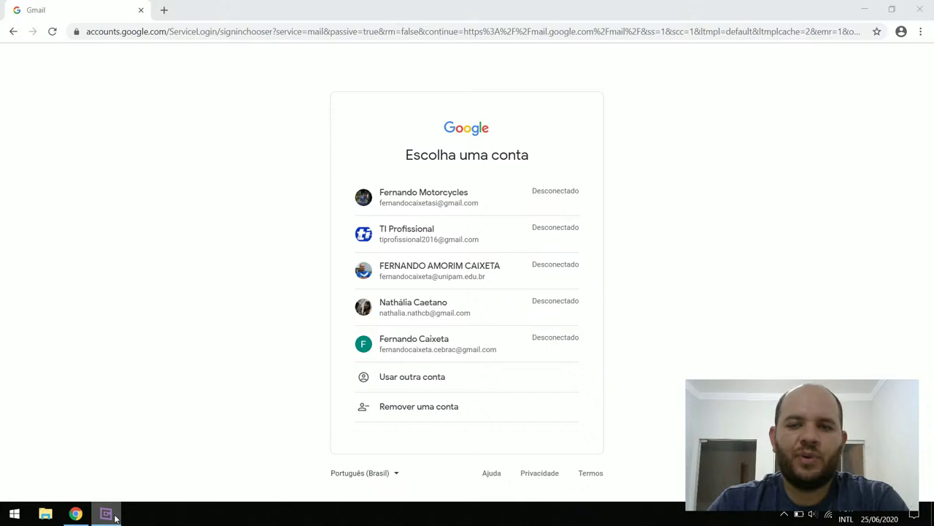
left_click(115, 517)
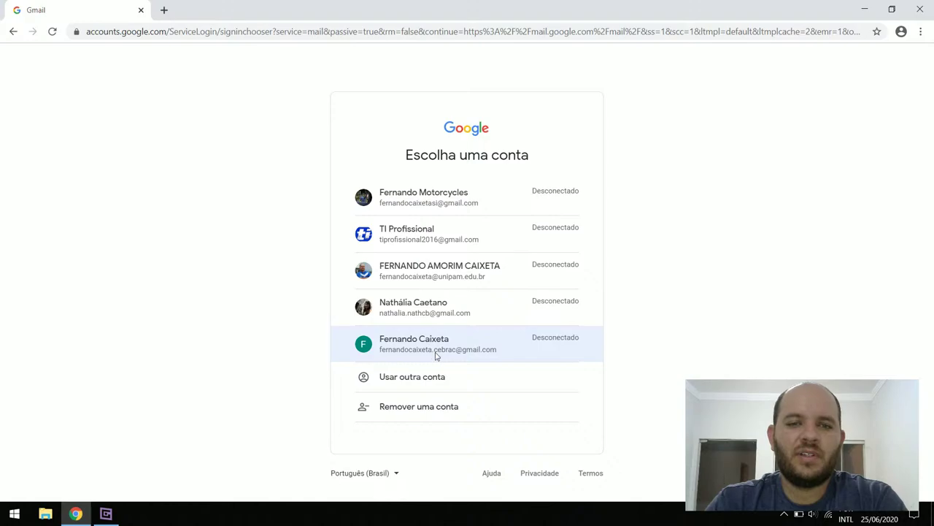
left_click(436, 356)
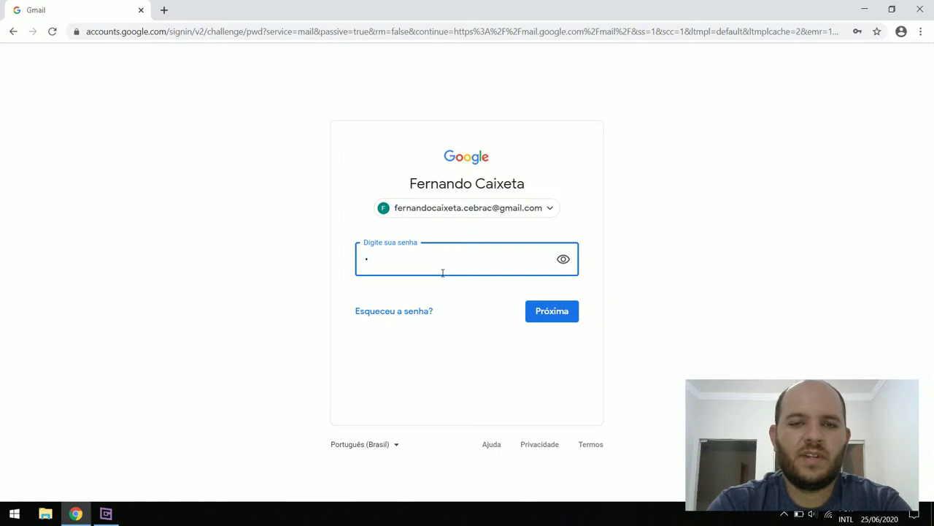
key("BackSpace")
type("•••••••")
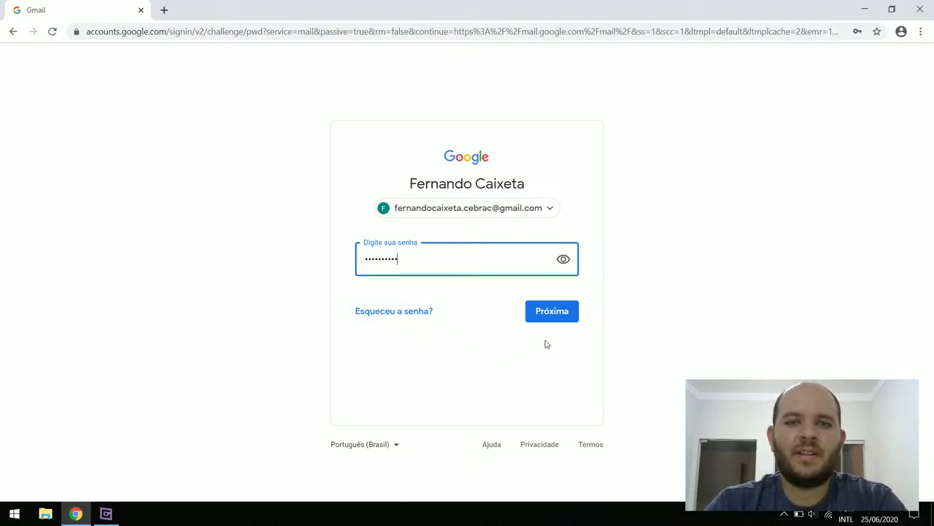
left_click(550, 317)
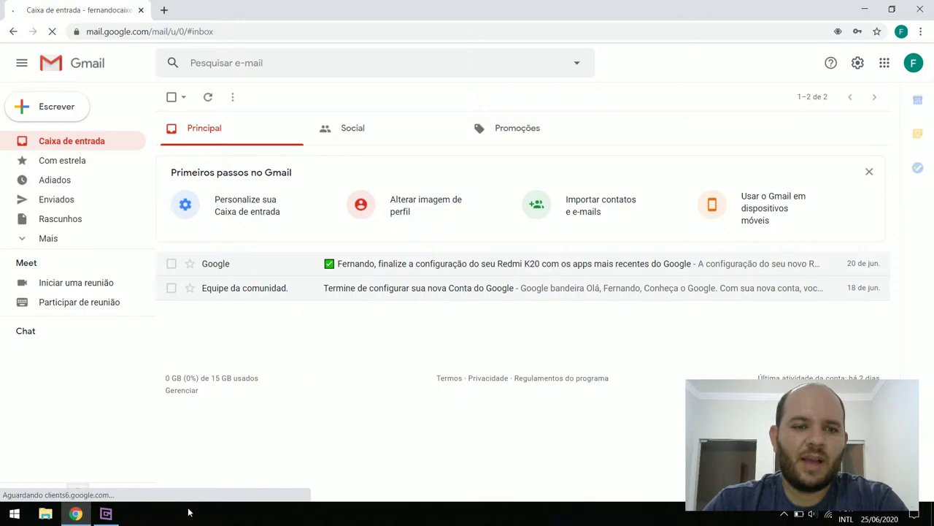
Dismiss Chrome's 'Salvar senha?' prompt covering the Gmail inbox
left_click(110, 517)
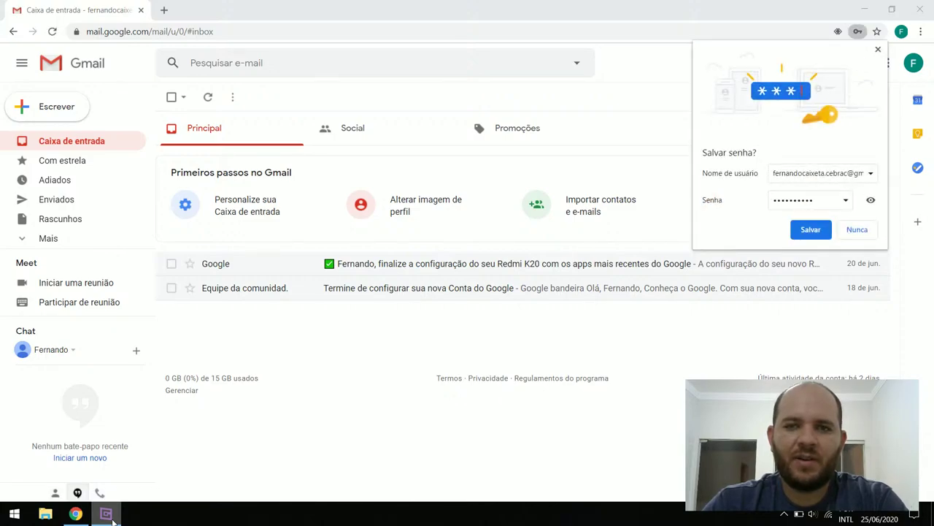
left_click(106, 513)
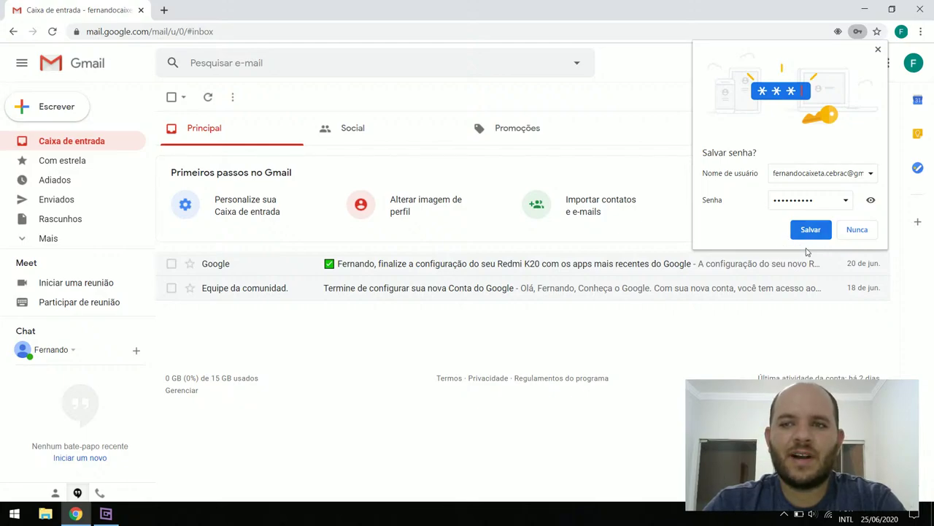
left_click(878, 49)
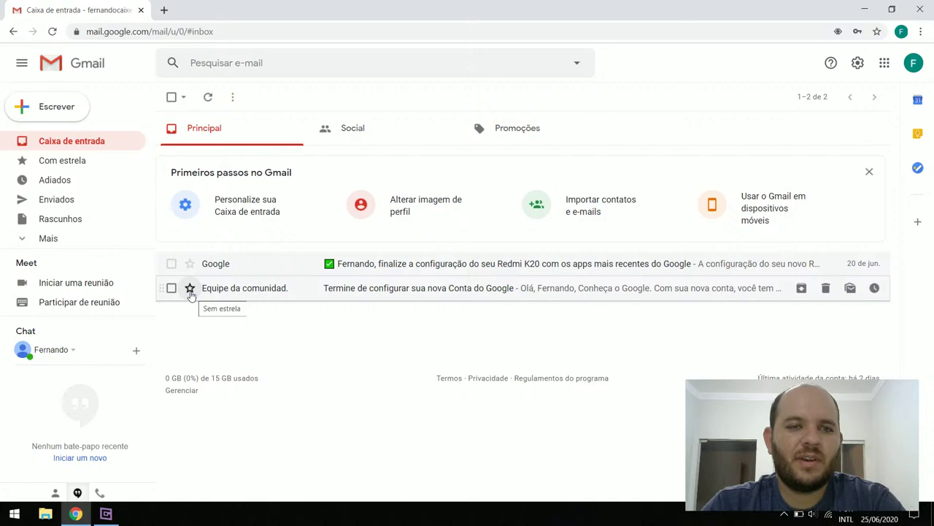
Star the Equipe da comunidade account-setup email and view the Com estrela folder
left_click(189, 292)
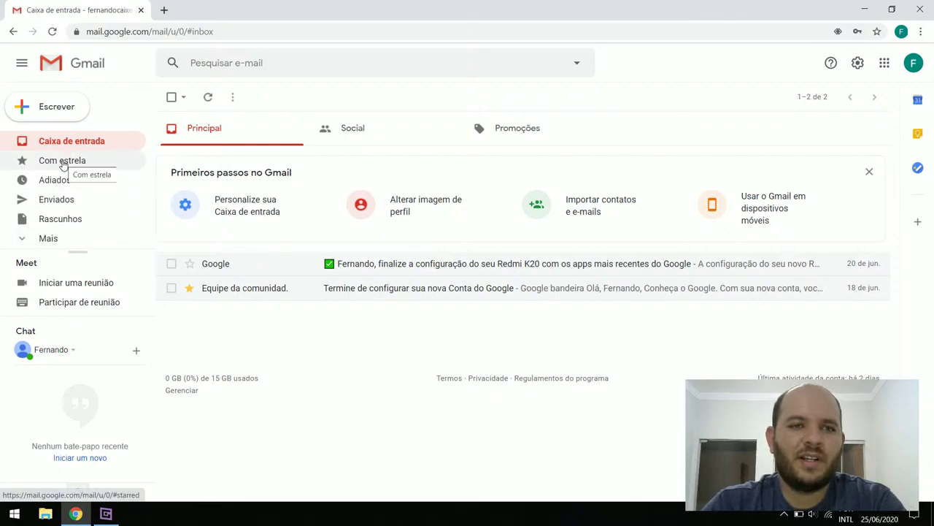
left_click(62, 161)
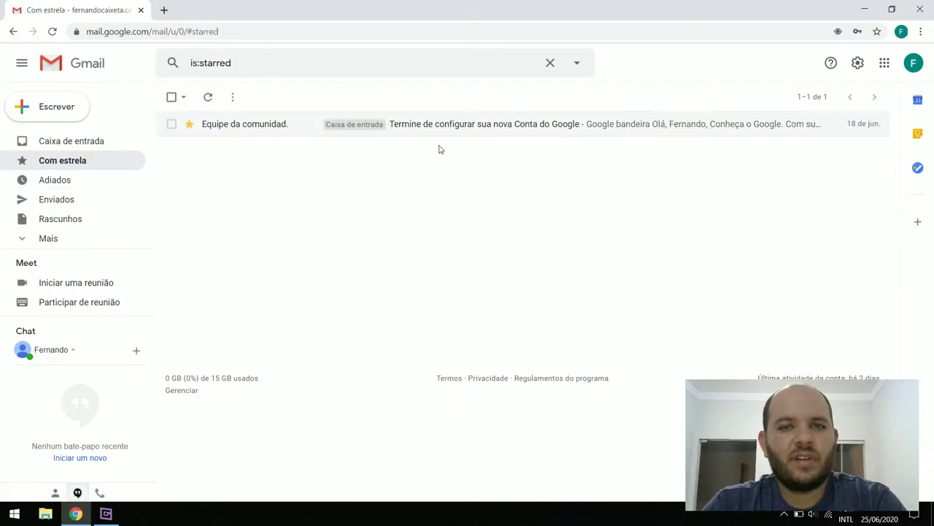
Unstar the Equipe da comunidade email, refresh Com estrela, and return to Caixa de entrada
left_click(189, 126)
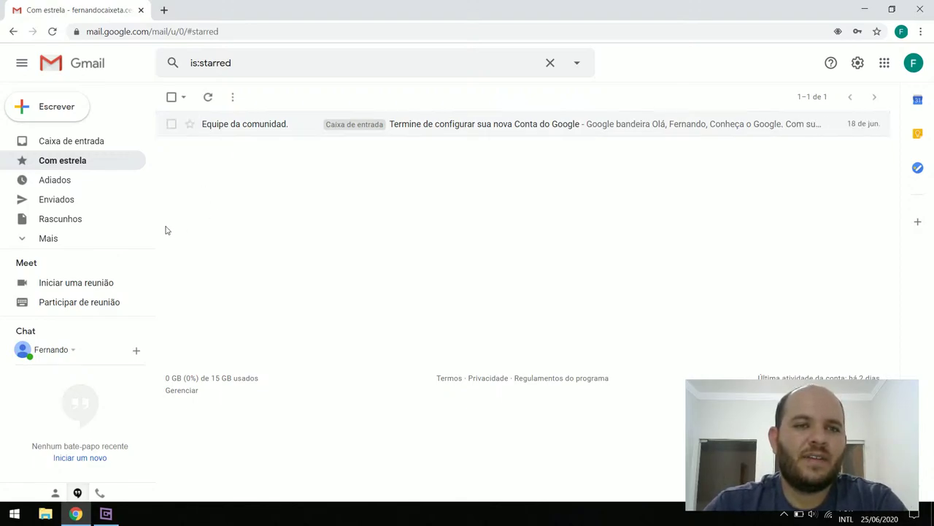
left_click(88, 162)
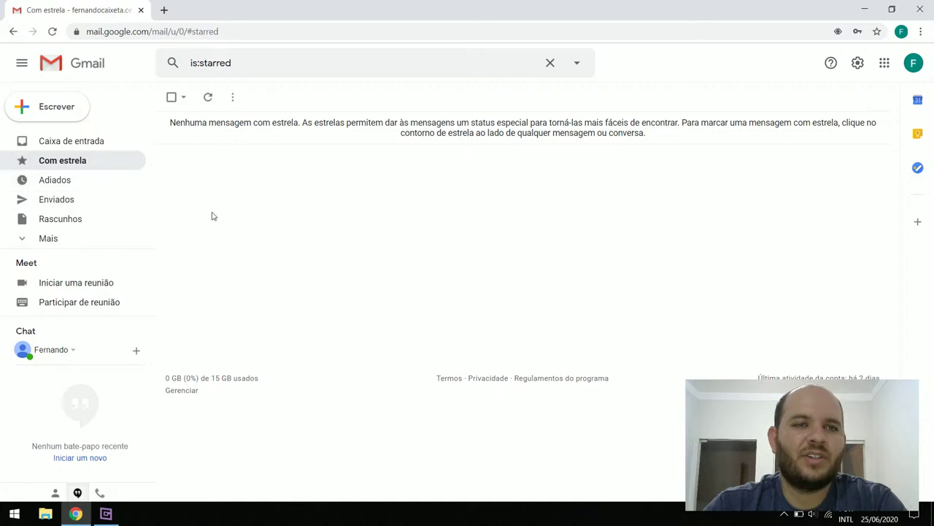
left_click(55, 142)
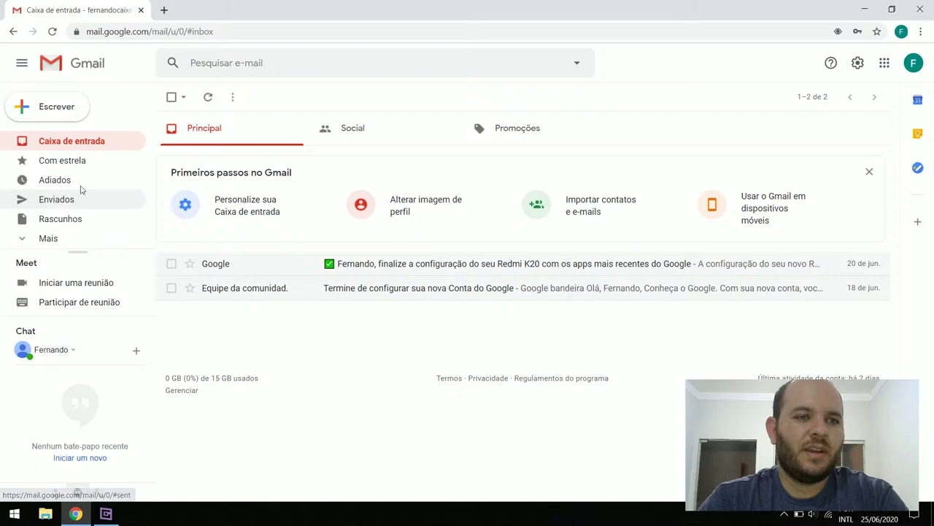
Check the empty Adiados folder, then show the empty Enviados folder
left_click(58, 182)
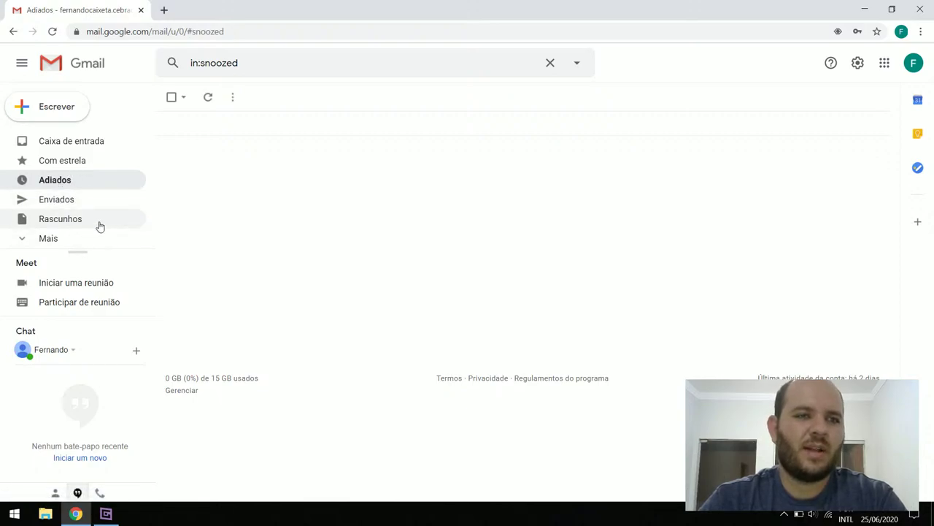
left_click(61, 208)
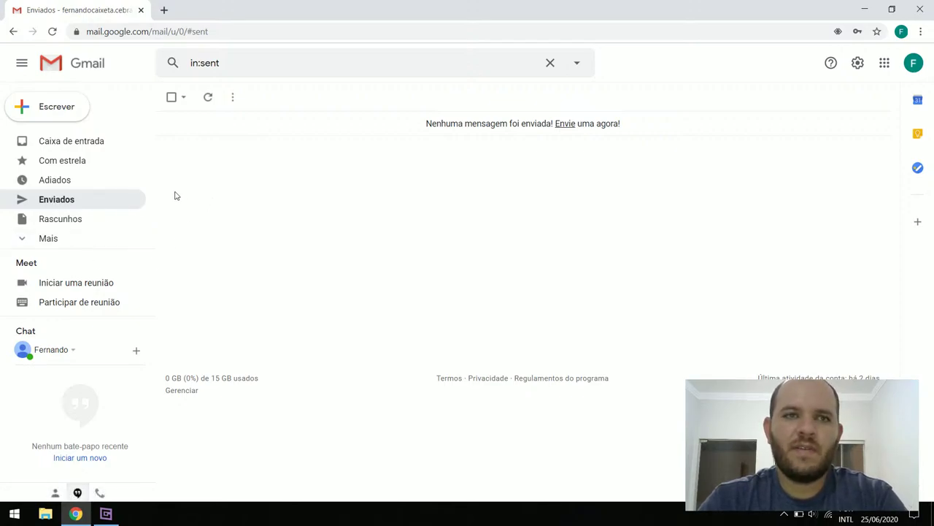
left_click(48, 202)
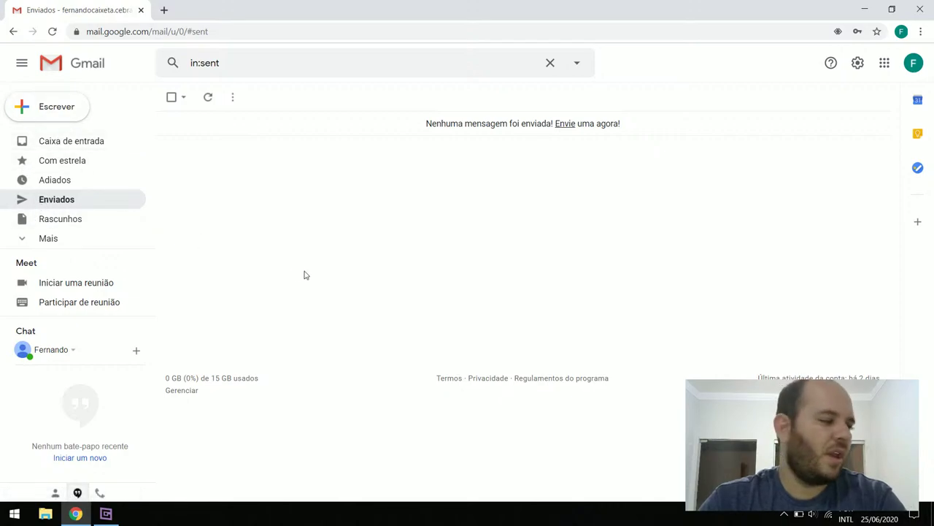
left_click(106, 515)
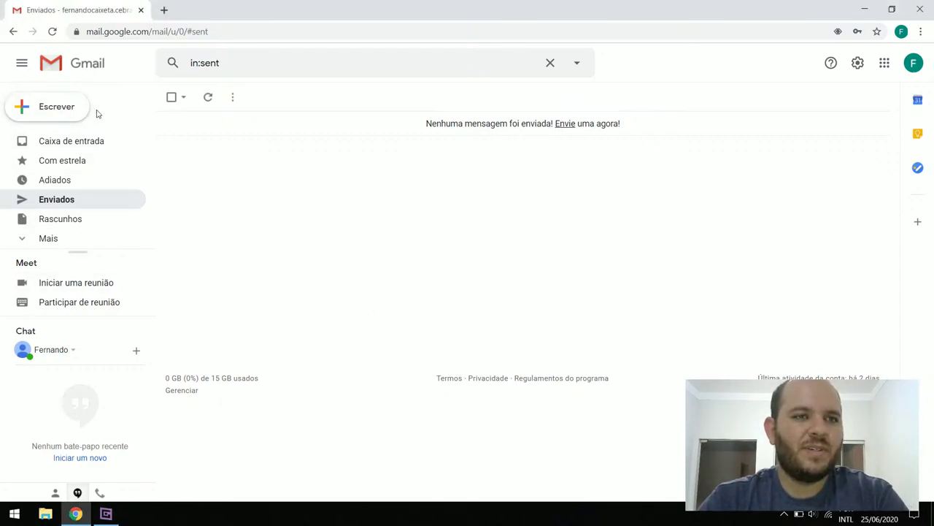
Start a blank Nova mensagem compose window and focus its Para field
left_click(57, 113)
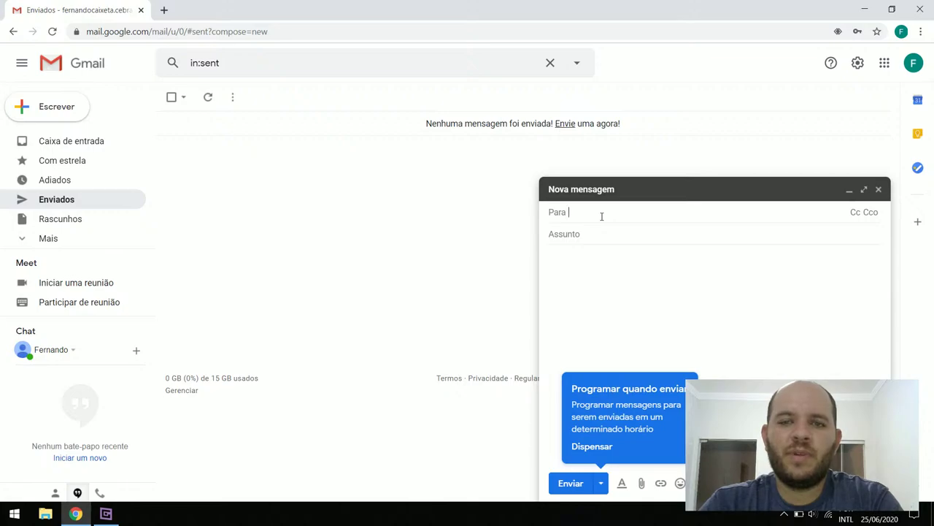
left_click(106, 513)
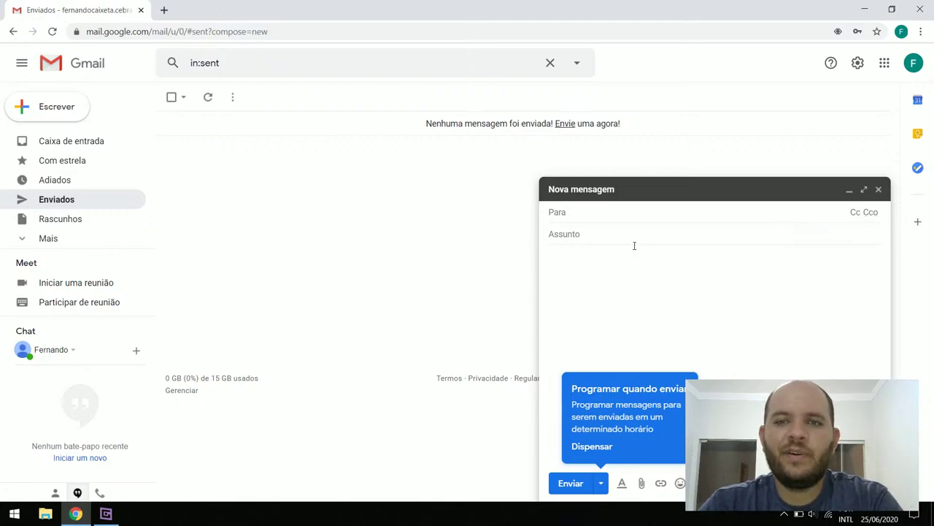
left_click(105, 513)
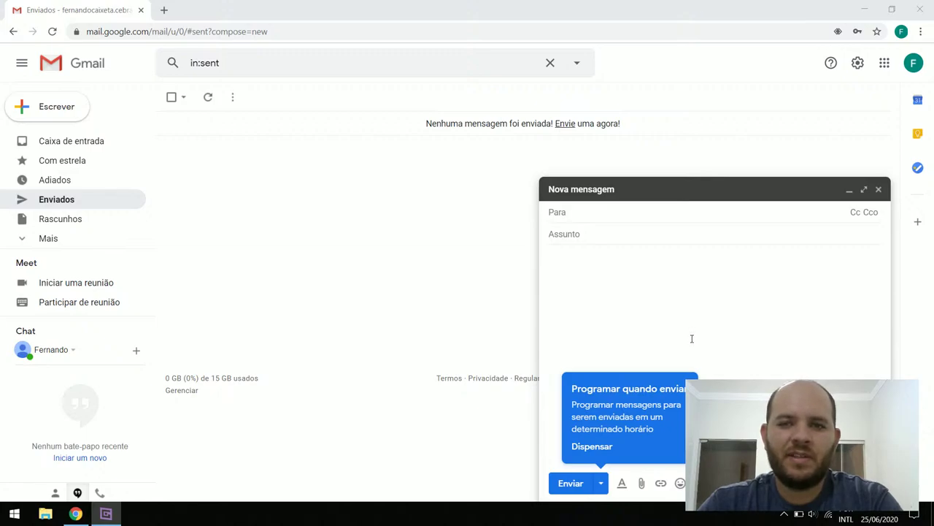
left_click(881, 263)
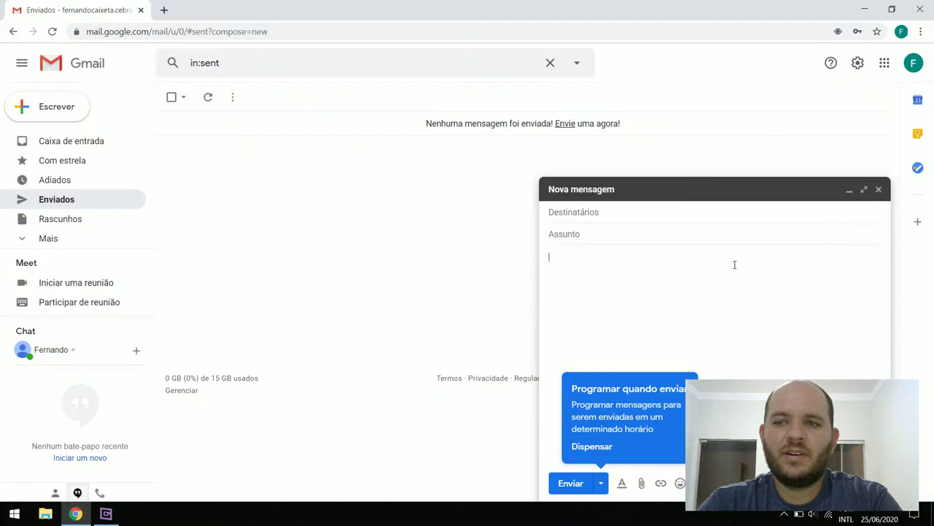
left_click(735, 213)
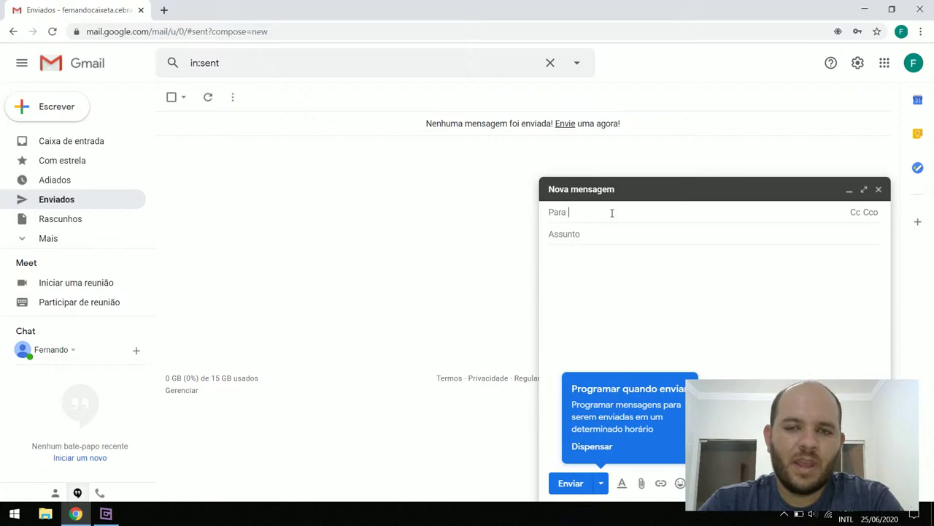
left_click(106, 513)
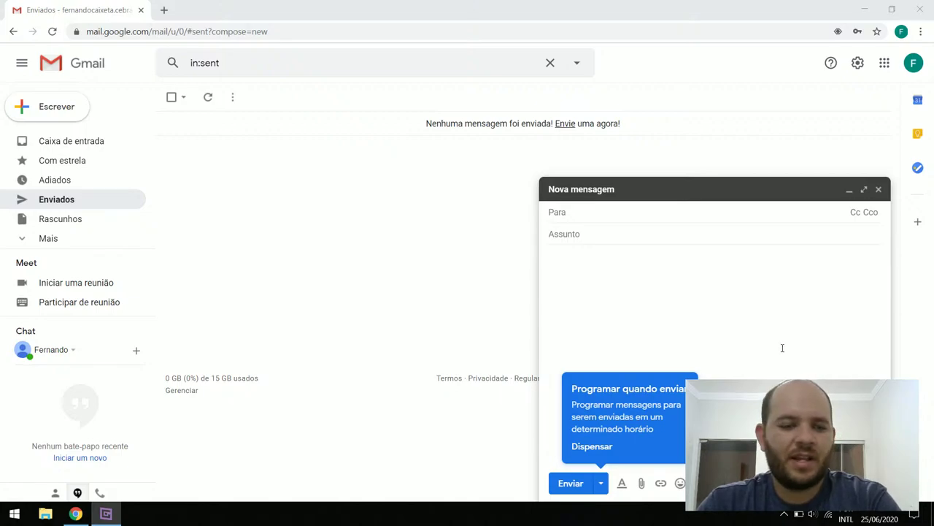
Paste the main recipient's address into Para and the second recipient's address into Cc
left_click(84, 6)
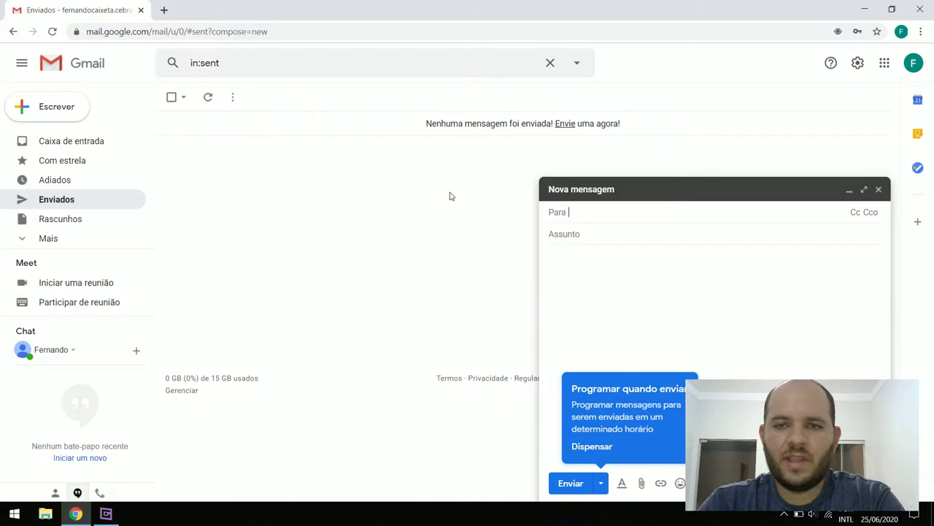
key("ctrl+v")
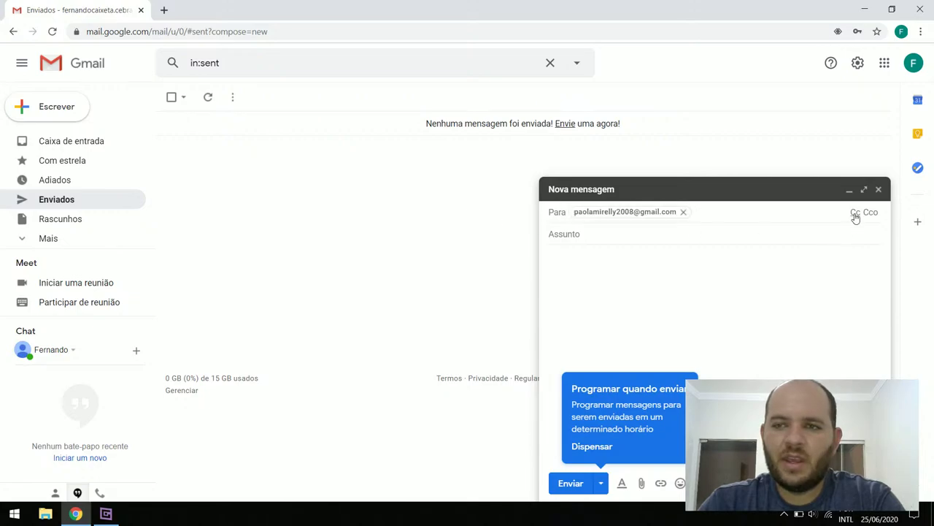
left_click(854, 212)
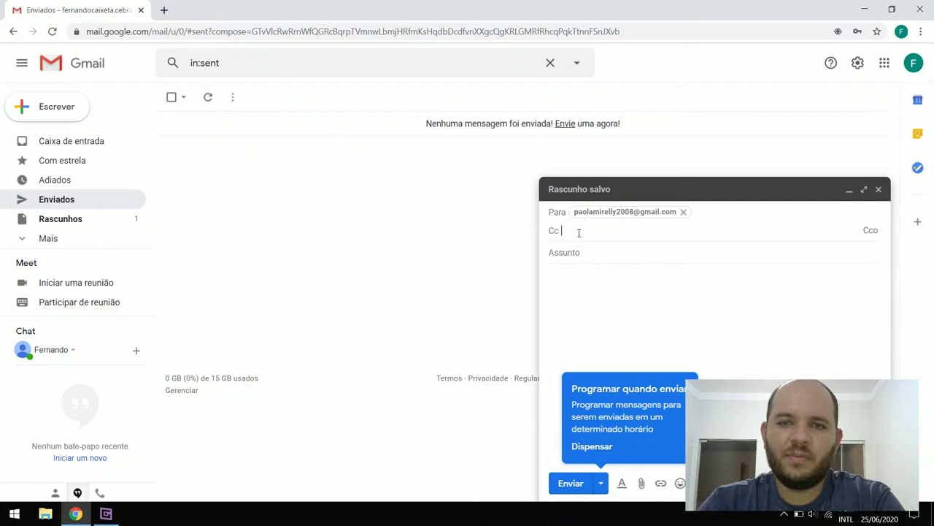
key("alt+Tab")
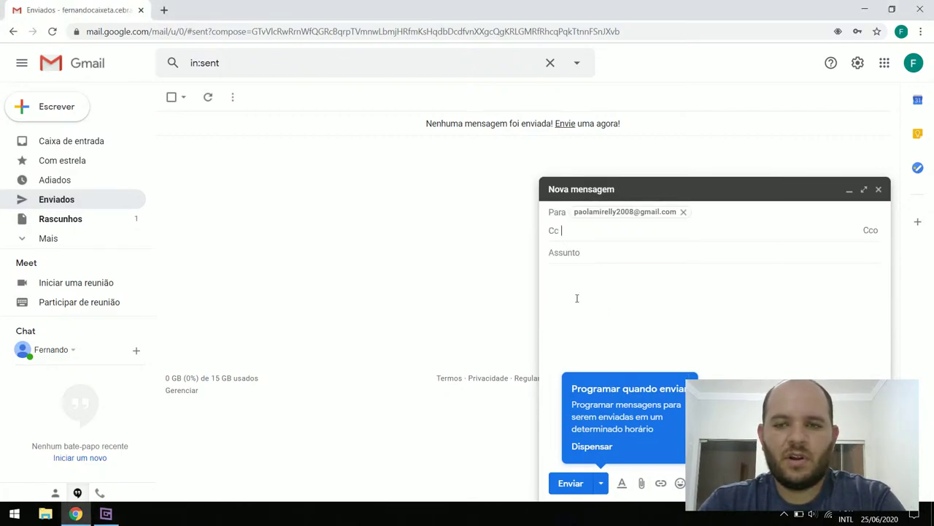
key("ctrl+v")
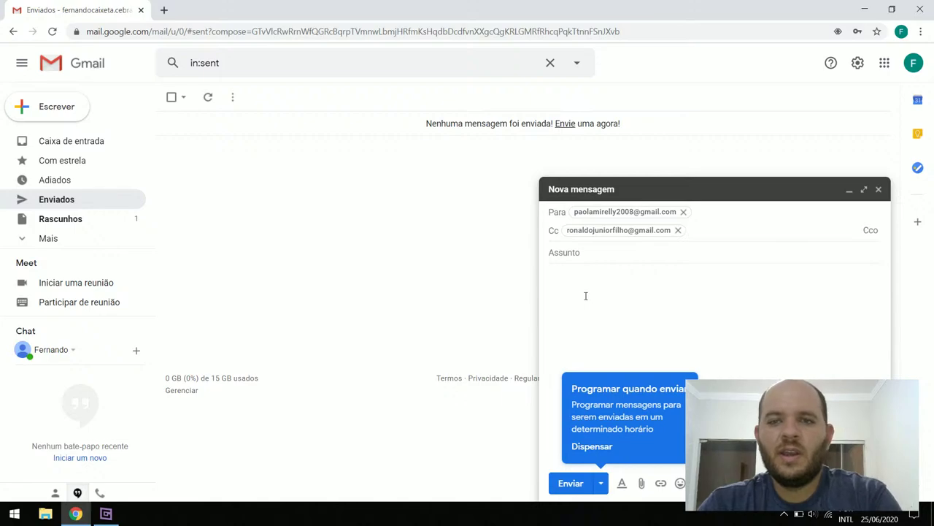
left_click(599, 254)
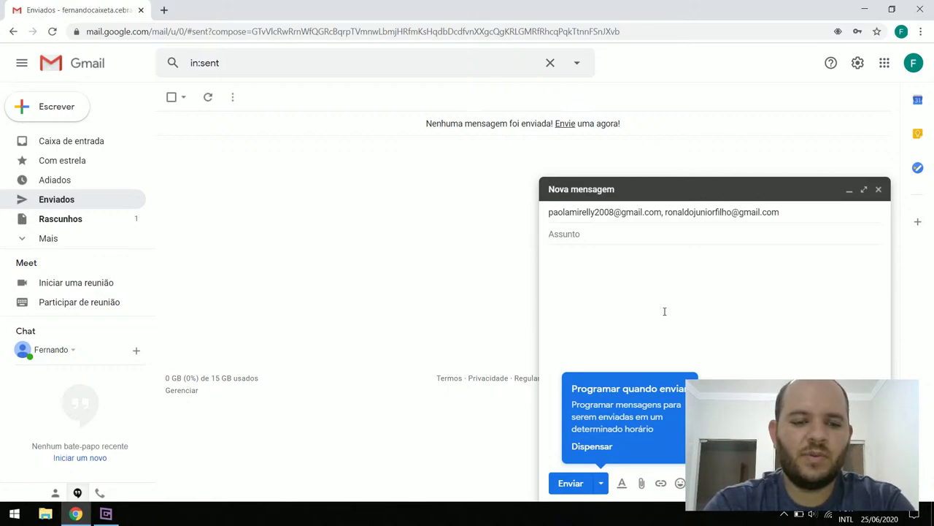
Enter the subject 'Aula sobre Gmail' and place the cursor in the message body
type("Aula sobre Gmail")
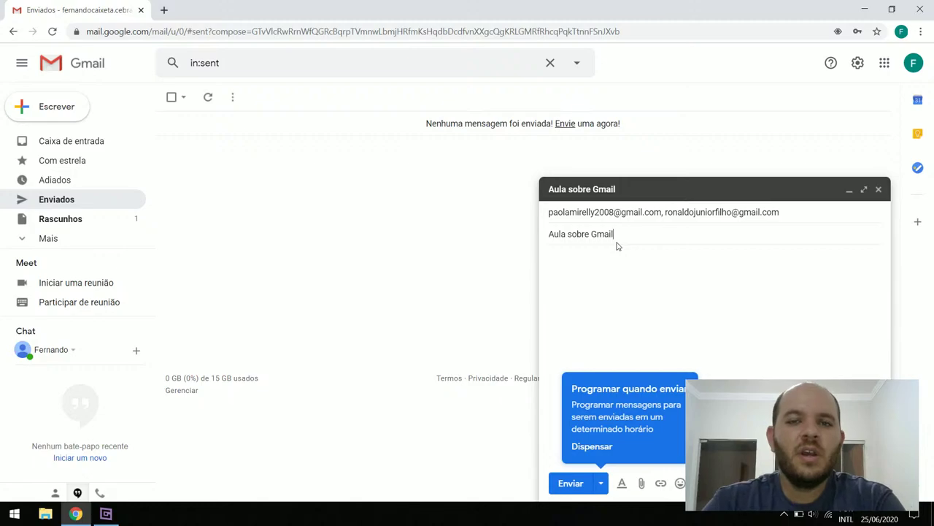
left_click_drag(624, 233, 540, 231)
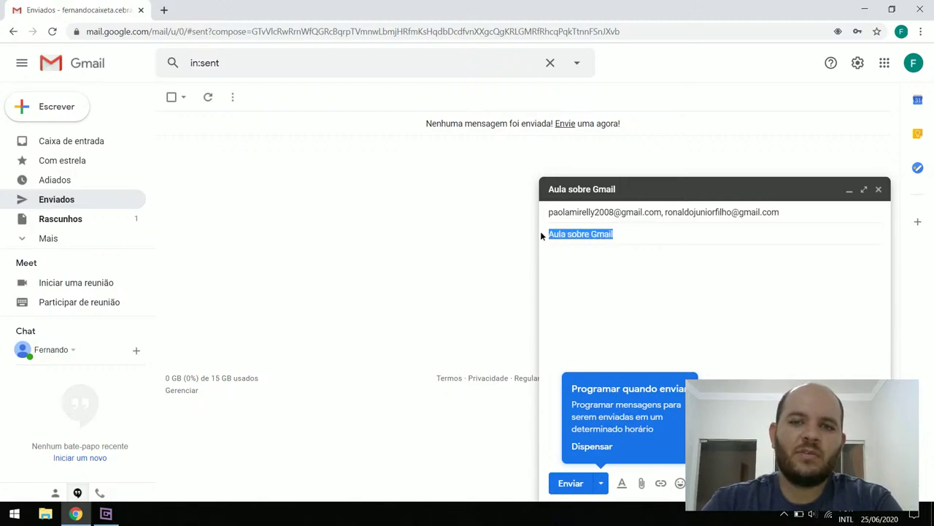
left_click(594, 272)
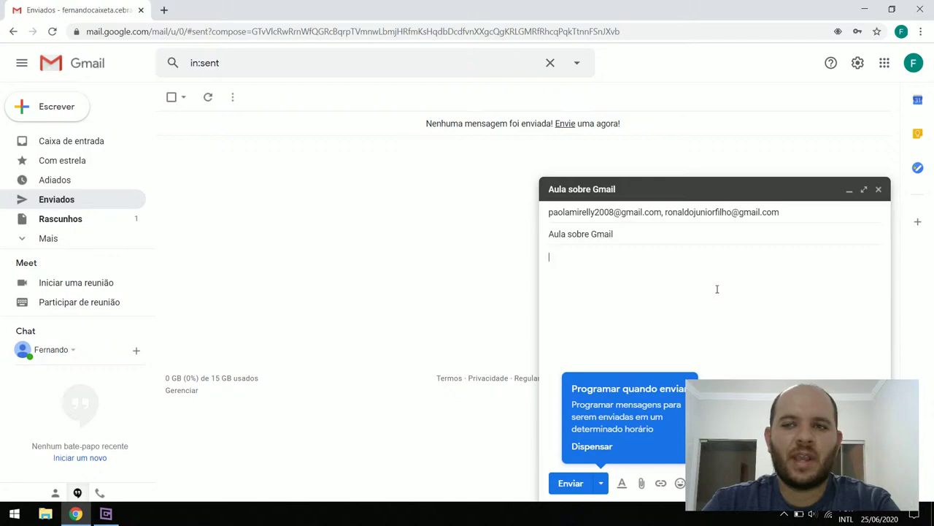
left_click(863, 190)
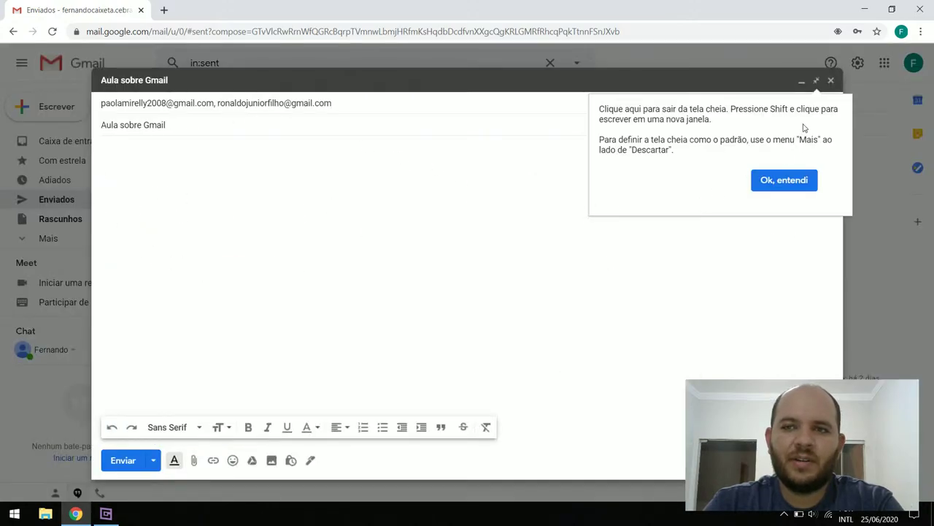
left_click(816, 80)
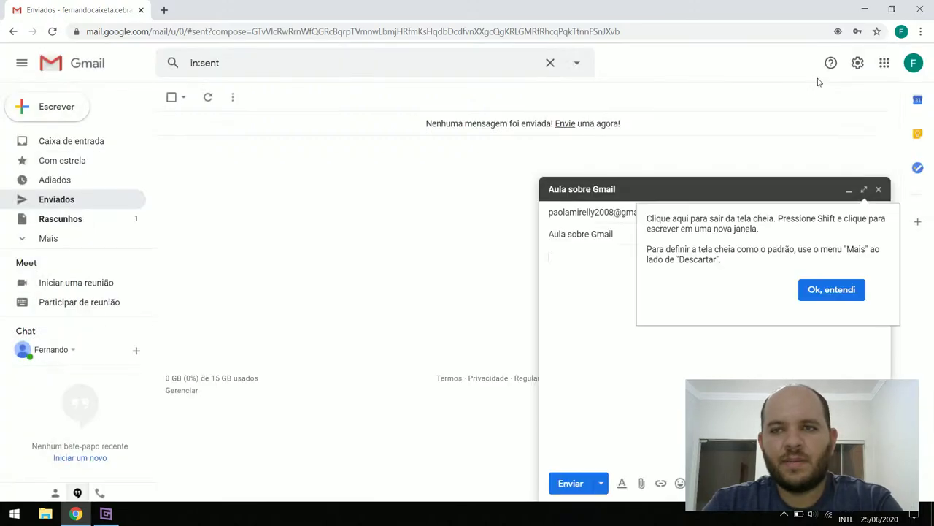
left_click(811, 295)
left_click(848, 190)
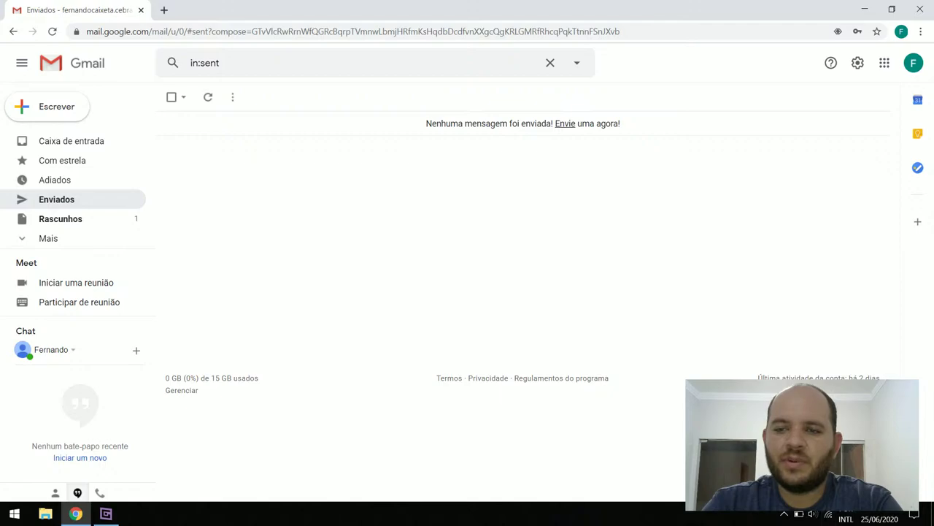
left_click(767, 491)
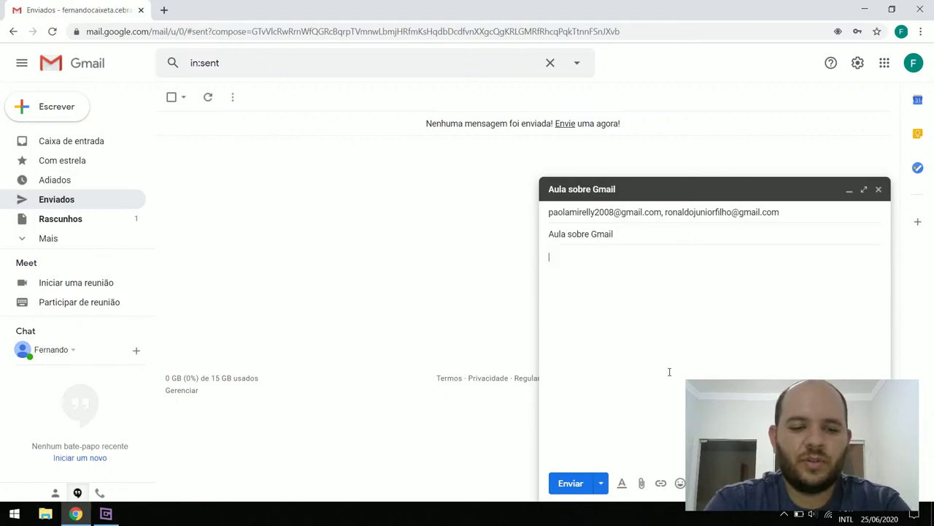
Type the body sentence 'Gostaria de saber se voces já possuem Gmail', fixing typos along the way
type("Gosgtaria")
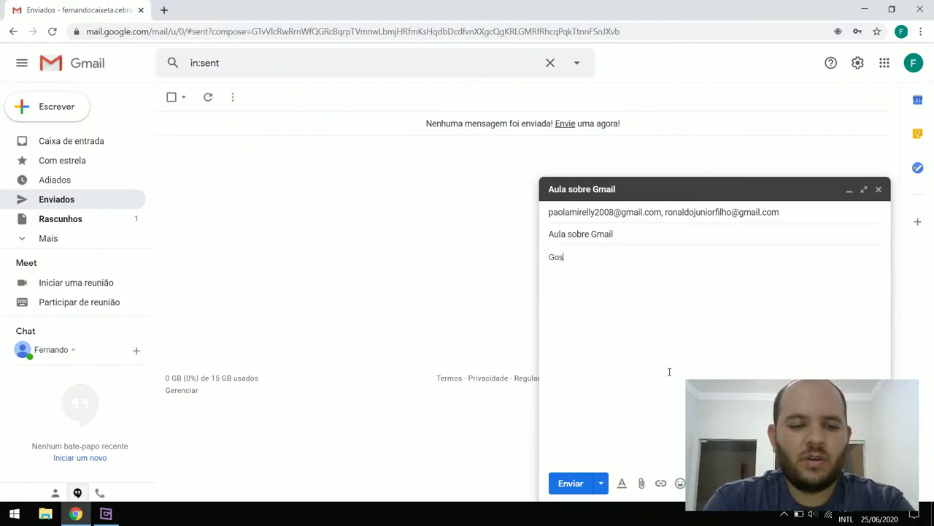
key("BackSpace")
key("BackSpace")
key("BackSpace")
key("BackSpace")
key("BackSpace")
key("BackSpace")
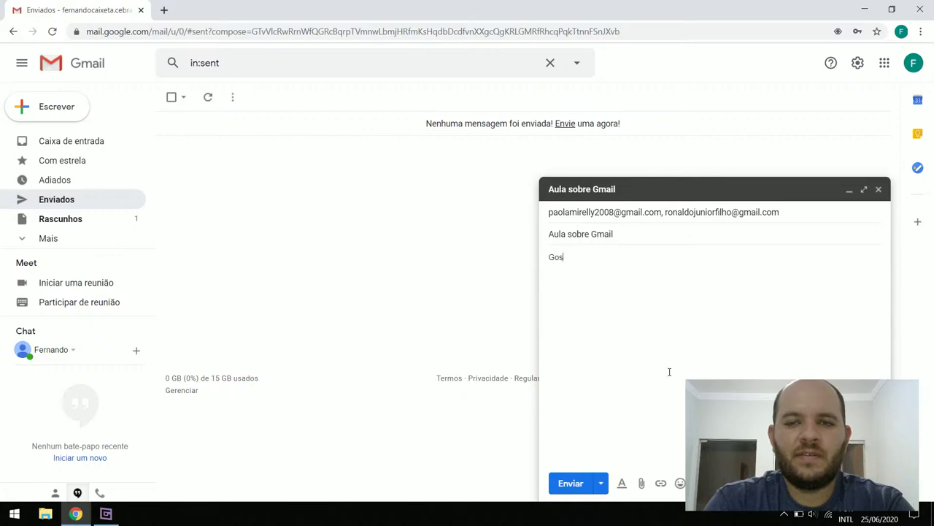
type("taria de sa")
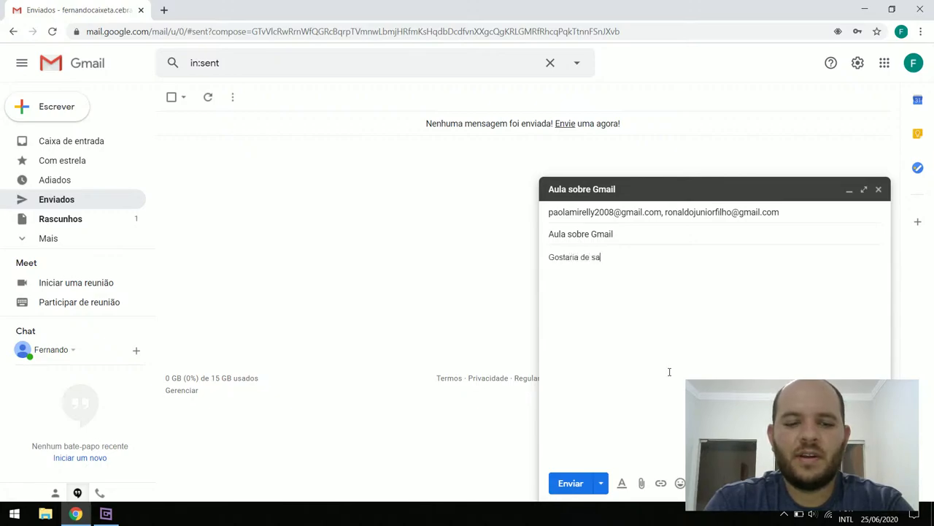
type("ber se vocs")
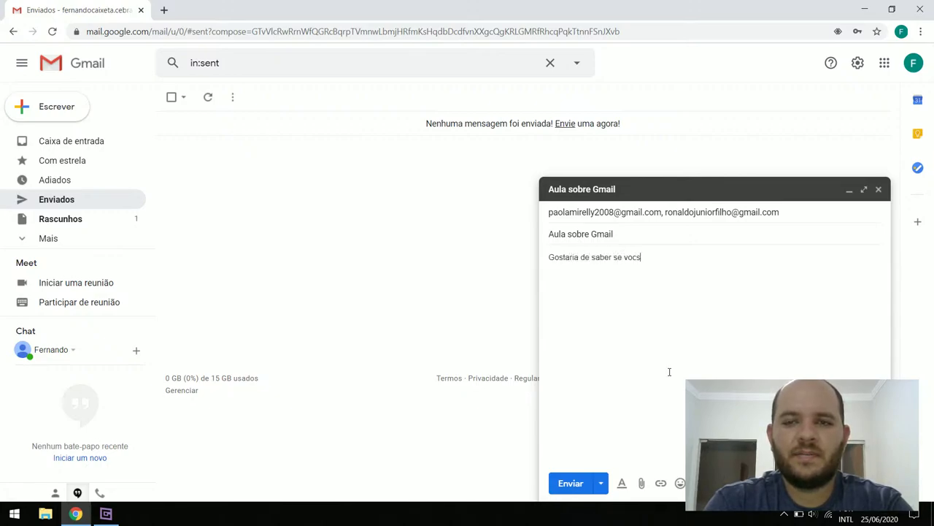
key("BackSpace")
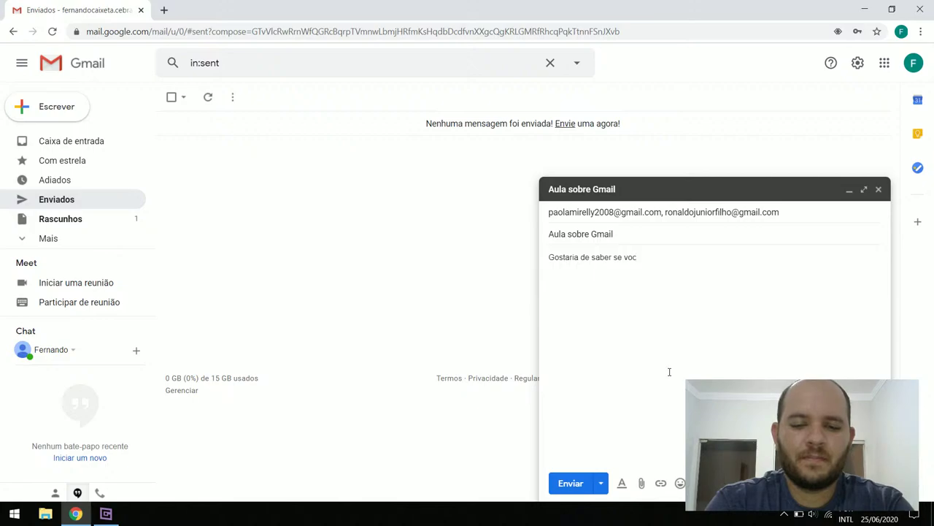
type("e")
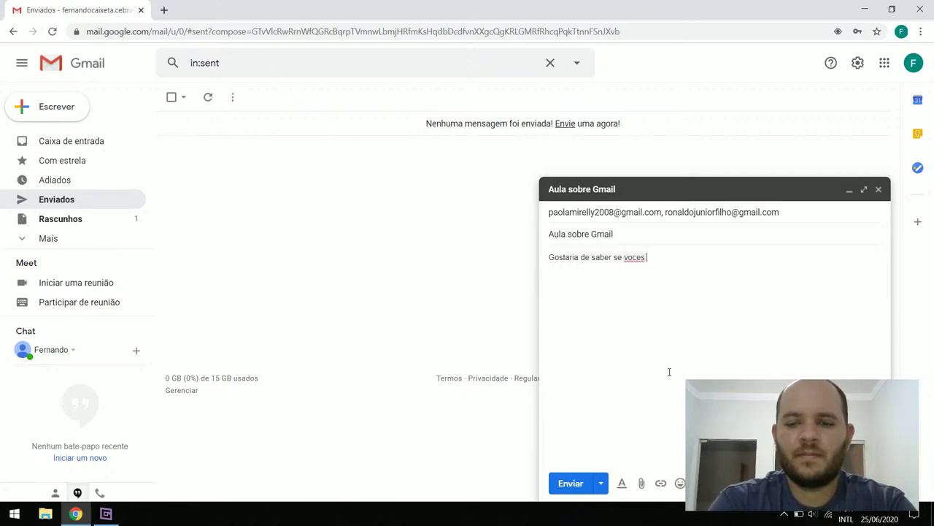
key("BackSpace")
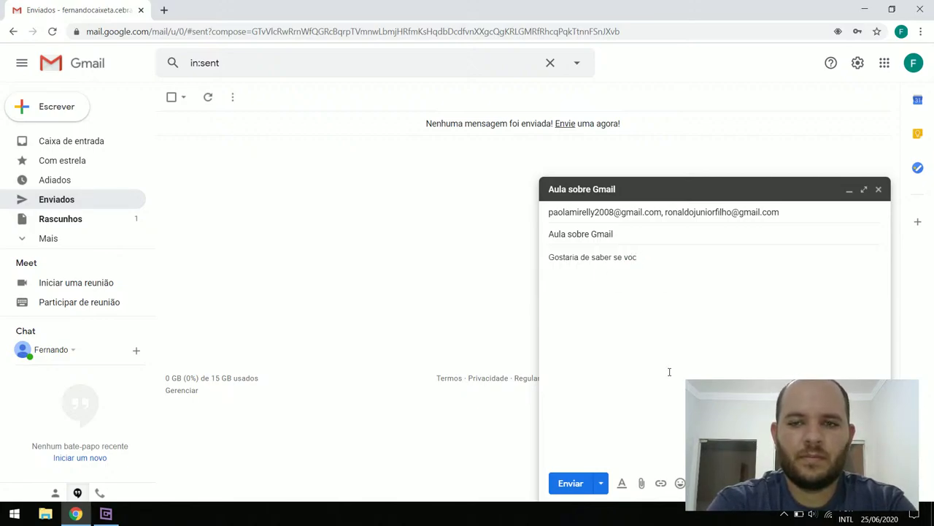
type("es já po")
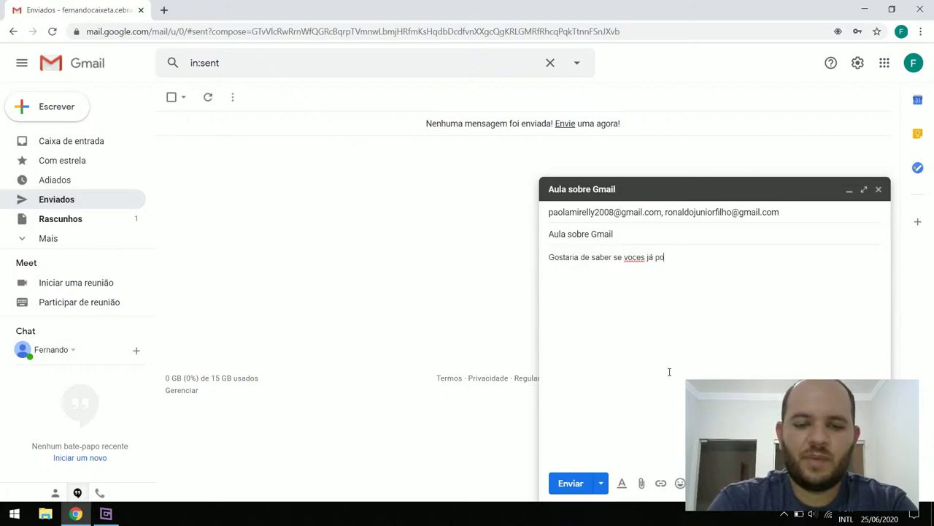
type("ssuem Gma")
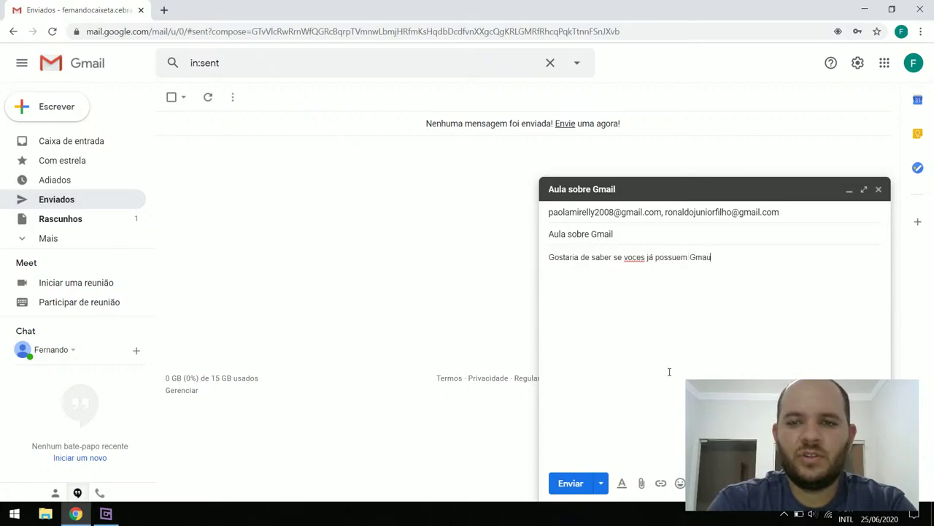
type("il")
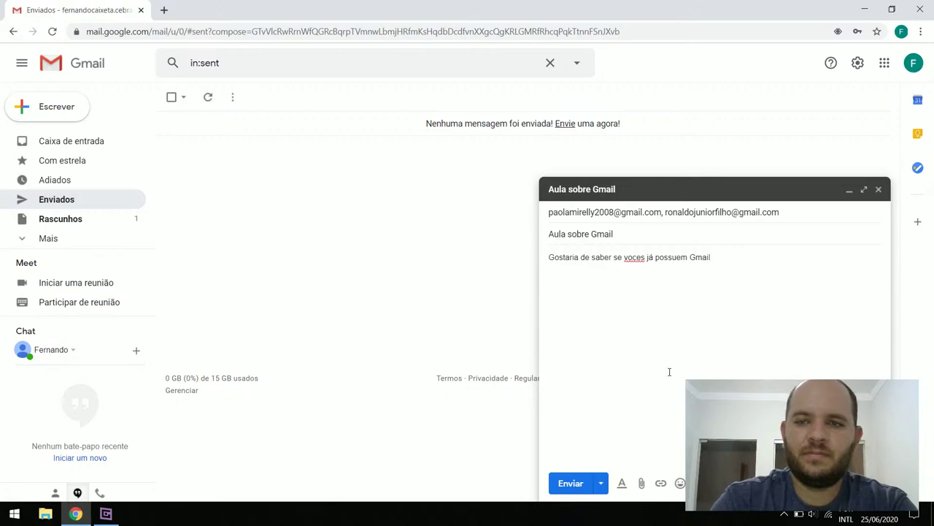
Correct 'voces' to 'vocês' with the spelling suggestion and end the sentence with '?'
left_click(637, 260)
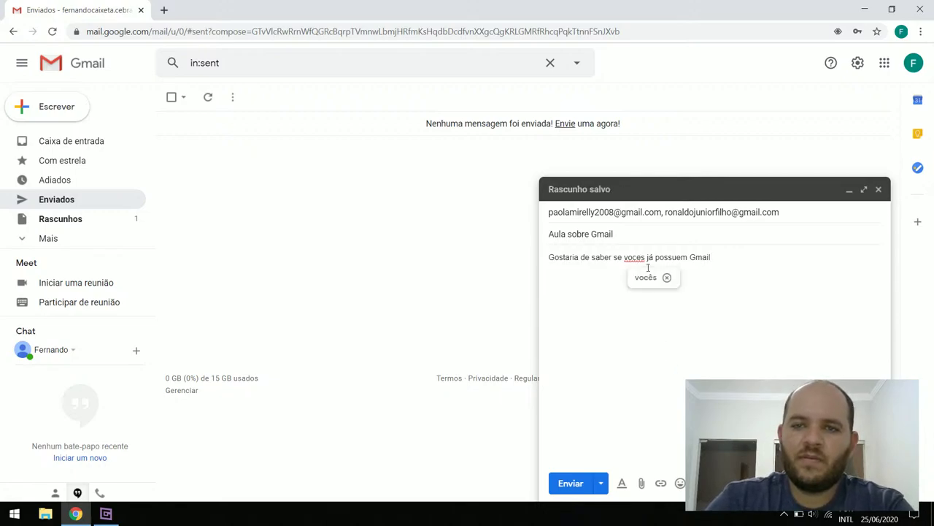
left_click(648, 280)
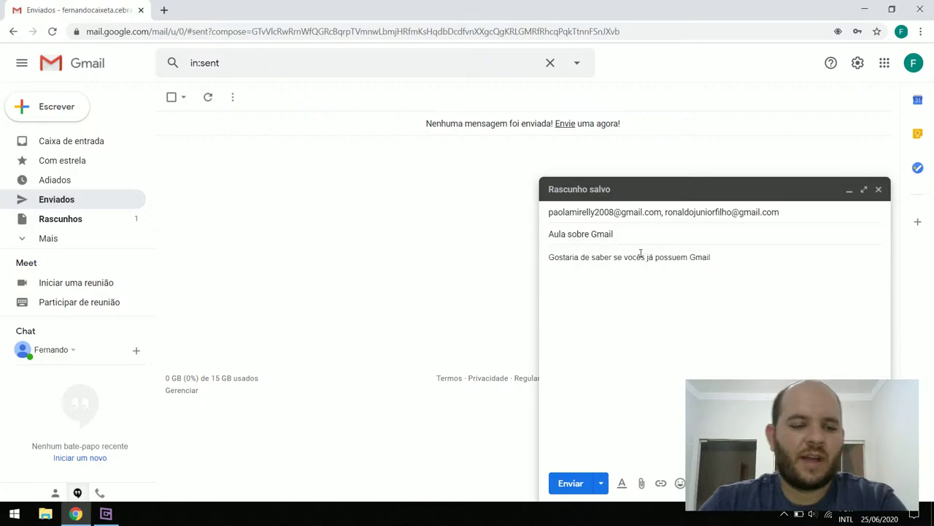
key("ctrl+z")
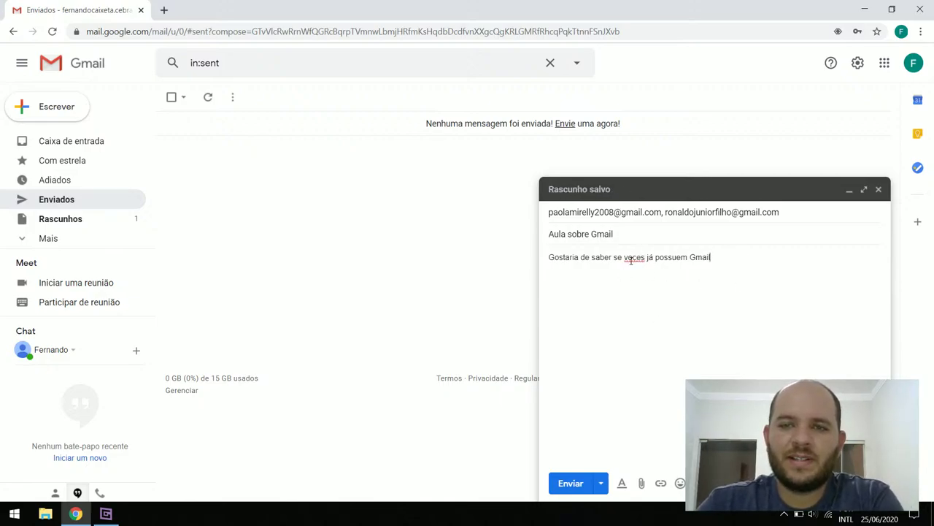
left_click_drag(622, 257, 650, 257)
left_click(637, 257)
left_click(712, 257)
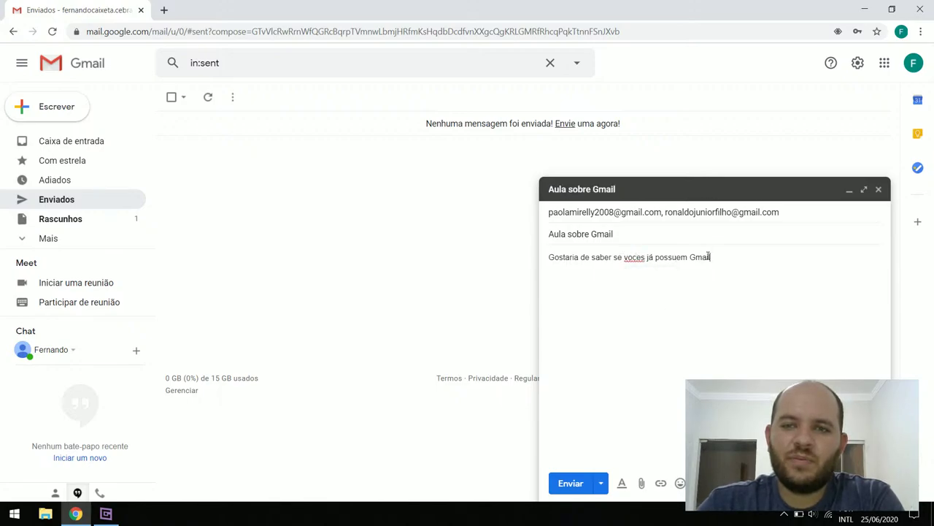
left_click(635, 258)
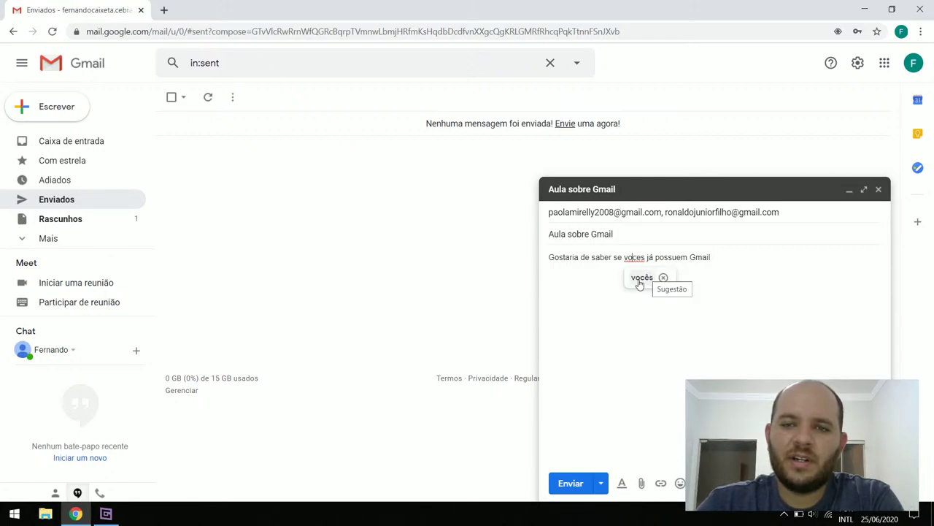
left_click(641, 278)
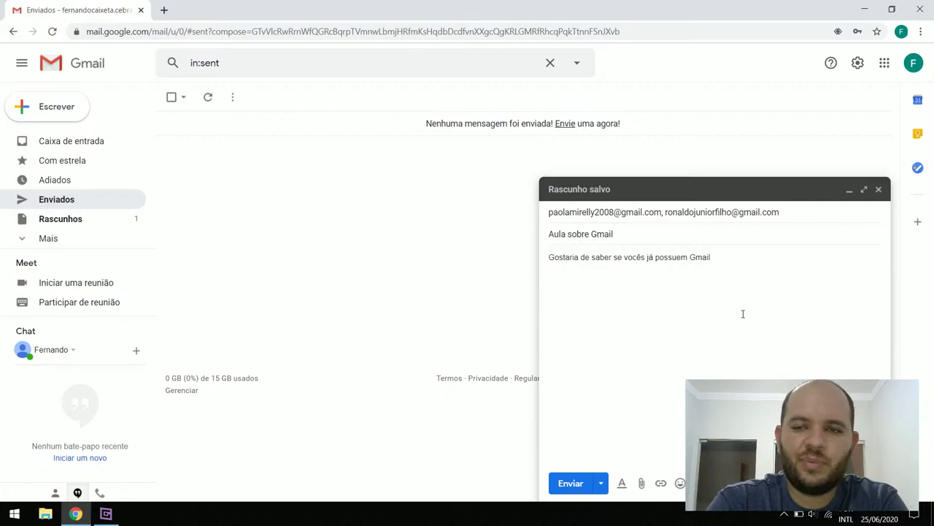
type("?")
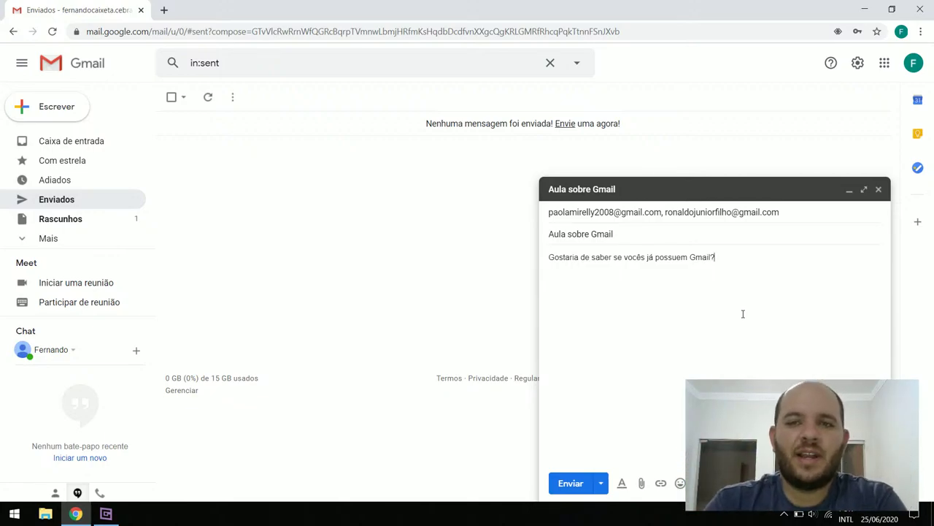
Save and close the message, then show Rascunhos with the 'Aula sobre Gmail' draft
left_click(878, 189)
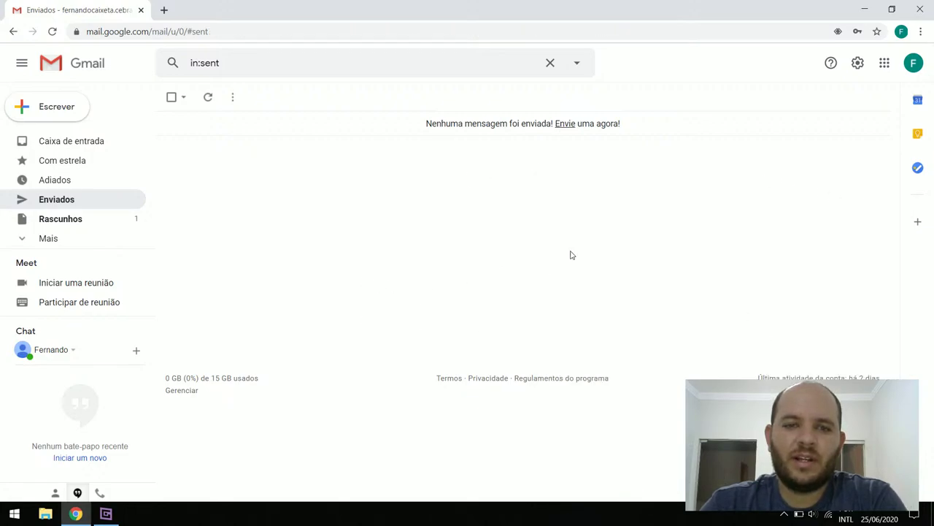
left_click(104, 516)
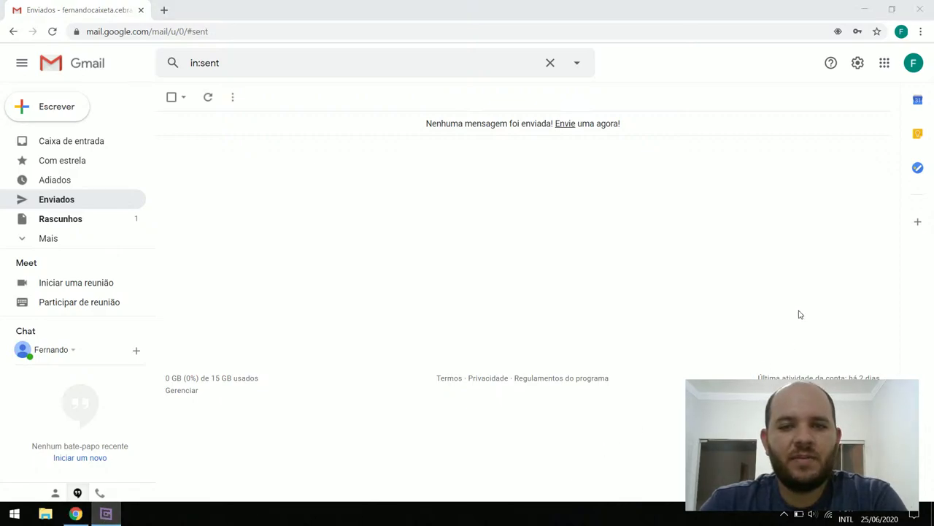
left_click(15, 409)
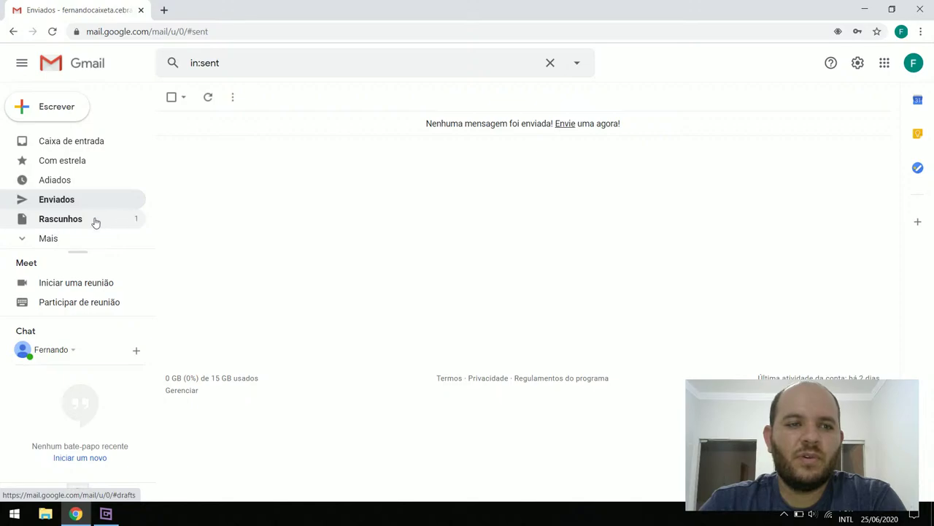
left_click(63, 226)
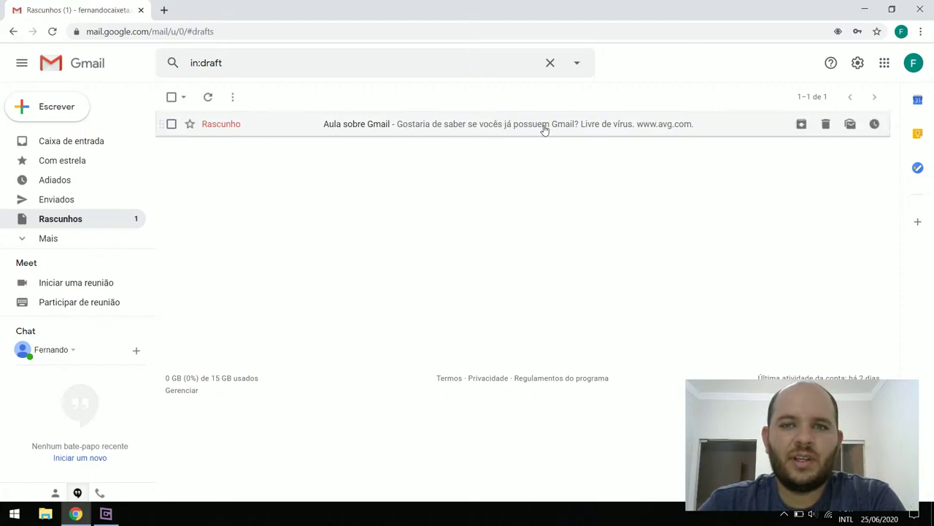
Reopen the 'Aula sobre Gmail' draft and delete the AVG 'Livre de vírus' signature
left_click(320, 129)
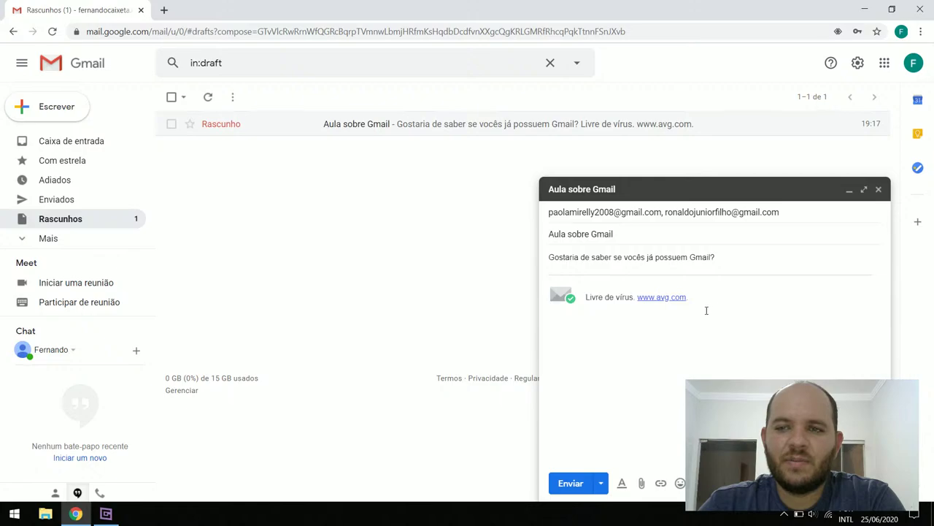
left_click_drag(860, 296, 527, 301)
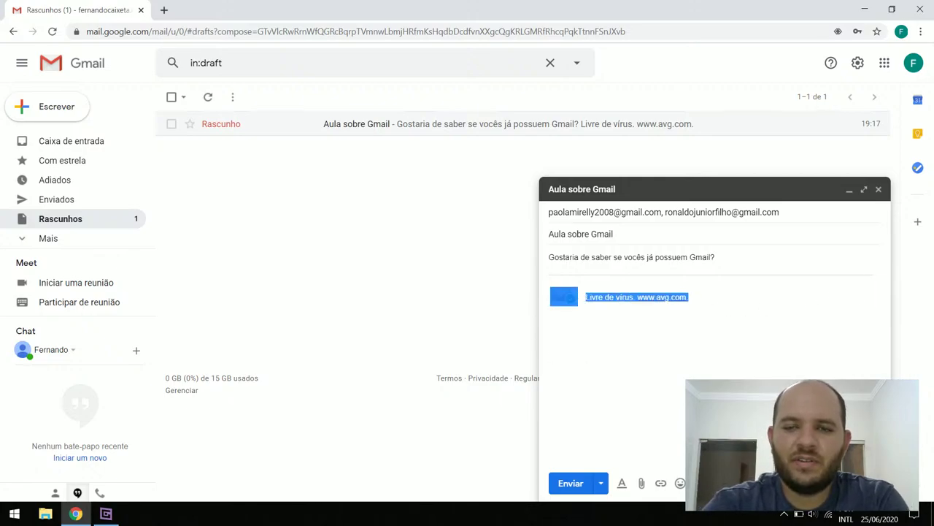
key("Delete")
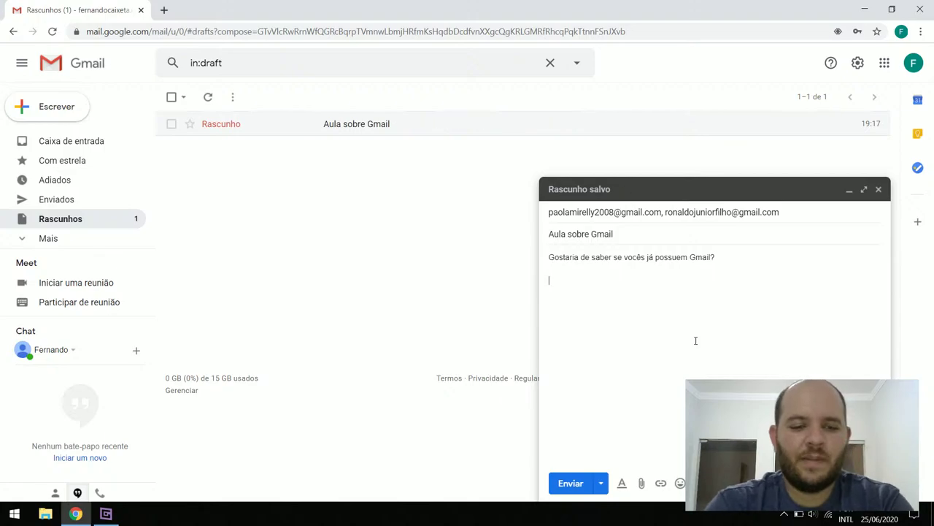
Add the paragraph 'Caso tenha por gentileza responder este e-mail…' and dismiss the smart-writing notice
type("so tenh")
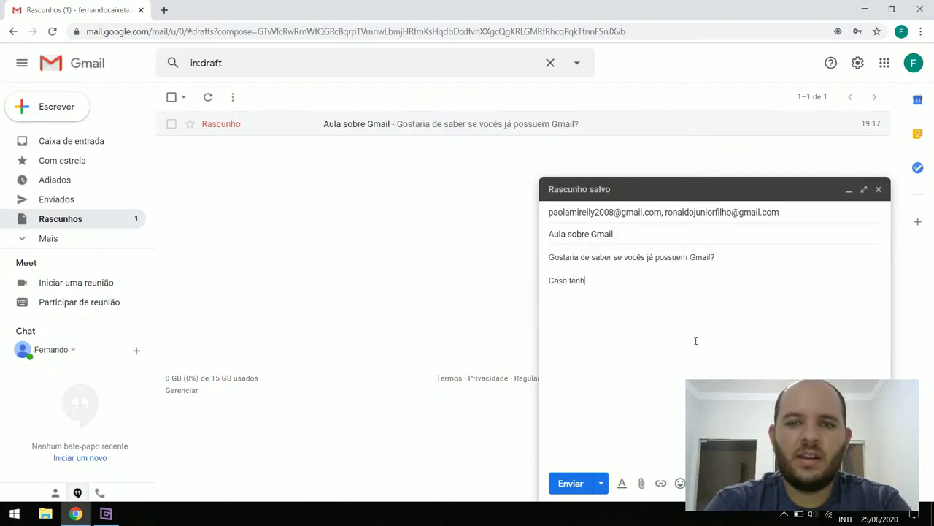
type("a por gentileza ")
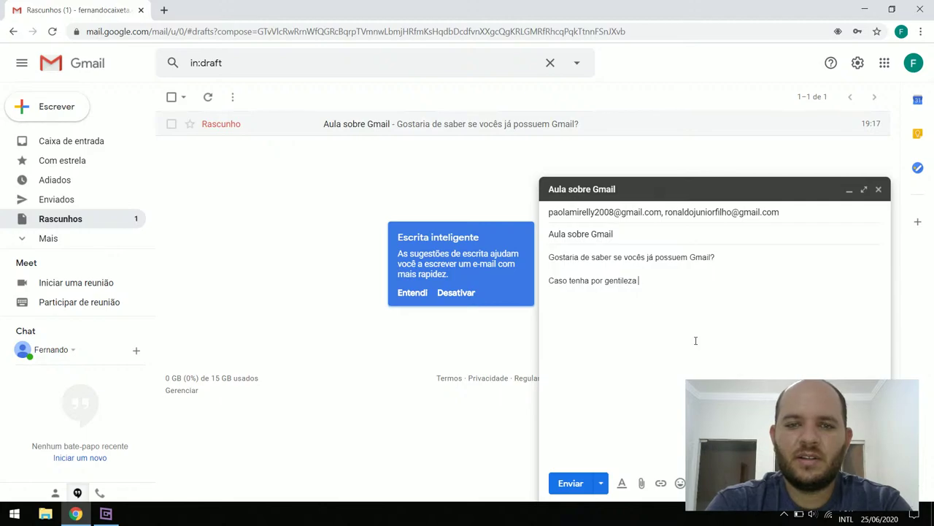
type("respond")
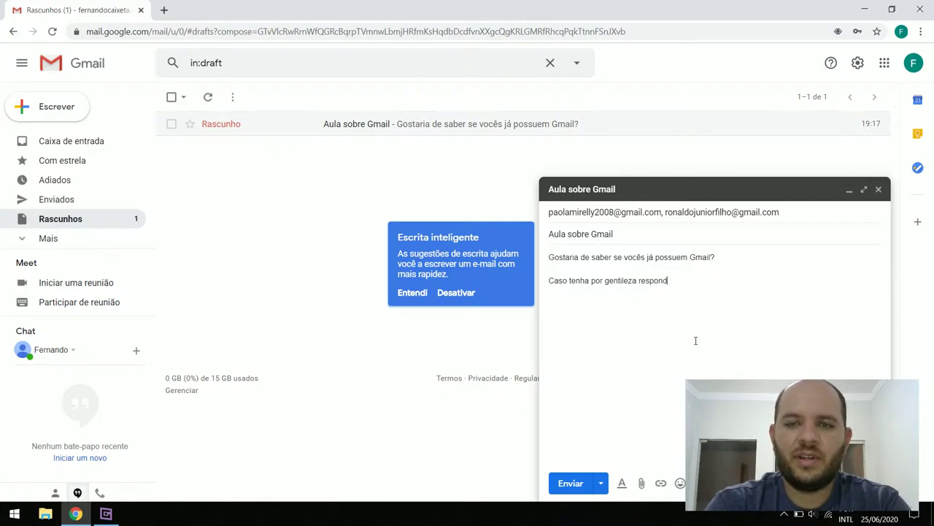
type("er est")
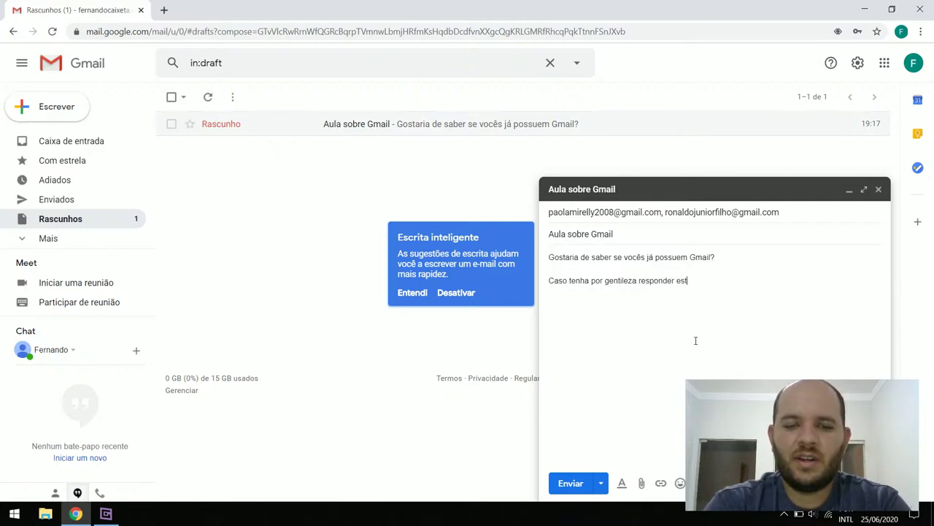
type("e e-mai")
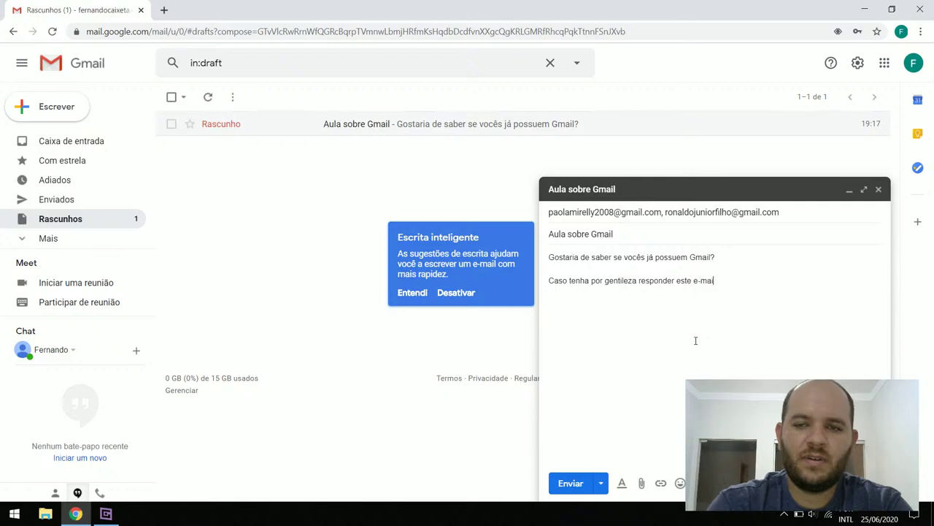
type("l para que ")
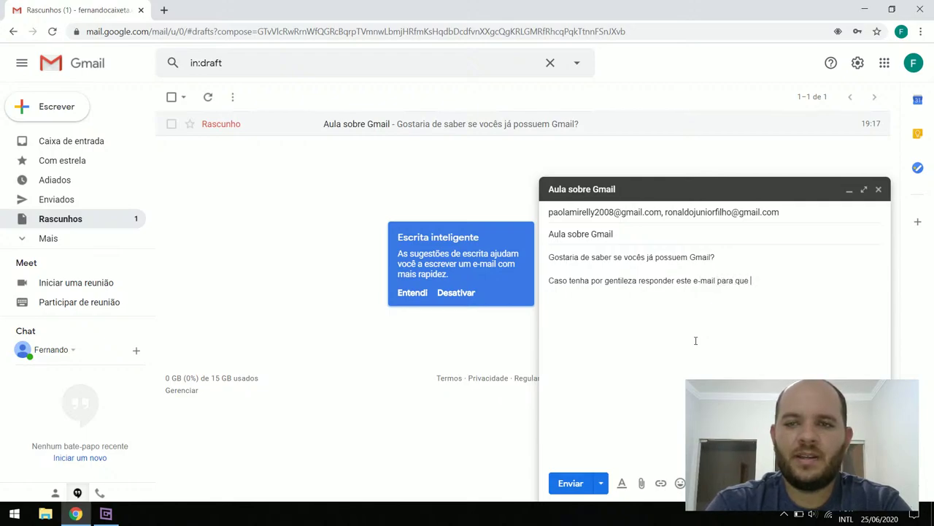
type("eu")
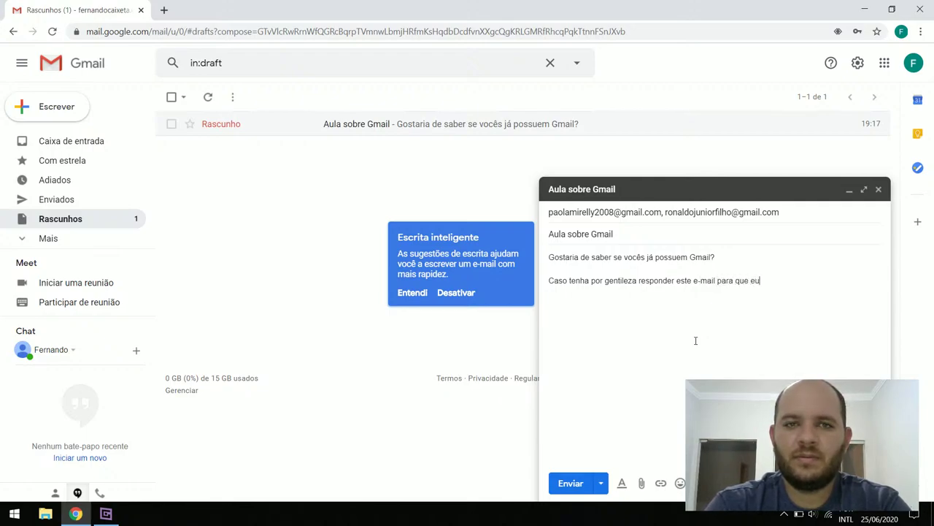
type(" saiba que pode")
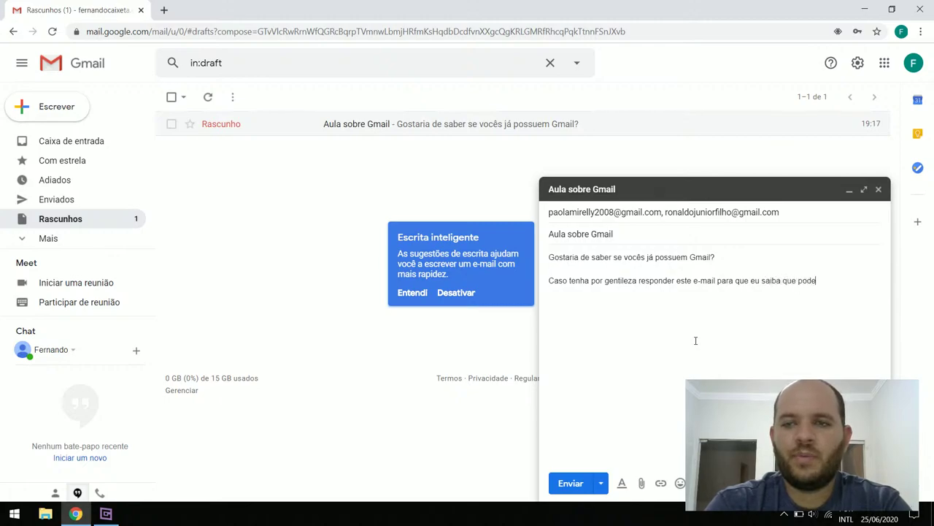
type("mos nos com")
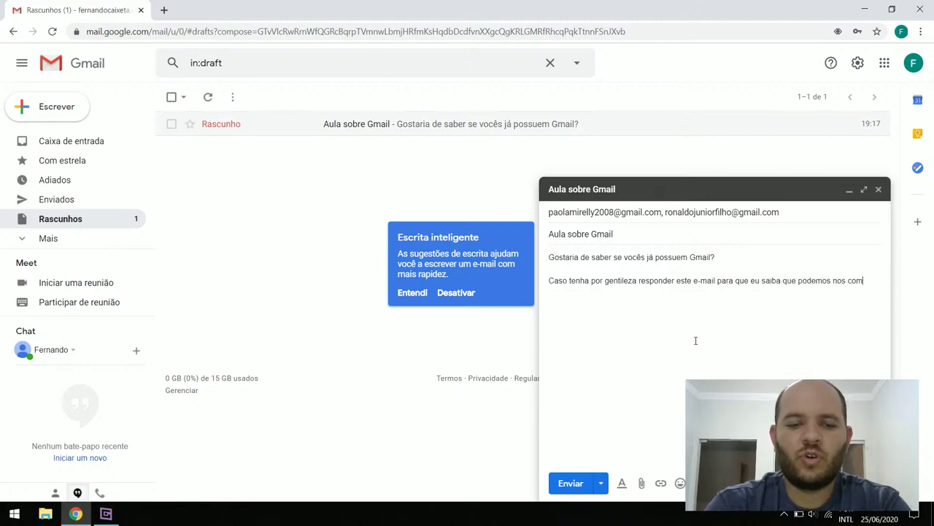
type("unicar por ele")
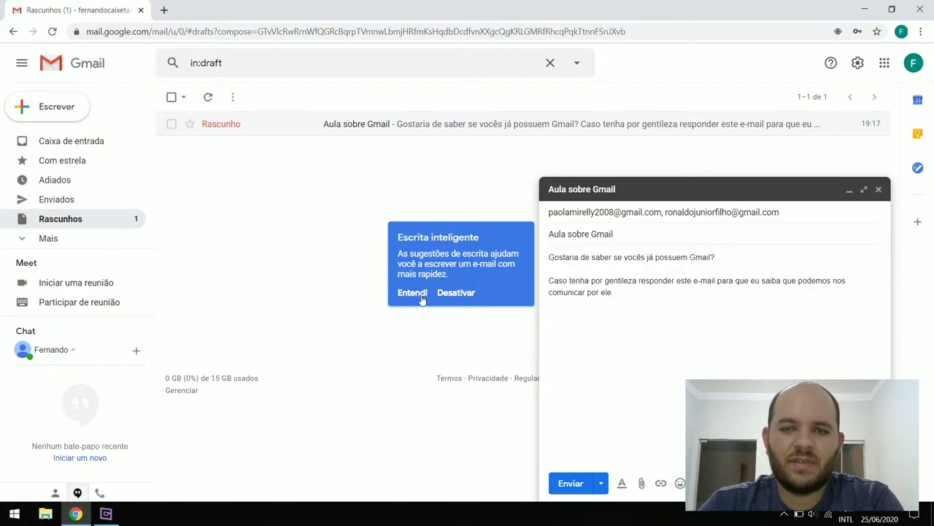
left_click(421, 293)
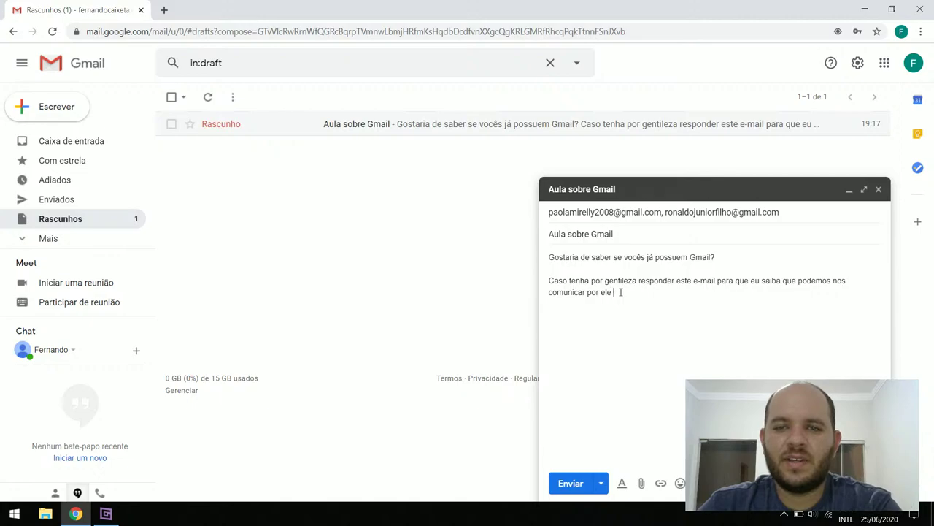
type("gm")
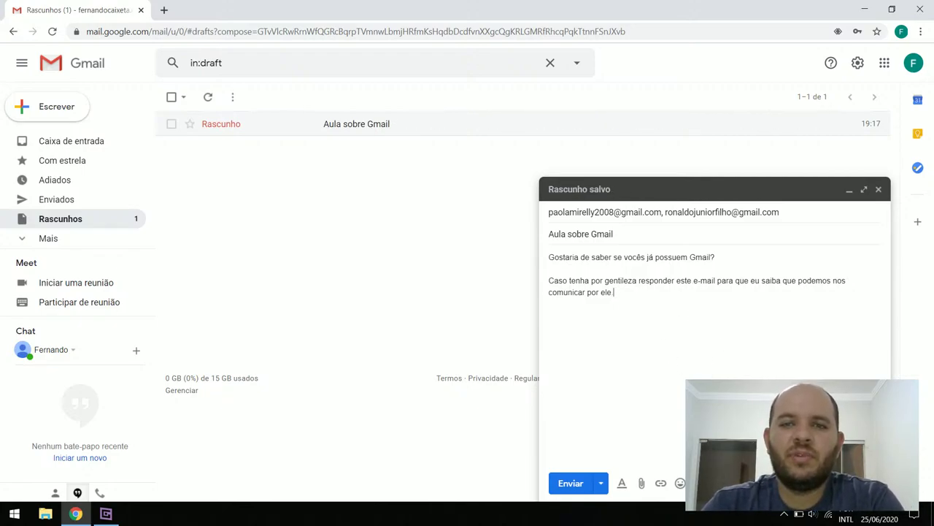
left_click_drag(615, 293, 553, 247)
left_click(657, 317)
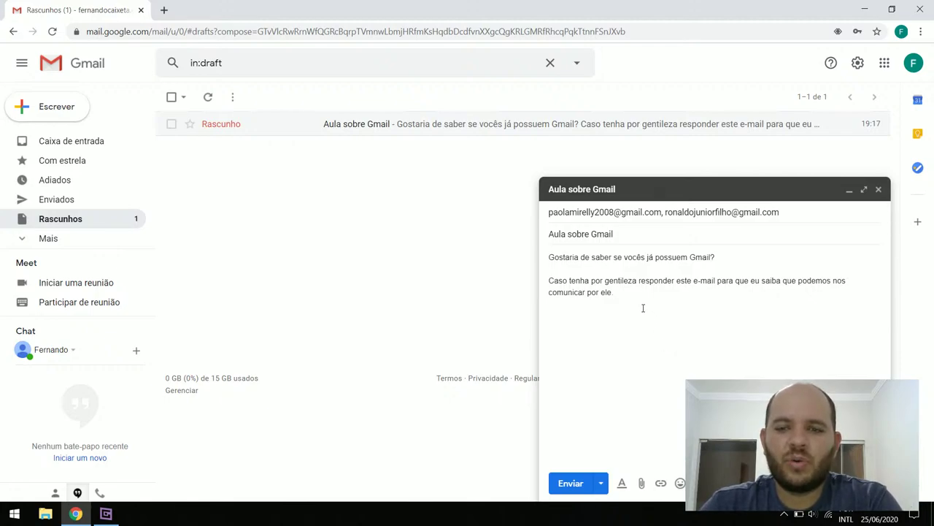
left_click(602, 483)
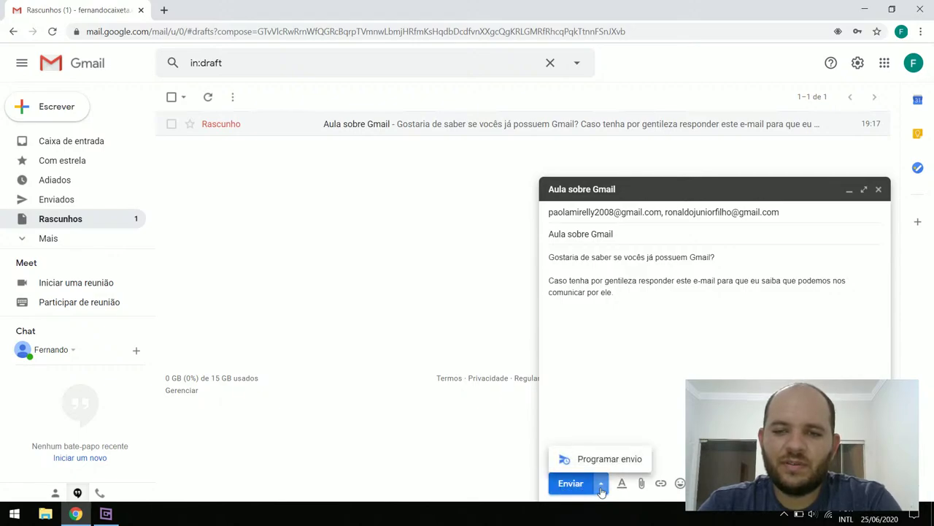
left_click(602, 487)
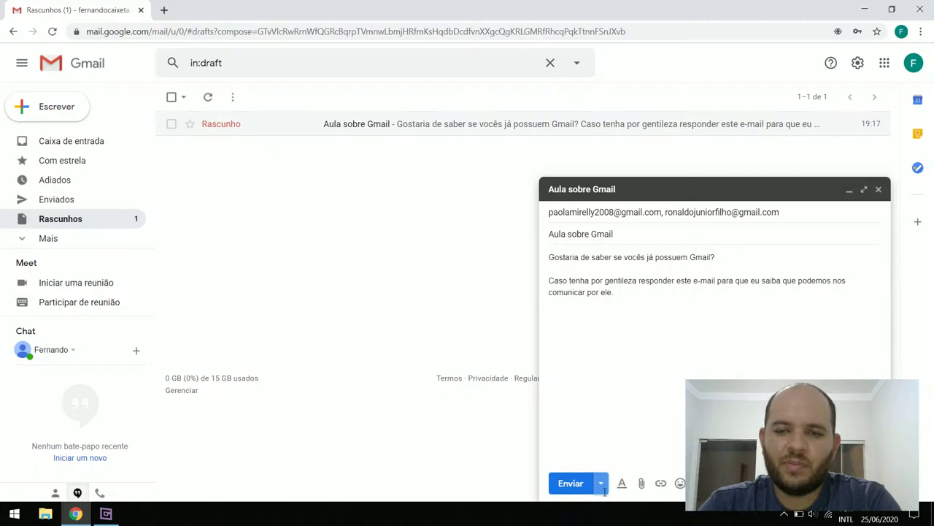
left_click(602, 488)
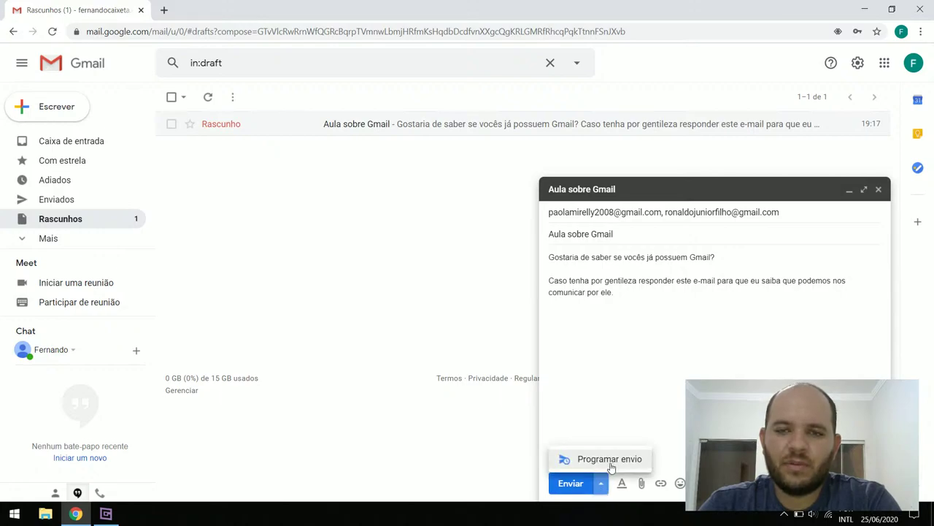
left_click(716, 367)
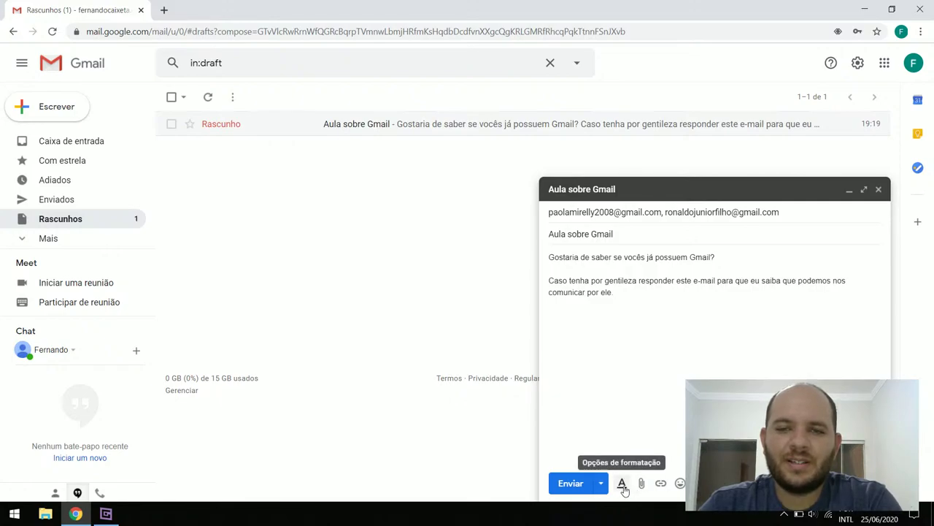
Set the word 'gentileza' in Comic Sans MS
double_click(628, 280)
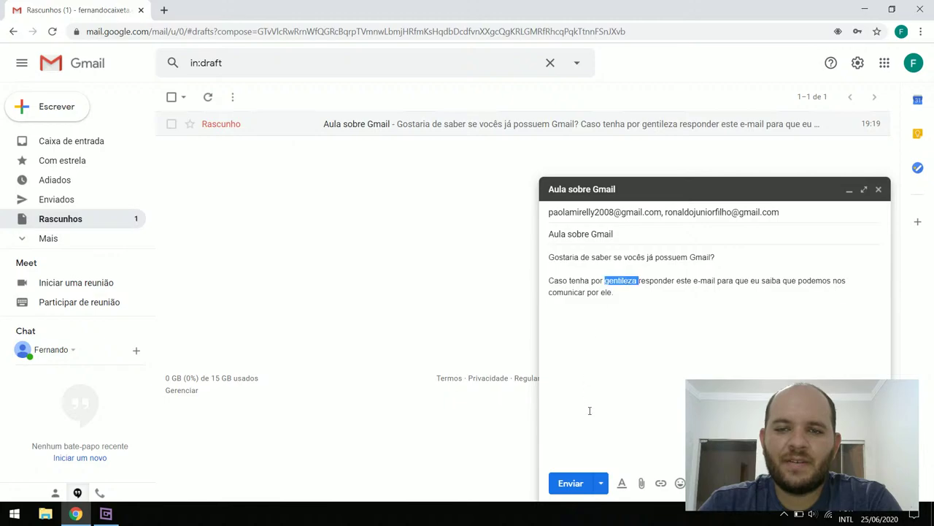
left_click(621, 483)
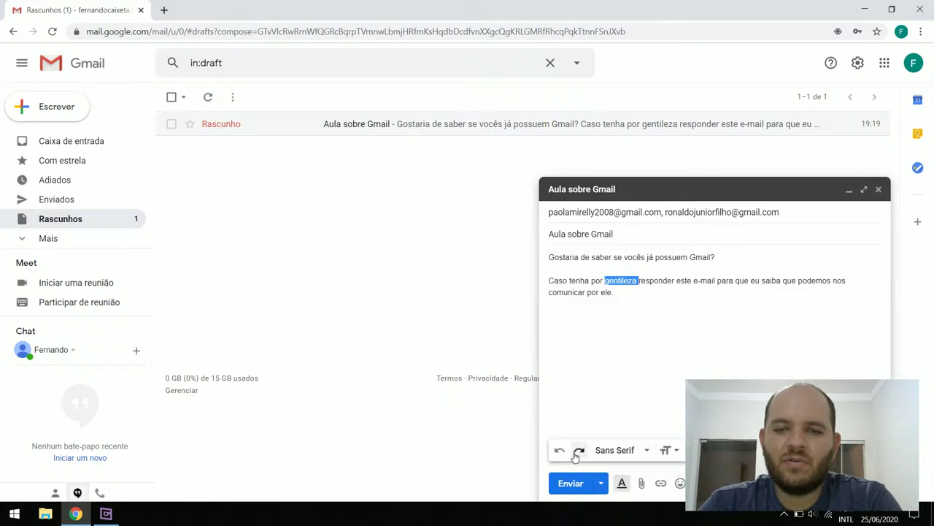
left_click(647, 451)
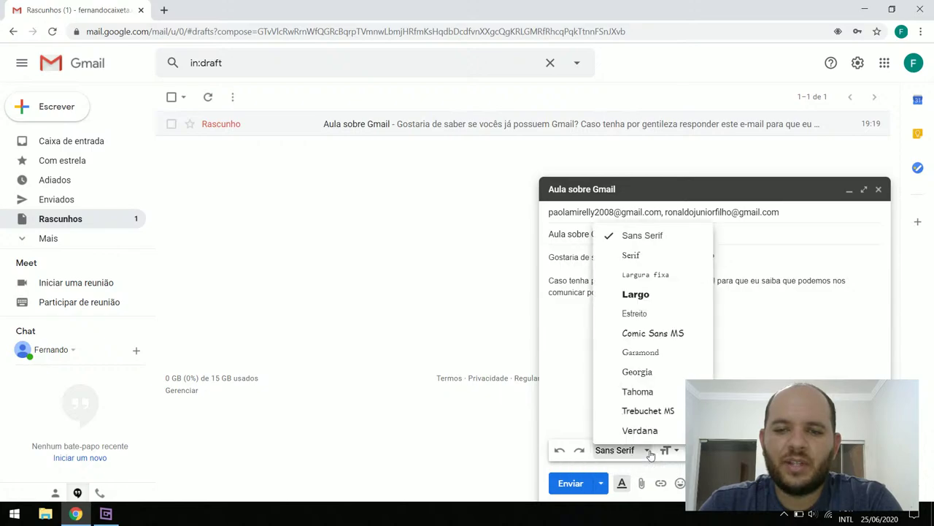
left_click(656, 335)
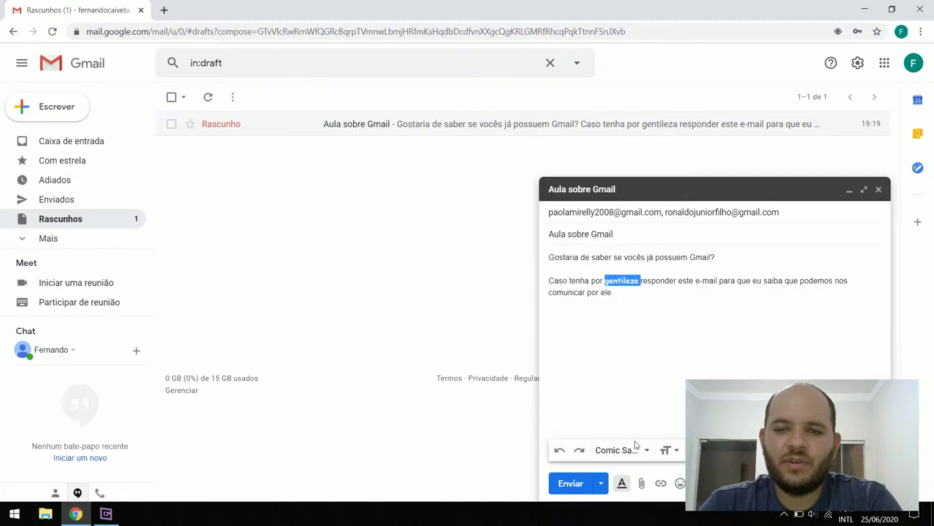
Change the size of 'gentileza' to Enorme (huge)
left_click(676, 451)
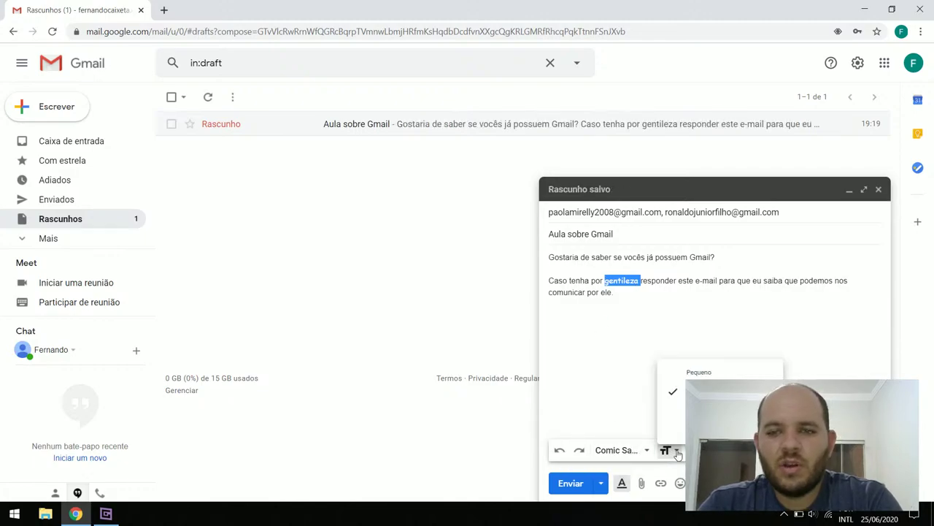
left_click(701, 373)
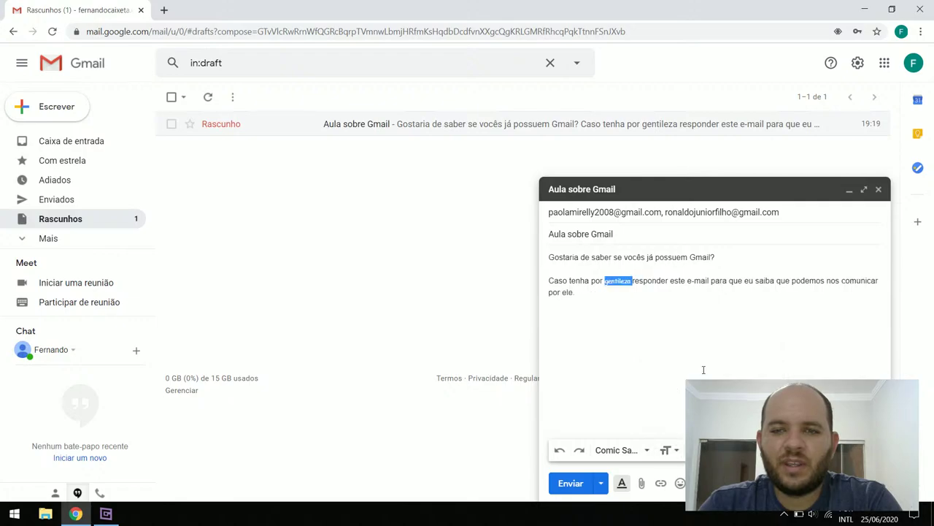
left_click(647, 451)
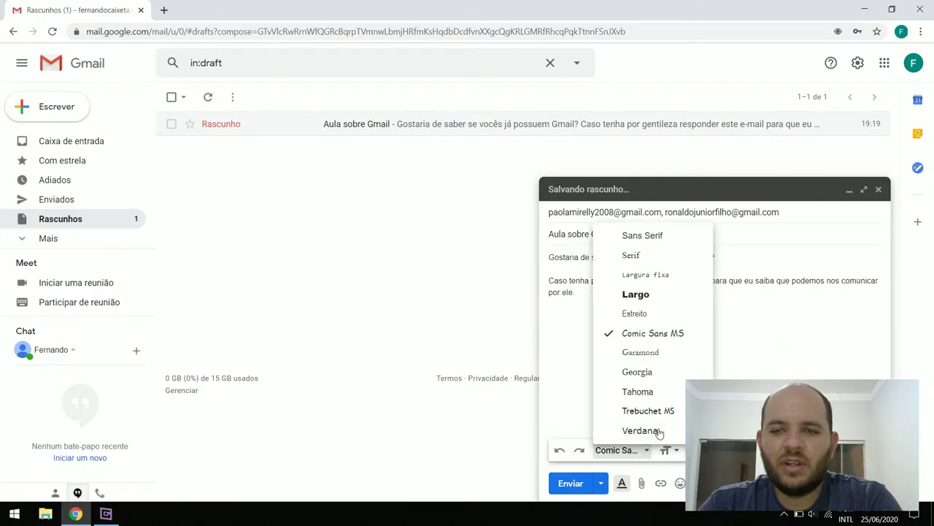
left_click(674, 454)
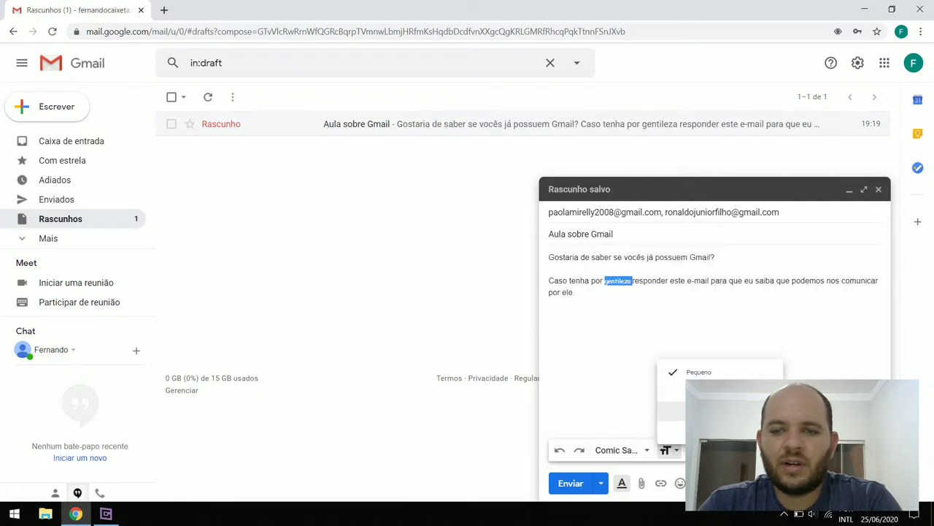
left_click(679, 392)
left_click(666, 452)
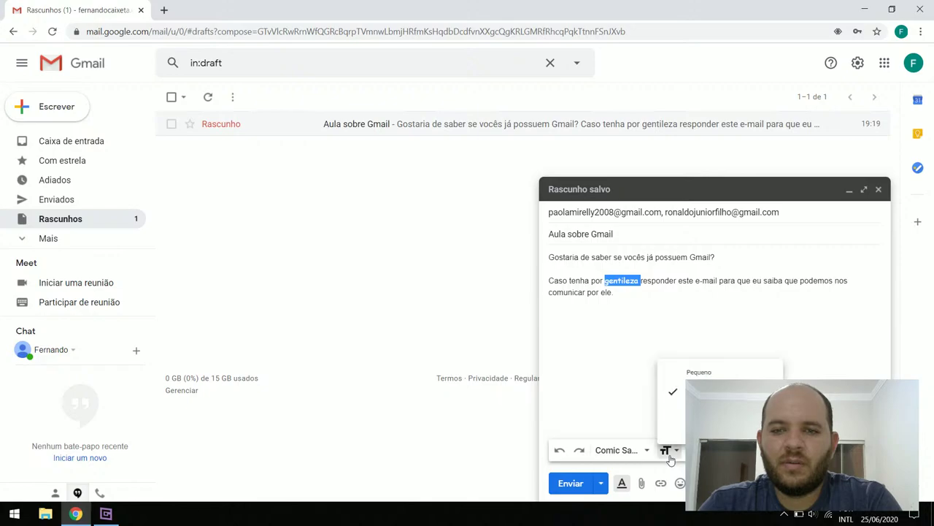
left_click(671, 411)
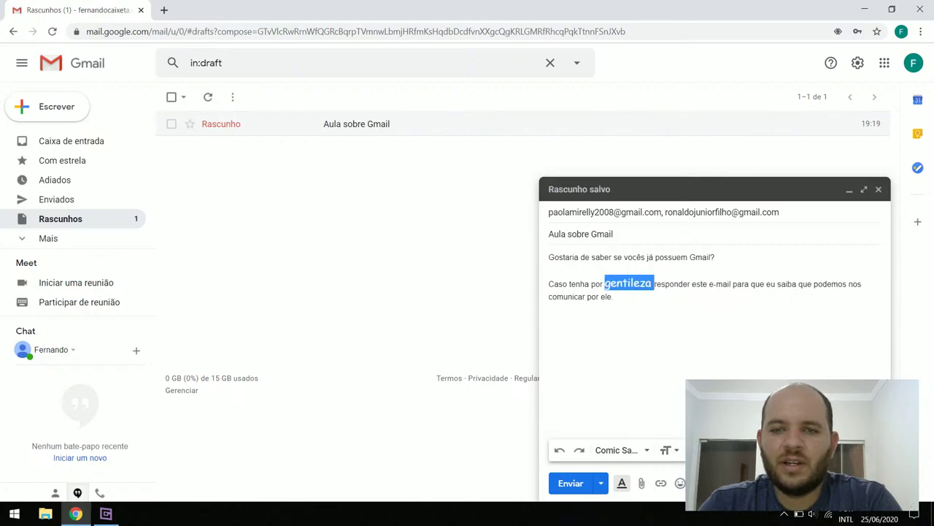
left_click(672, 452)
left_click(679, 431)
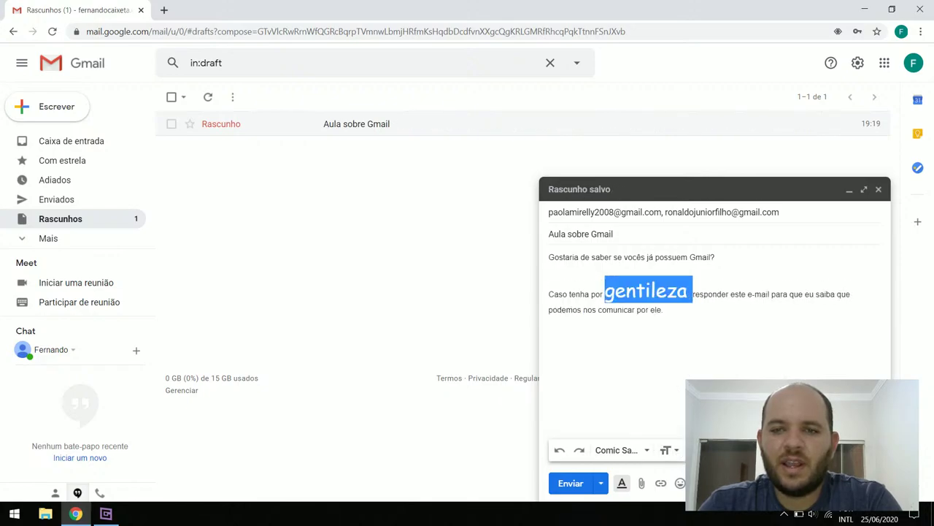
left_click(680, 314)
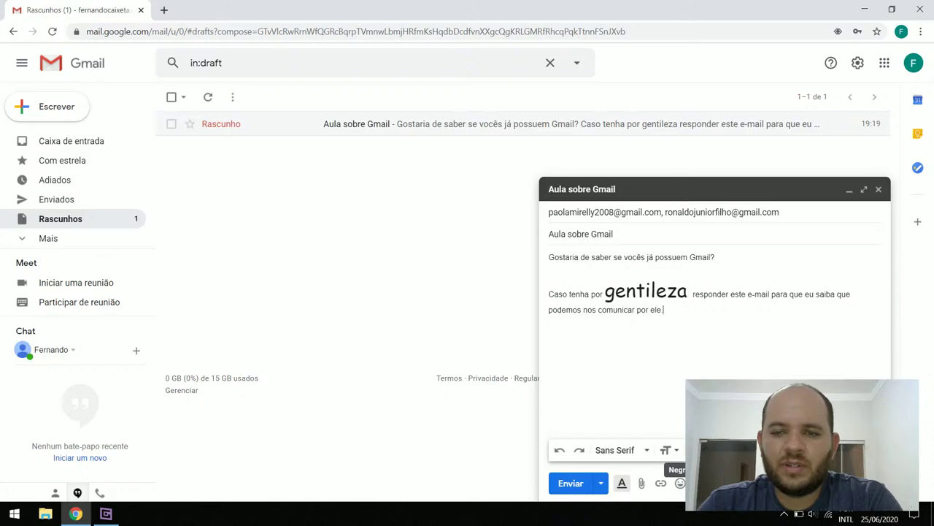
Make the words 'gentileza' and 'este' bold with Ctrl+B
double_click(655, 290)
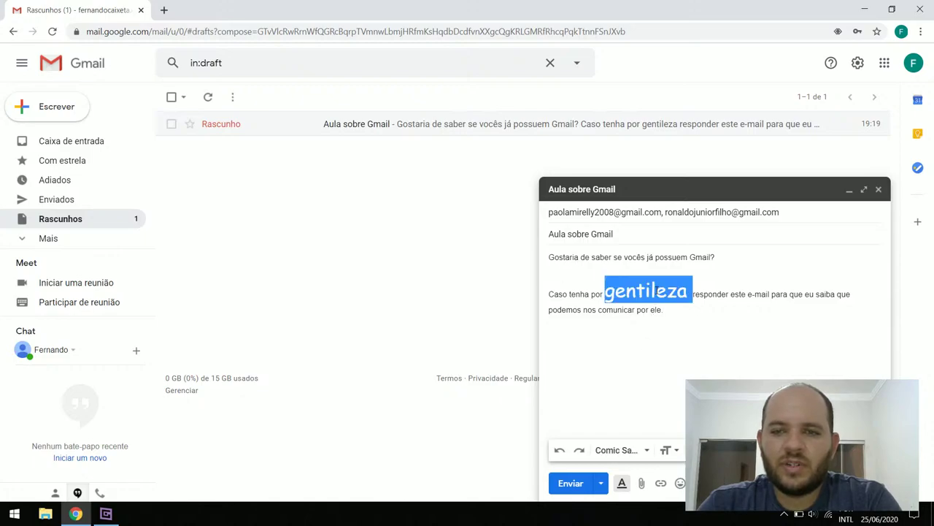
key("ctrl+b")
left_click(701, 284)
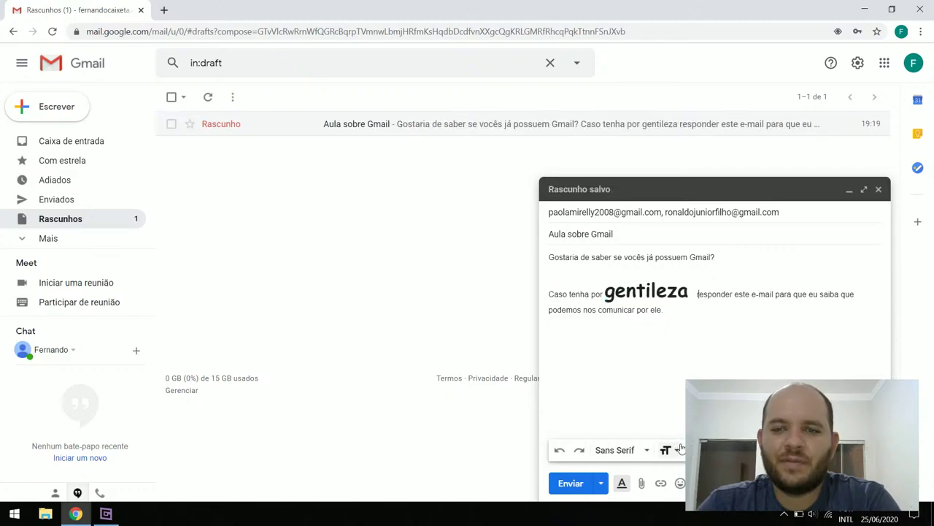
double_click(739, 293)
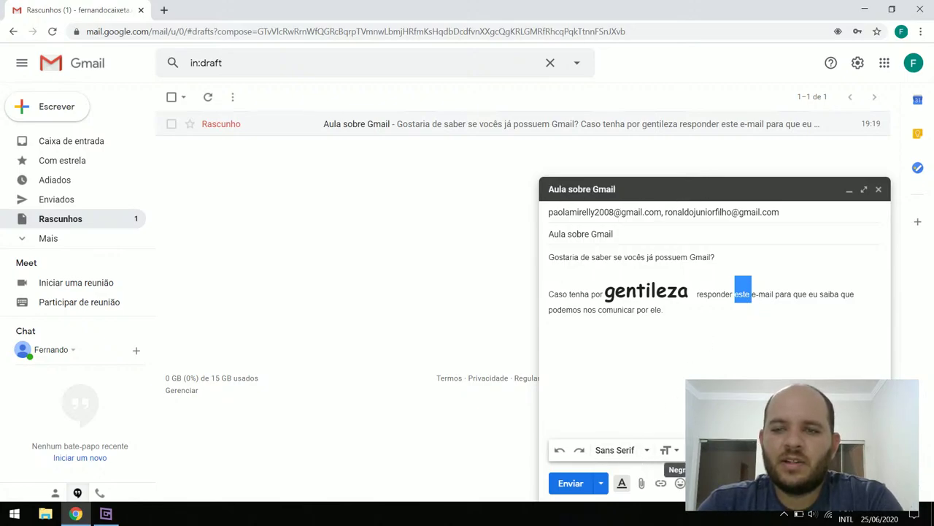
key("ctrl+b")
left_click(773, 296)
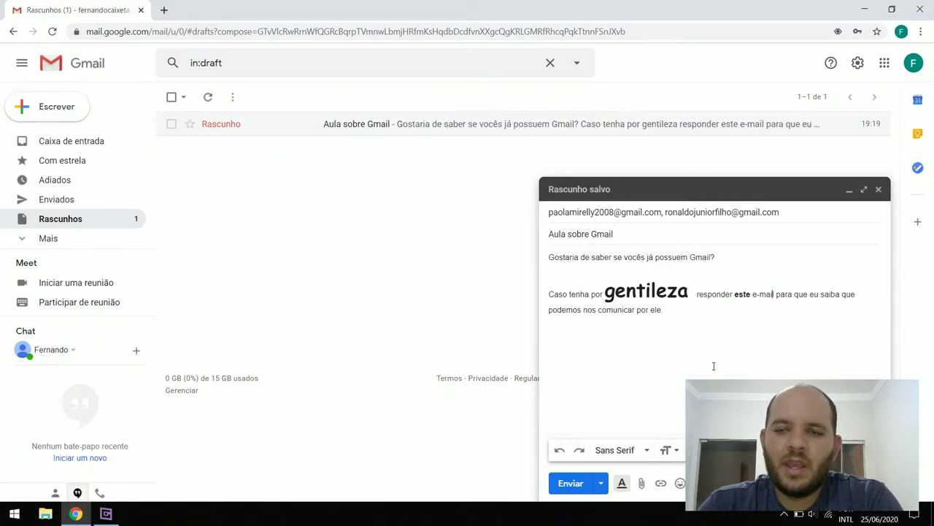
Italicize the word 'para' and underline 'podemos'
double_click(784, 293)
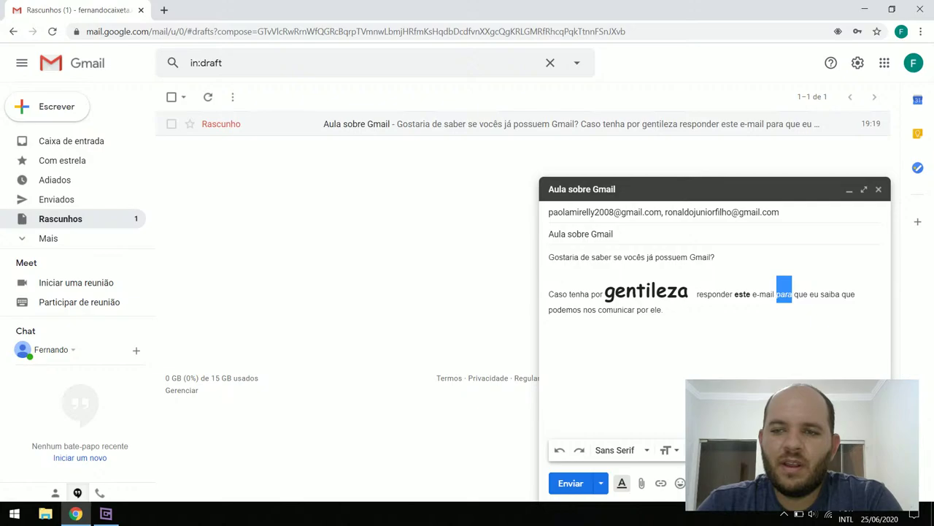
left_click(784, 292)
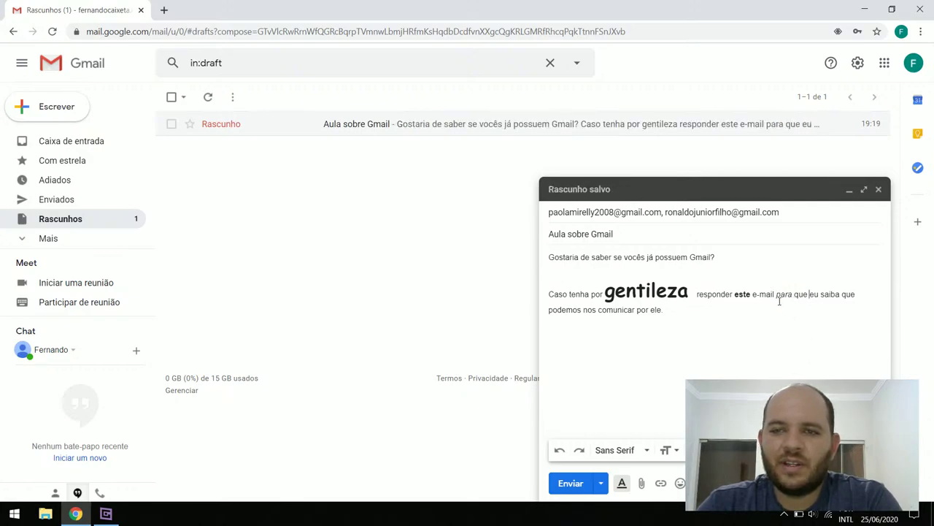
left_click(108, 516)
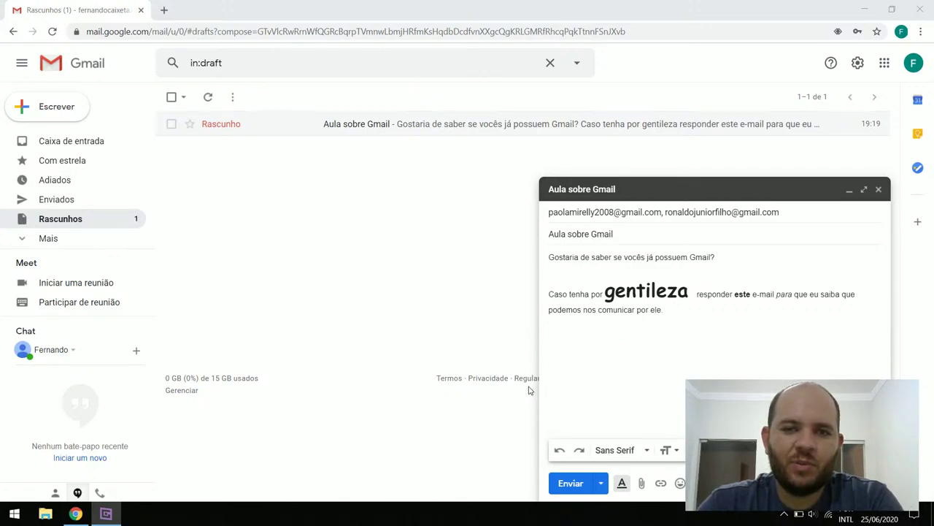
mouse_move(113, 516)
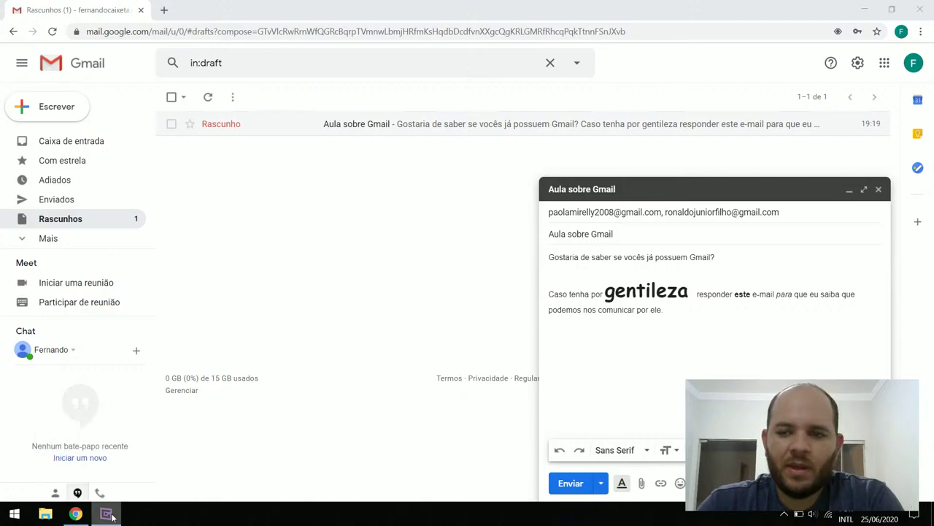
left_click(75, 513)
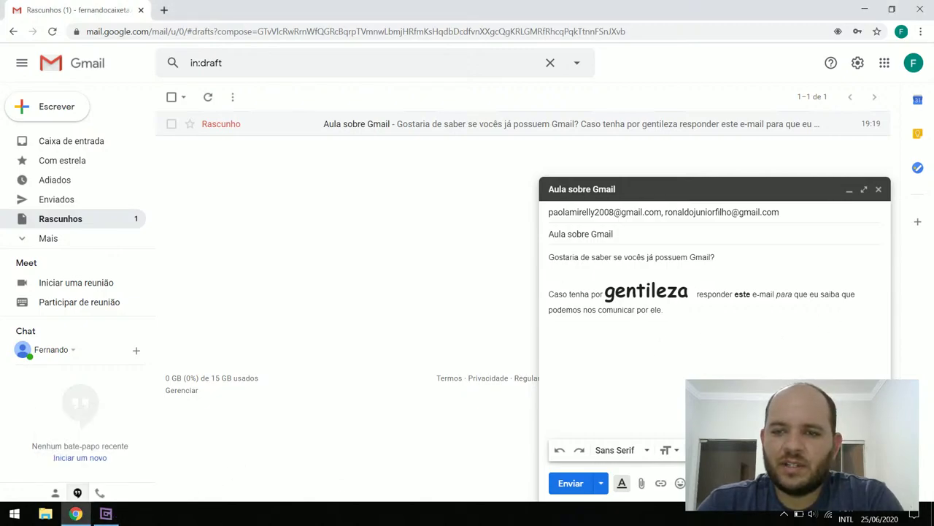
double_click(566, 311)
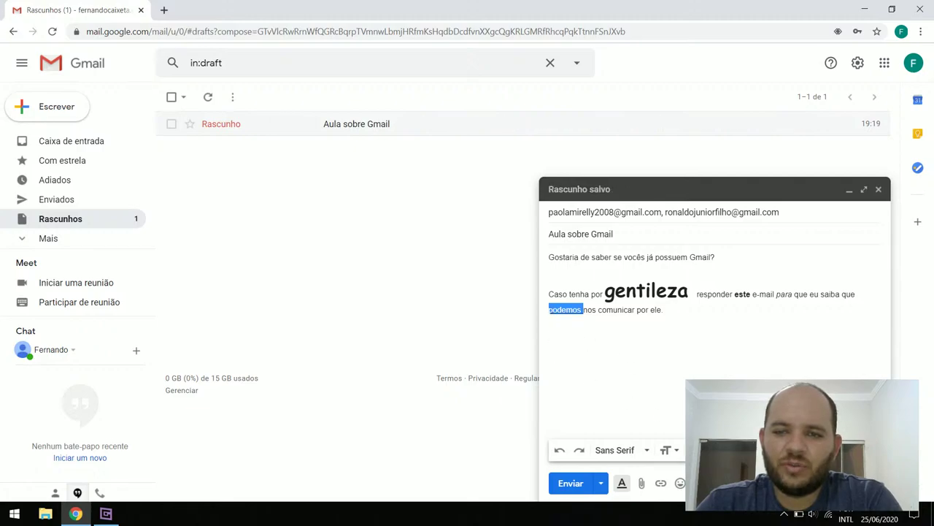
left_click(627, 343)
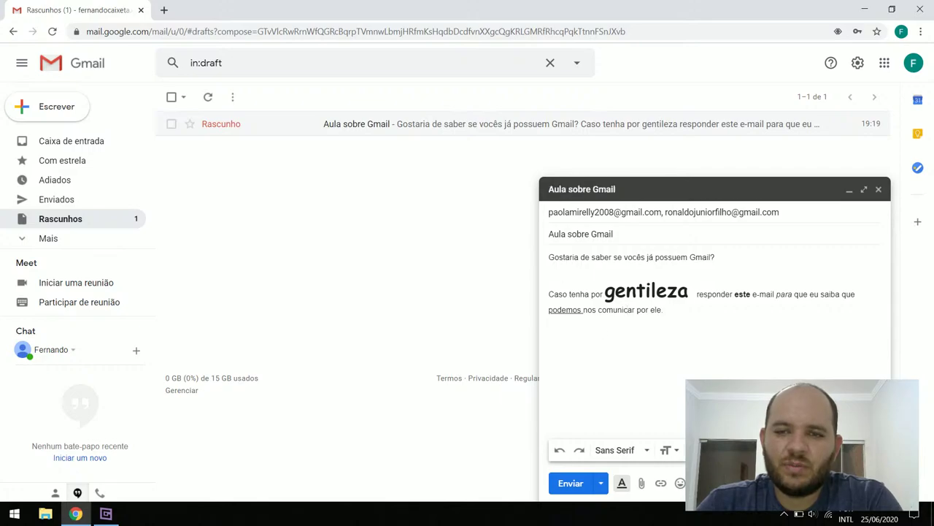
Make the word 'comunicar' blue using the Cor do texto palette
double_click(617, 311)
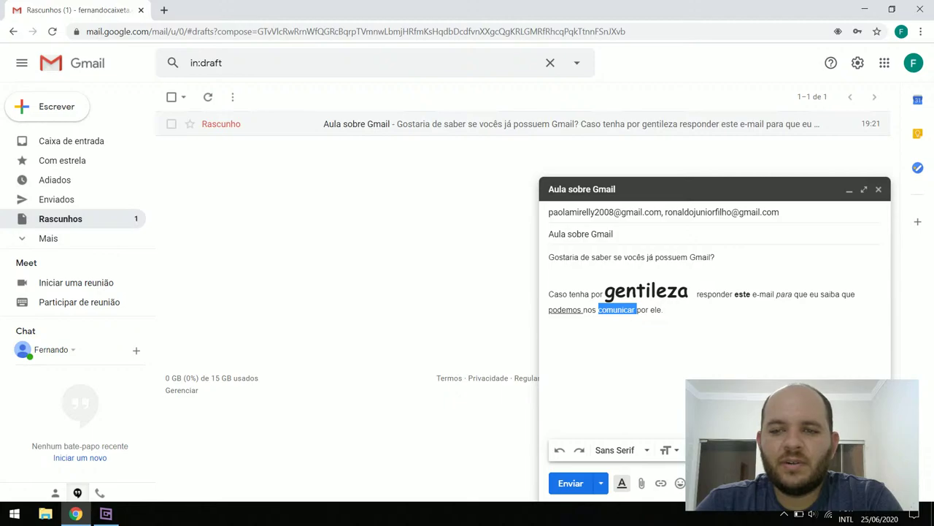
left_click(622, 483)
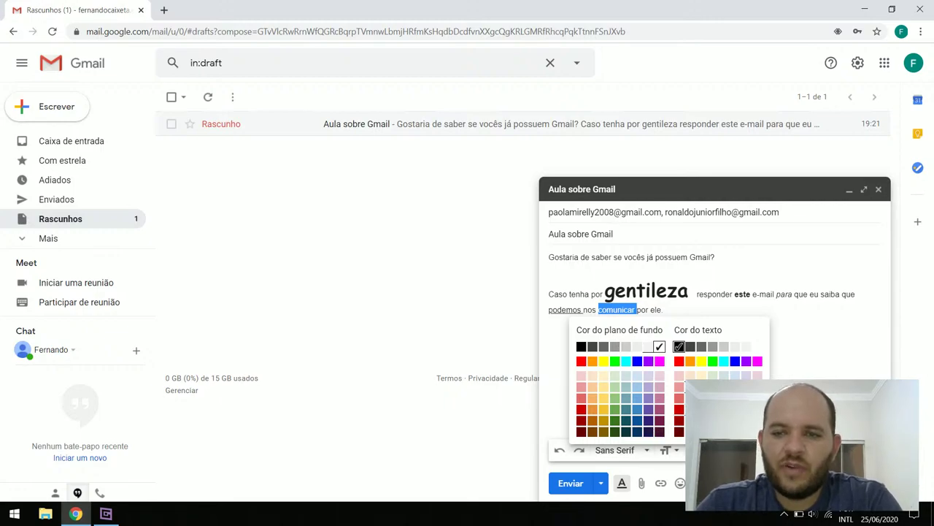
left_click(735, 362)
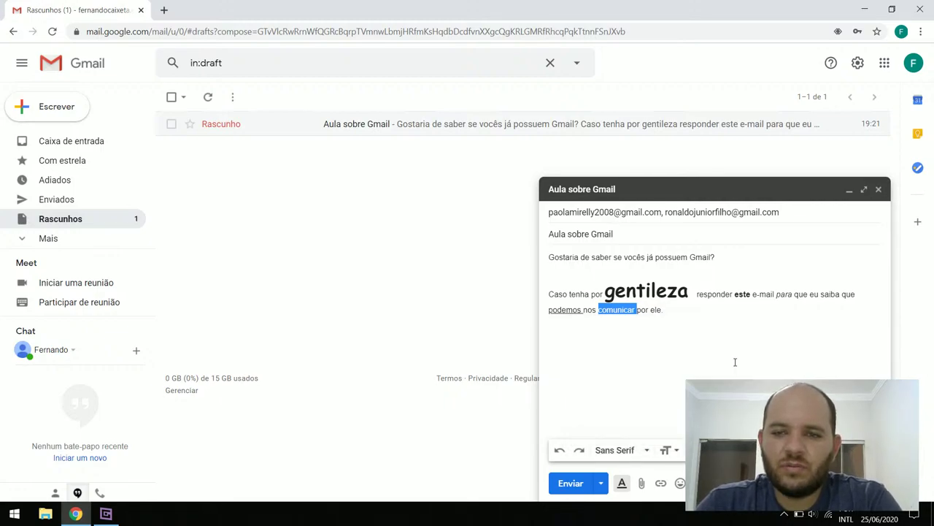
left_click(735, 386)
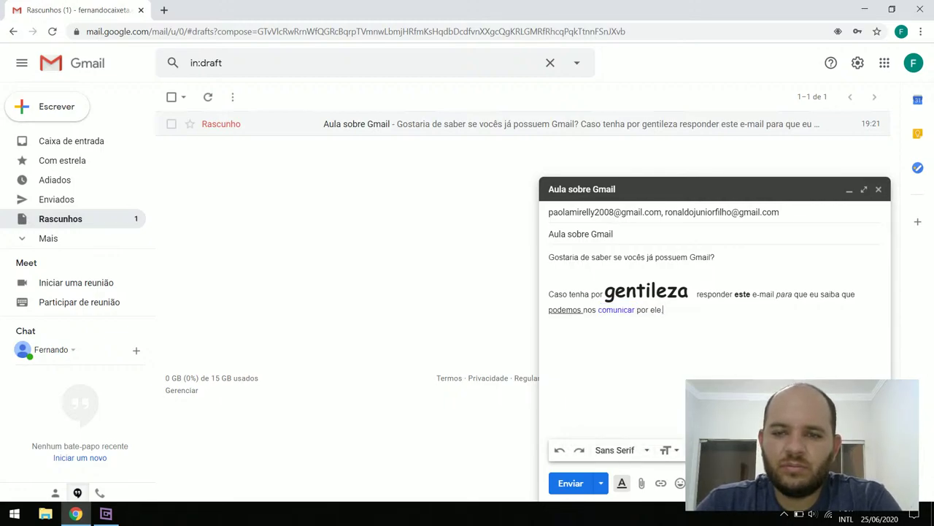
Give 'comunicar' a red highlight with Cor do plano de fundo
double_click(621, 309)
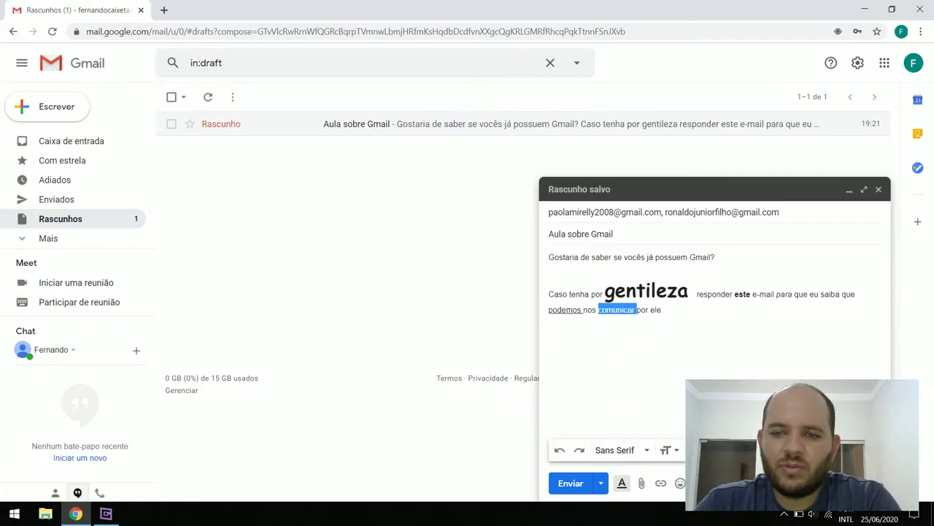
left_click(622, 482)
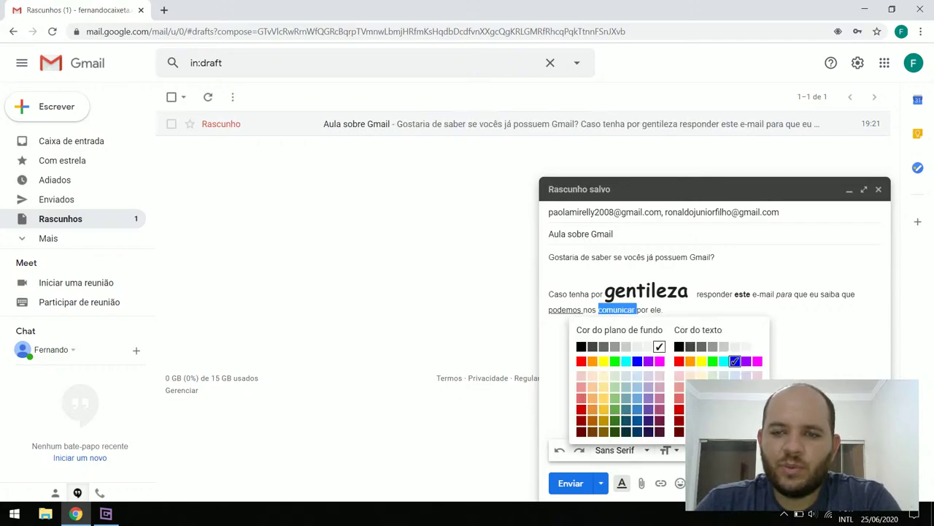
left_click(584, 362)
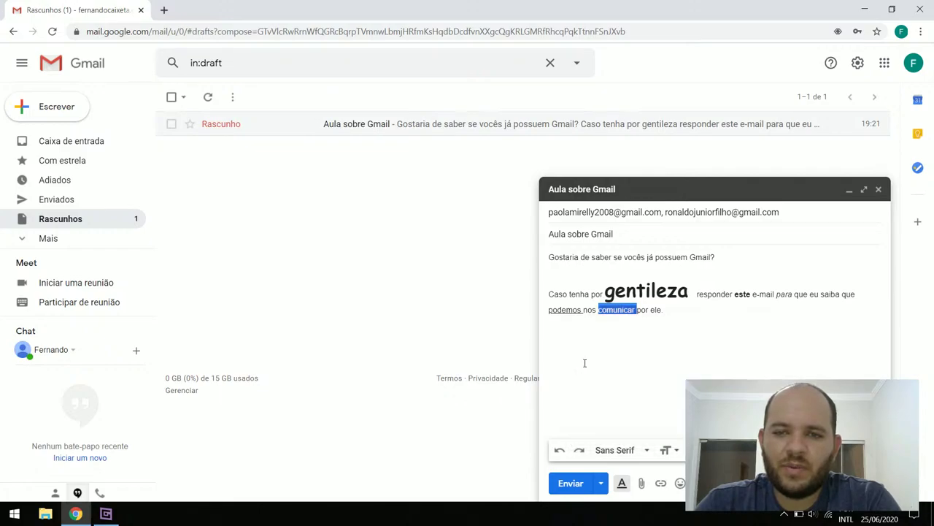
left_click(660, 357)
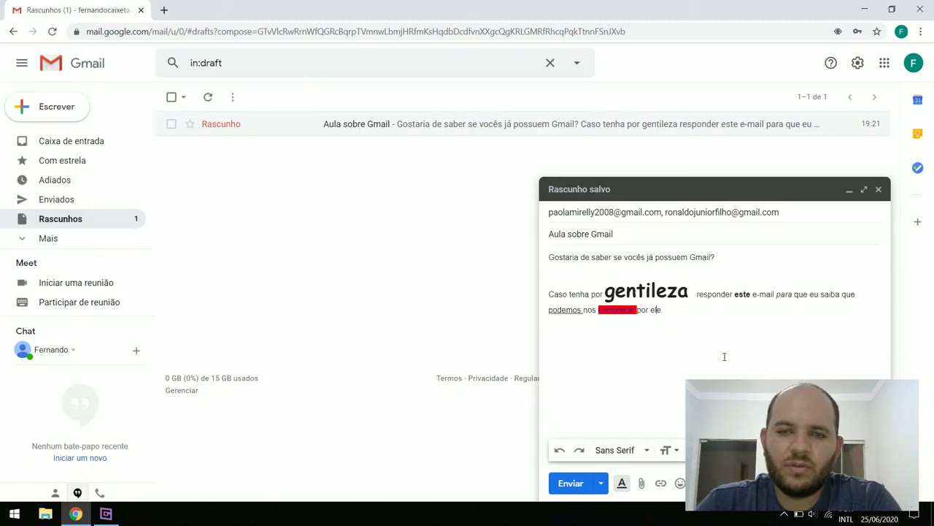
left_click(114, 520)
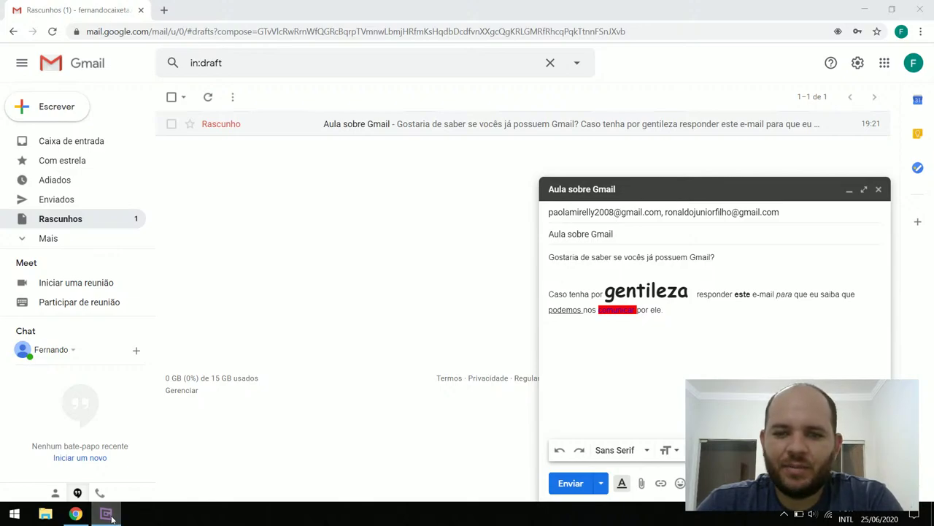
left_click(108, 515)
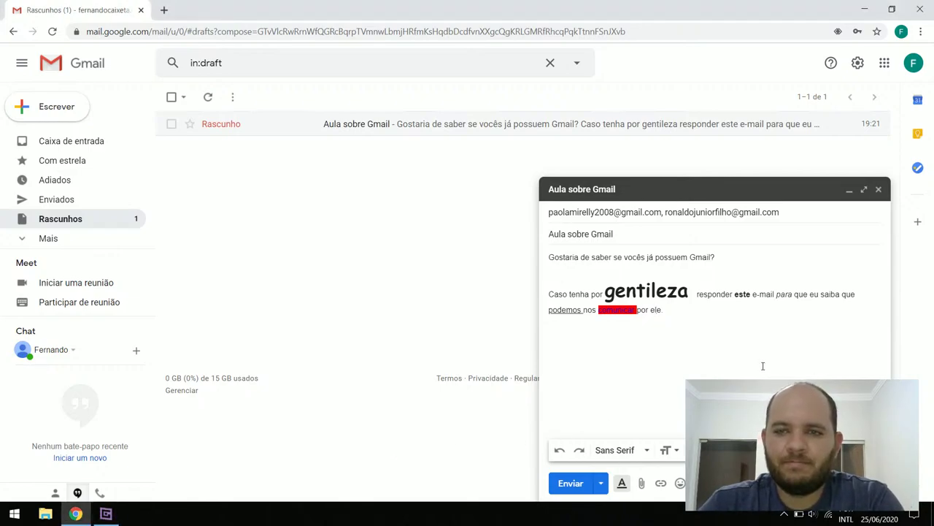
key("BackSpace")
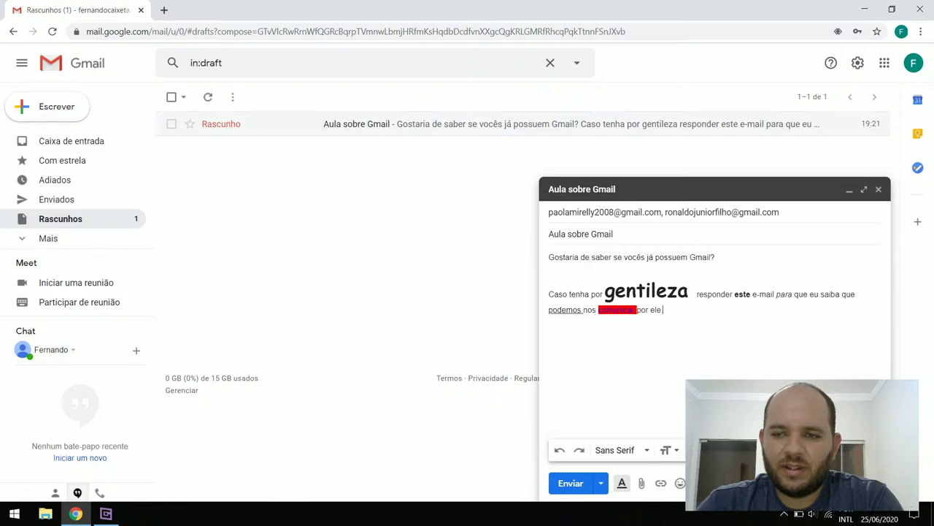
key("ctrl+shift+e")
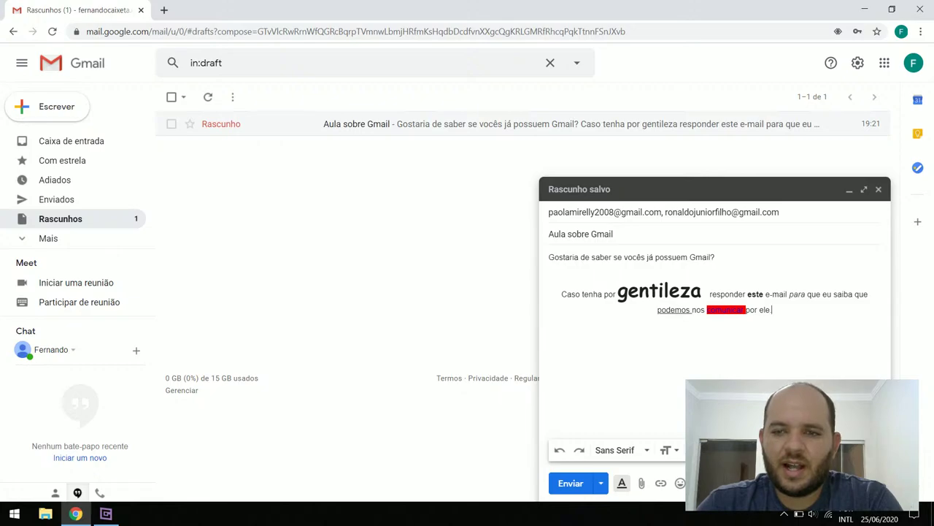
key("ctrl+shift+l")
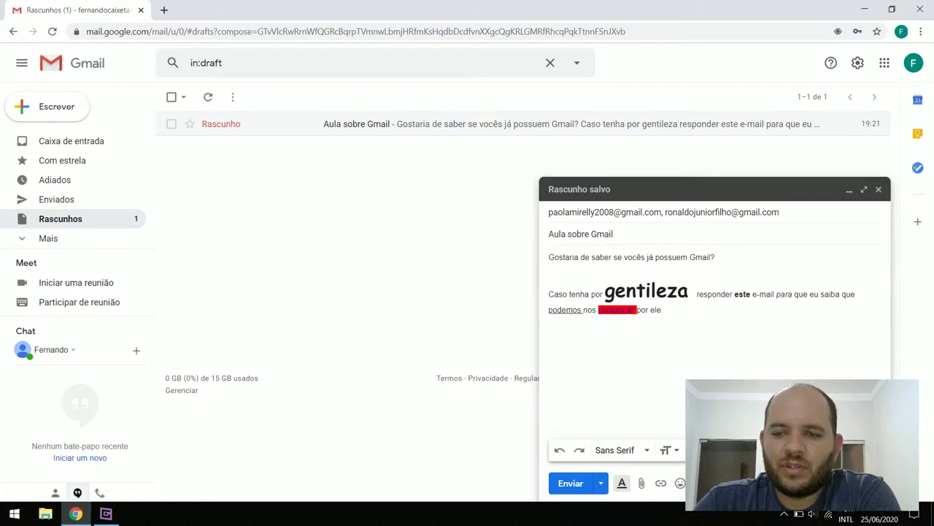
key("ctrl+shift+e")
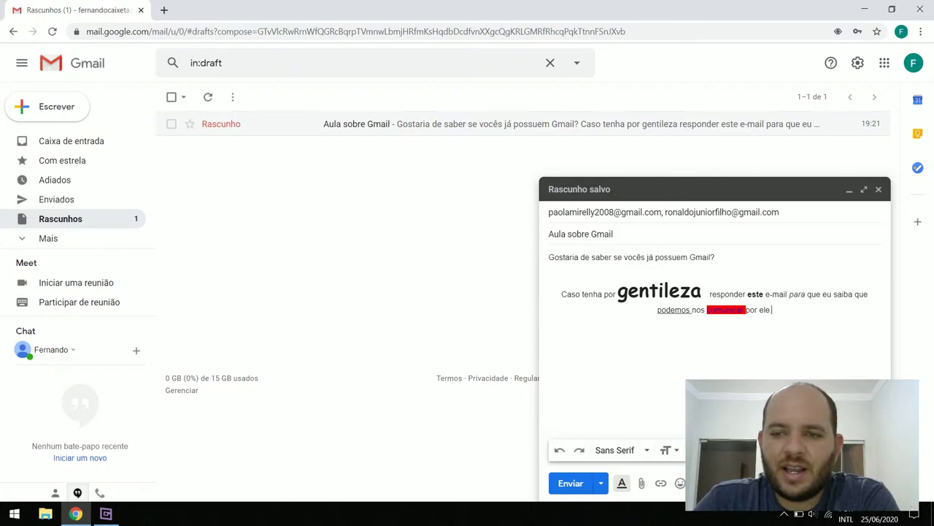
key("ctrl+shift+r")
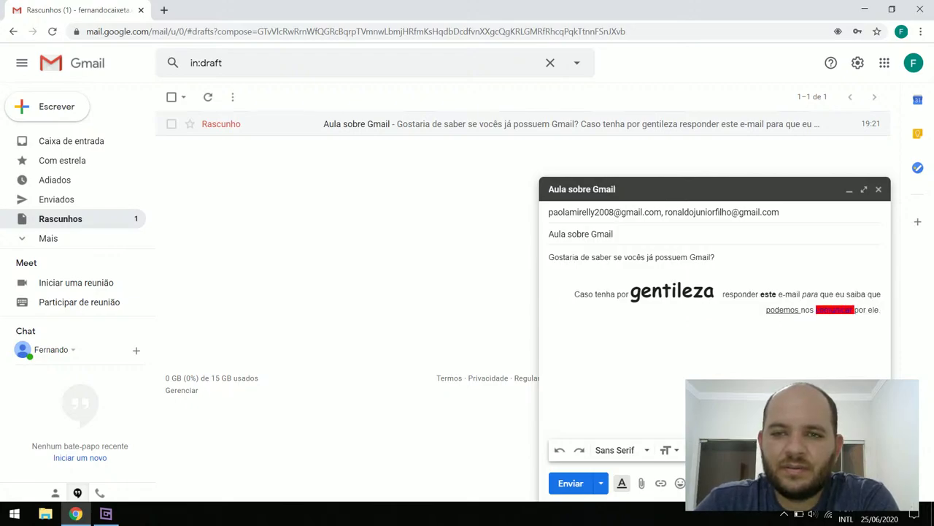
type(".")
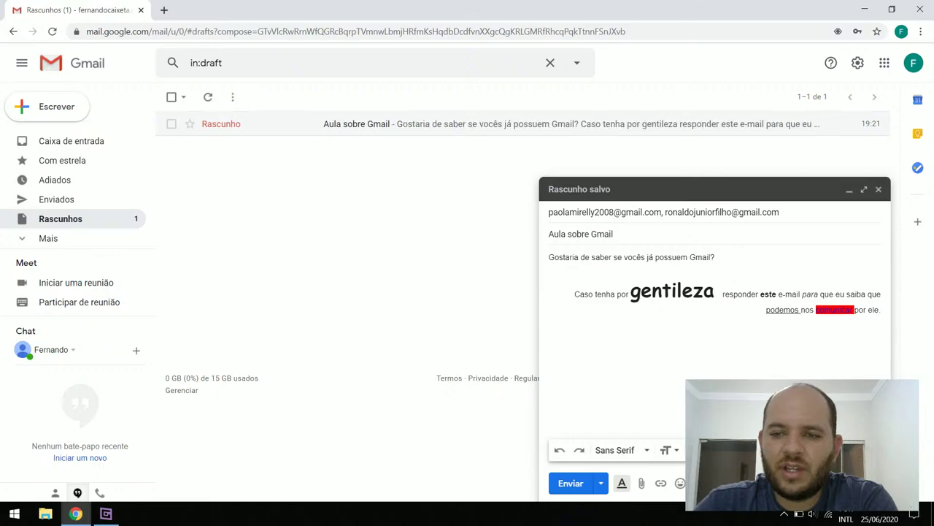
key("ctrl+shift+l")
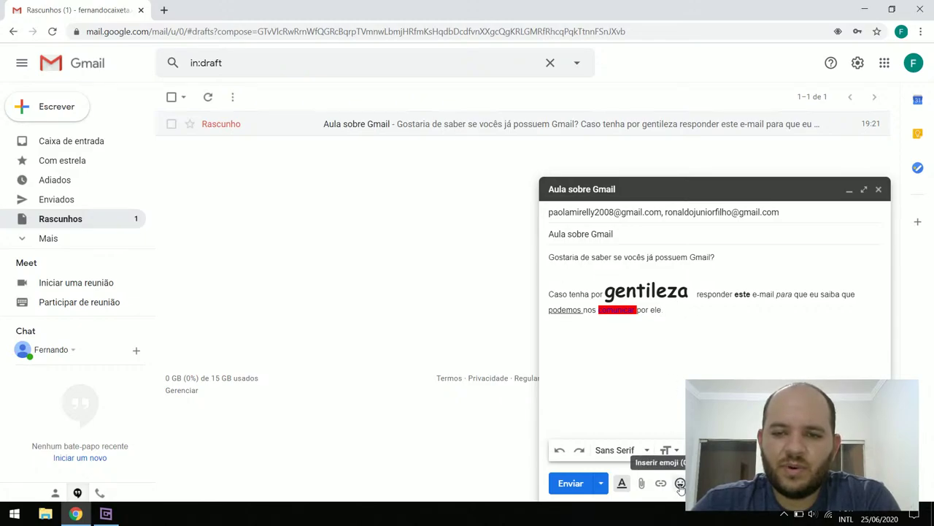
Insert a raised-hand emoji right after 'por ele.' at the end of the body
left_click(680, 483)
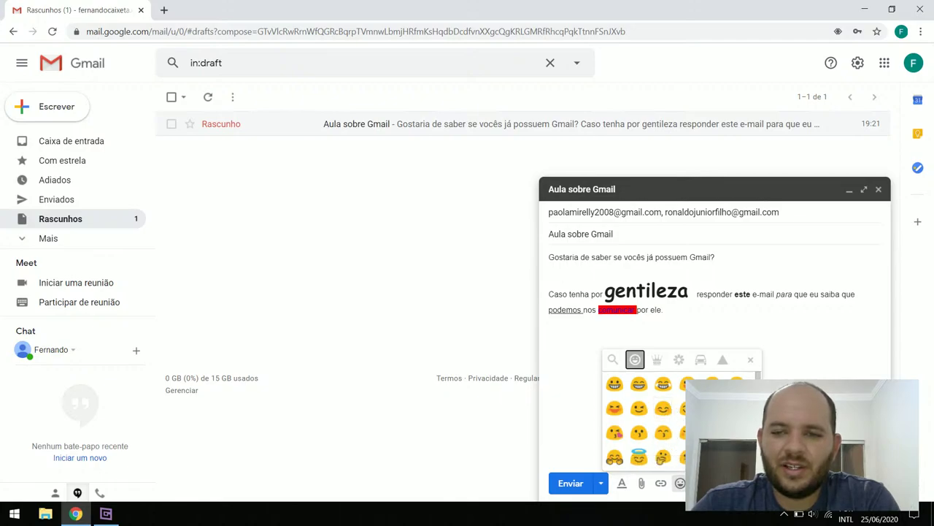
scroll(643, 420, "down", 1)
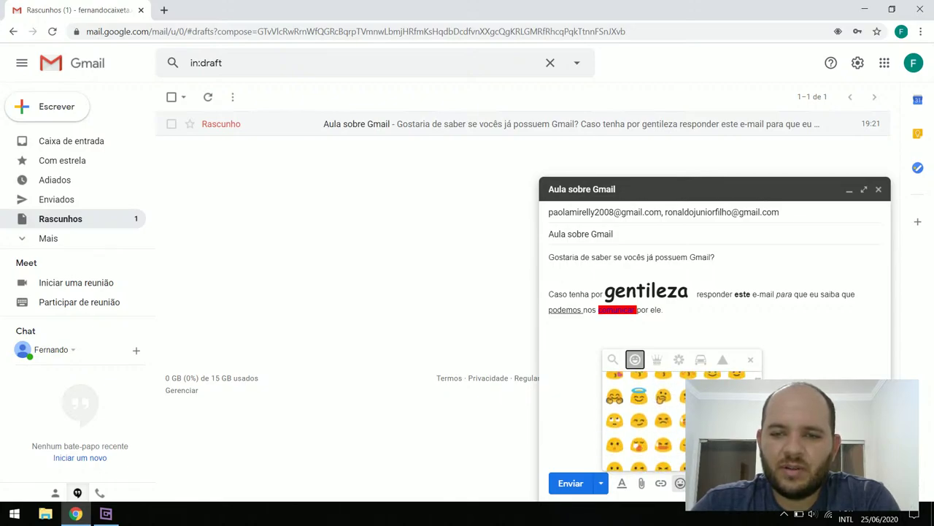
scroll(643, 419, "down", 2)
scroll(638, 419, "down", 5)
scroll(642, 420, "down", 6)
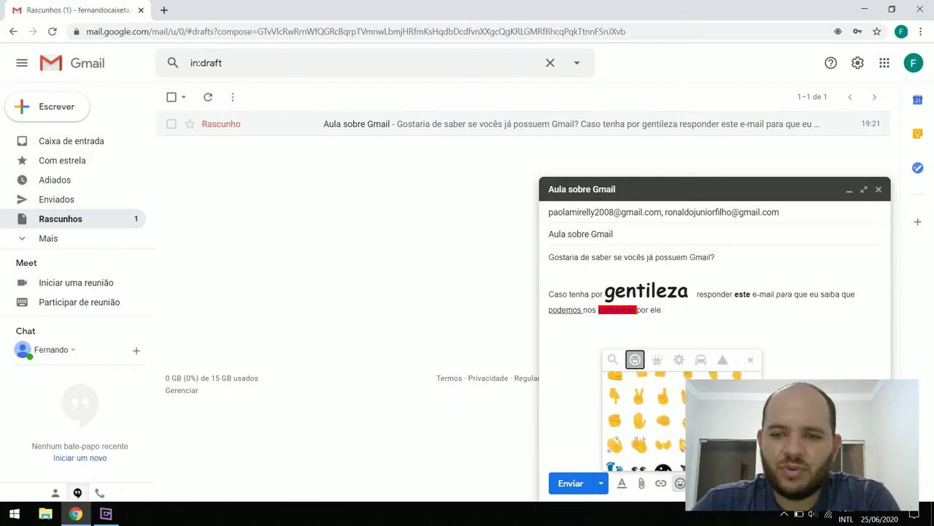
scroll(642, 420, "down", 3)
scroll(679, 432, "up", 6)
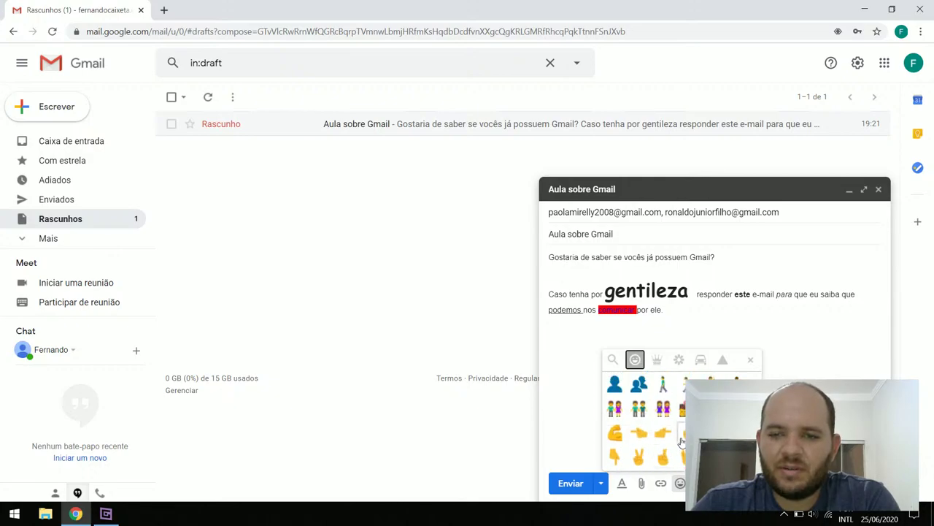
left_click(685, 432)
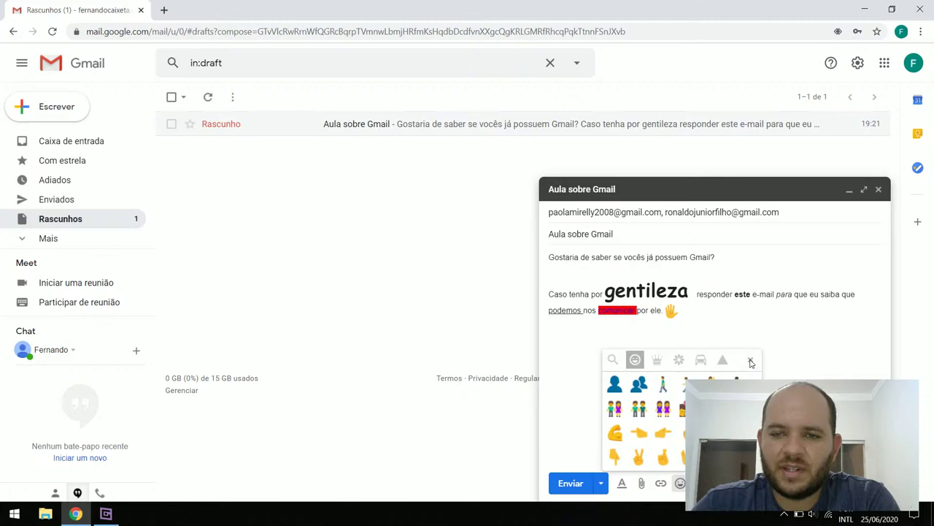
Browse the objects and travel emoji categories, then close the emoji panel
left_click(657, 360)
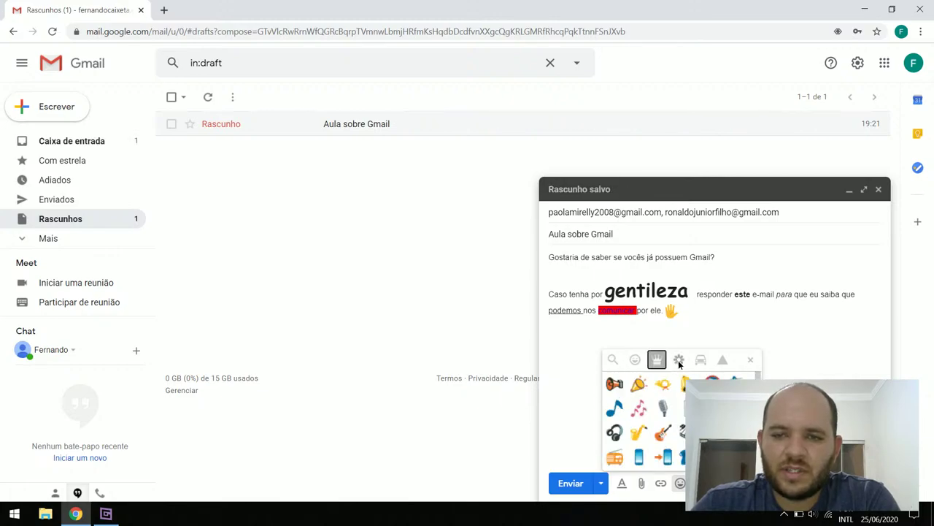
left_click(679, 361)
left_click(702, 360)
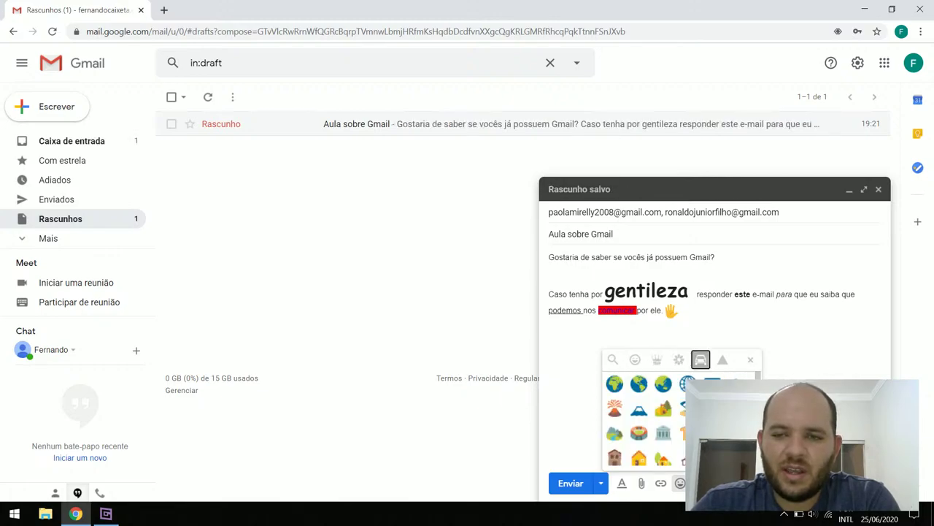
left_click(752, 360)
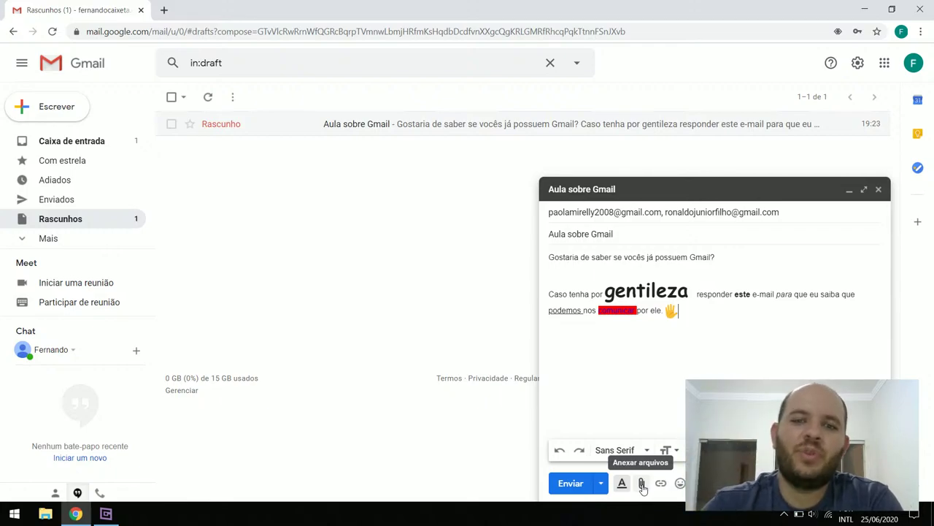
Attach Logo Bulls.png from the Imagens folder to the Aula sobre Gmail draft
left_click(642, 487)
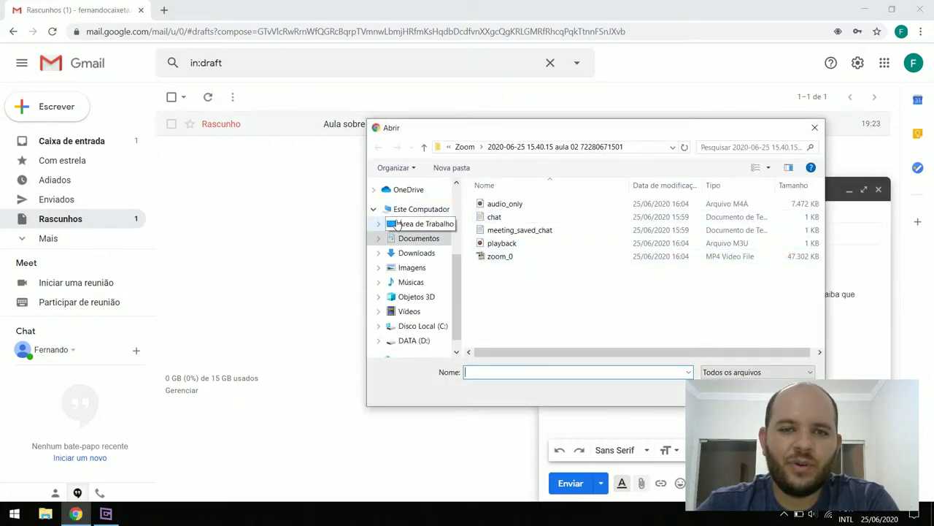
left_click(408, 227)
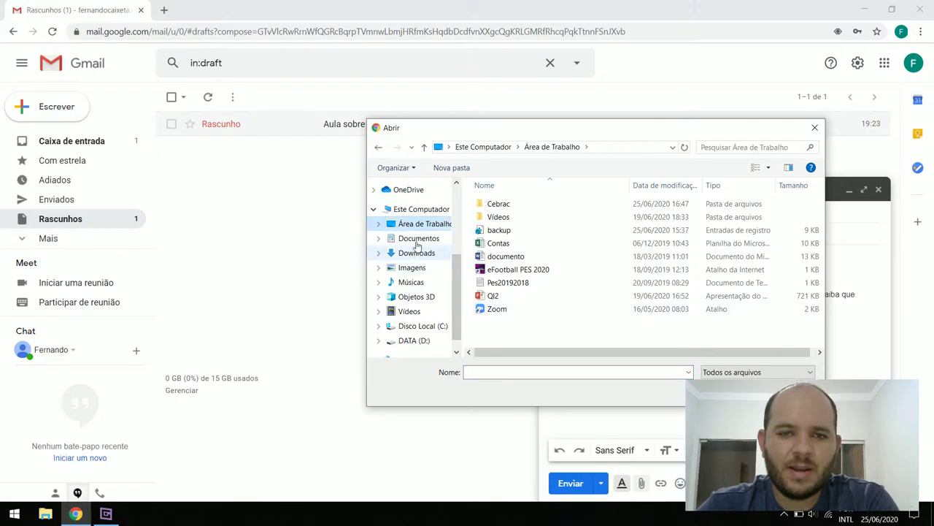
double_click(521, 204)
scroll(540, 252, "down", 1)
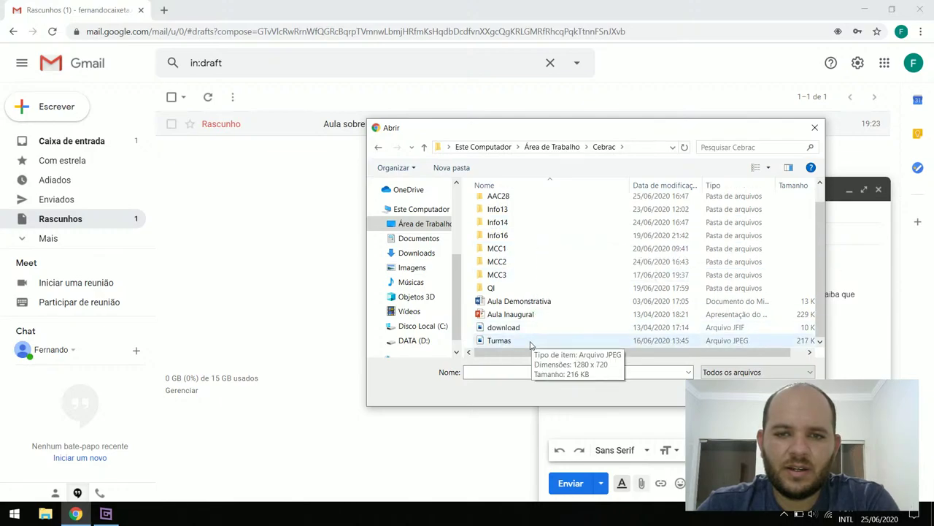
scroll(509, 286, "up", 1)
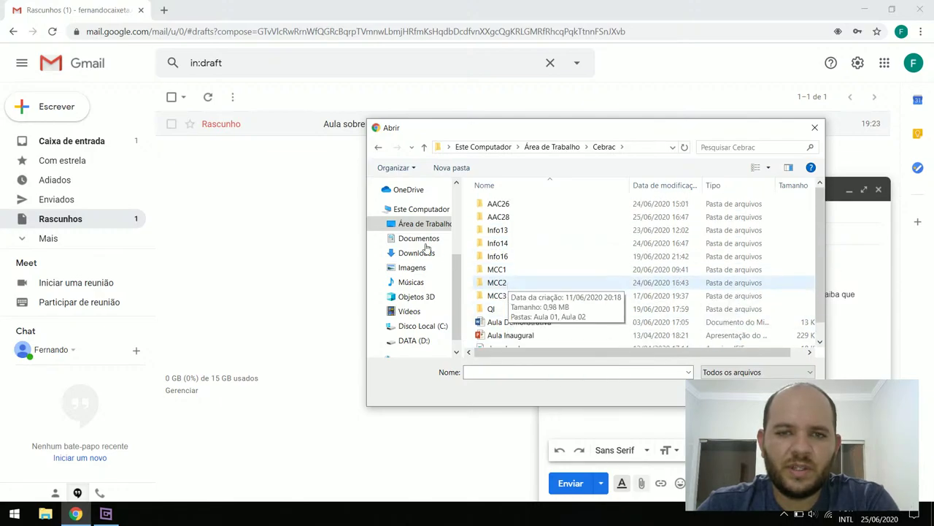
left_click(417, 254)
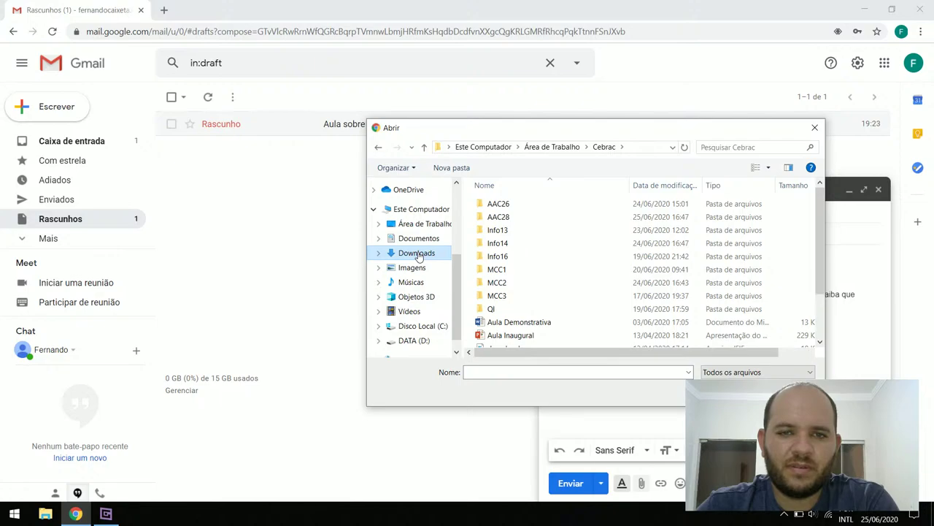
scroll(536, 292, "down", 2)
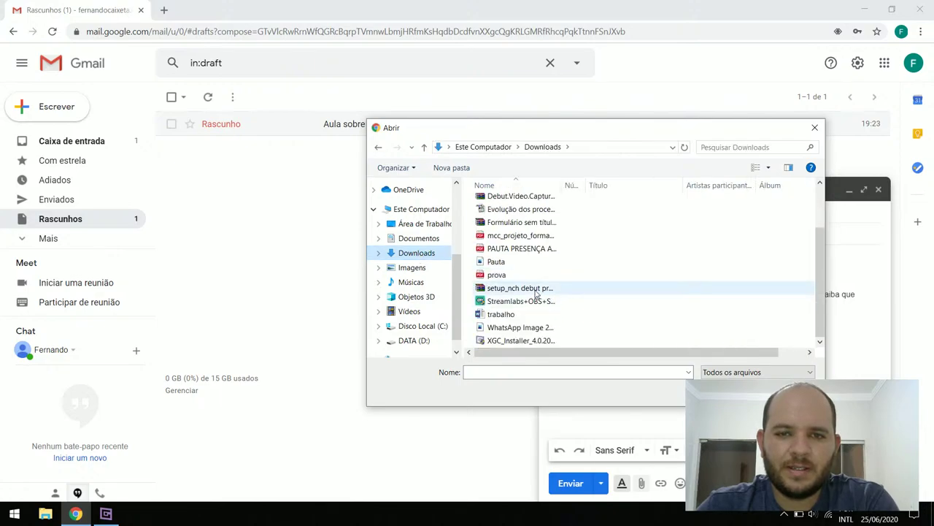
left_click(420, 268)
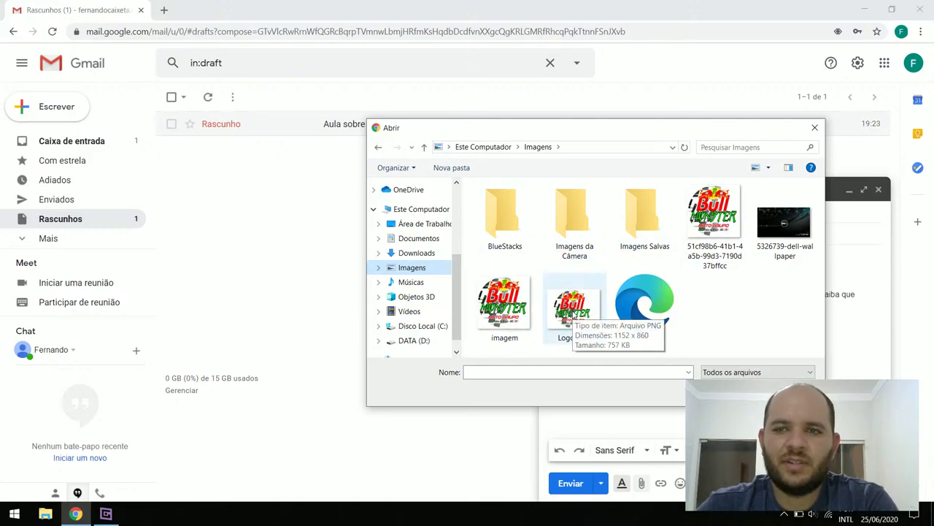
left_click(573, 310)
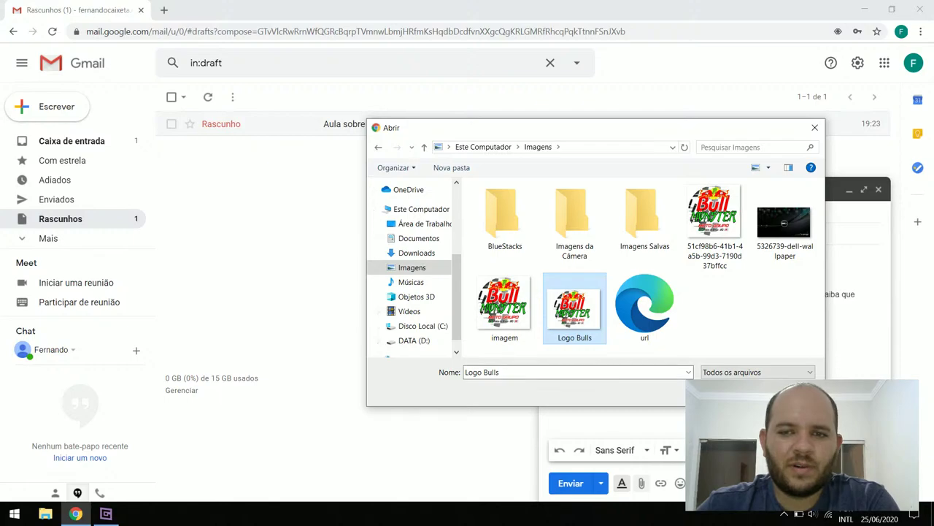
key("Return")
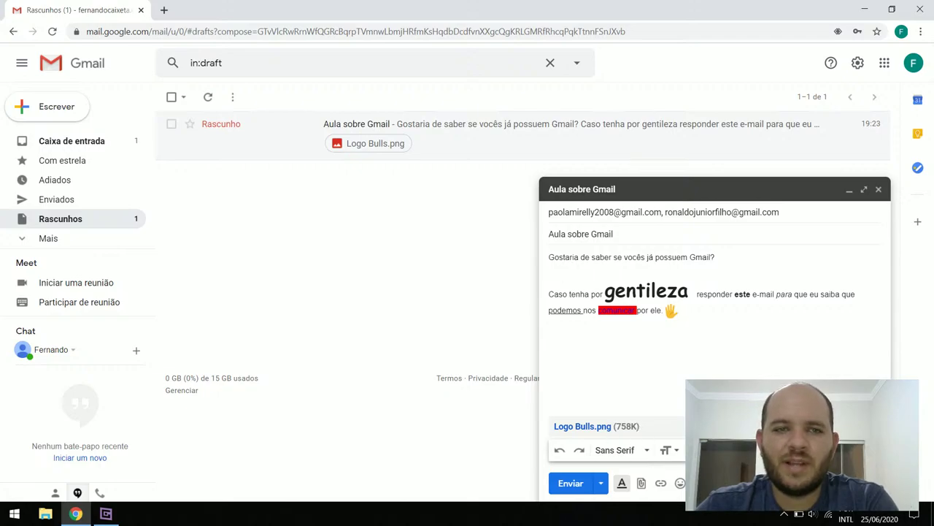
left_click(675, 425)
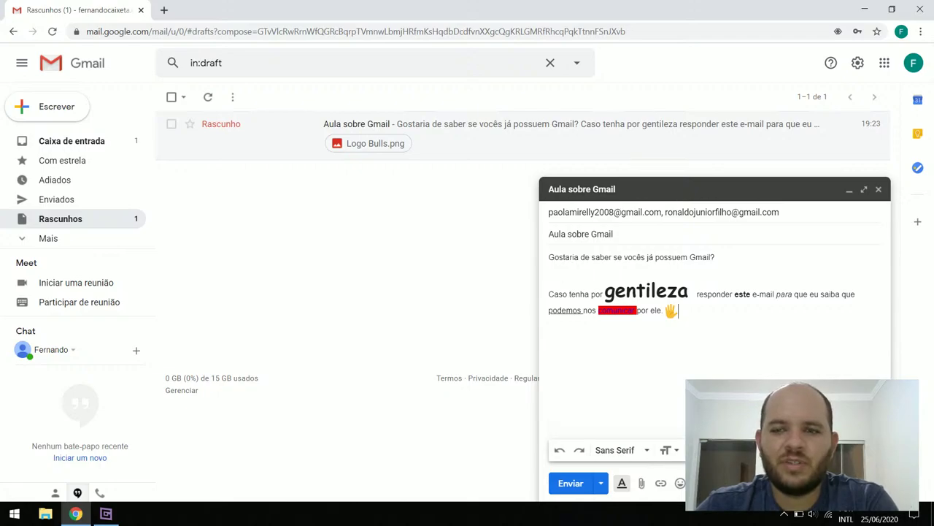
left_click(641, 485)
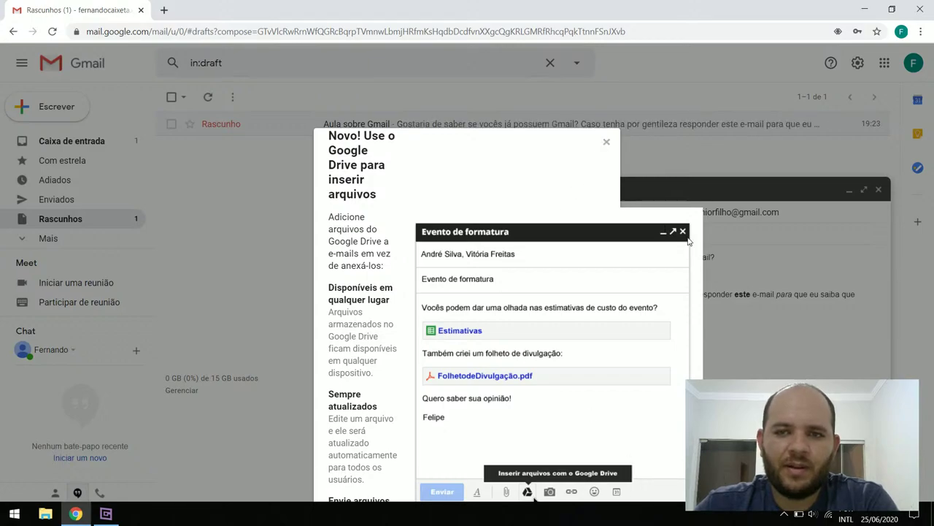
left_click(606, 143)
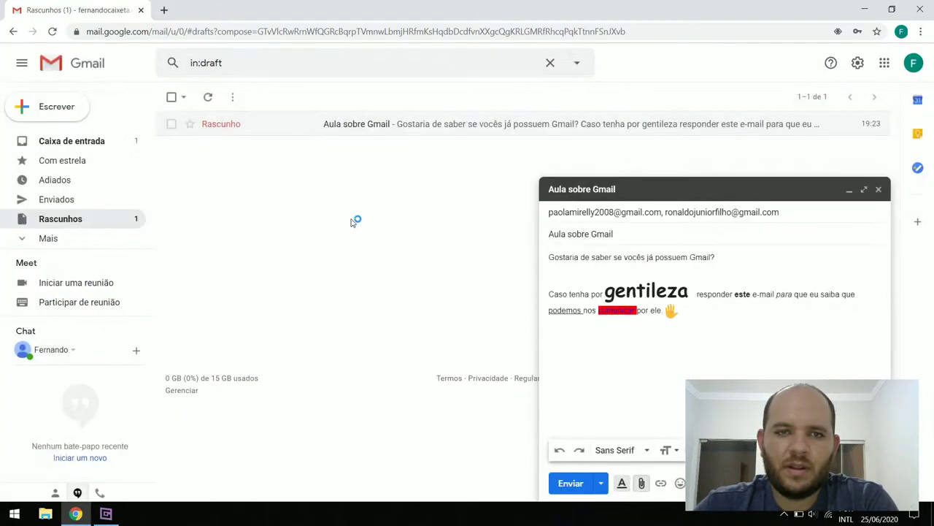
left_click(641, 484)
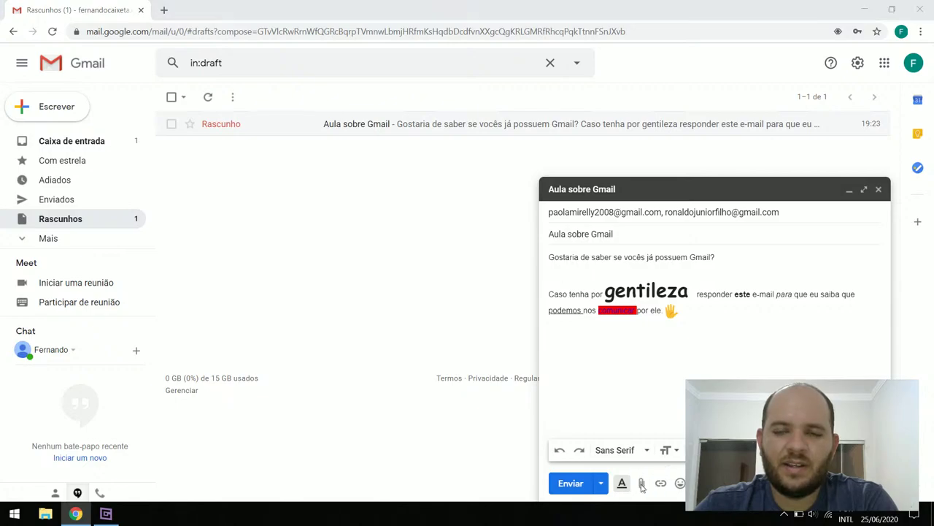
left_click_drag(573, 137, 481, 118)
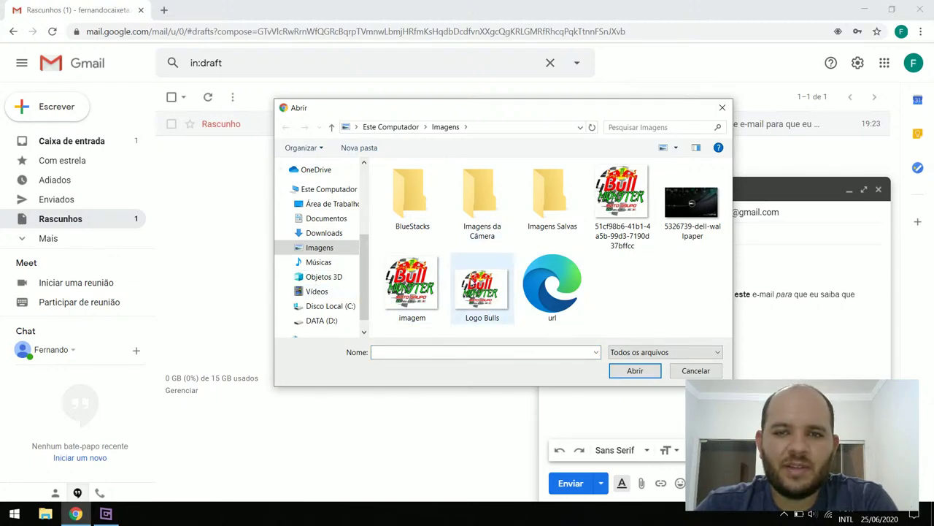
left_click(476, 286)
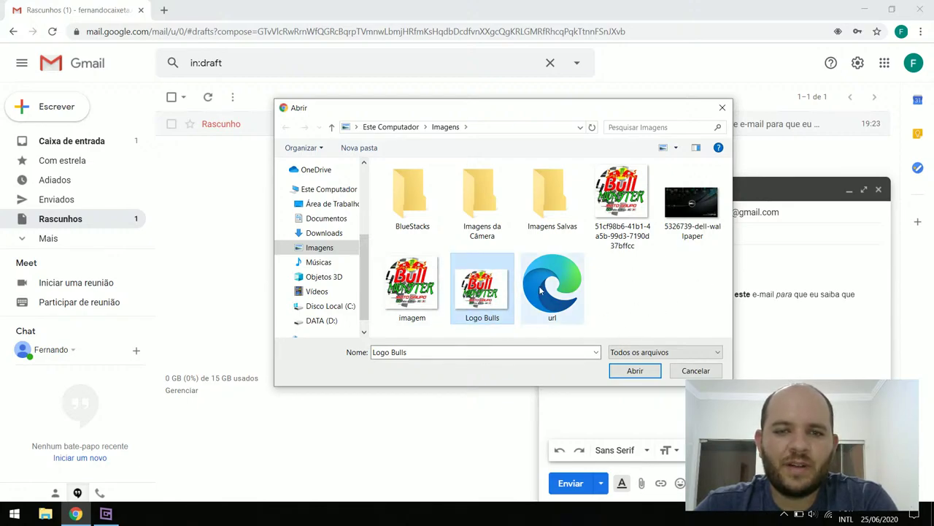
left_click(634, 371)
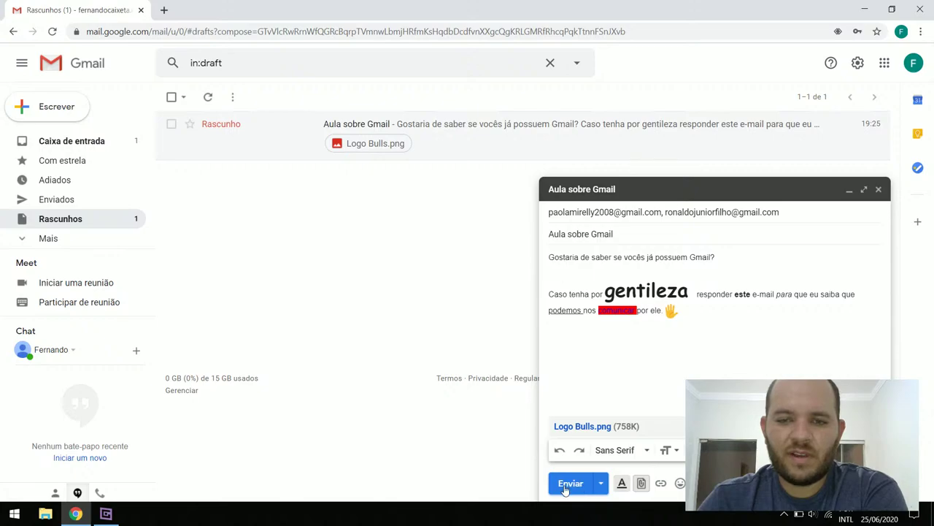
left_click(601, 484)
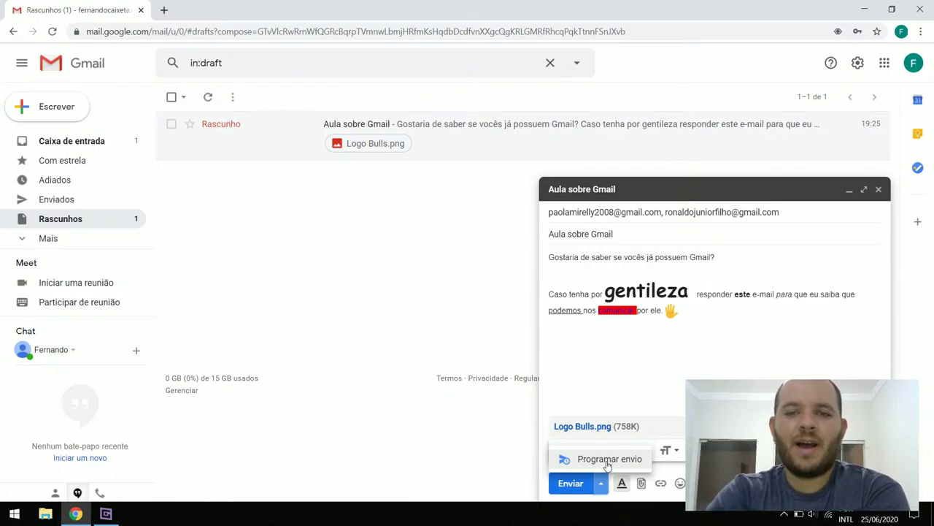
left_click(607, 460)
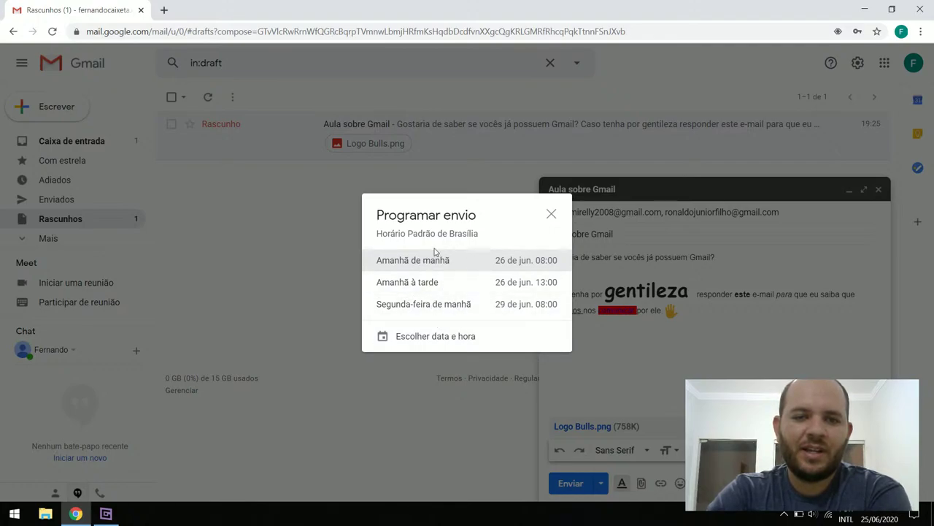
left_click(438, 337)
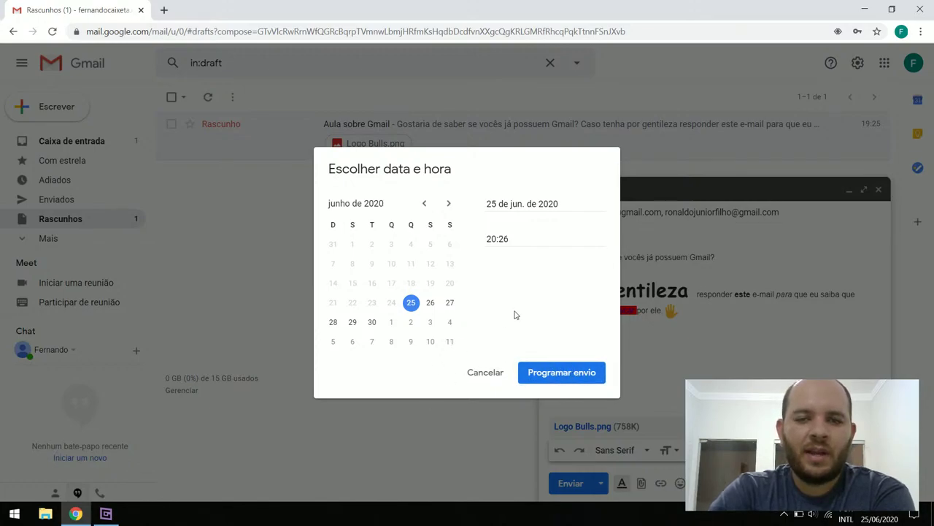
left_click(484, 373)
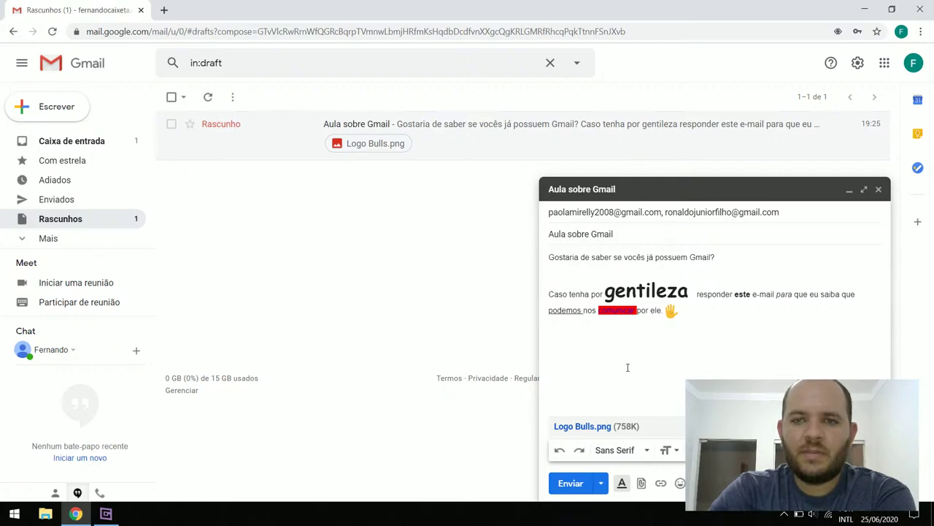
Send the email, open the new no-subject message in the inbox, then return to the inbox list
left_click(577, 485)
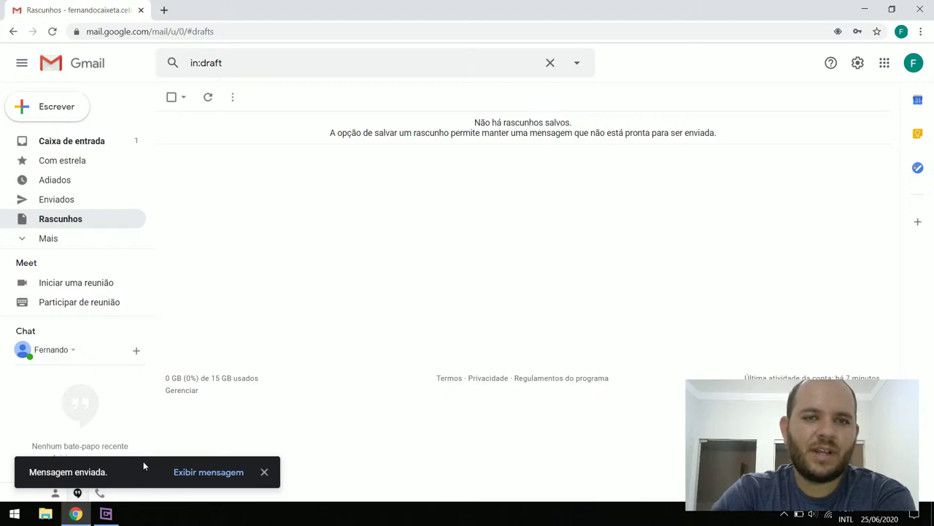
left_click(78, 143)
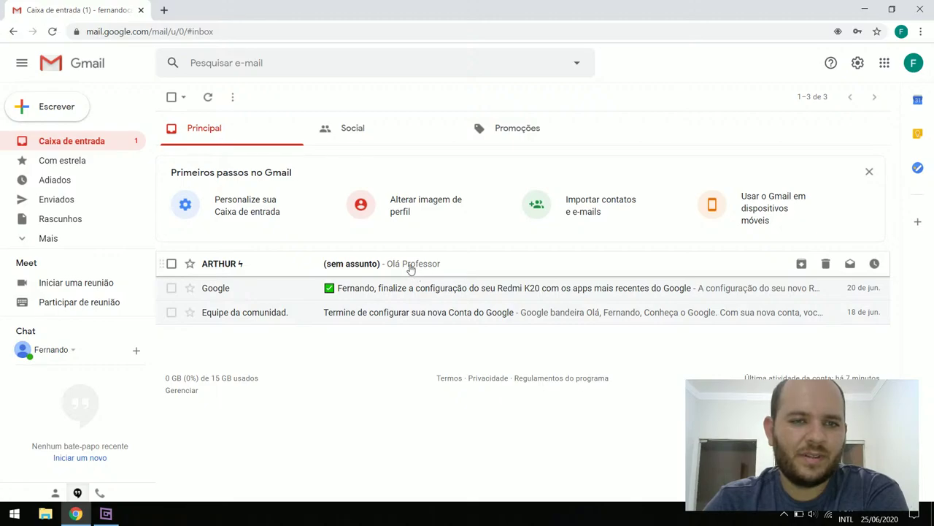
left_click(265, 268)
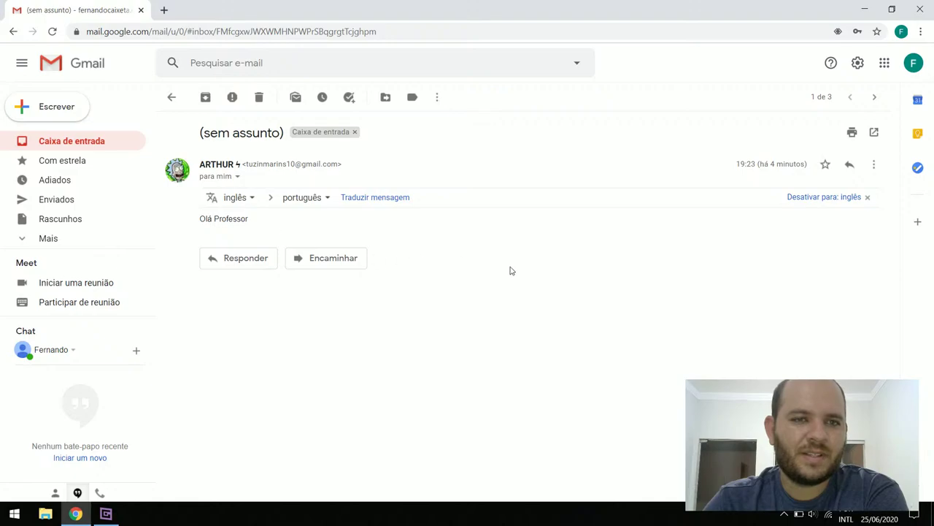
left_click(71, 145)
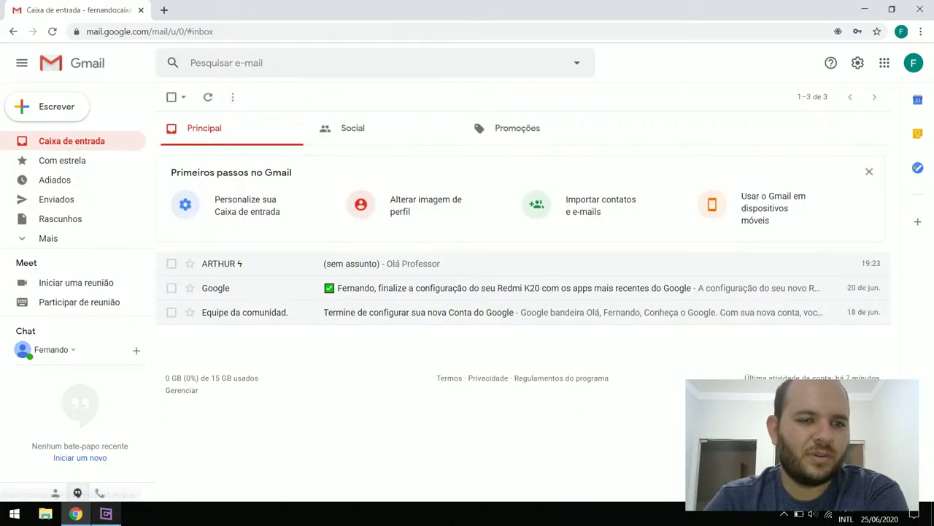
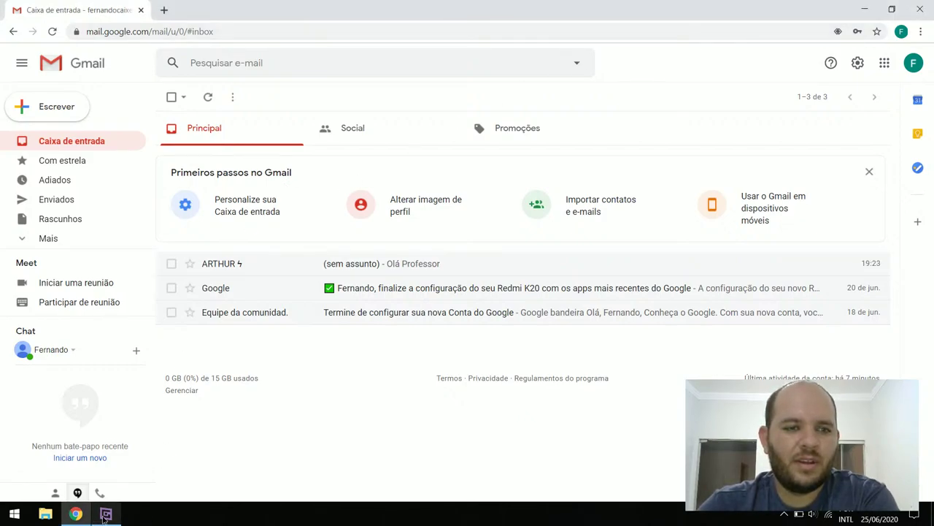
Open the 'Aula sobre Gmail' conversation and show, then hide, its quoted reply text
left_click(105, 513)
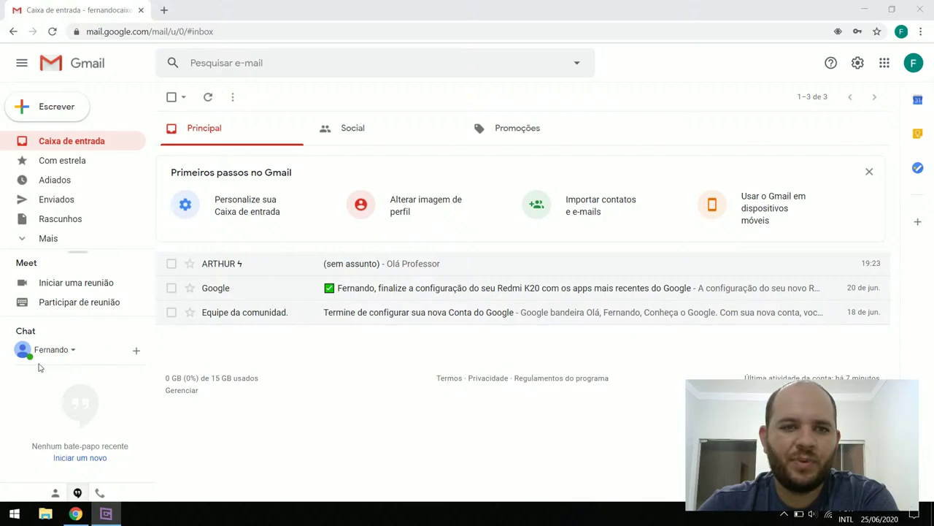
left_click(12, 417)
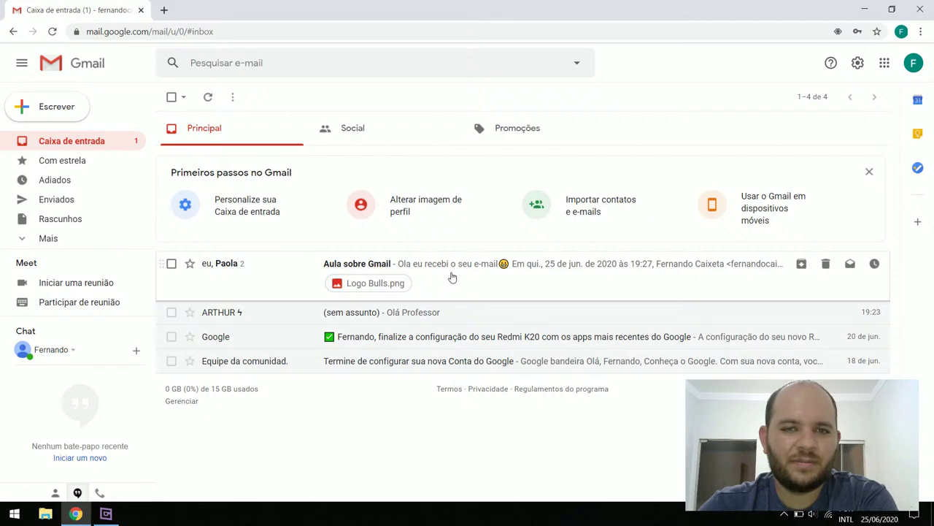
left_click(451, 277)
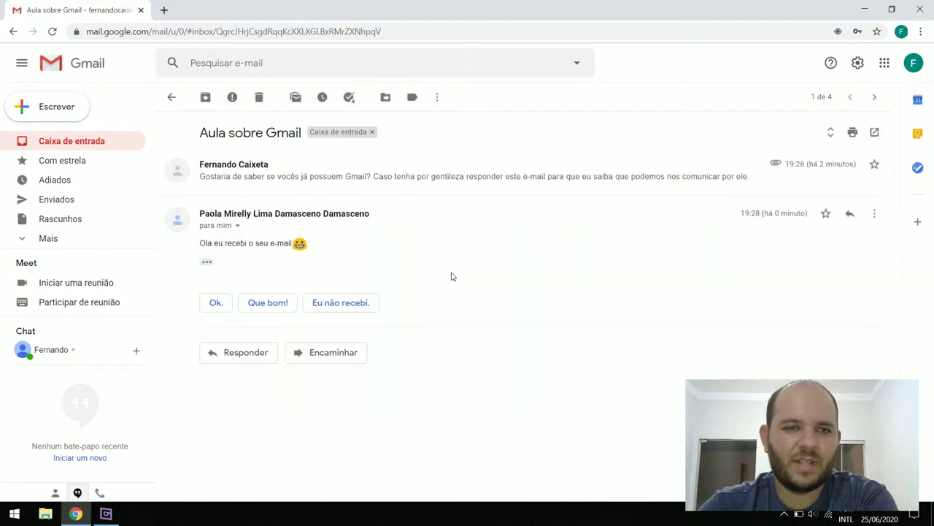
left_click(210, 266)
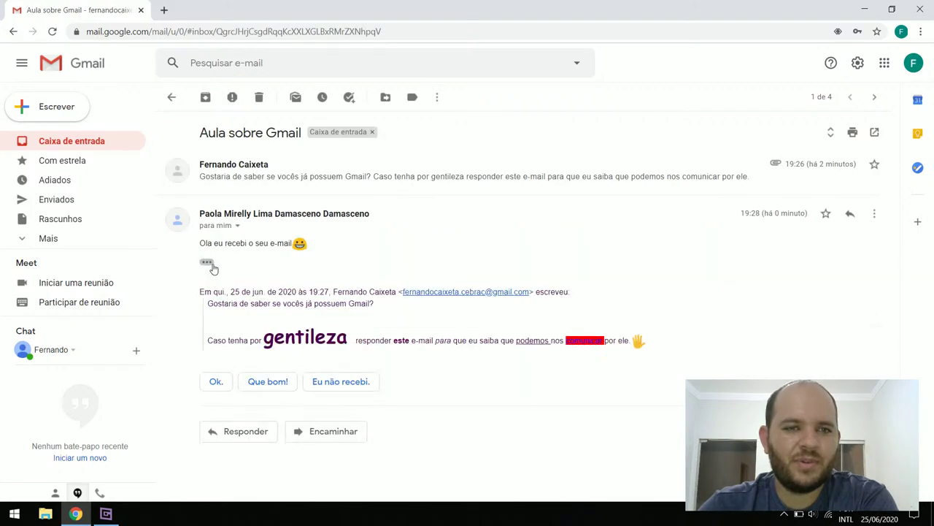
left_click(211, 266)
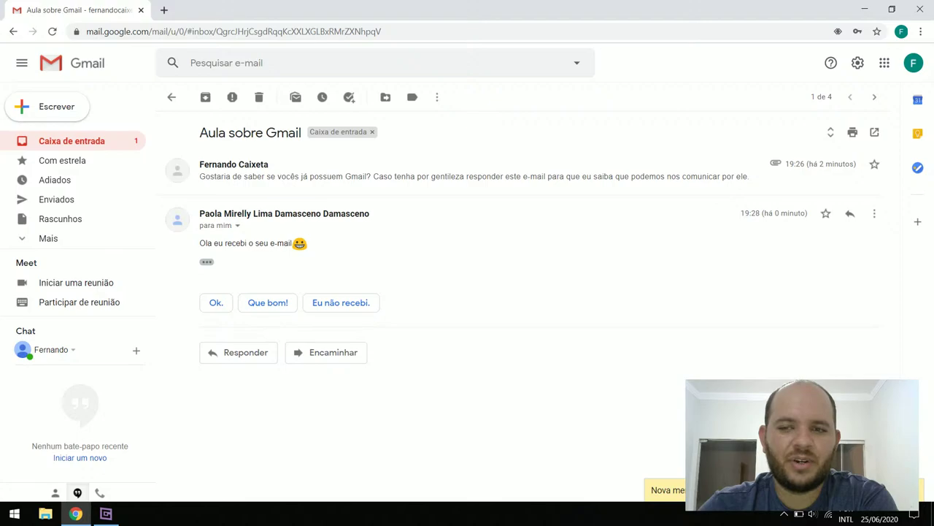
left_click(63, 142)
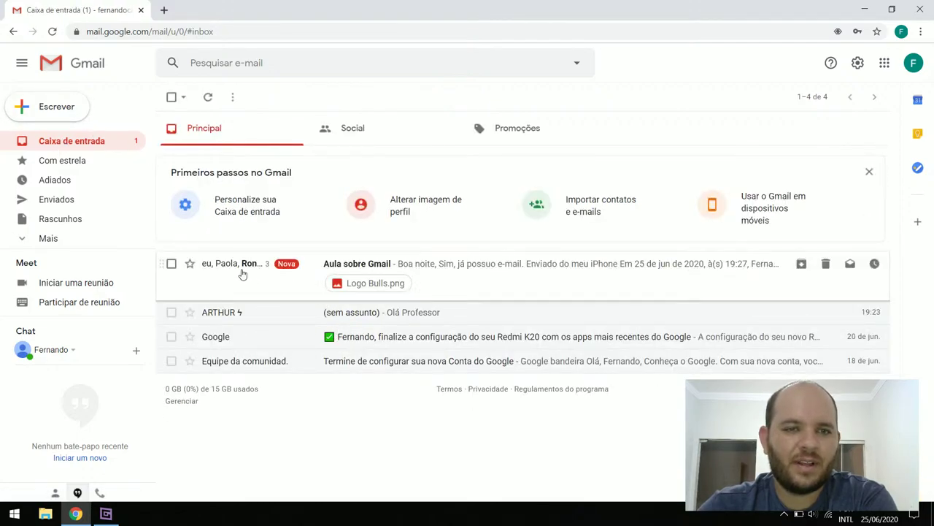
Reopen 'Aula sobre Gmail', select its 'Enviado do meu iPhone' line, then return to the inbox
left_click(243, 273)
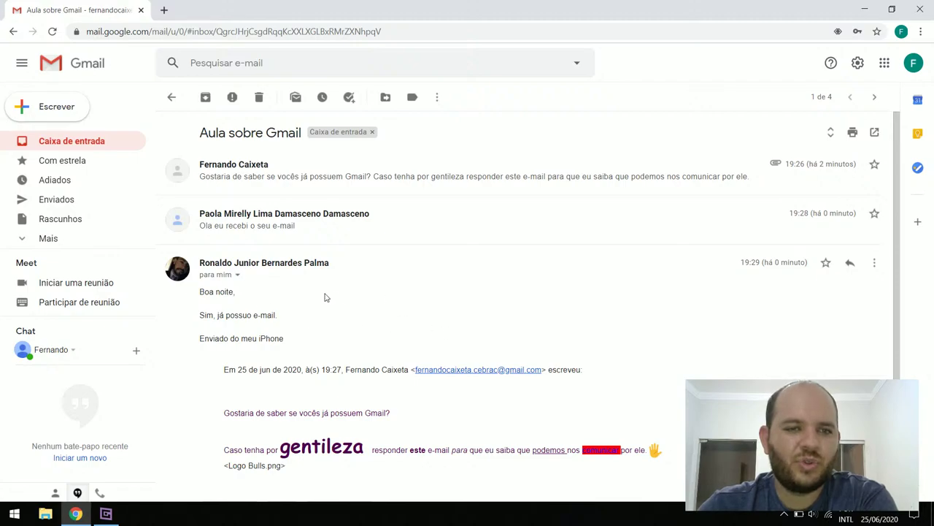
scroll(326, 297, "down", 2)
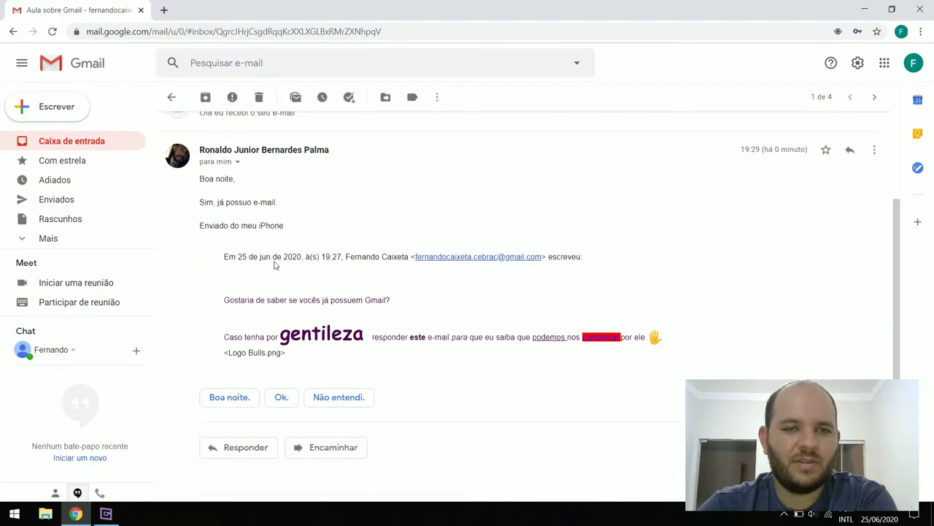
left_click_drag(200, 225, 271, 230)
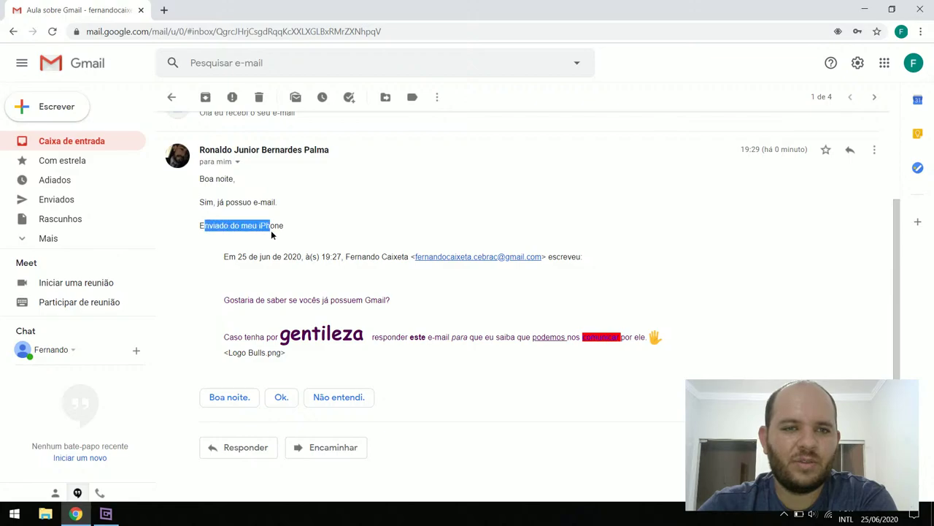
left_click(243, 263)
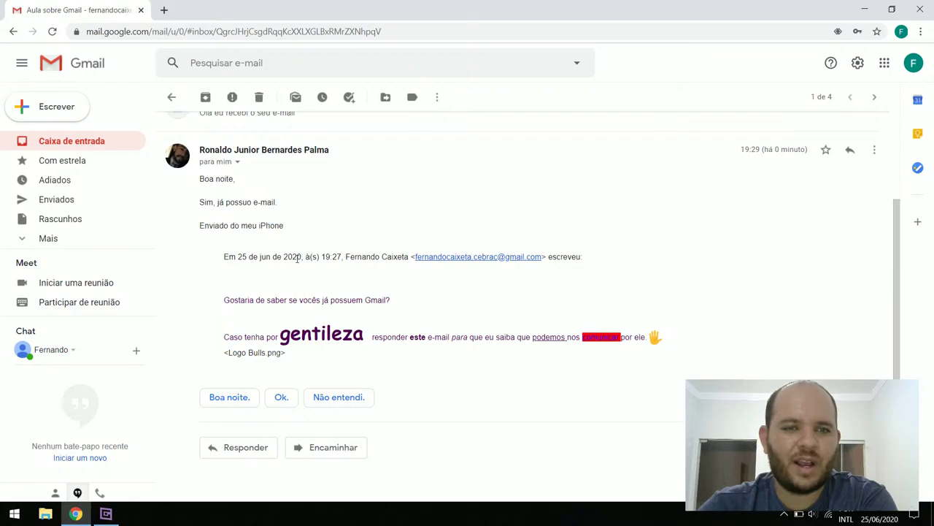
scroll(277, 289, "up", 2)
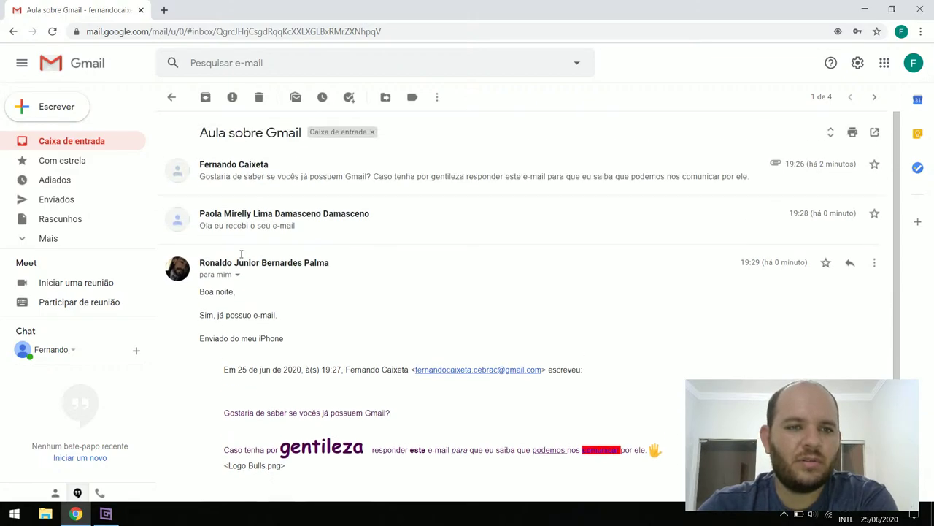
left_click(86, 142)
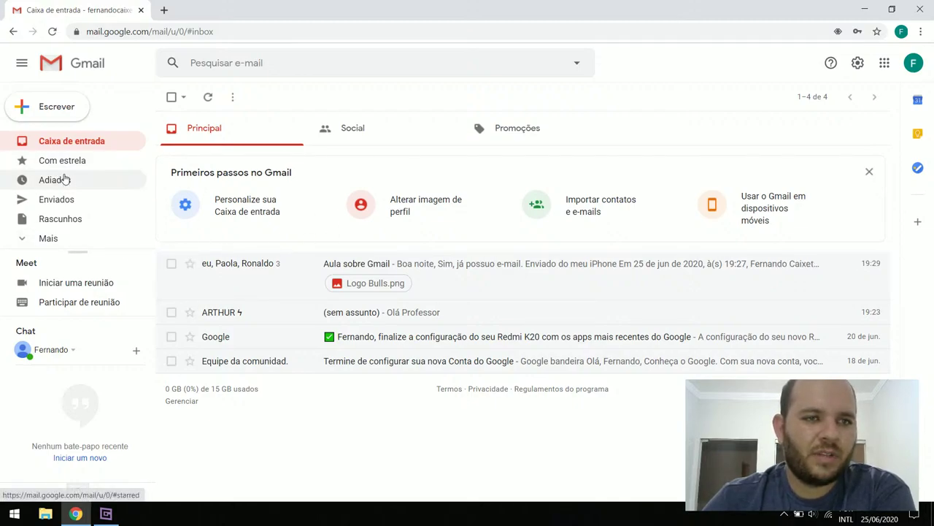
Browse the Starred, Snoozed, Sent, Drafts and Spam folders
left_click(78, 161)
left_click(83, 181)
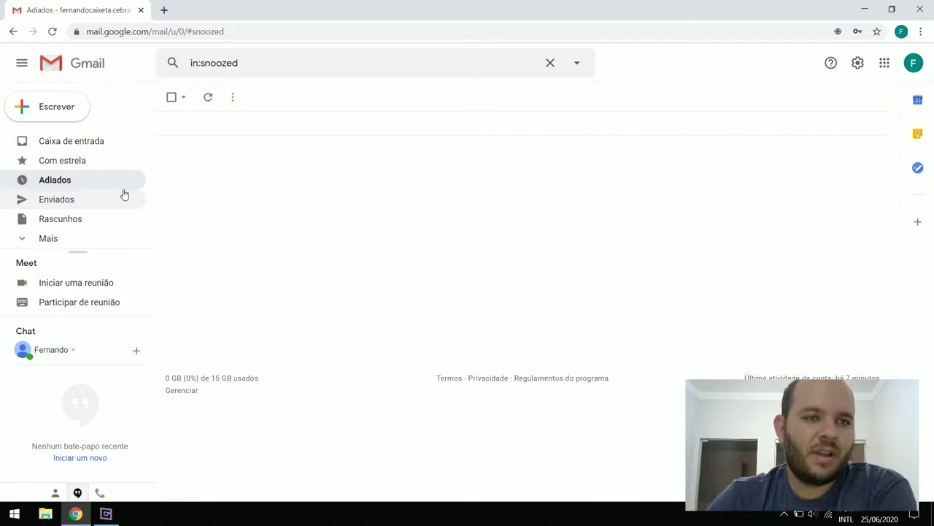
left_click(85, 203)
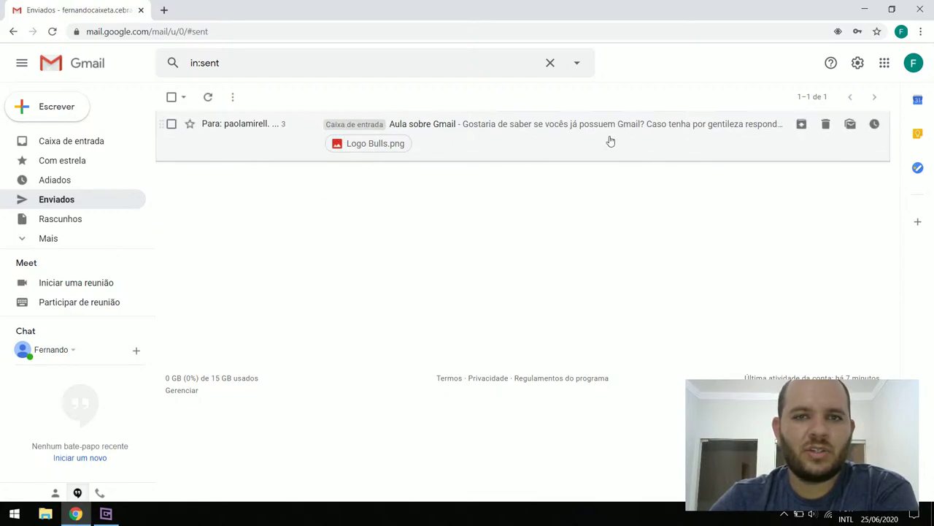
left_click(88, 224)
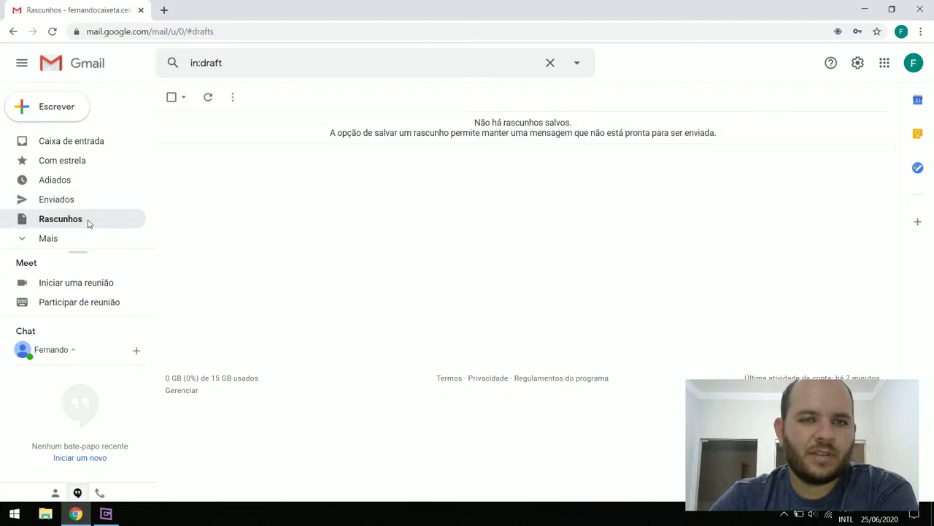
left_click(25, 240)
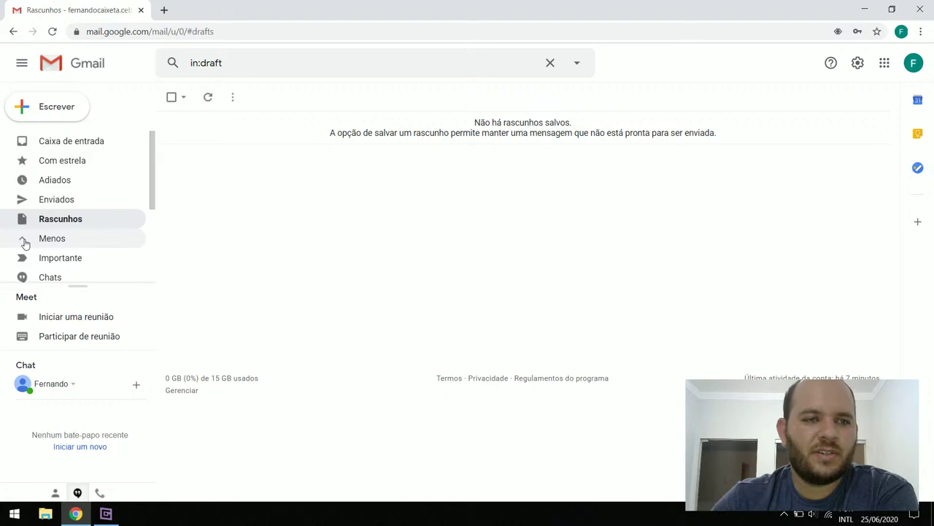
scroll(110, 259, "down", 1)
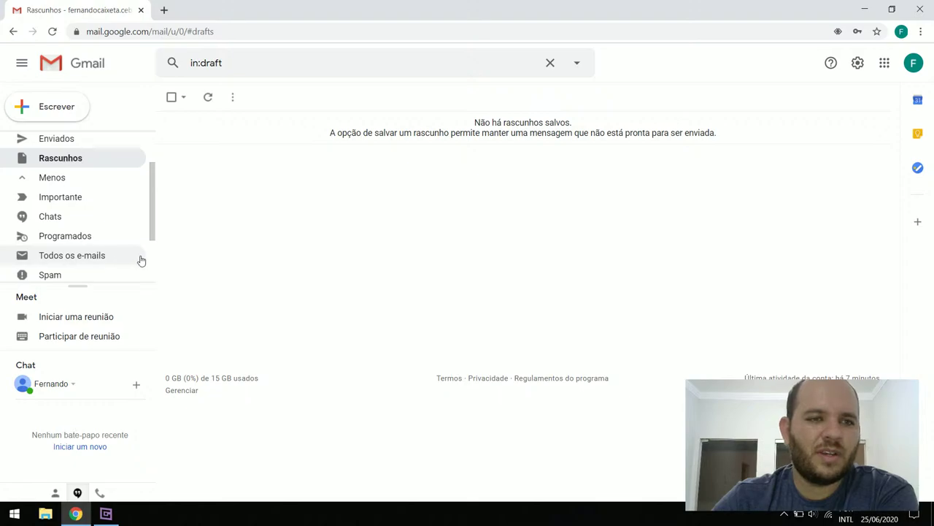
scroll(78, 259, "down", 2)
scroll(79, 264, "up", 1)
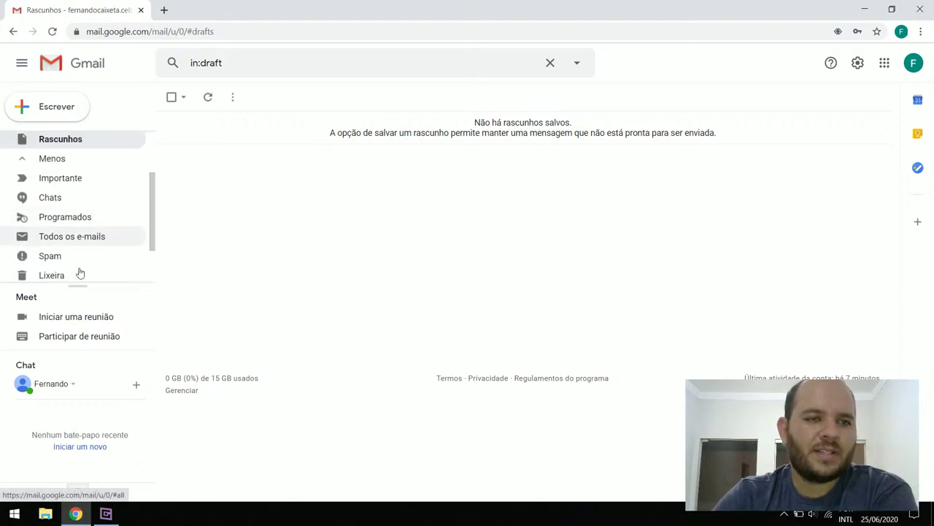
left_click(78, 260)
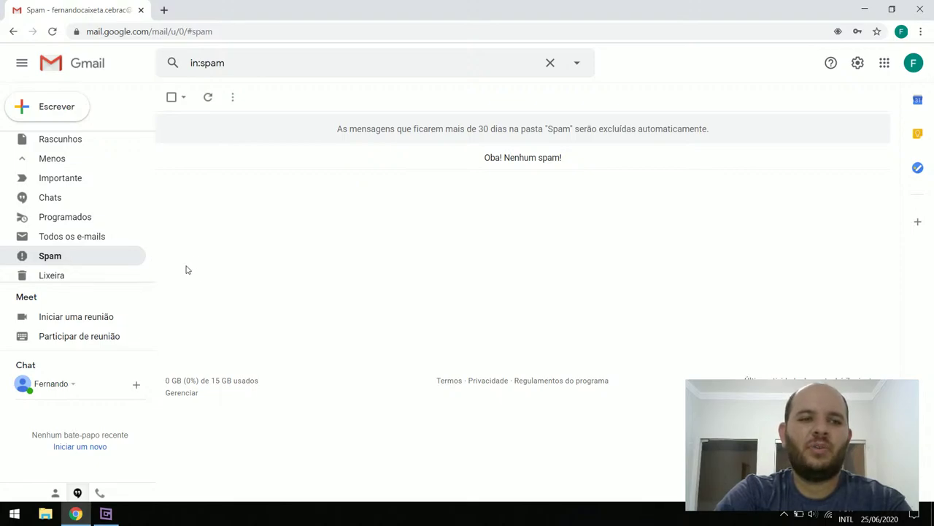
Look inside the Trash folder, then go back to the inbox
scroll(62, 257, "down", 1)
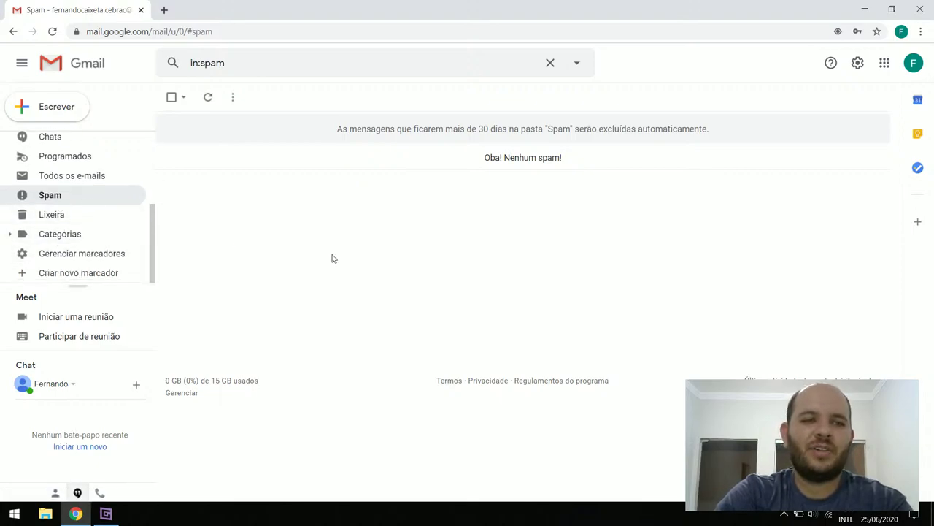
left_click(63, 223)
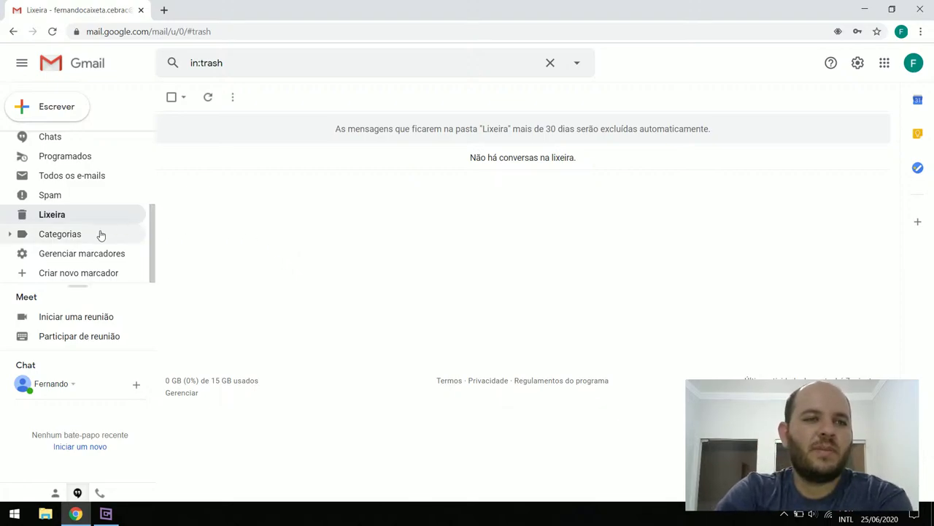
scroll(100, 234, "up", 2)
scroll(100, 233, "up", 2)
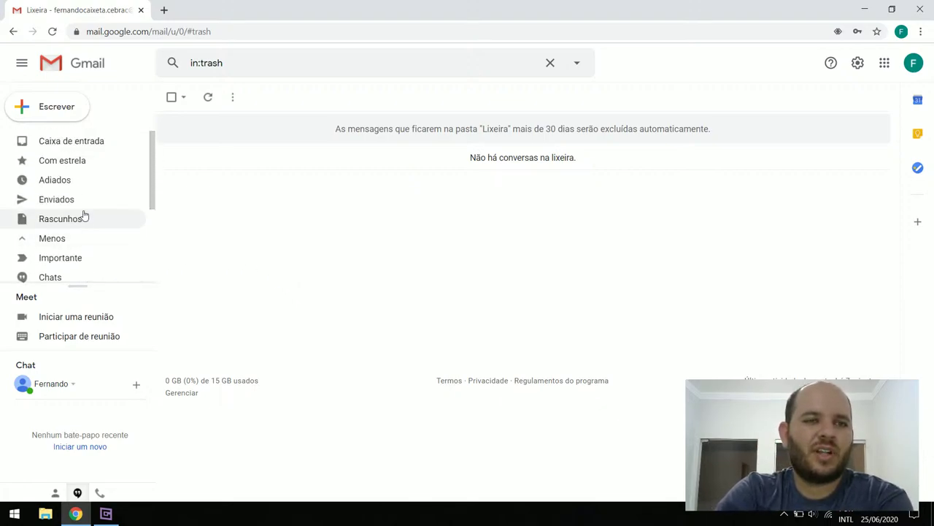
left_click(73, 141)
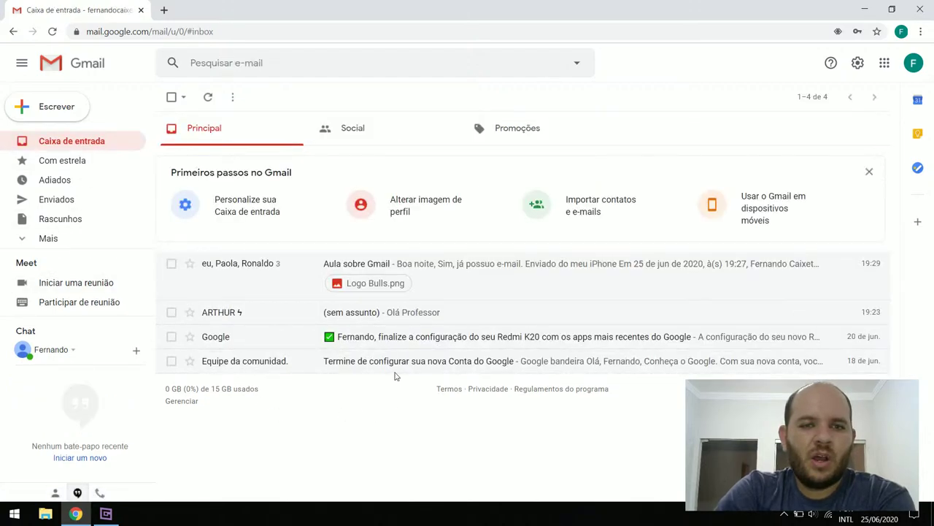
Trash the no-subject 'Olá Professor' conversation and expand the extra folders list
left_click(171, 312)
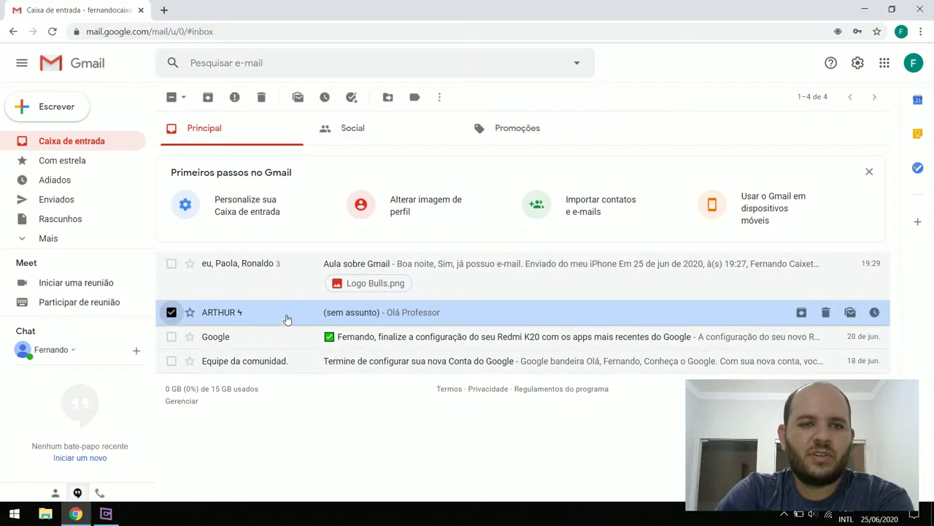
right_click(286, 319)
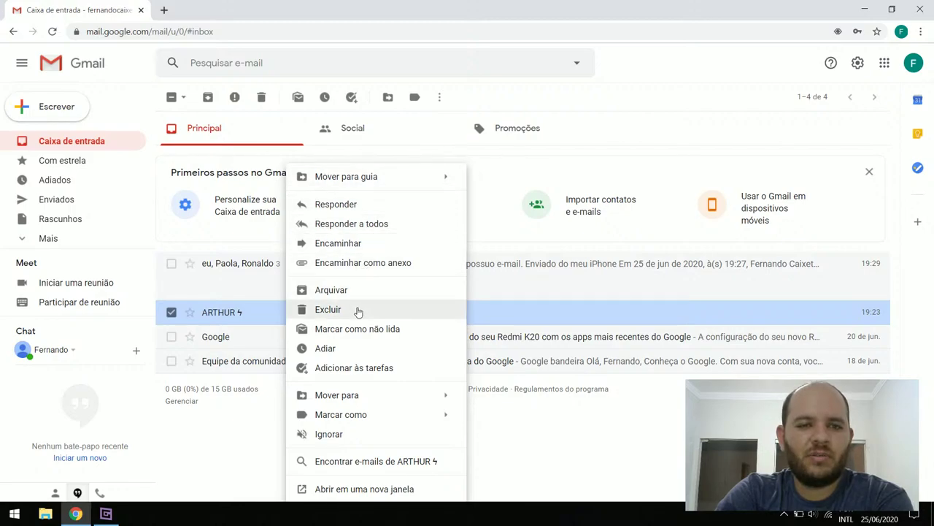
left_click(246, 440)
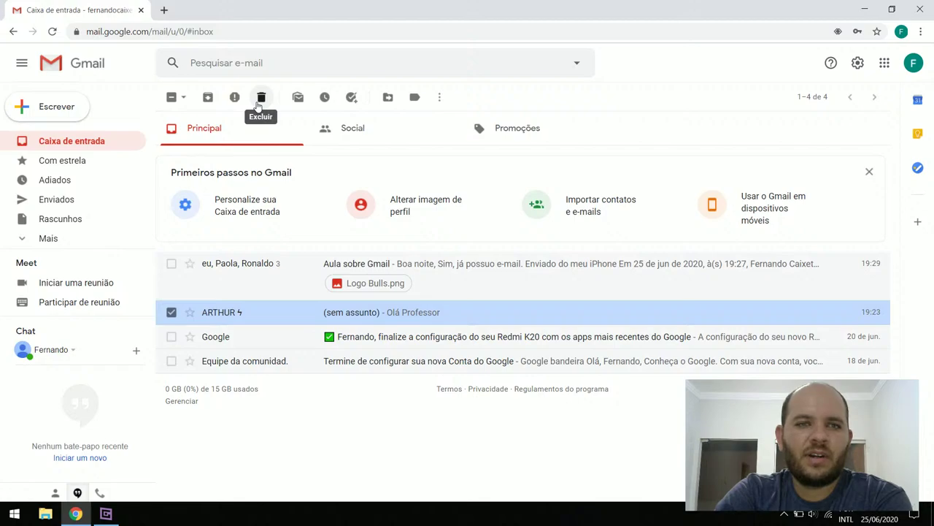
left_click(257, 105)
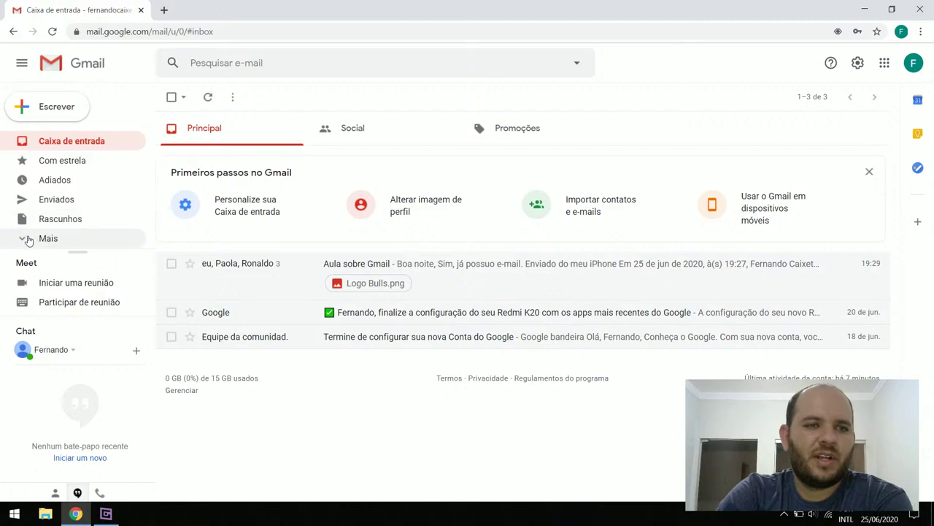
left_click(29, 238)
scroll(85, 203, "down", 1)
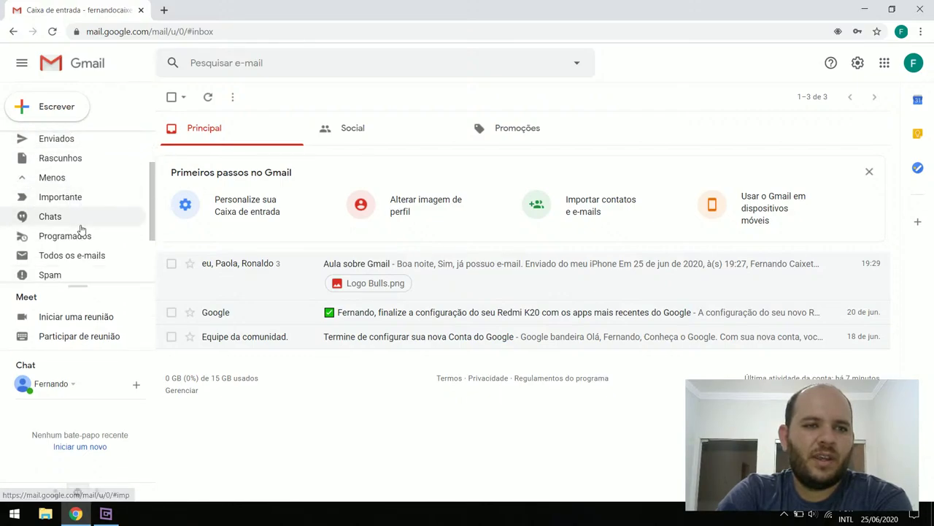
scroll(79, 235, "down", 1)
Open the trashed '(sem assunto)' Olá Professor message in Lixeira and view its more-actions menu
left_click(51, 233)
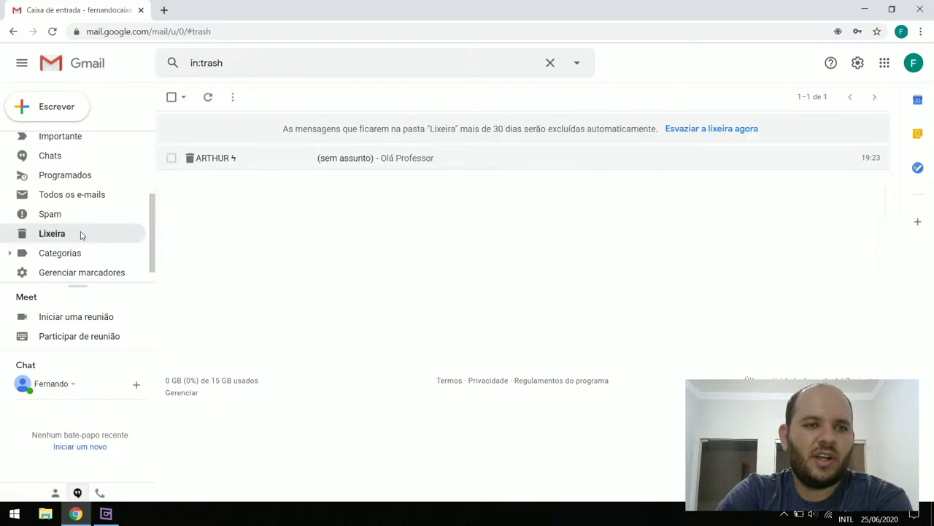
left_click(267, 165)
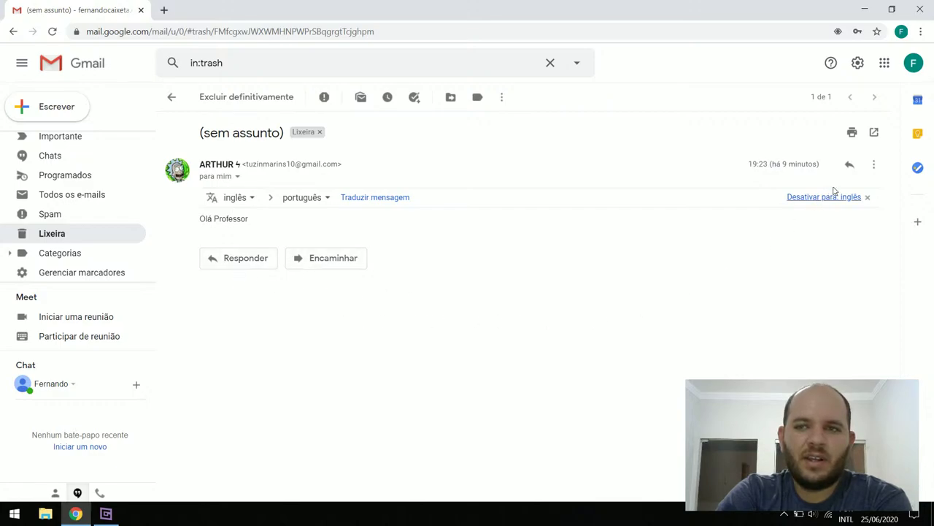
left_click(873, 165)
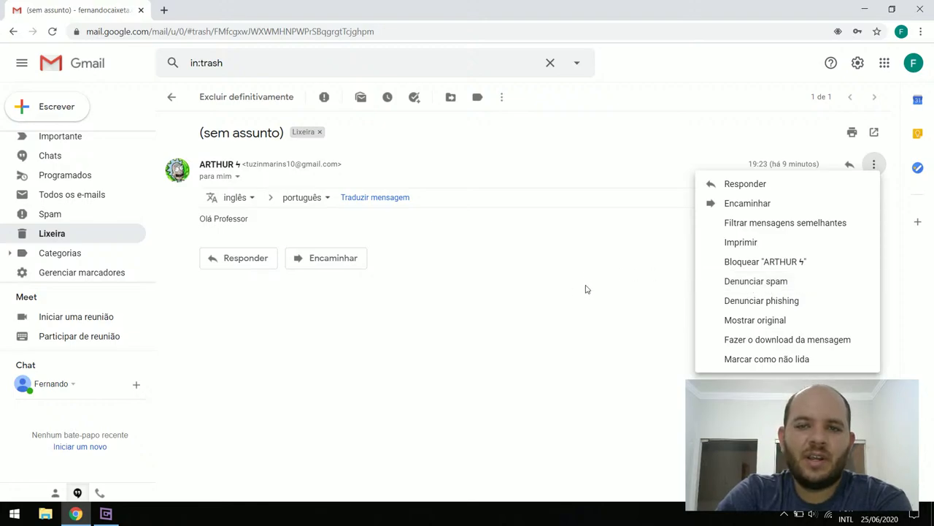
left_click(506, 330)
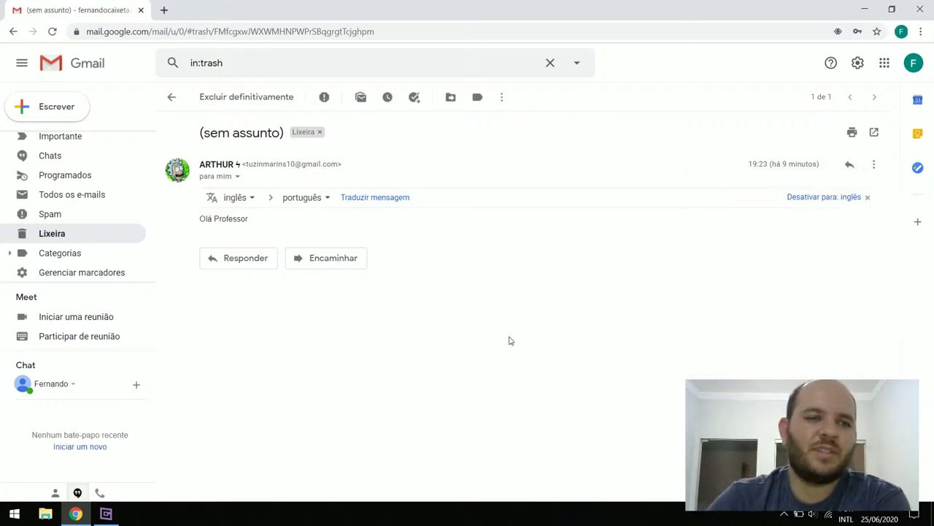
Select the 'Olá Professor' message in Lixeira and move it to Caixa de entrada
left_click(73, 235)
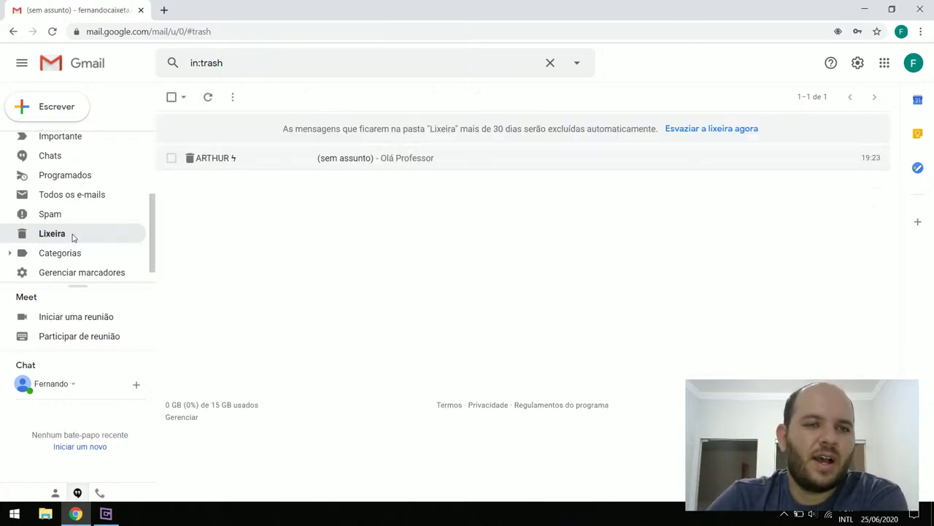
left_click(171, 158)
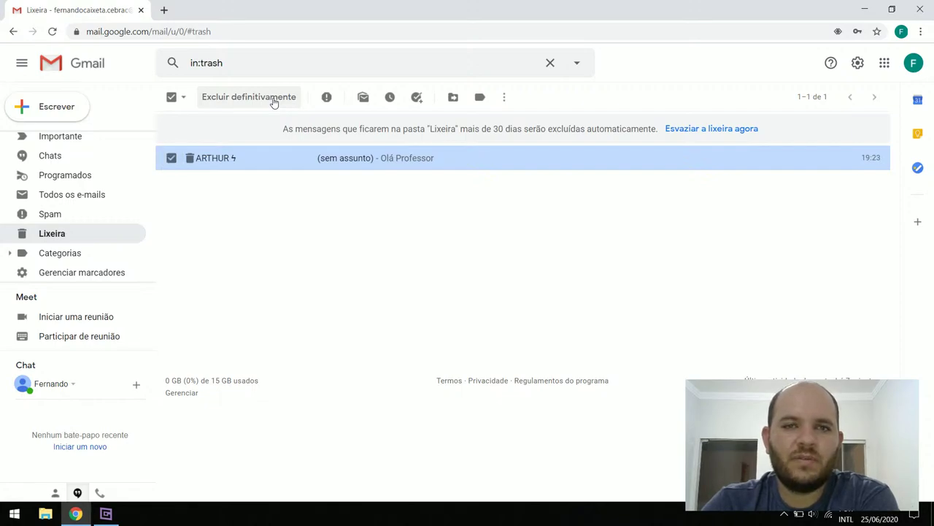
left_click(453, 98)
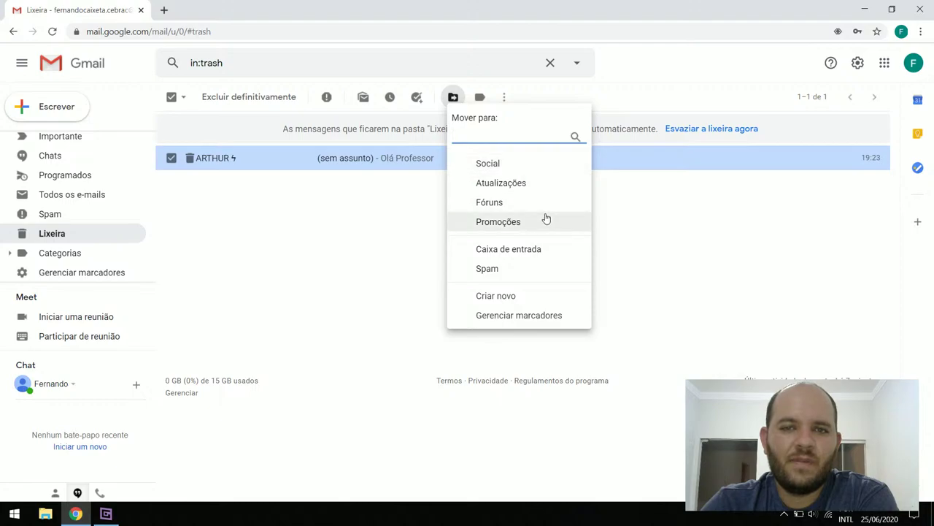
left_click(522, 255)
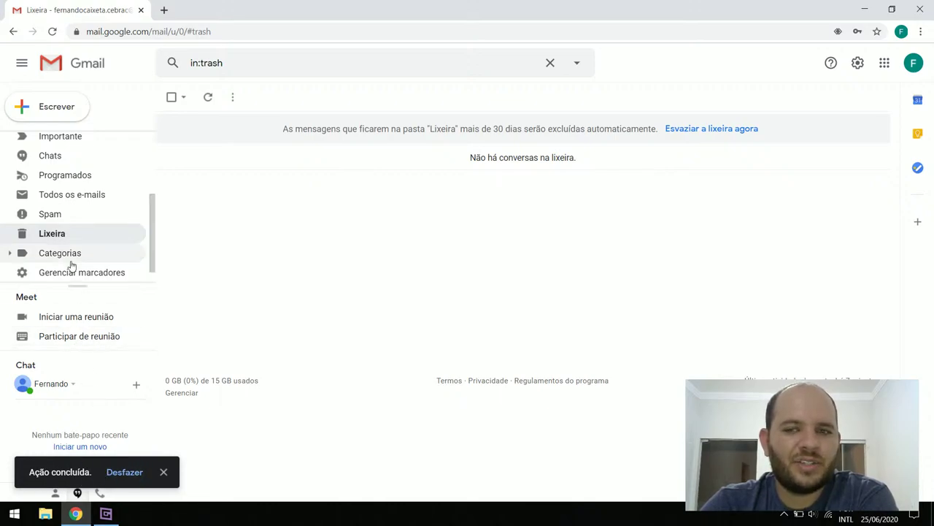
Open Caixa de entrada to see the restored '(sem assunto)' conversation among four
scroll(71, 266, "up", 4)
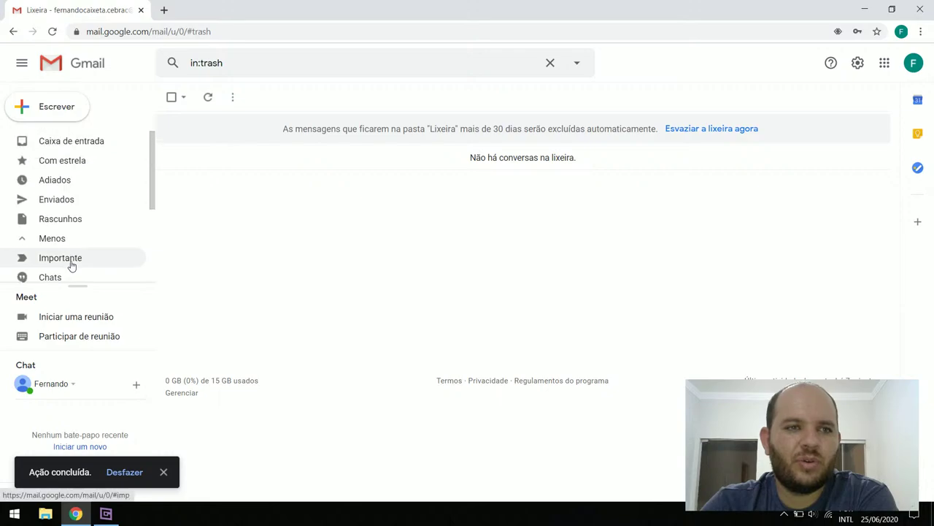
left_click(80, 150)
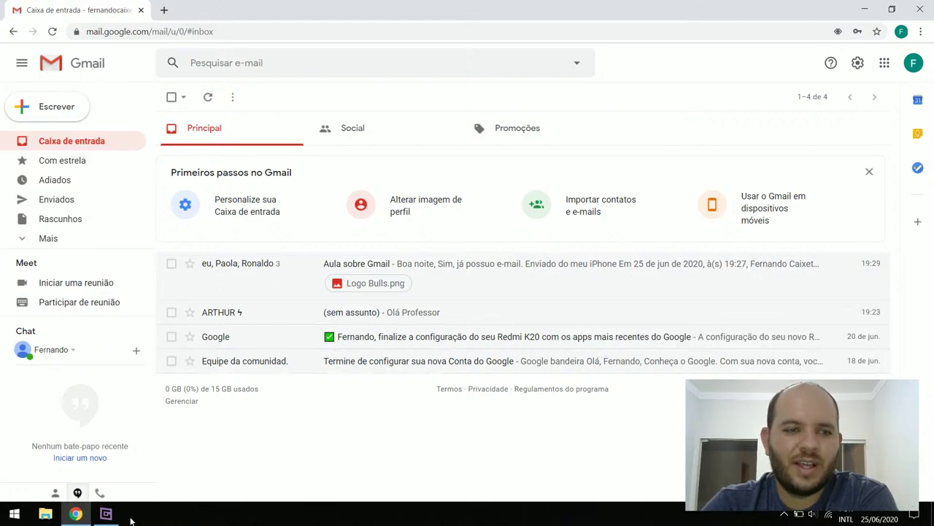
left_click(113, 514)
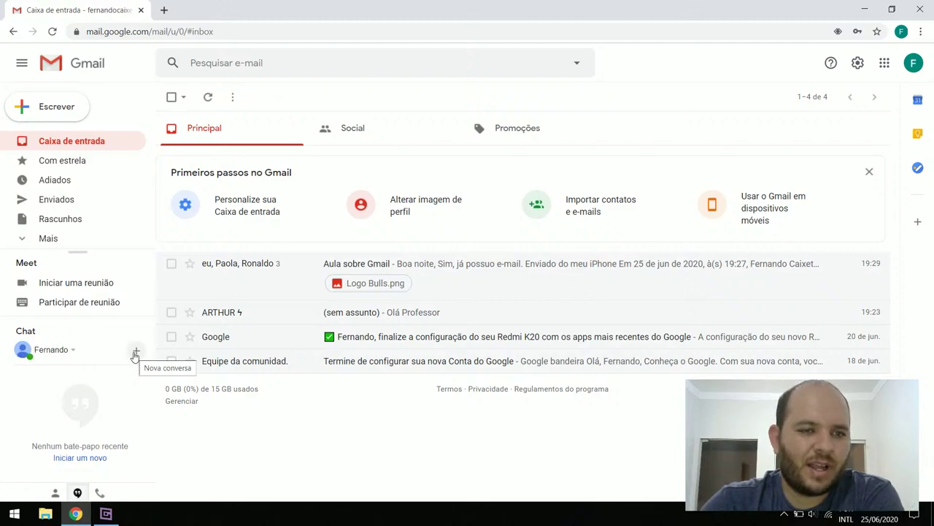
left_click(106, 514)
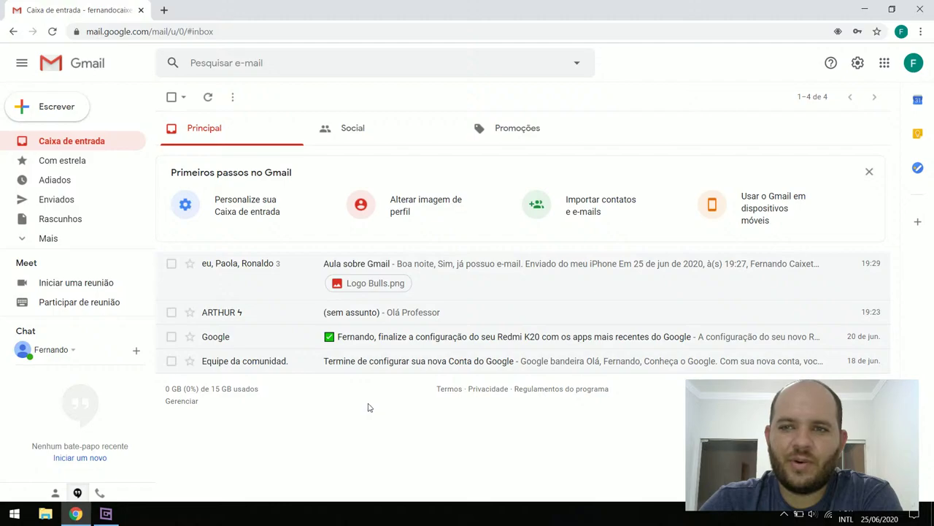
left_click(106, 513)
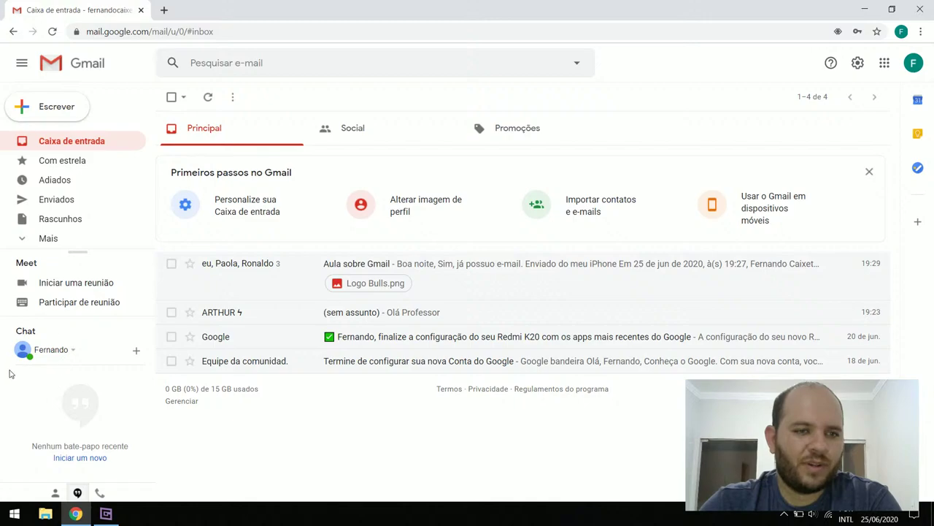
Search the contact by name in a new Chat conversation and send them an invitation
left_click(134, 354)
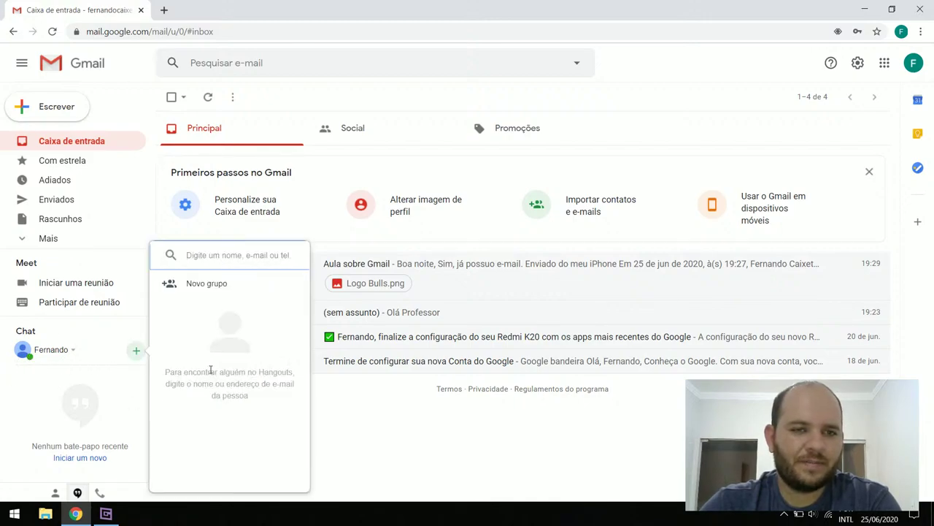
type("r")
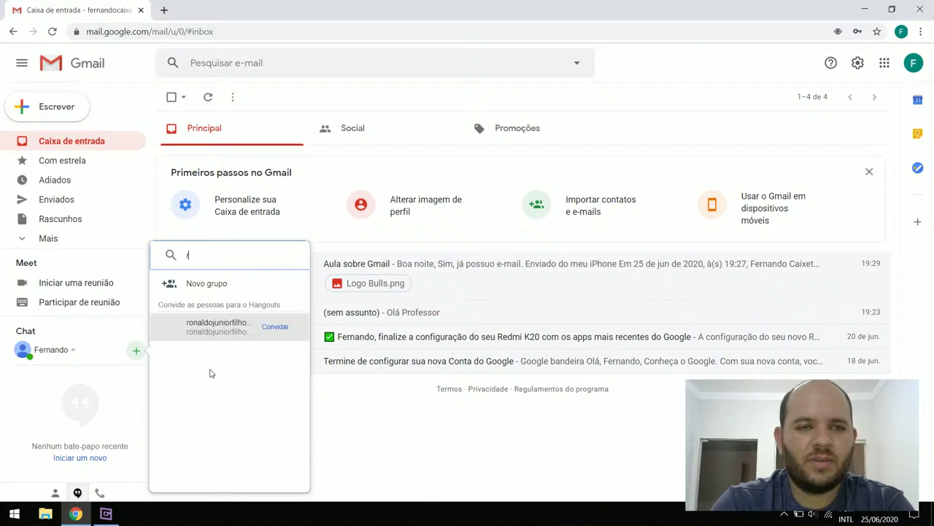
key("BackSpace")
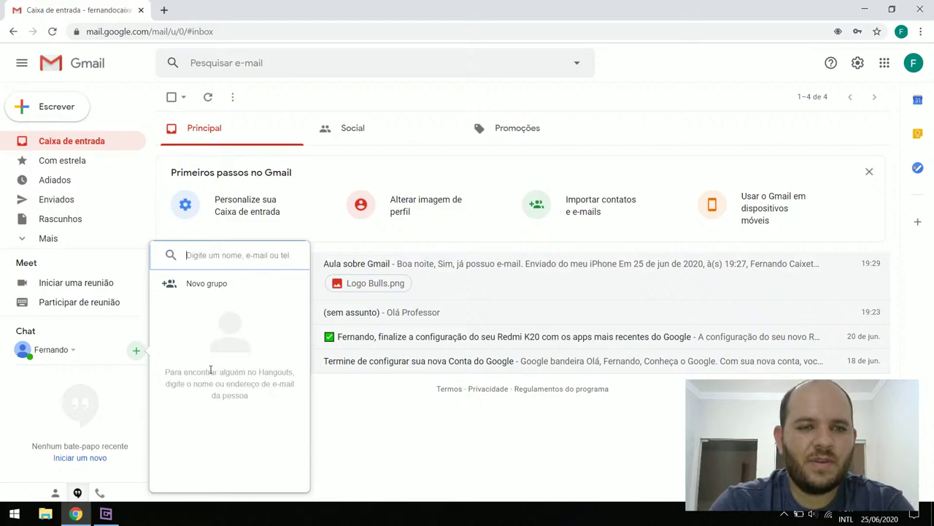
type("ronaldo")
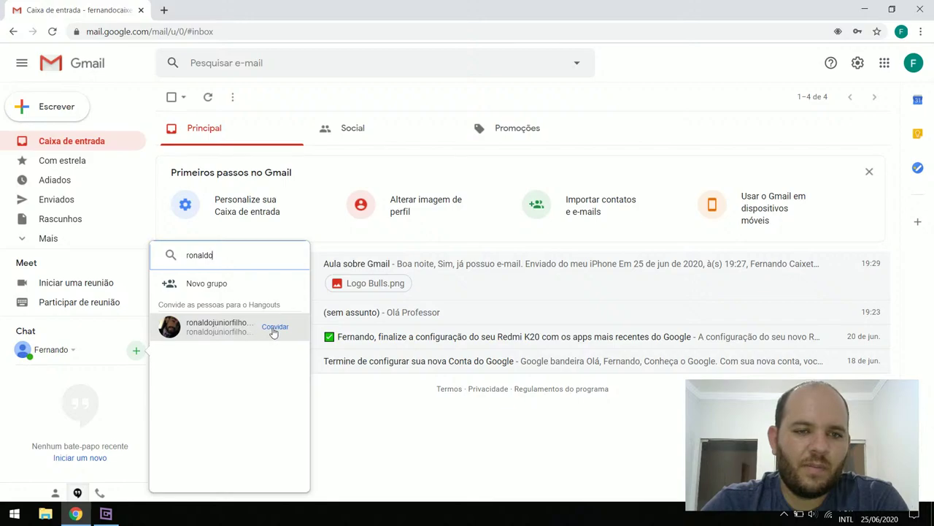
mouse_move(226, 330)
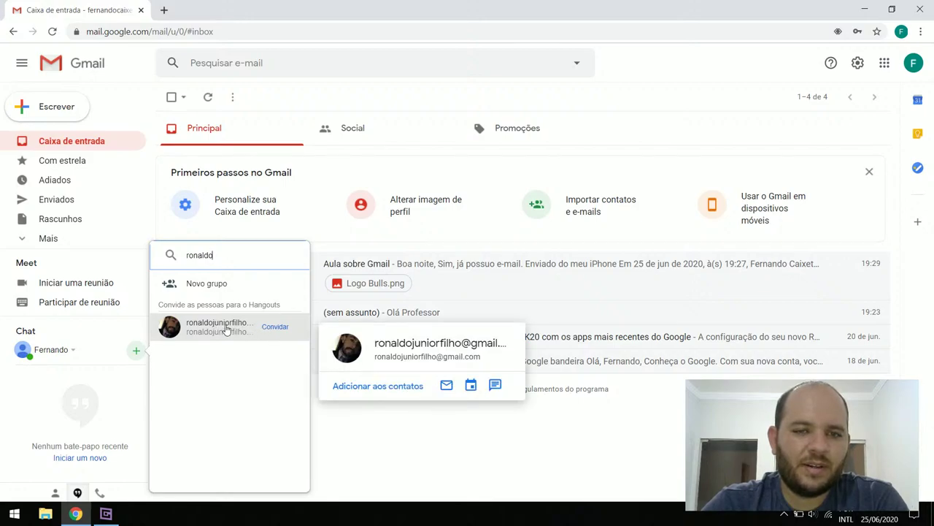
left_click(226, 330)
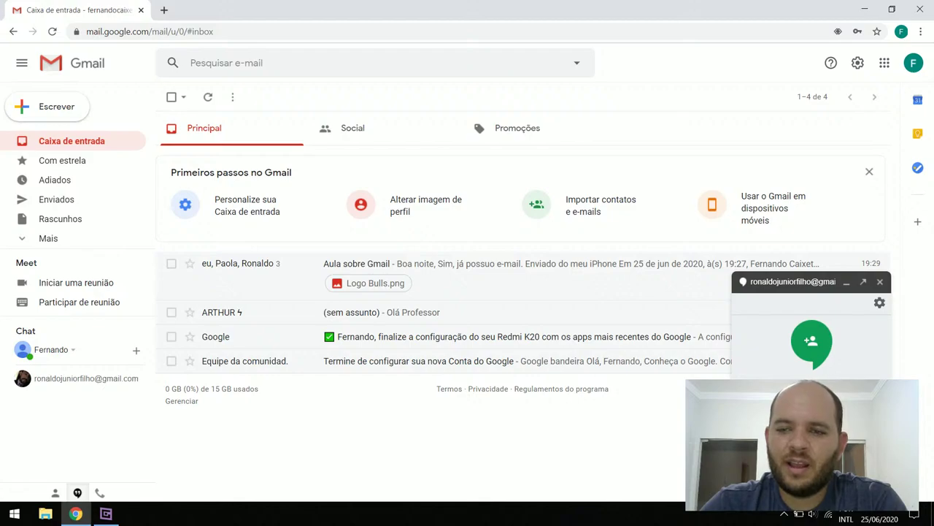
left_click(811, 340)
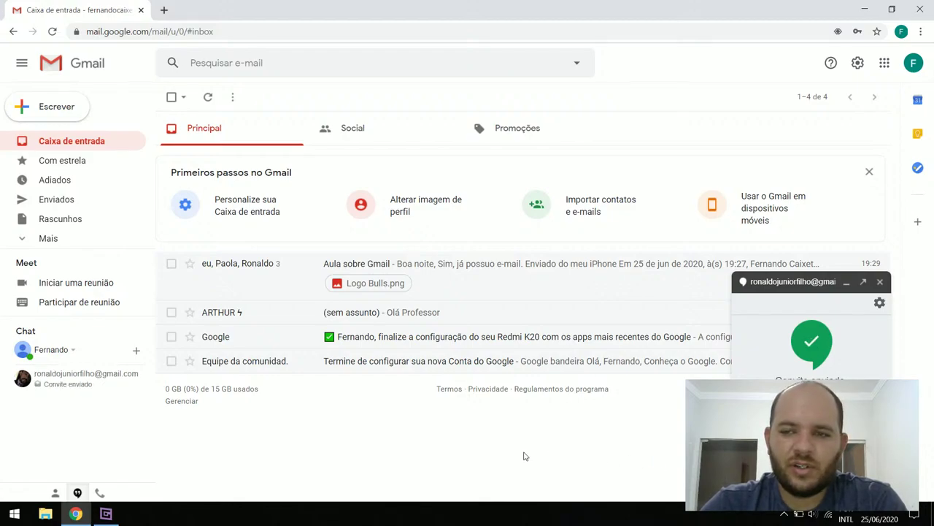
left_click(105, 514)
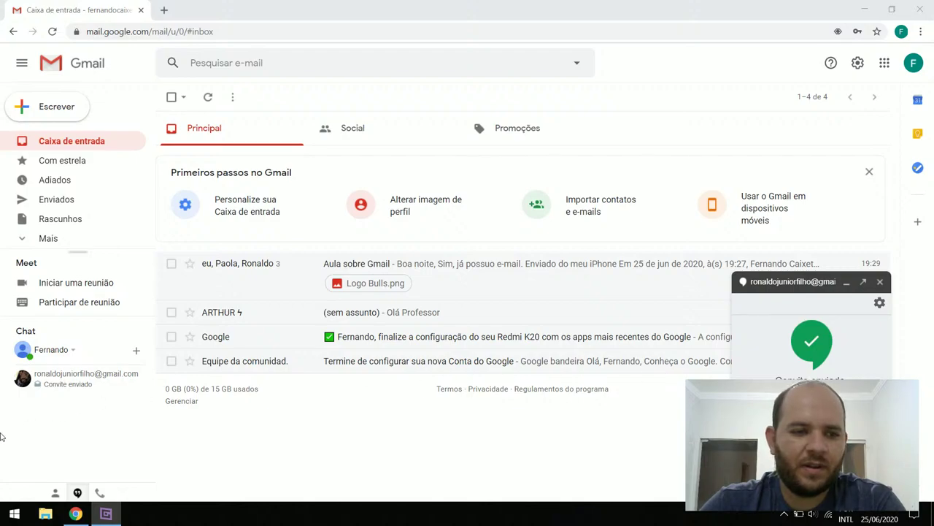
left_click(94, 398)
Paste the second contact's e-mail into a new Chat search and send them an invitation
left_click(136, 351)
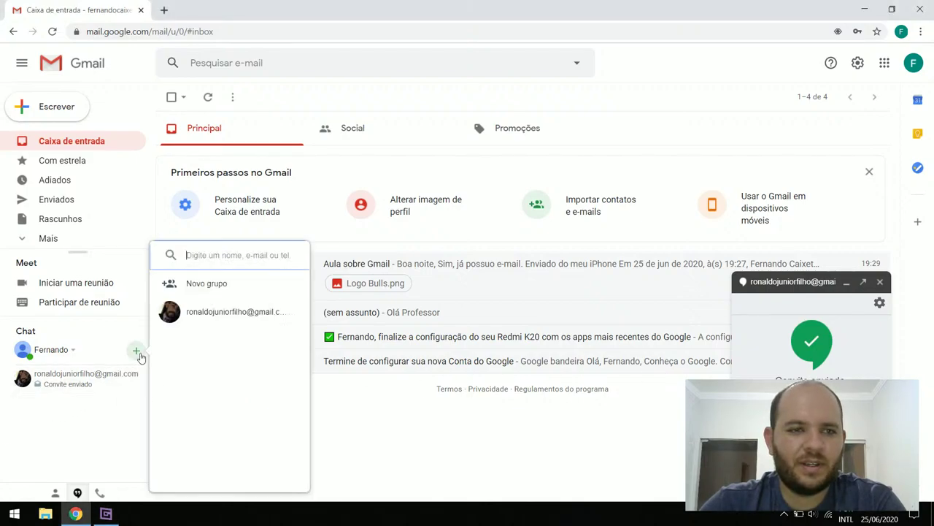
key("ctrl+v")
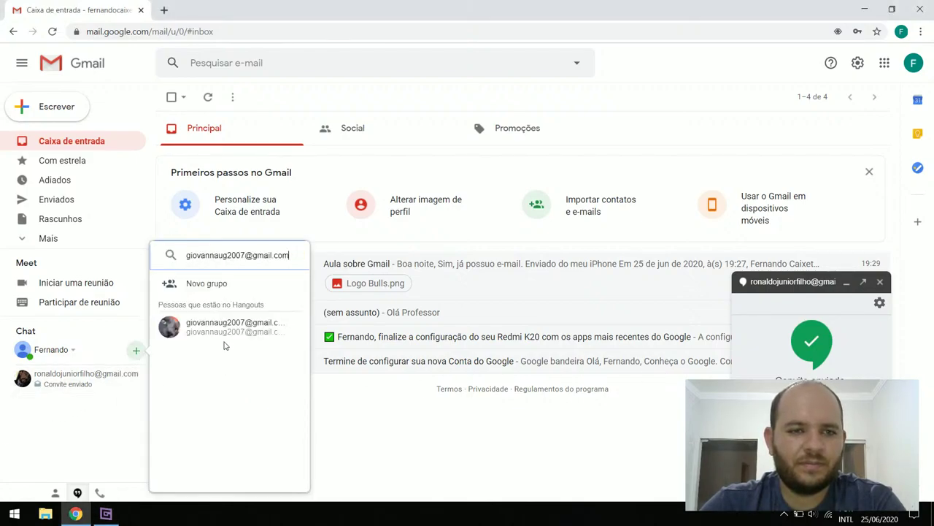
left_click(219, 328)
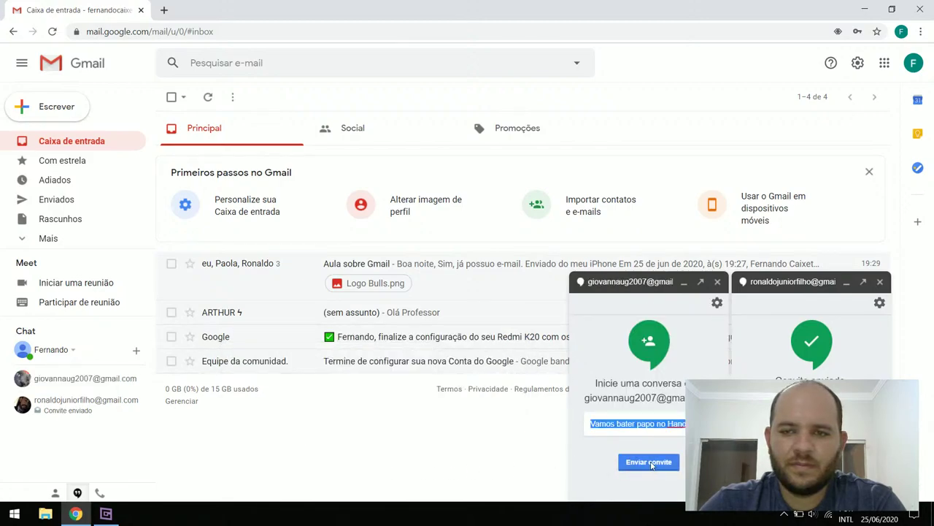
left_click(650, 464)
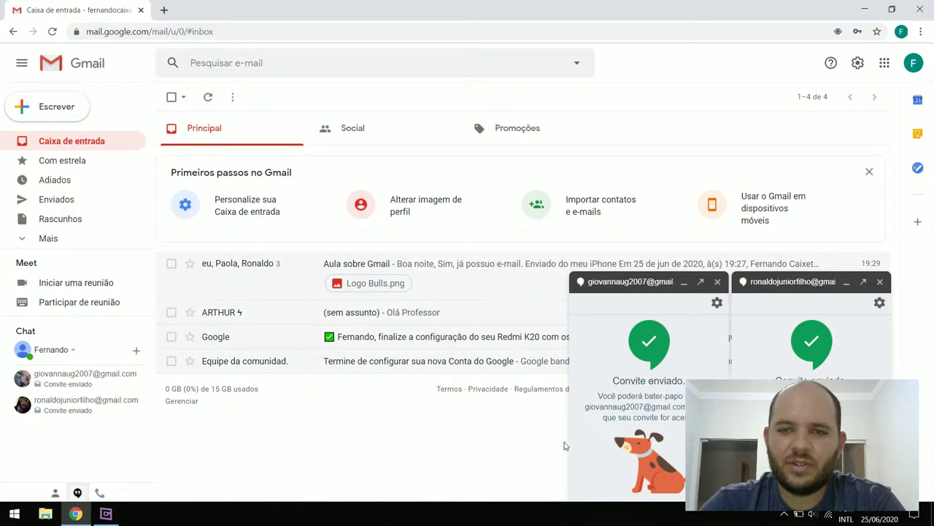
left_click(106, 516)
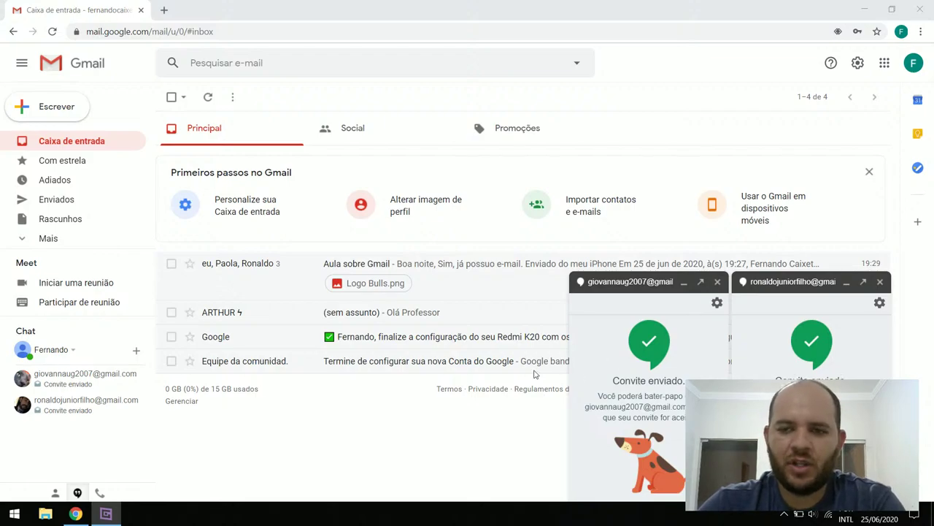
left_click(54, 459)
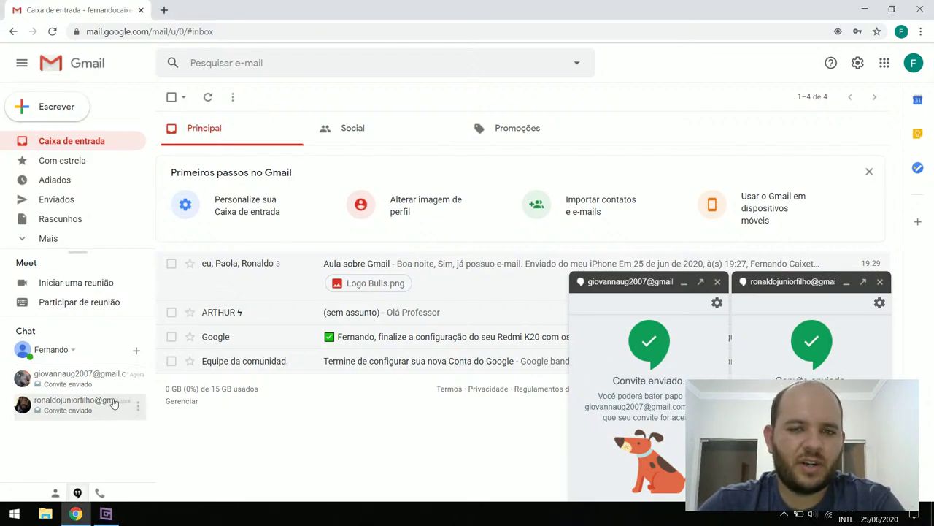
Invite a third contact to chat by pasting their e-mail into a new Chat search
left_click(135, 354)
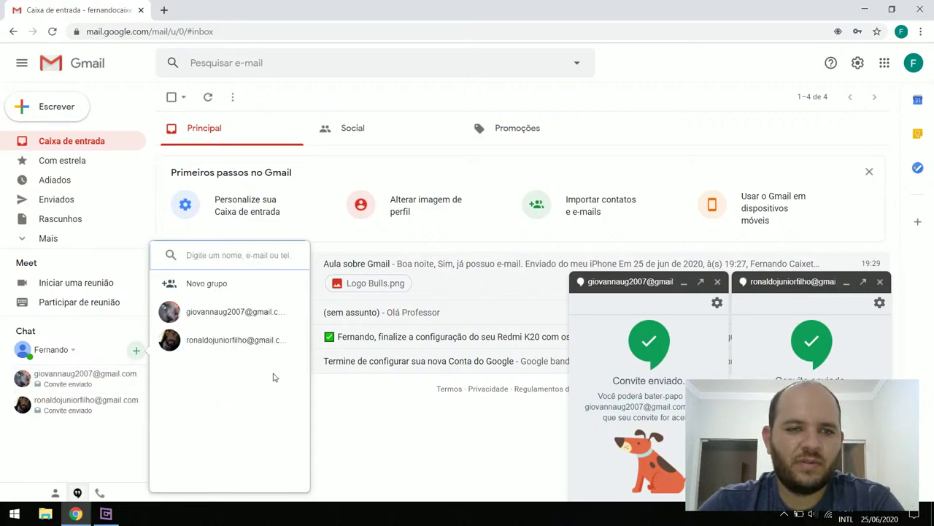
key("ctrl+v")
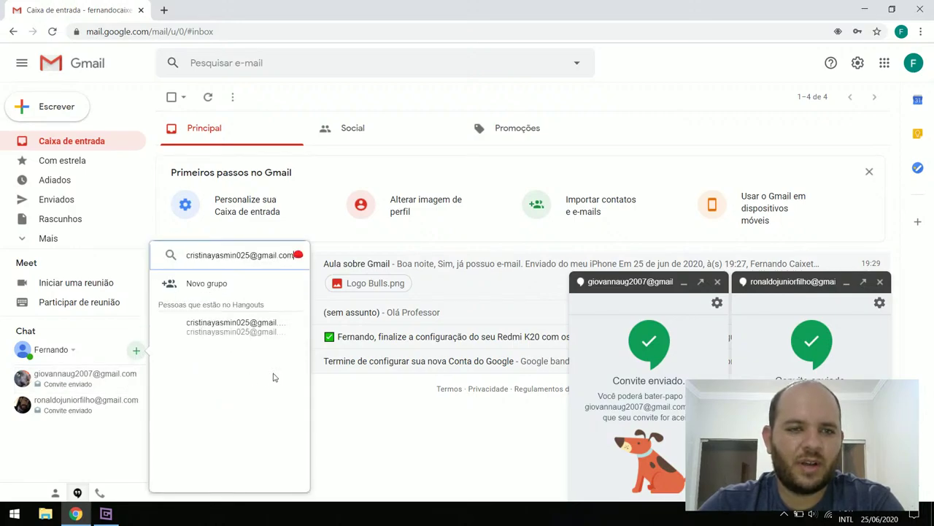
mouse_move(216, 334)
left_click(216, 334)
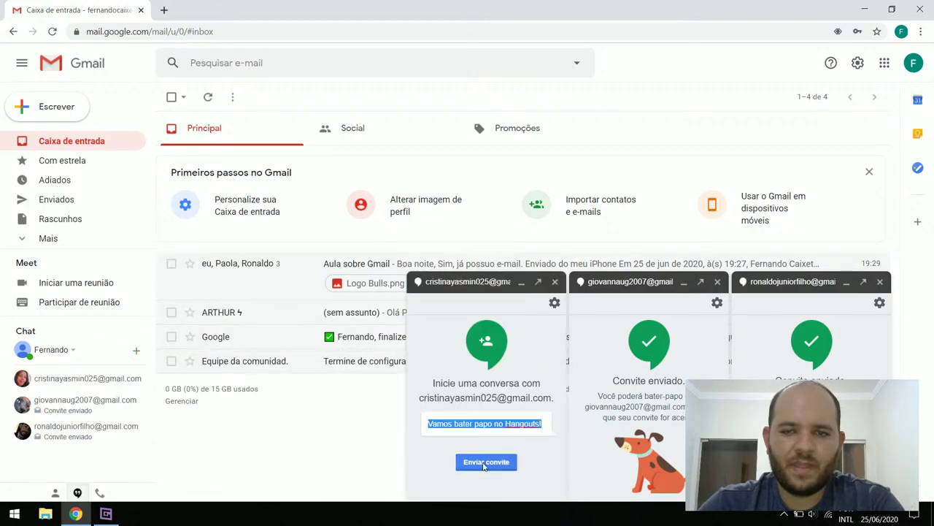
left_click(483, 465)
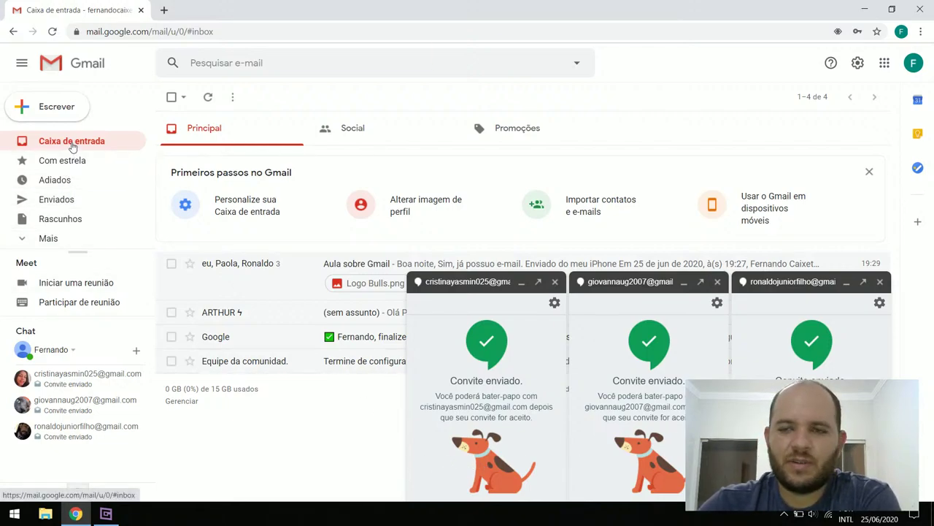
left_click(105, 514)
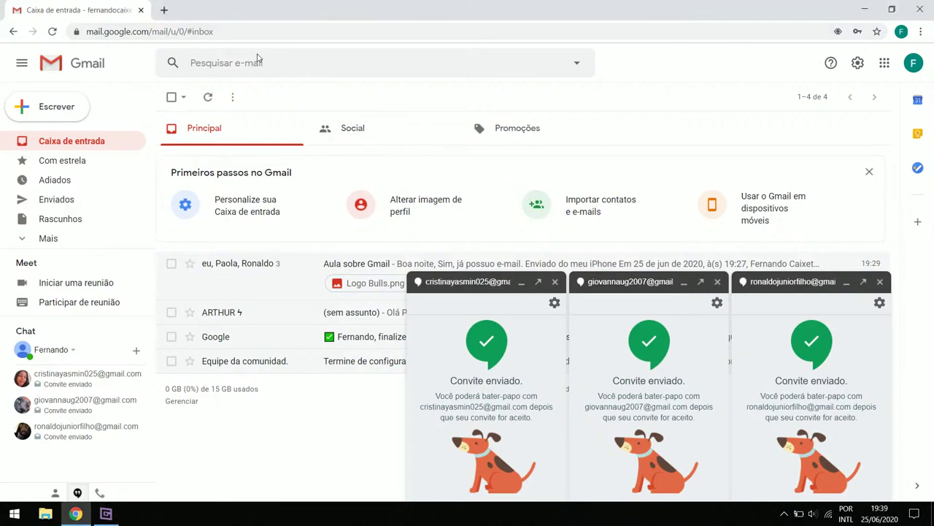
Sign the disconnected account back in from the avatar menu, entering its password
left_click(165, 10)
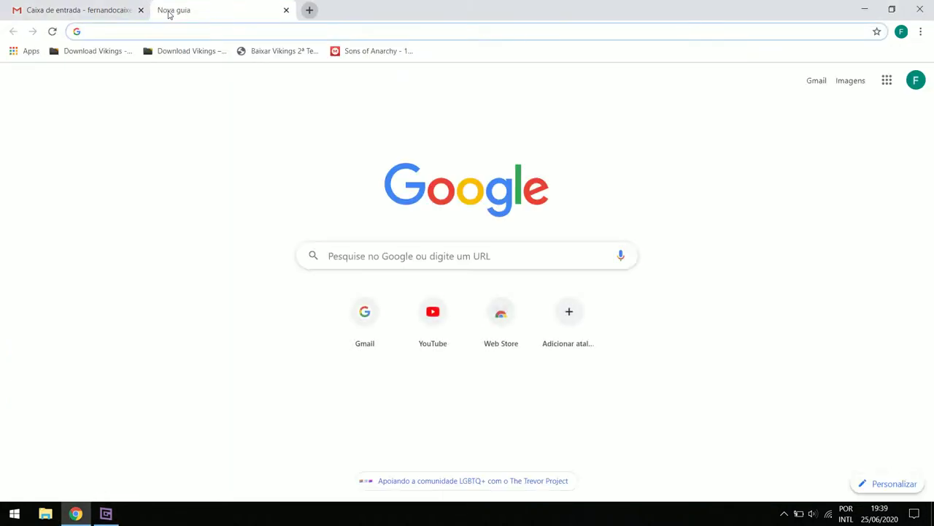
left_click(102, 10)
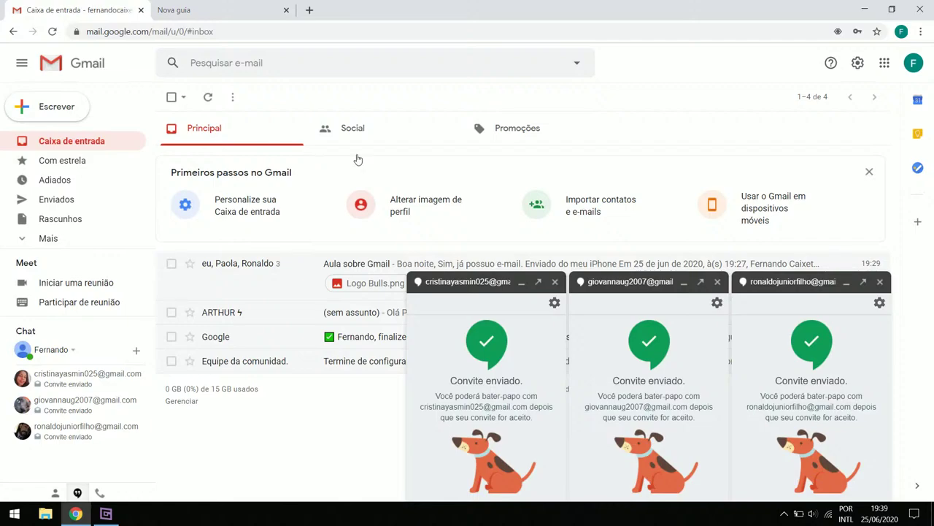
left_click(912, 65)
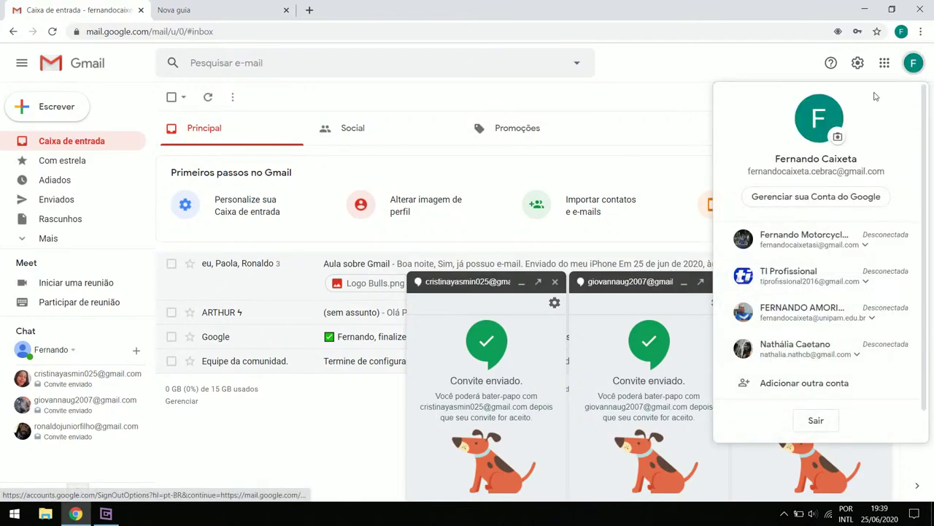
left_click(802, 247)
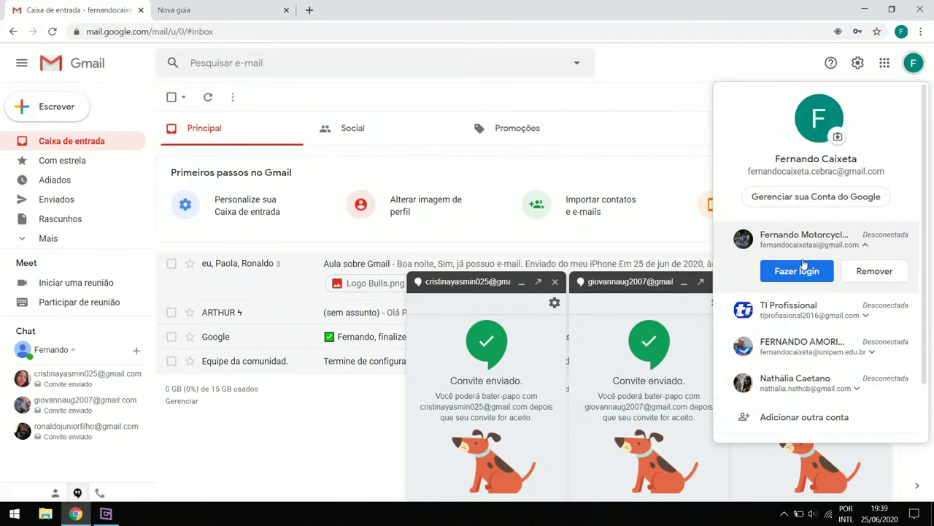
left_click(798, 271)
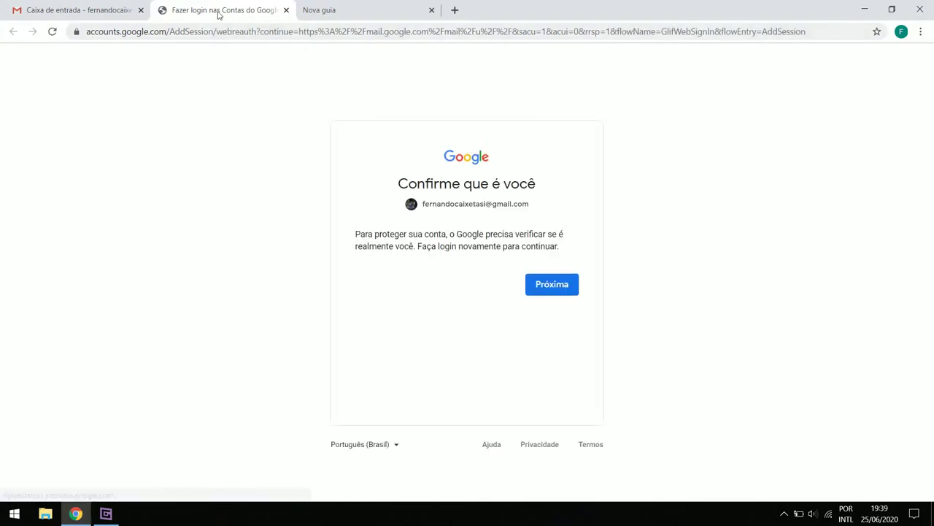
left_click(69, 8)
left_click(219, 9)
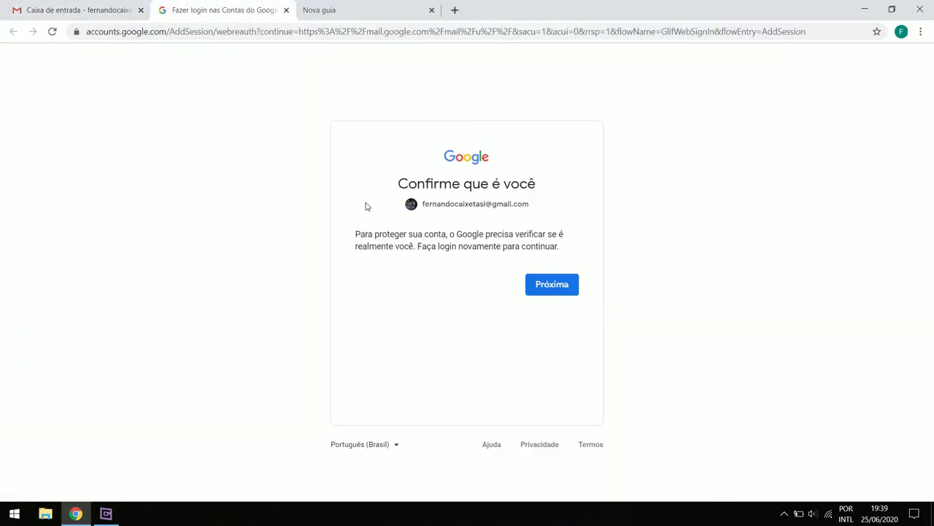
left_click(535, 290)
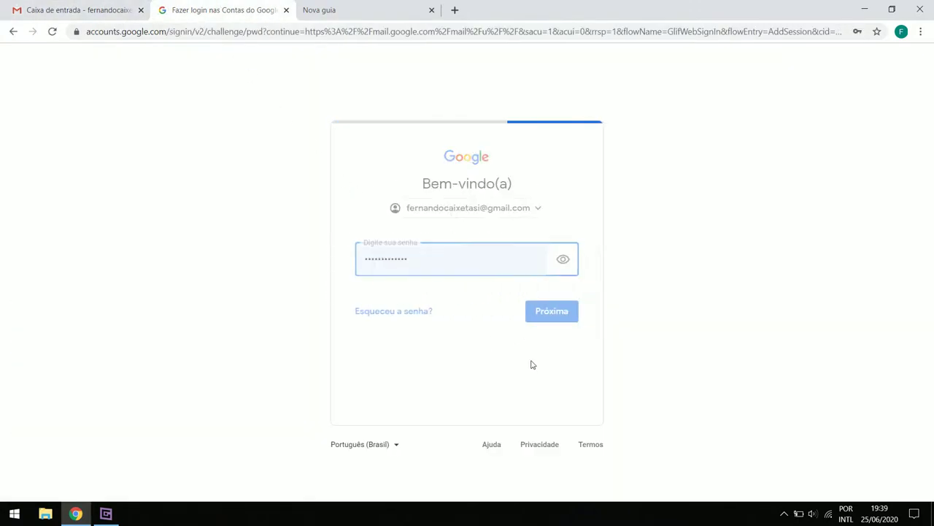
left_click(563, 311)
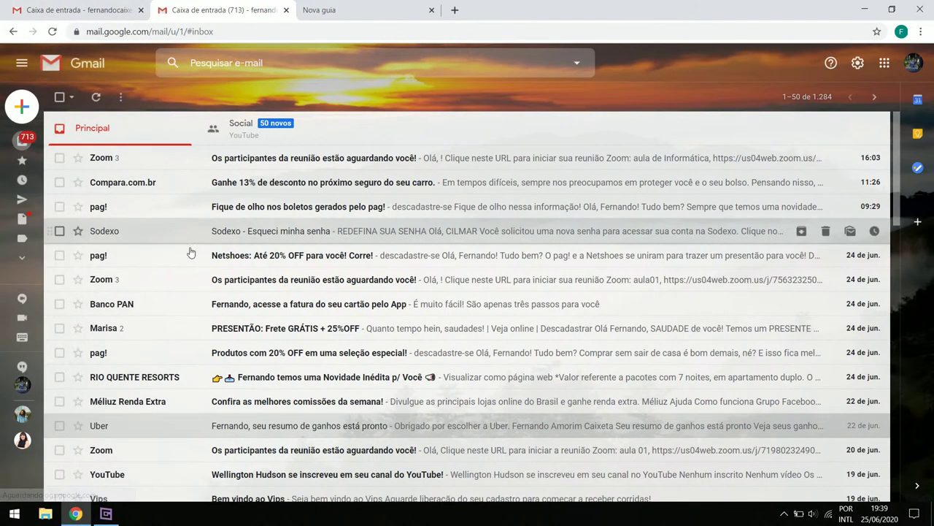
From the first account's Chat, search the second account's e-mail and send an invitation
left_click(88, 6)
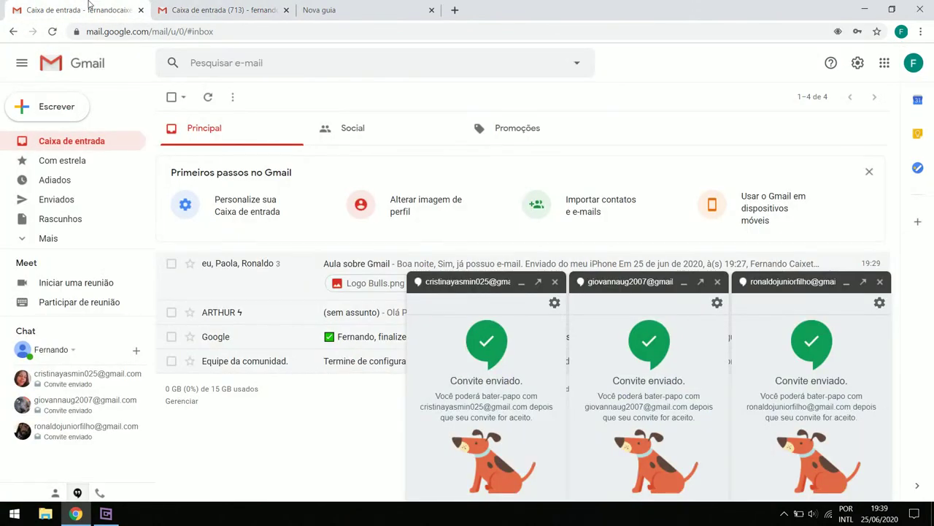
left_click(207, 7)
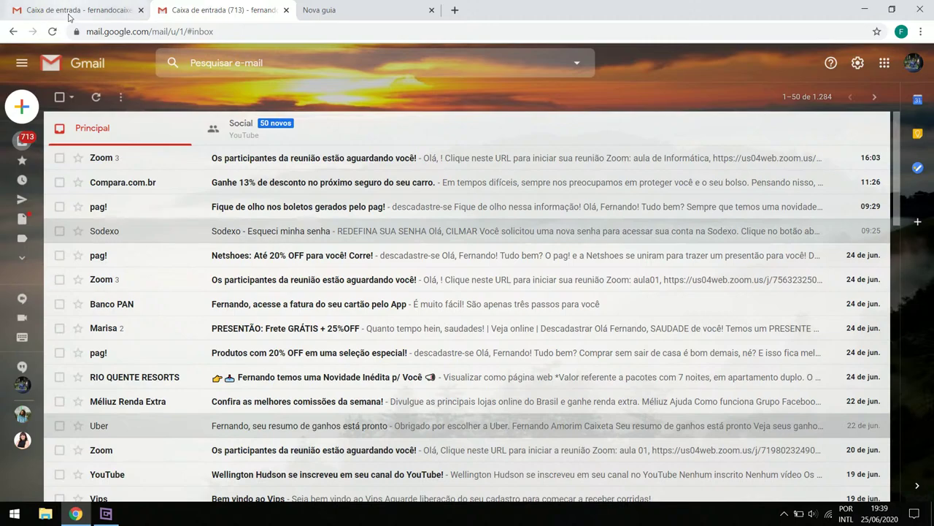
left_click(81, 9)
left_click(134, 353)
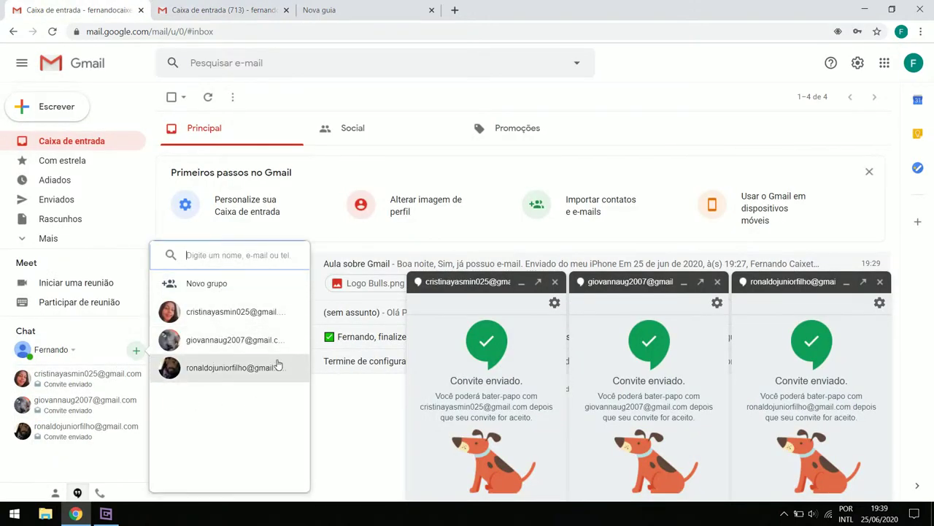
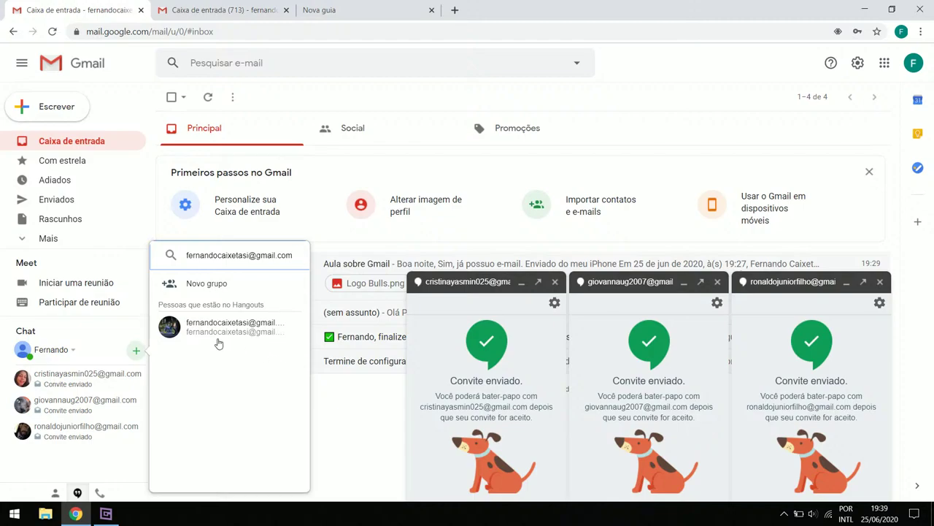
left_click(218, 332)
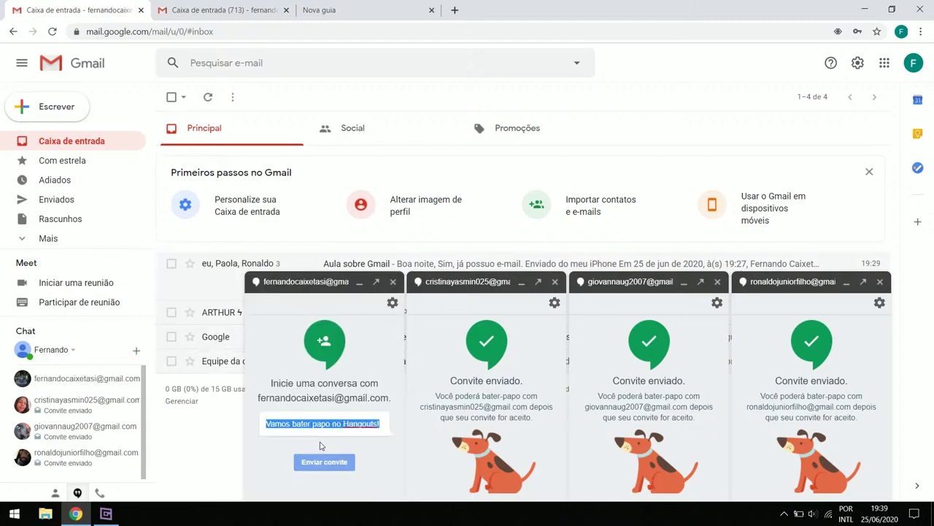
left_click(322, 466)
left_click(106, 515)
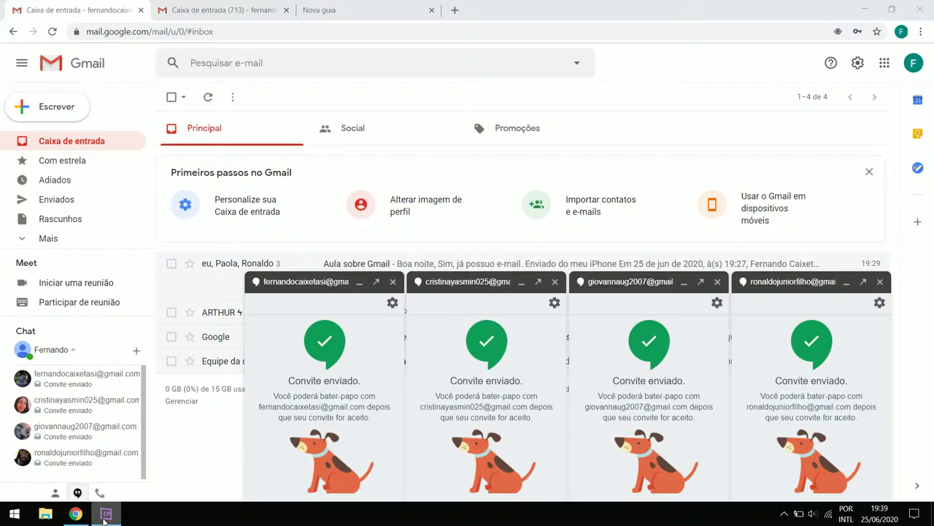
left_click(106, 515)
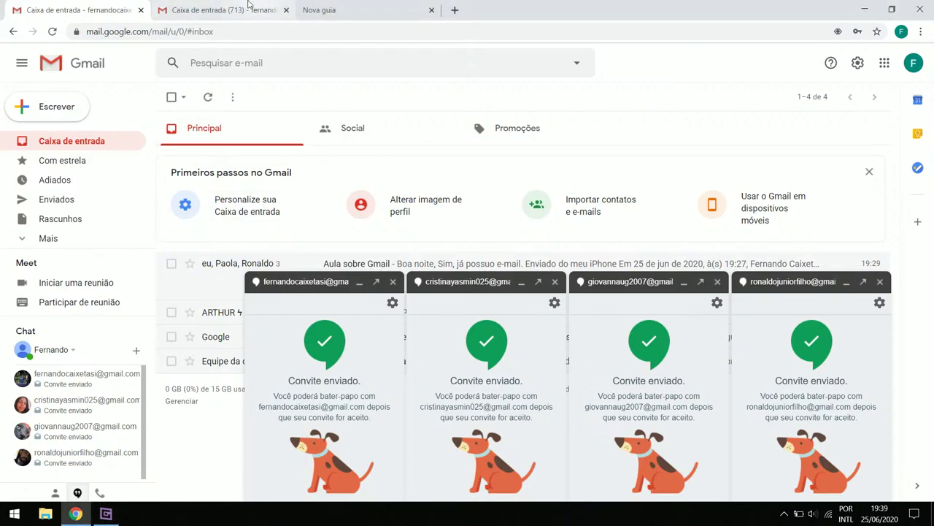
left_click(227, 10)
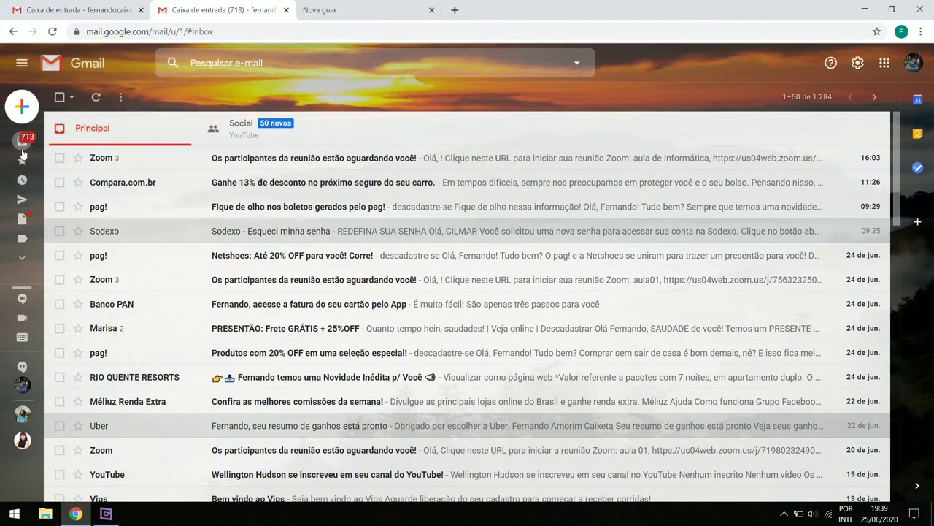
mouse_move(56, 141)
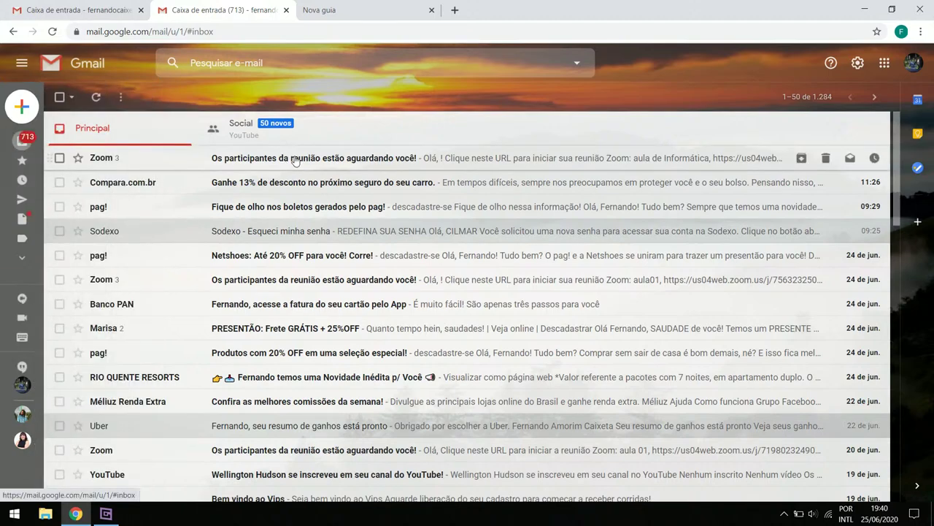
mouse_move(20, 157)
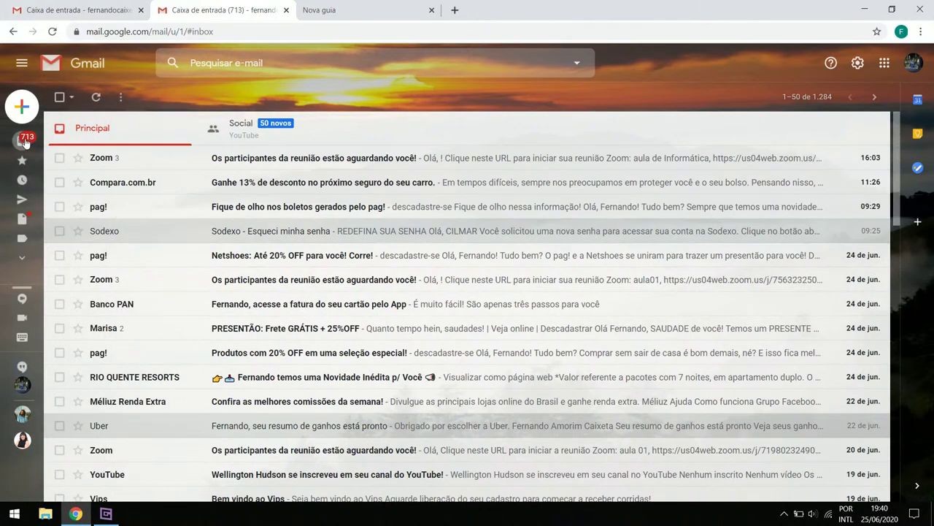
mouse_move(25, 219)
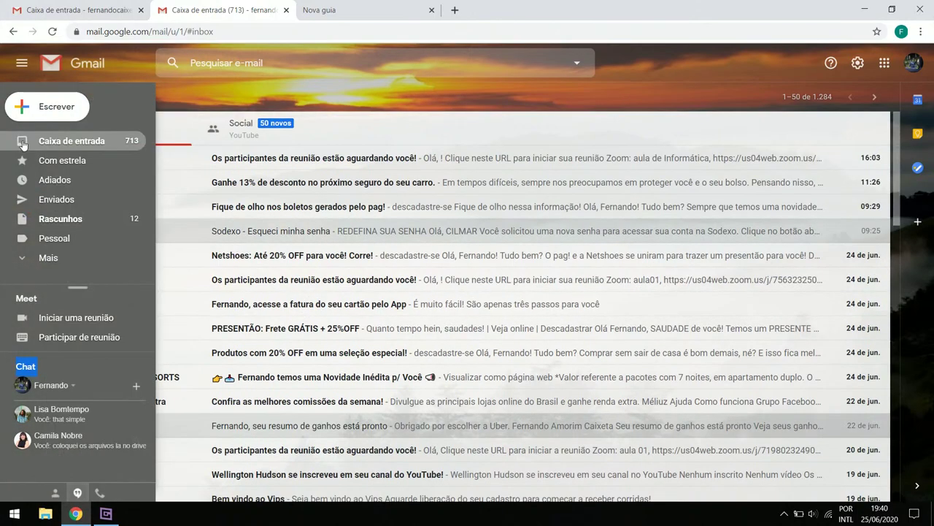
left_click(73, 257)
scroll(85, 231, "down", 2)
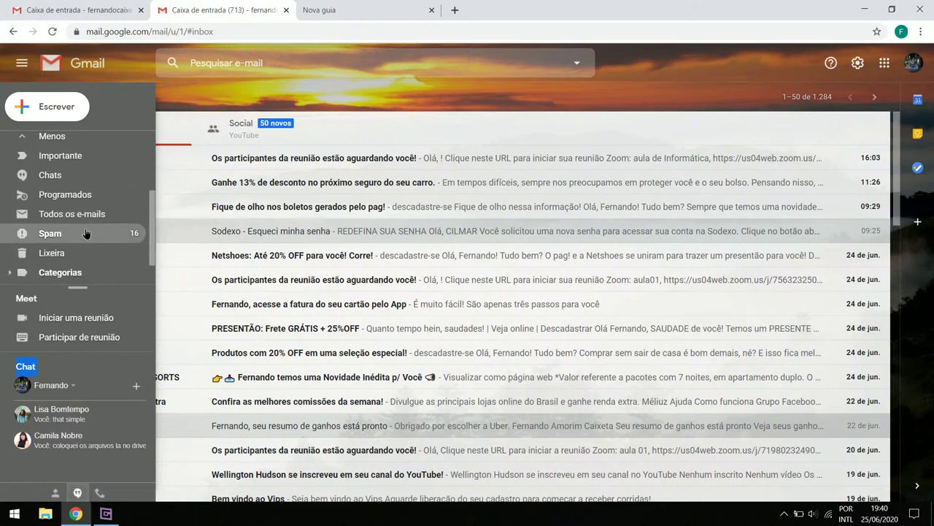
left_click(86, 233)
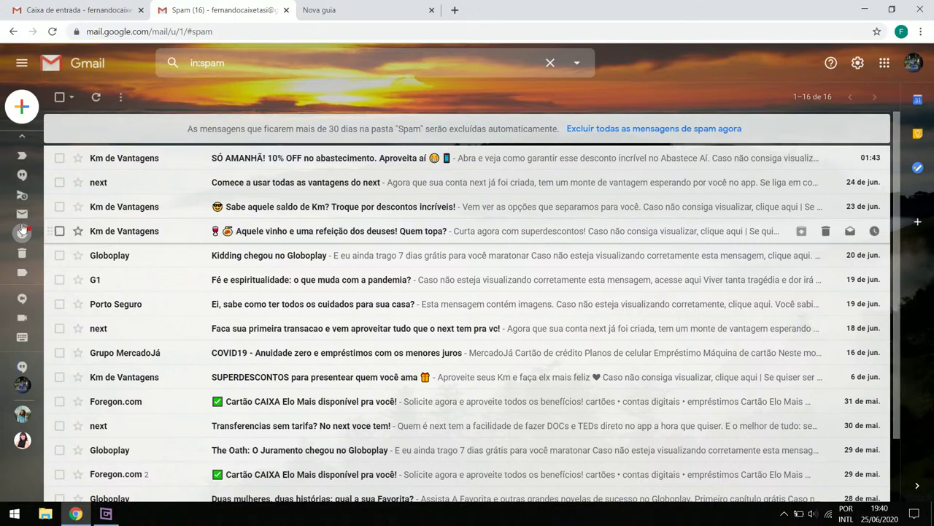
mouse_move(22, 232)
scroll(78, 164, "up", 3)
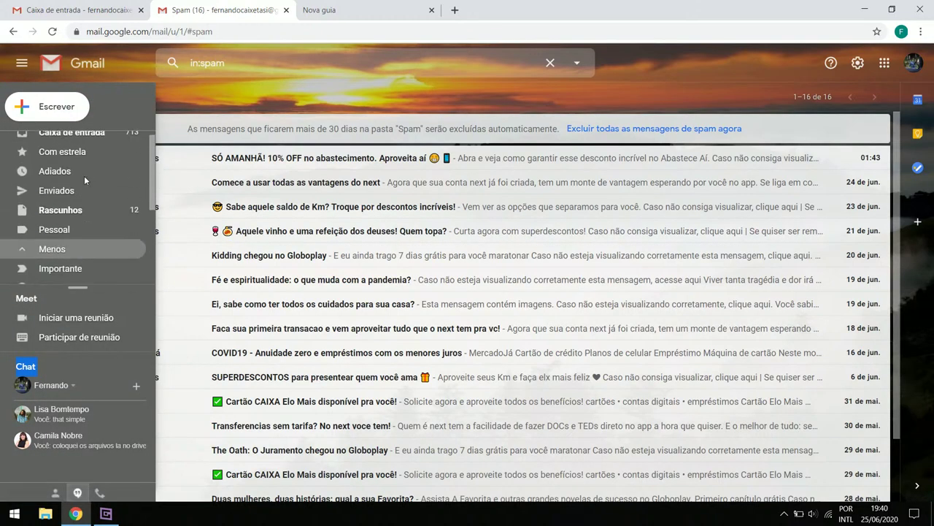
left_click(82, 142)
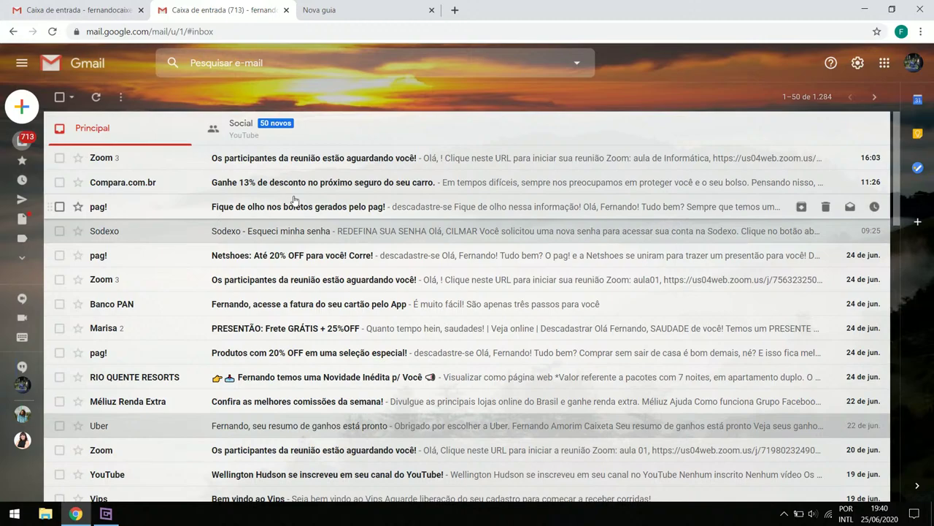
left_click(383, 8)
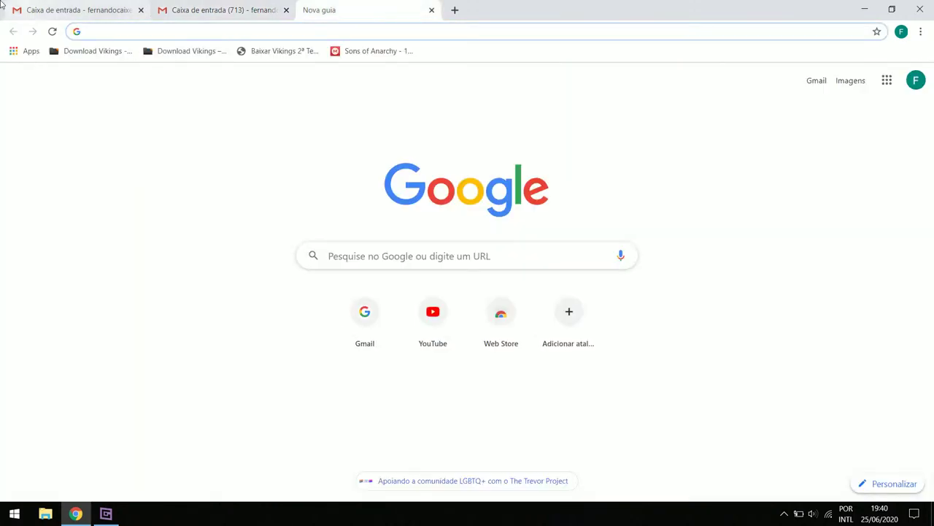
left_click(48, 8)
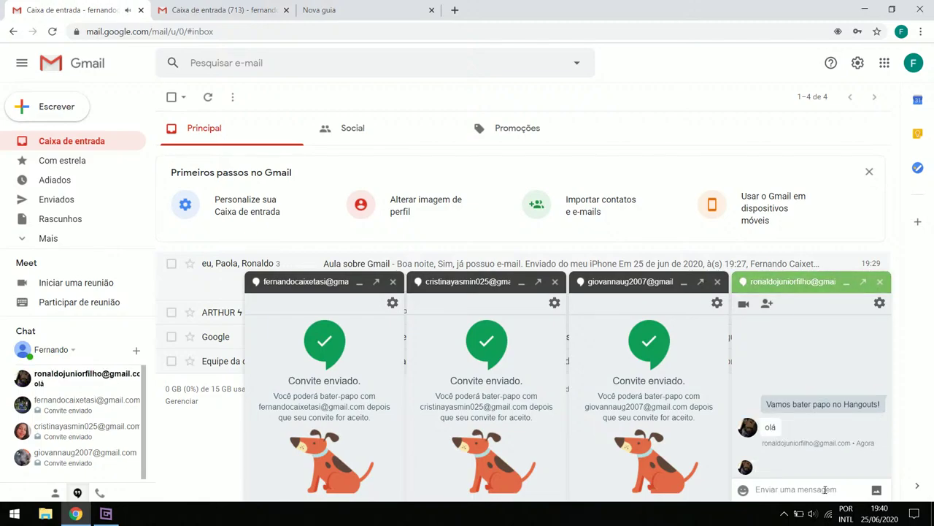
Reply 'como vao as coisas?' in the Hangouts chat, then switch to the second account's tab
left_click(825, 489)
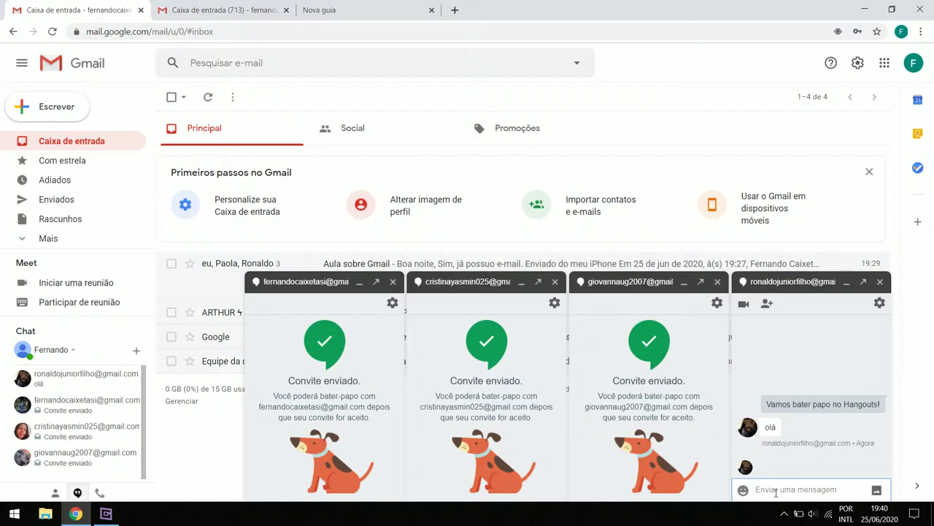
type("cmo")
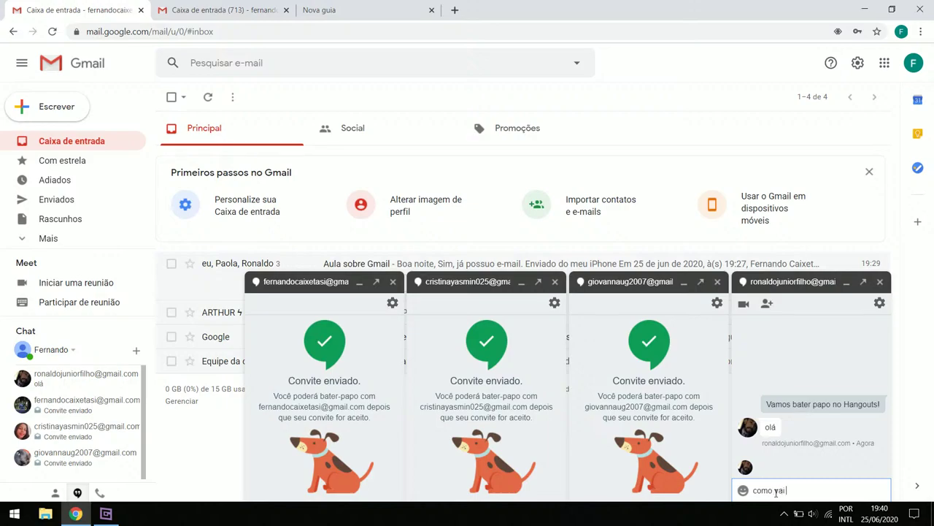
type("o as coisas?")
key("Return")
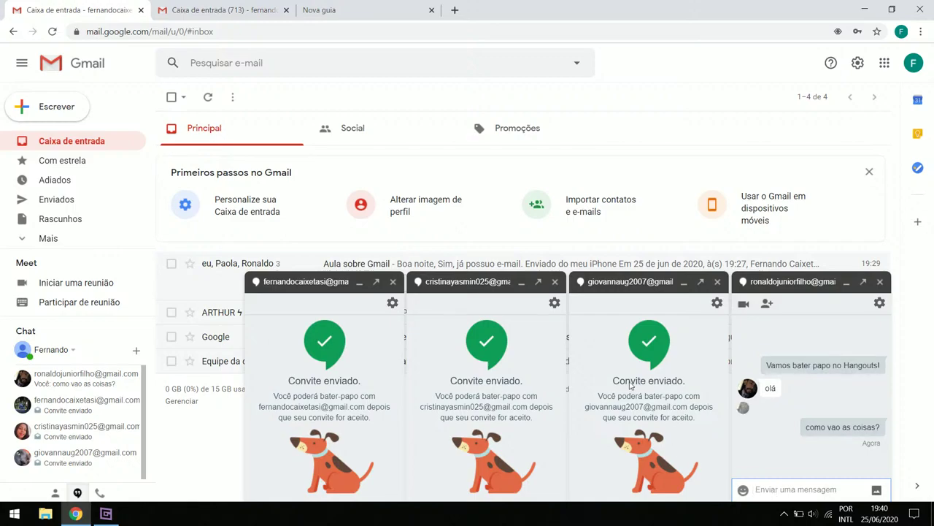
left_click(219, 9)
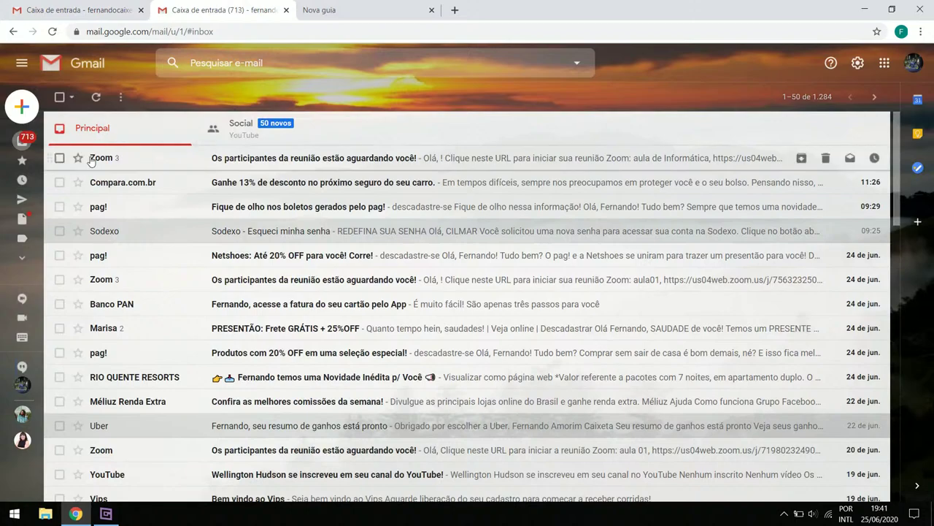
mouse_move(29, 149)
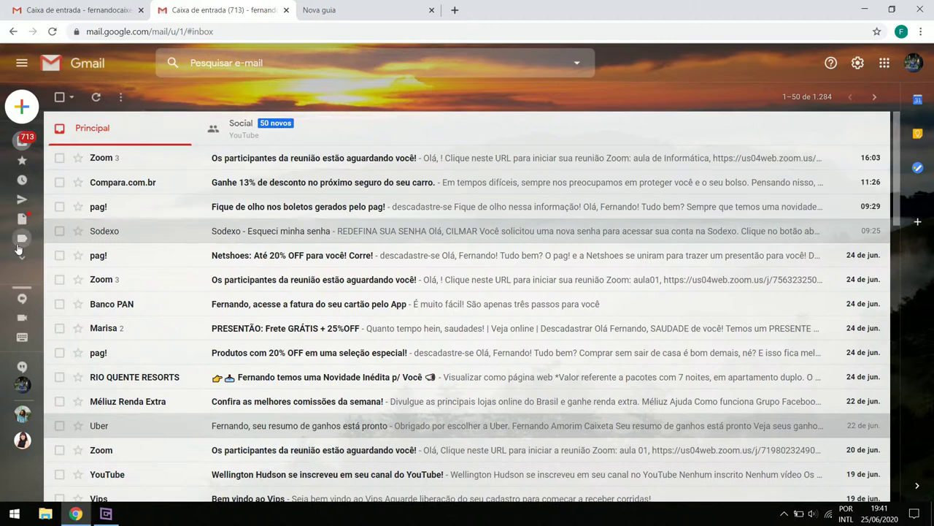
mouse_move(19, 249)
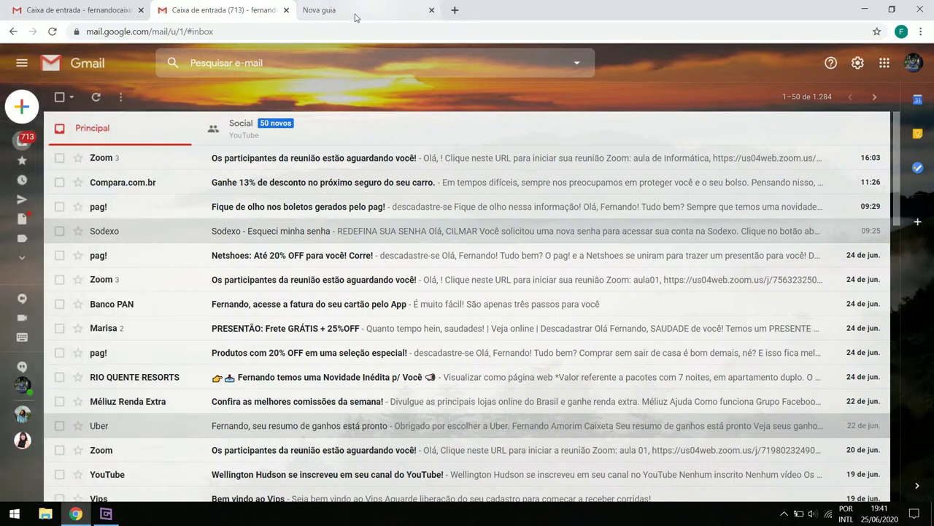
left_click(84, 4)
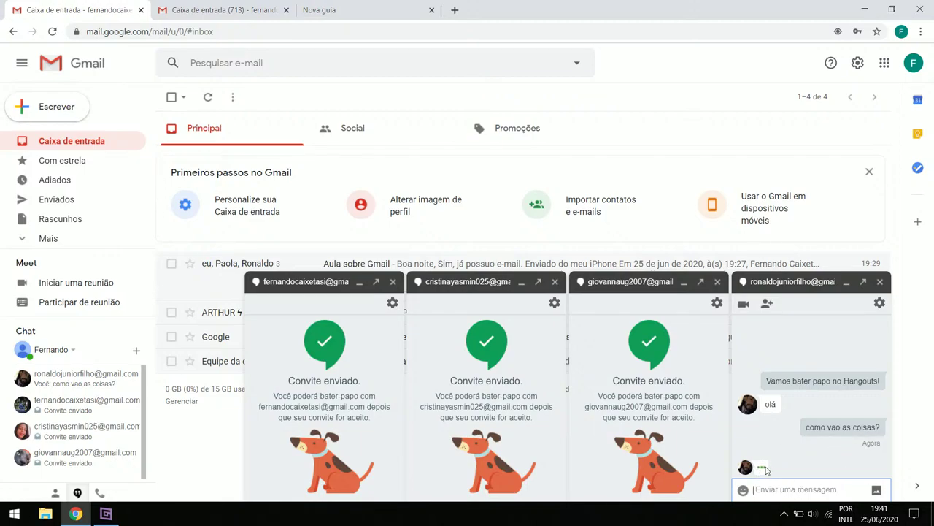
left_click(766, 474)
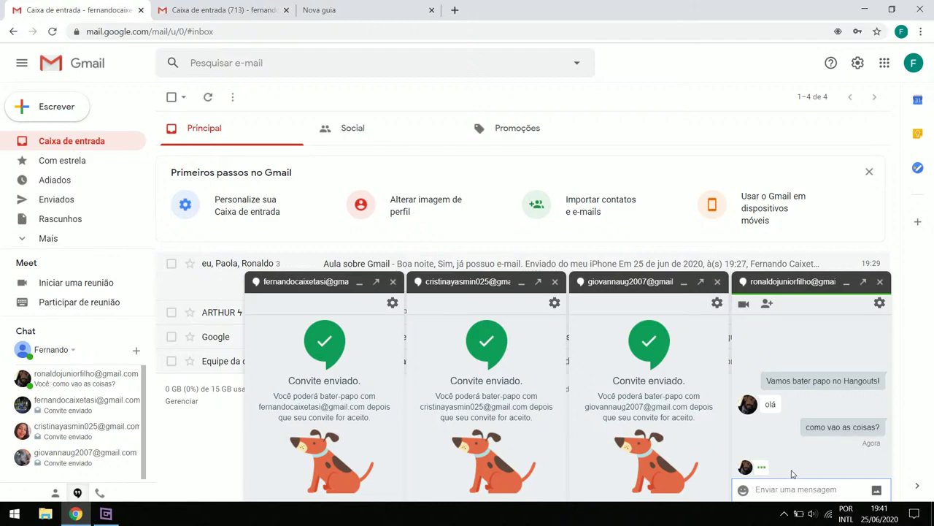
left_click(106, 513)
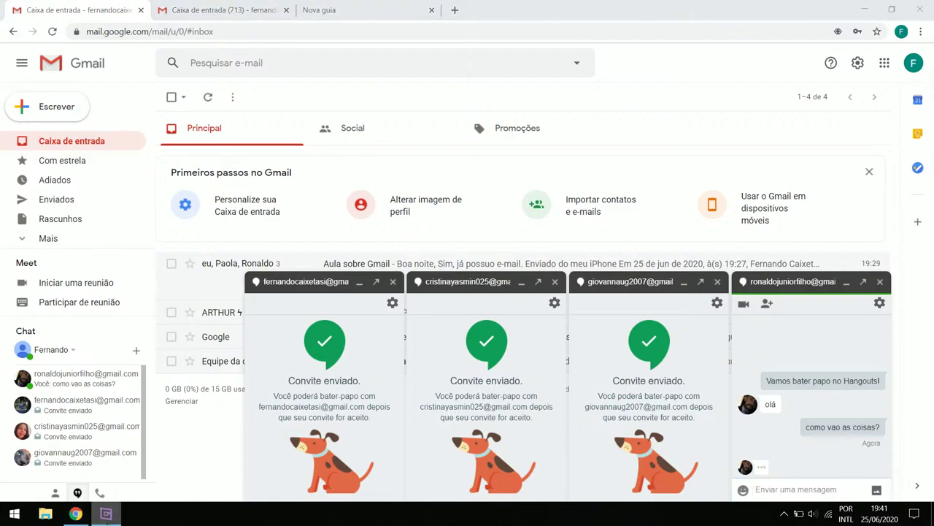
left_click(106, 513)
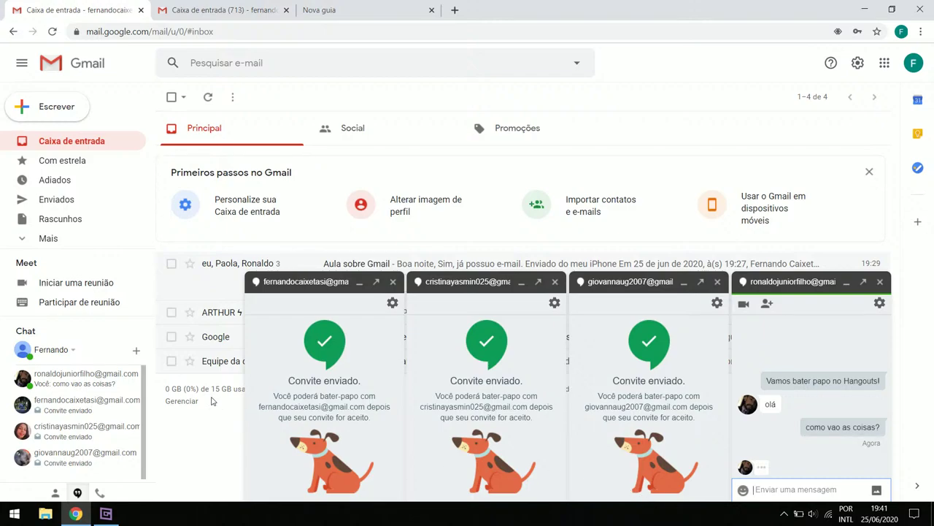
mouse_move(103, 379)
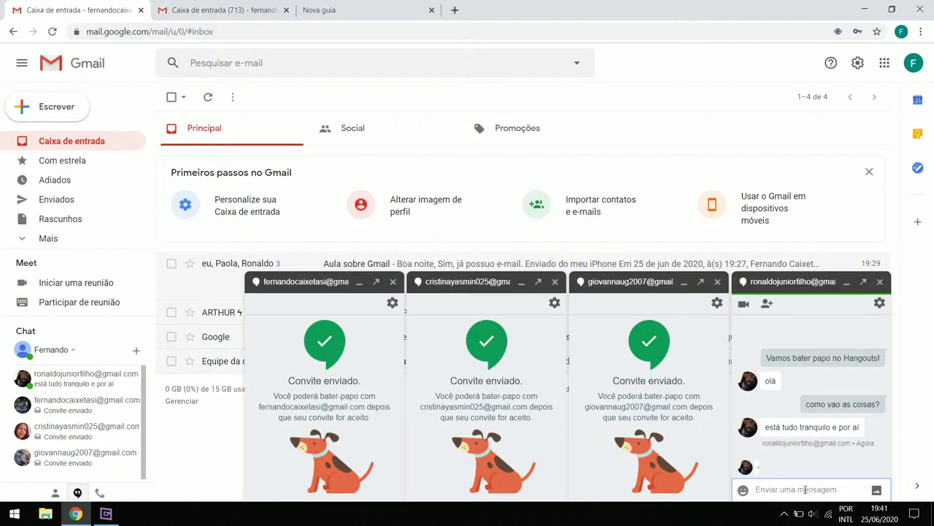
left_click(235, 9)
mouse_move(65, 168)
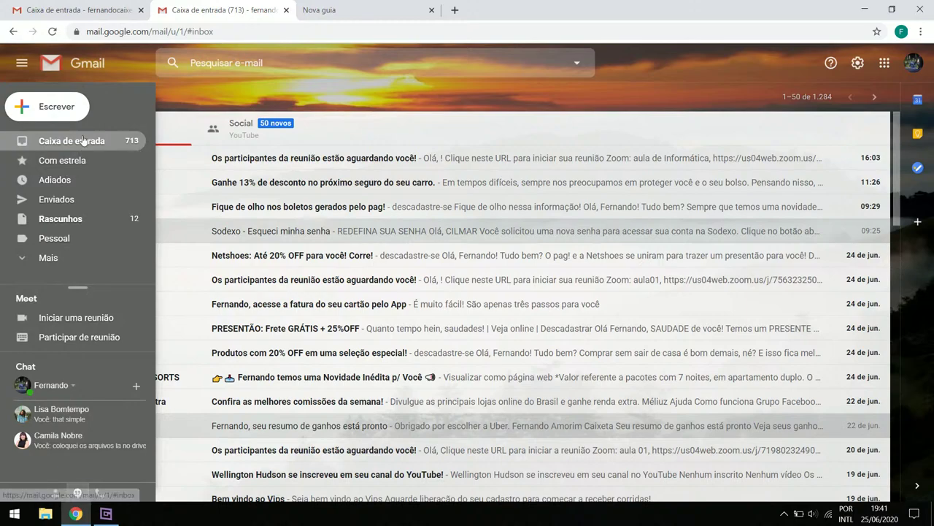
left_click(79, 143)
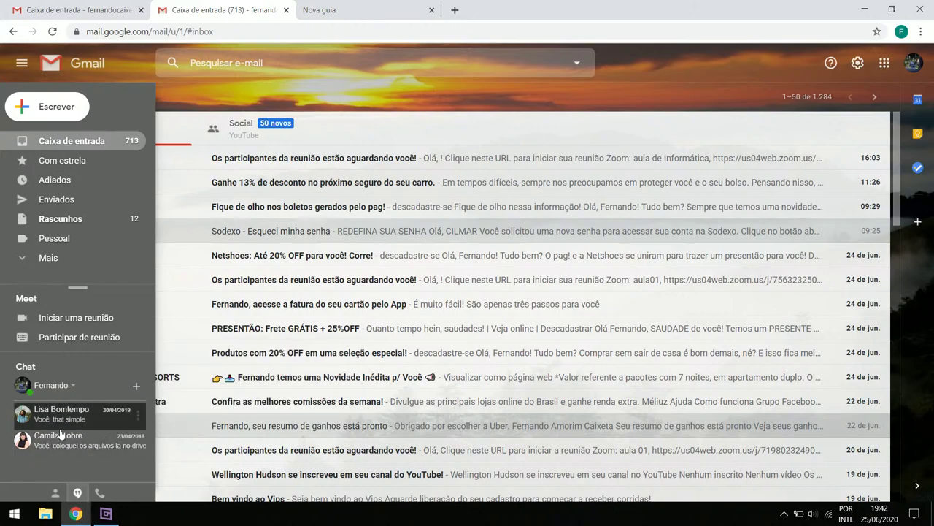
left_click(106, 514)
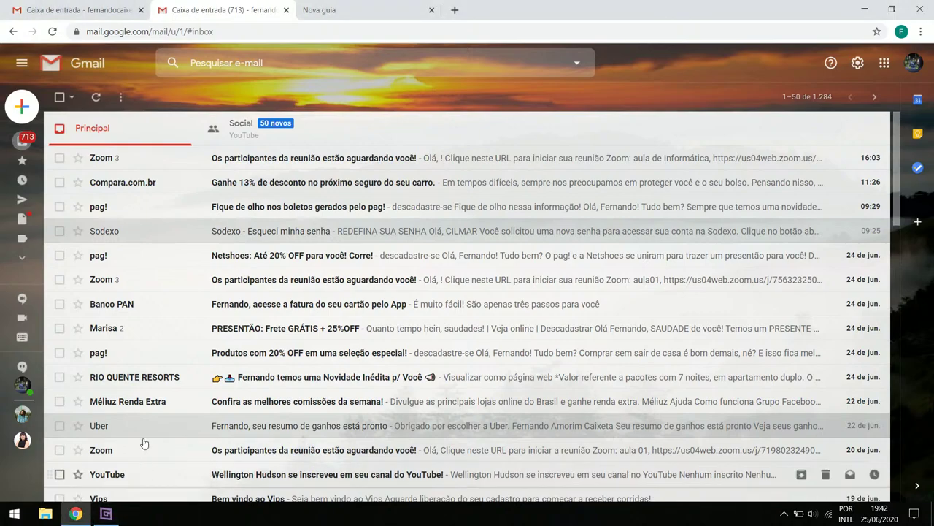
left_click(103, 7)
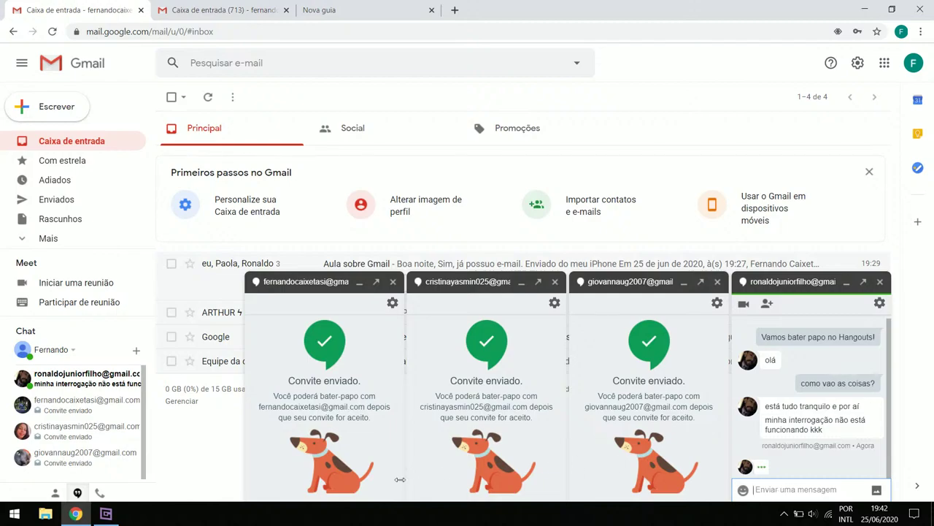
left_click(106, 513)
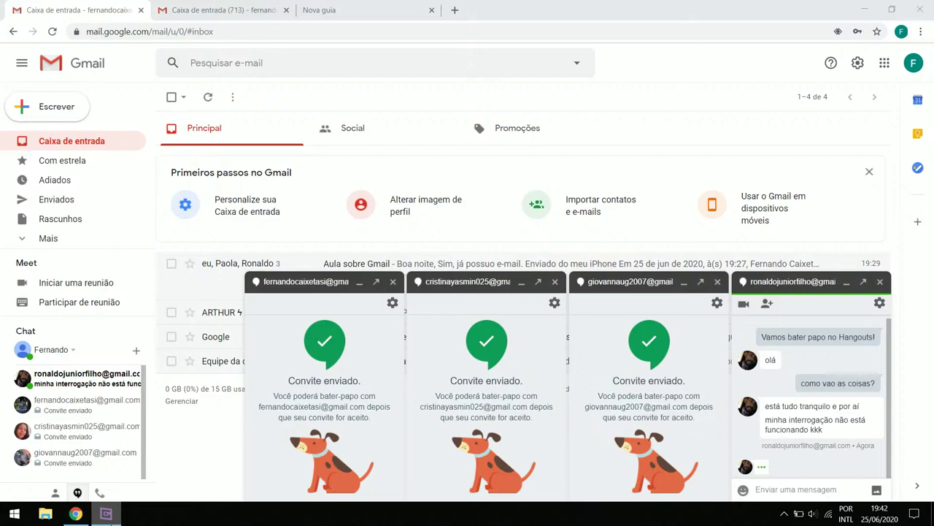
key("alt+Tab")
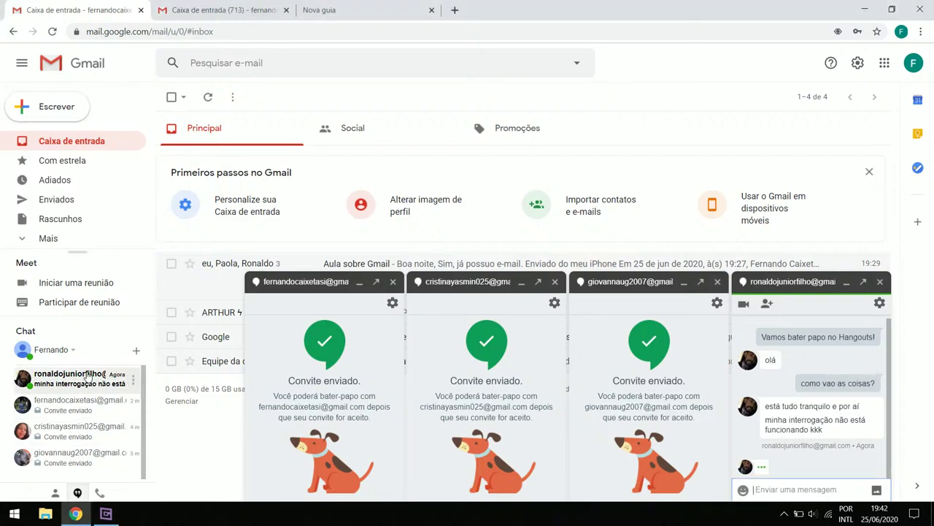
left_click(241, 10)
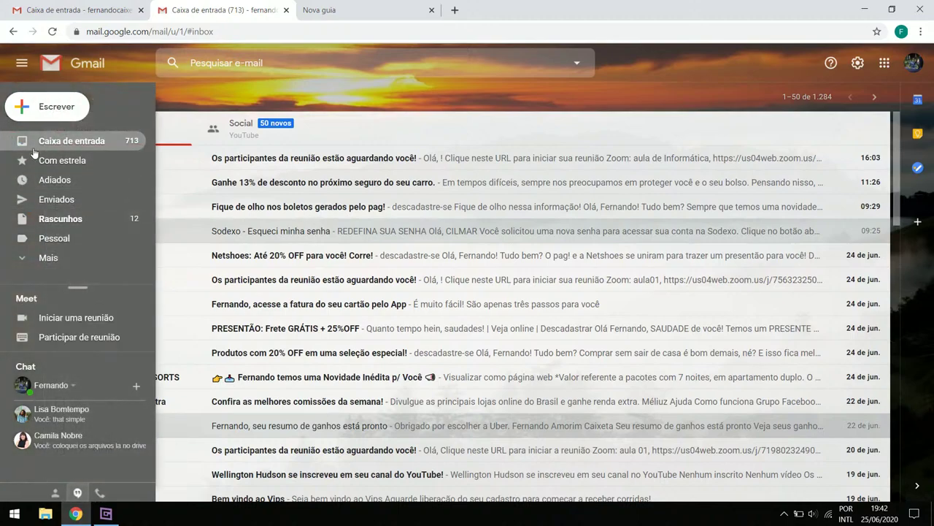
left_click(62, 148)
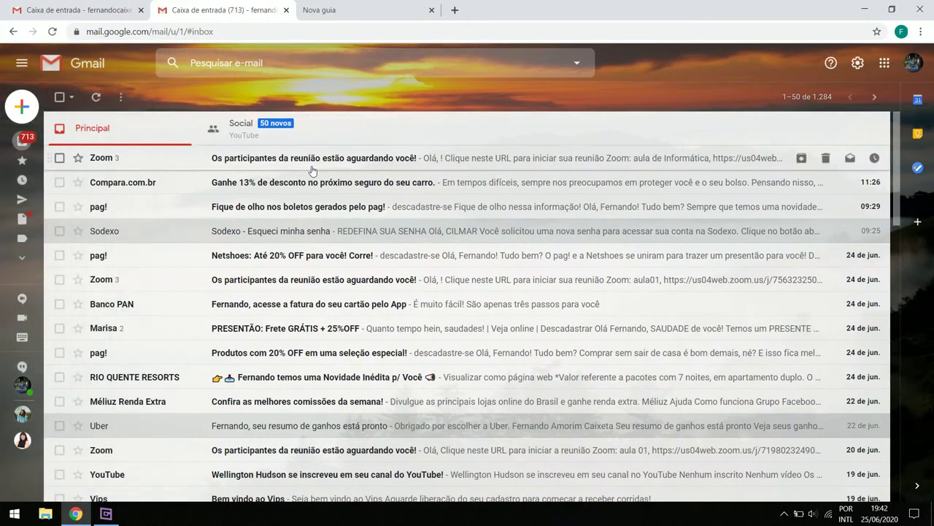
Browse the second account's Spam, Trash and Social category folders
mouse_move(22, 150)
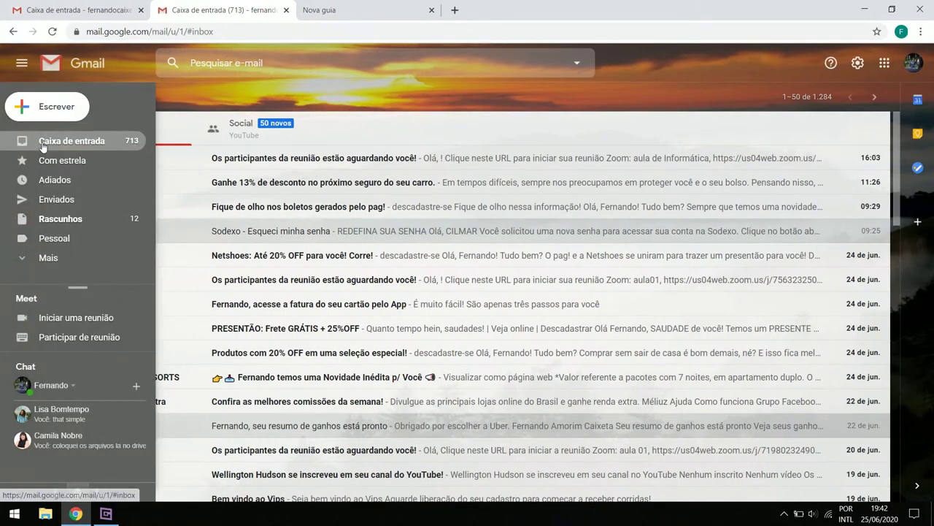
left_click(50, 258)
scroll(94, 220, "down", 2)
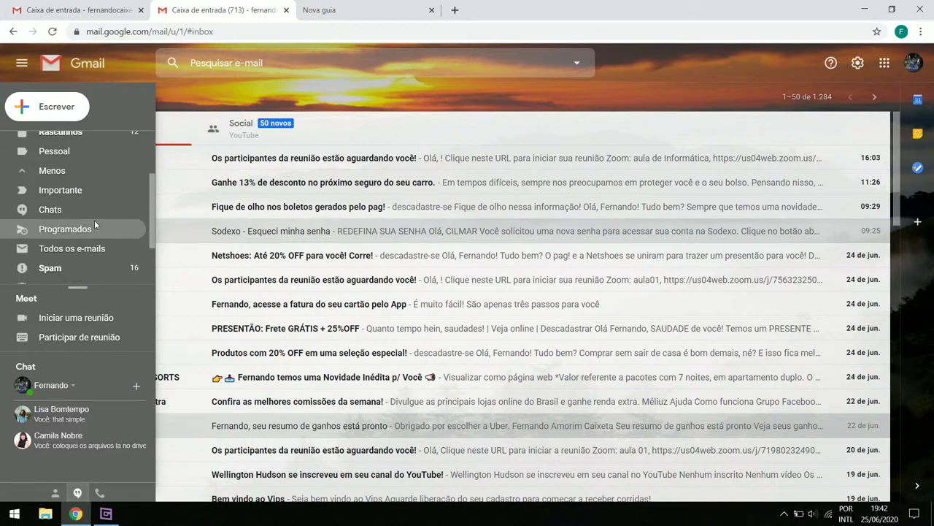
left_click(87, 197)
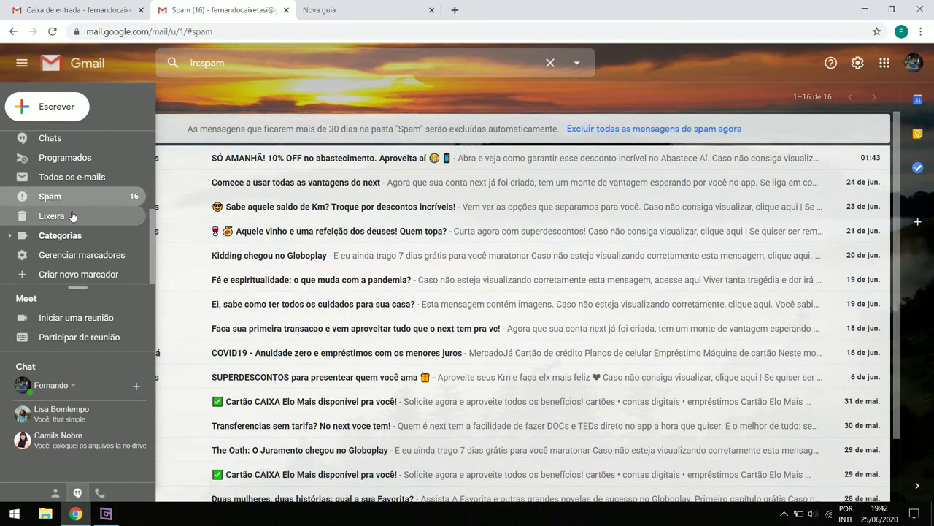
left_click(71, 213)
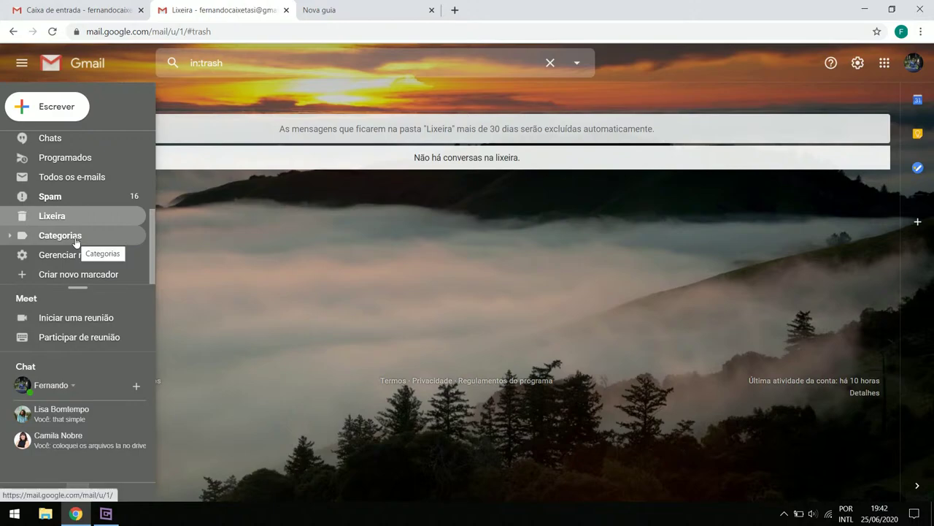
left_click(66, 237)
left_click(72, 255)
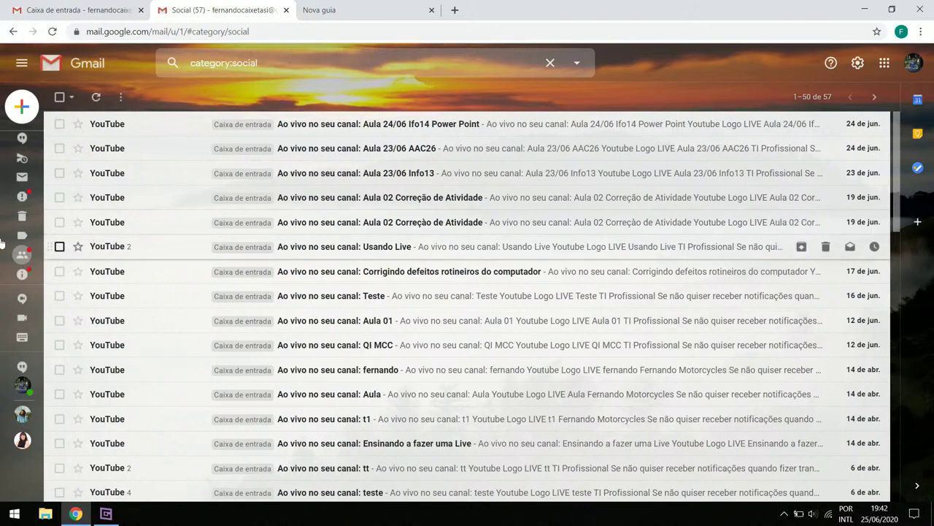
List the second account's saved Chats, then return to the first account's tab
mouse_move(29, 235)
scroll(65, 226, "up", 4)
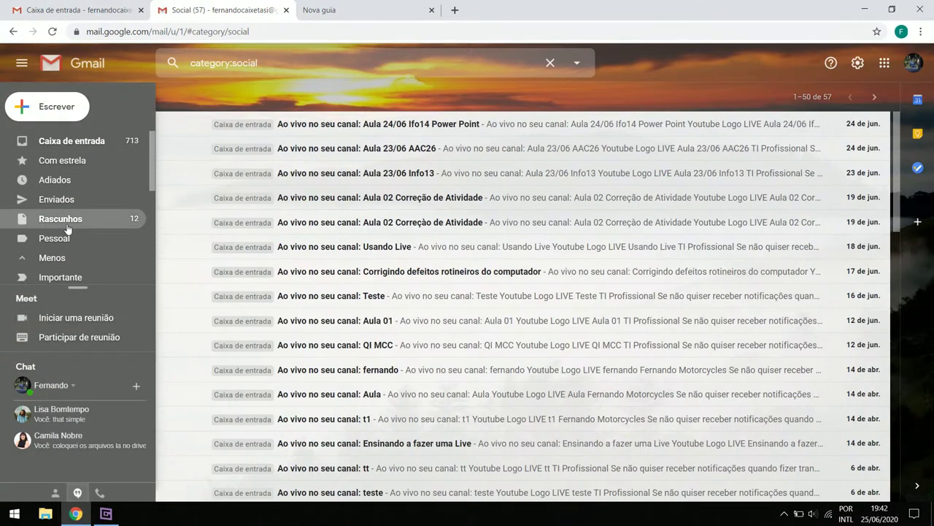
scroll(67, 229, "down", 2)
left_click(67, 237)
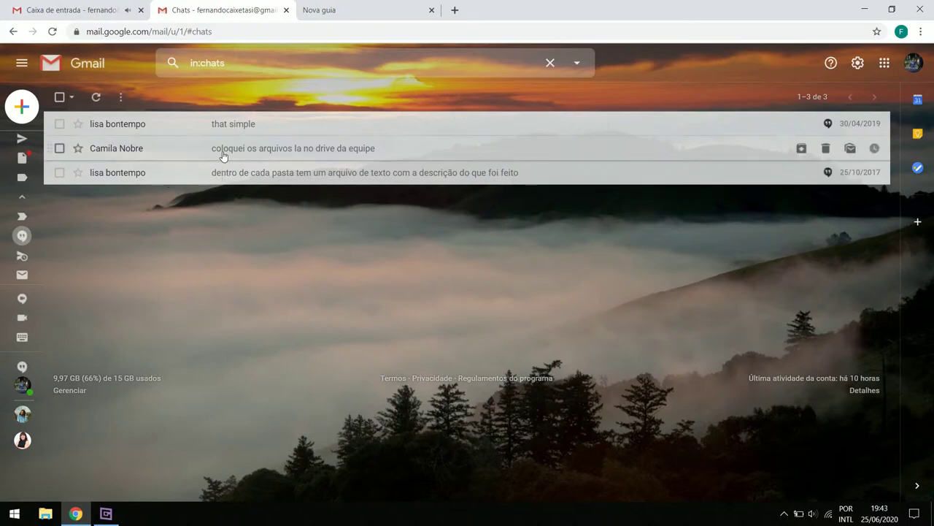
left_click(76, 10)
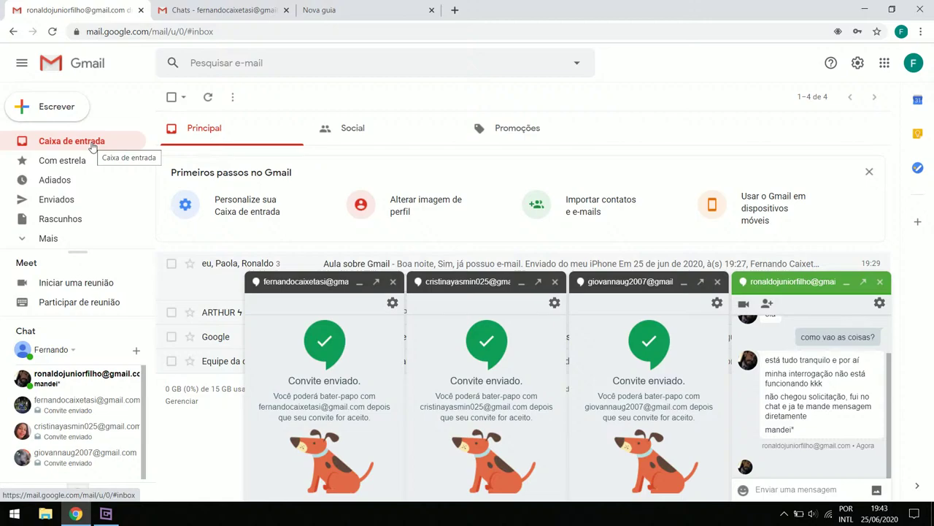
Return the second account's tab to its Caixa de entrada inbox
left_click(166, 16)
mouse_move(35, 142)
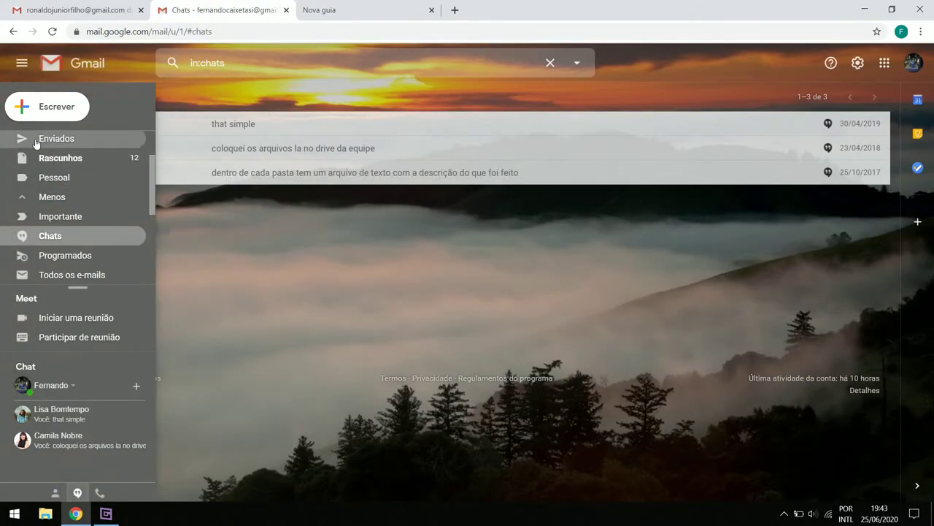
scroll(30, 160, "up", 2)
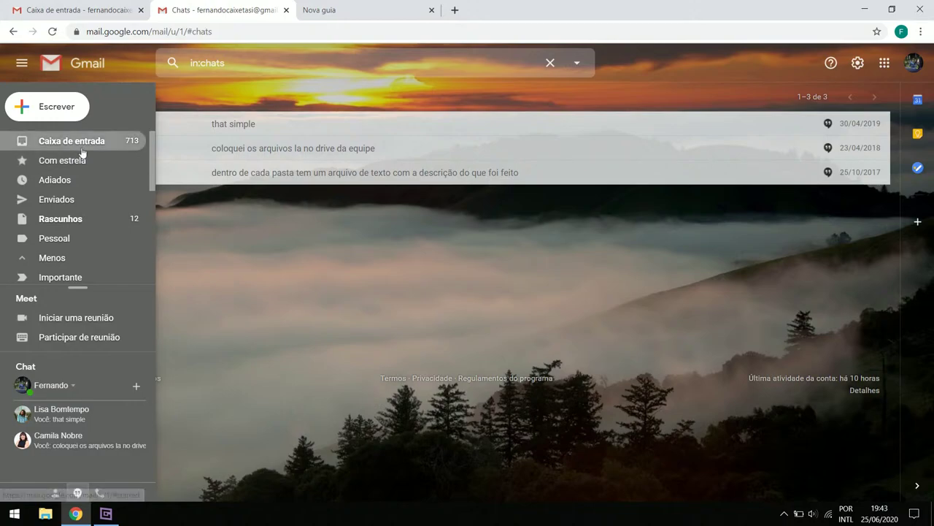
left_click(82, 148)
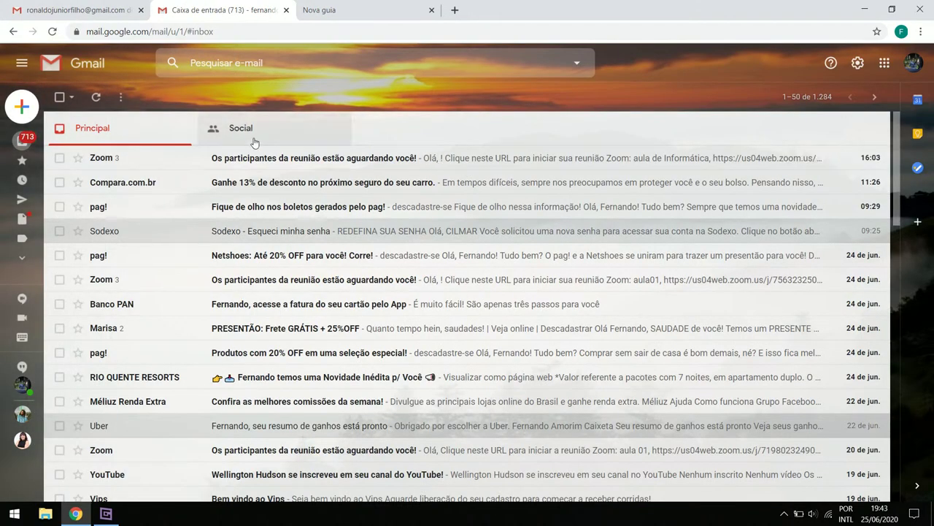
Switch back to the first account's chats and open the new-chat contact picker
mouse_move(12, 185)
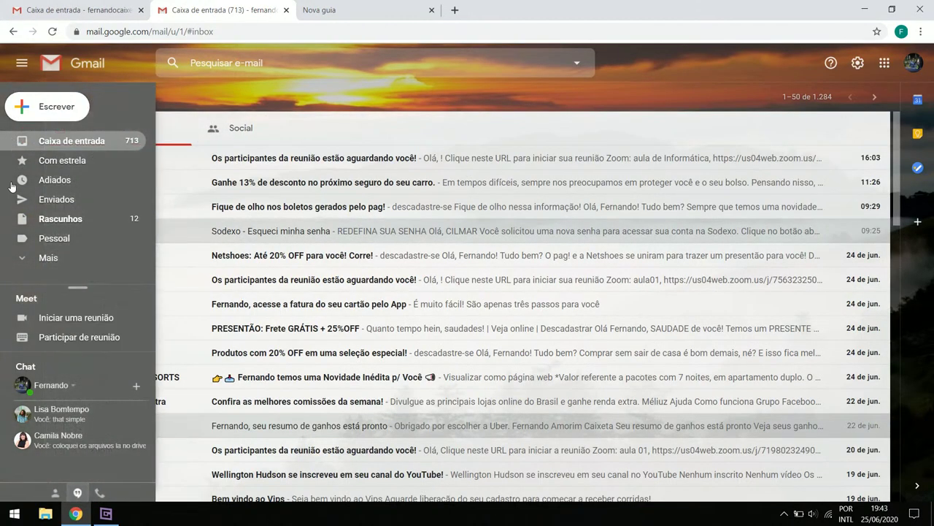
mouse_move(73, 413)
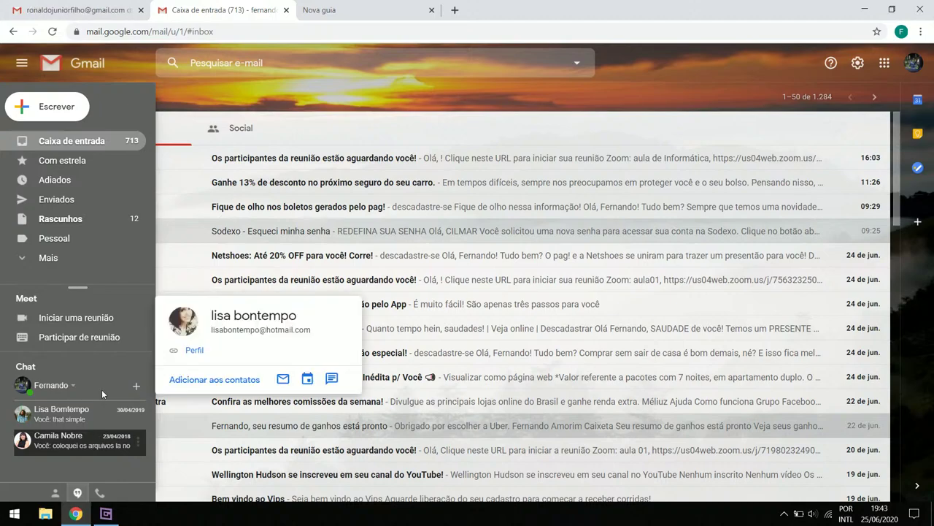
key("ctrl+1")
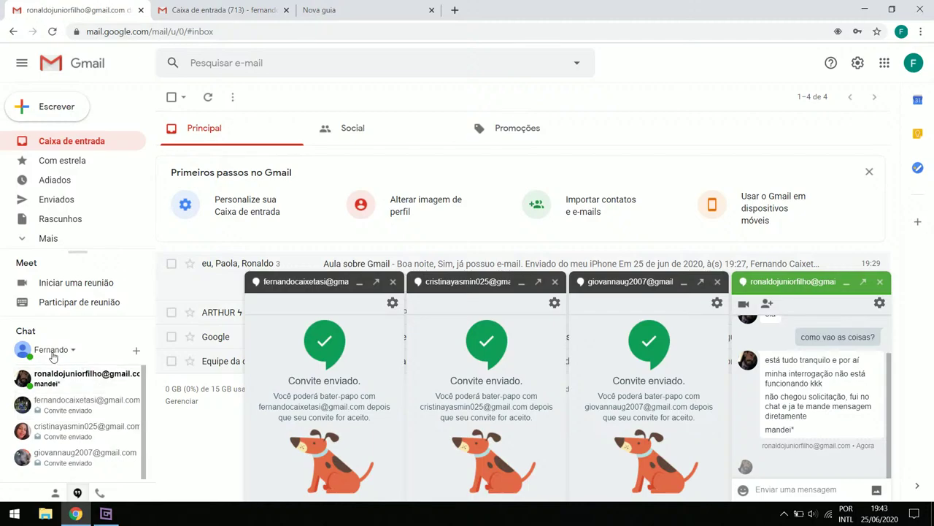
left_click(136, 355)
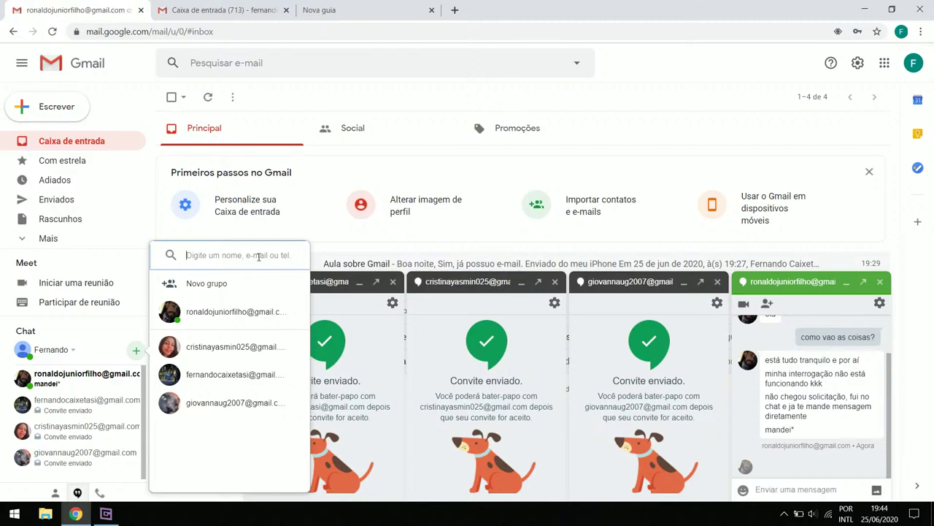
Dismiss the Nova conversa contact list
left_click(106, 513)
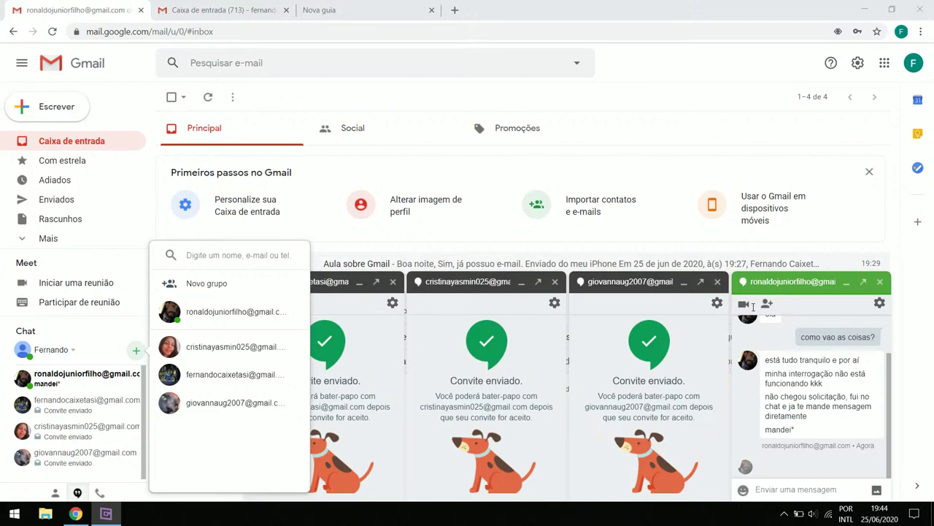
left_click(57, 340)
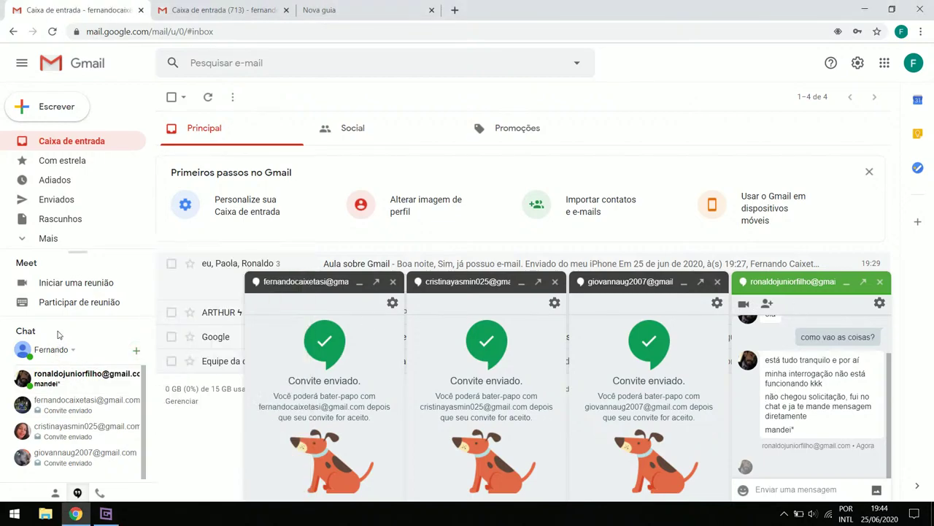
left_click(135, 351)
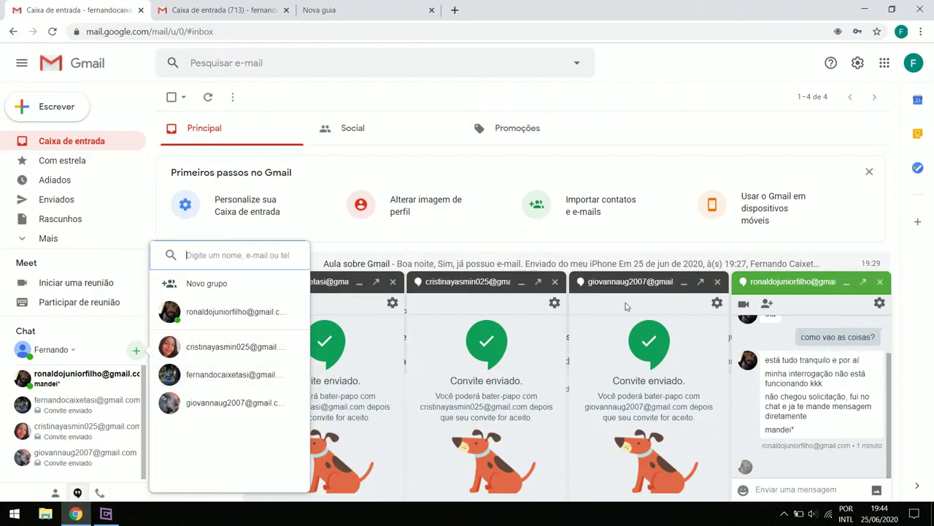
left_click(621, 287)
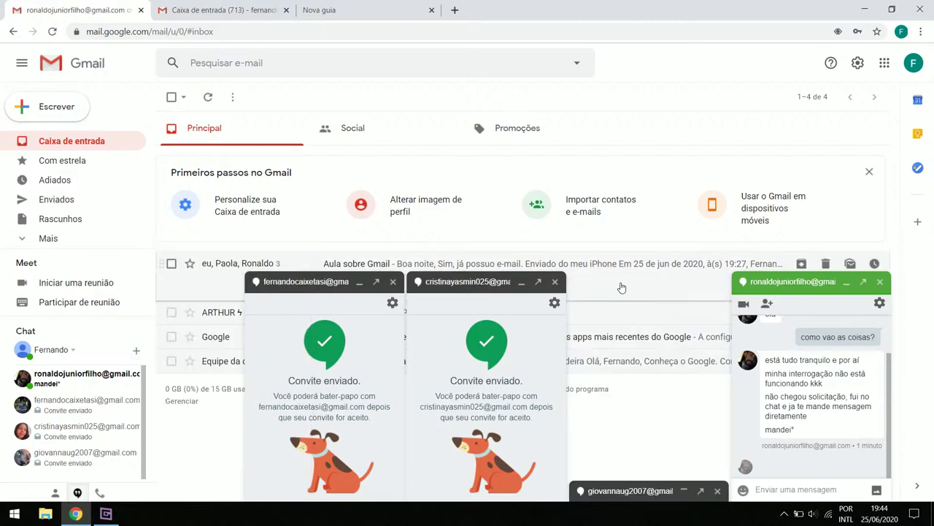
Restore the minimized chat window and mark its latest 'mandei*' reply as read
left_click(684, 493)
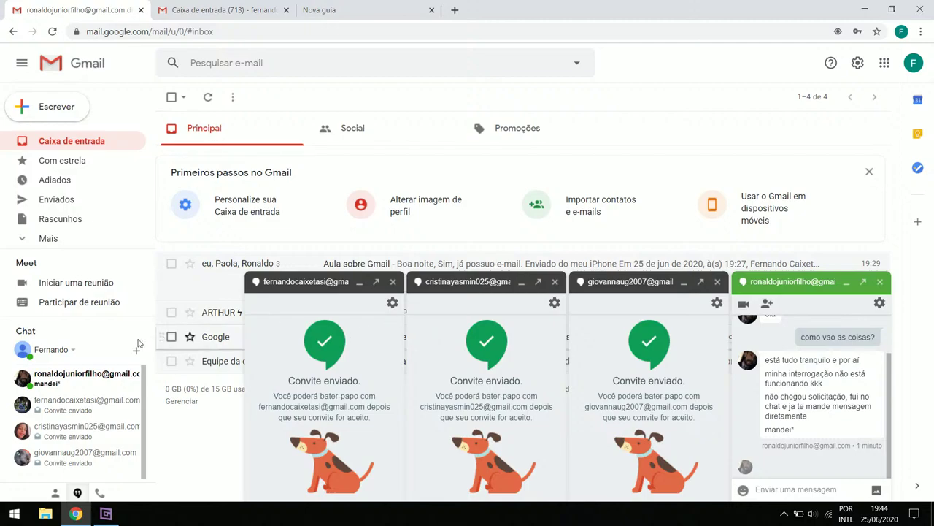
left_click(811, 413)
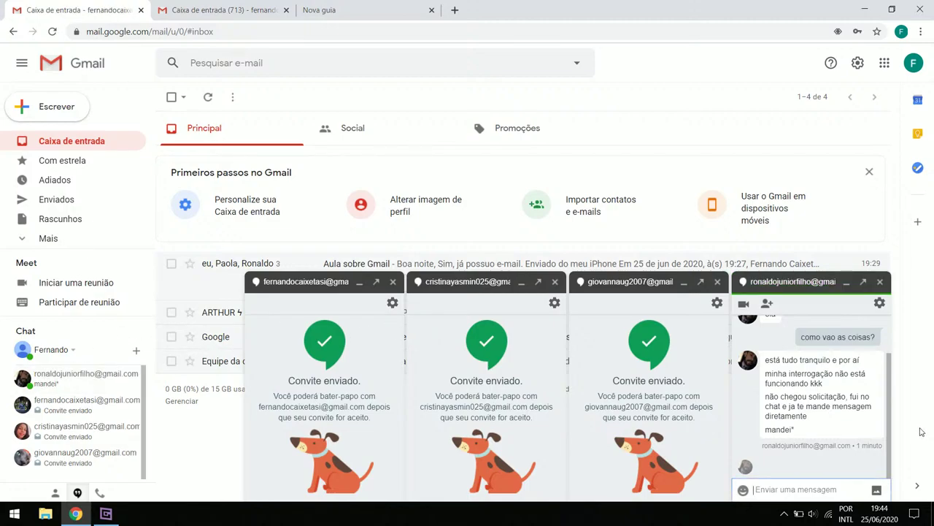
left_click(115, 513)
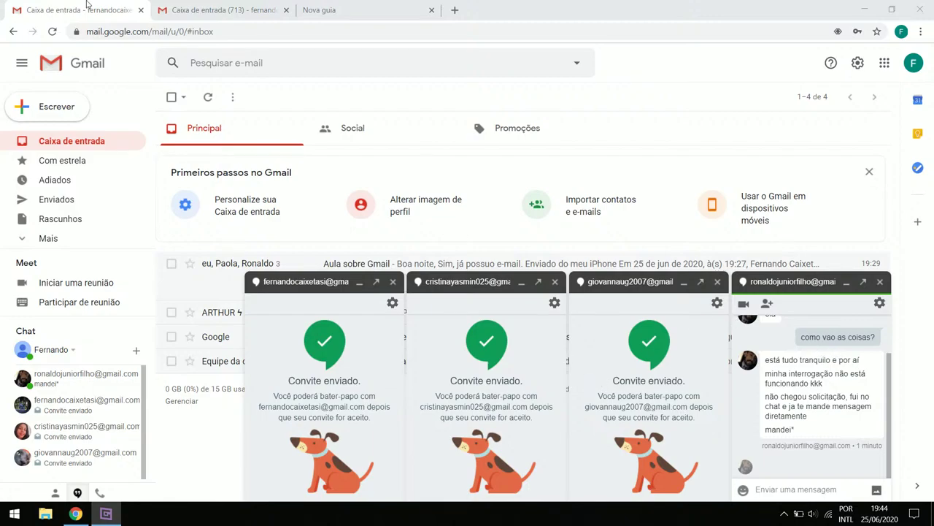
left_click(219, 11)
mouse_move(44, 144)
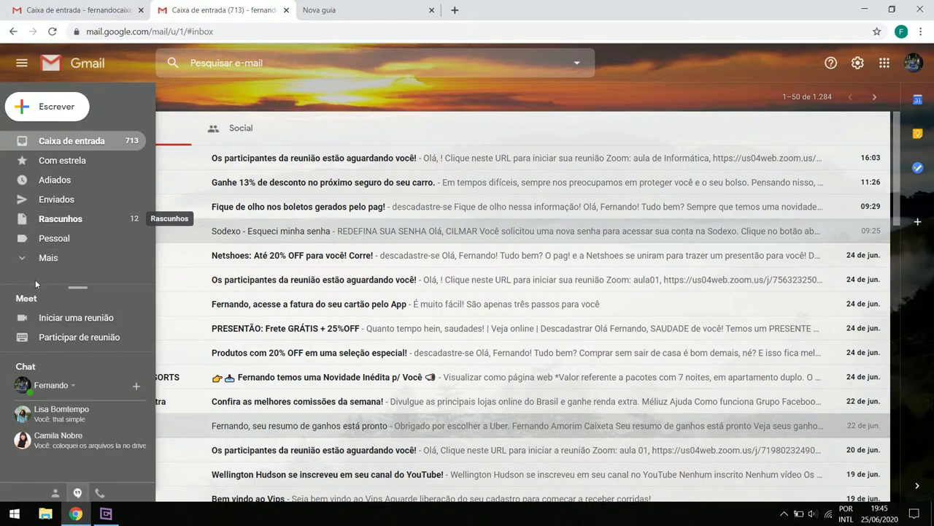
left_click(50, 257)
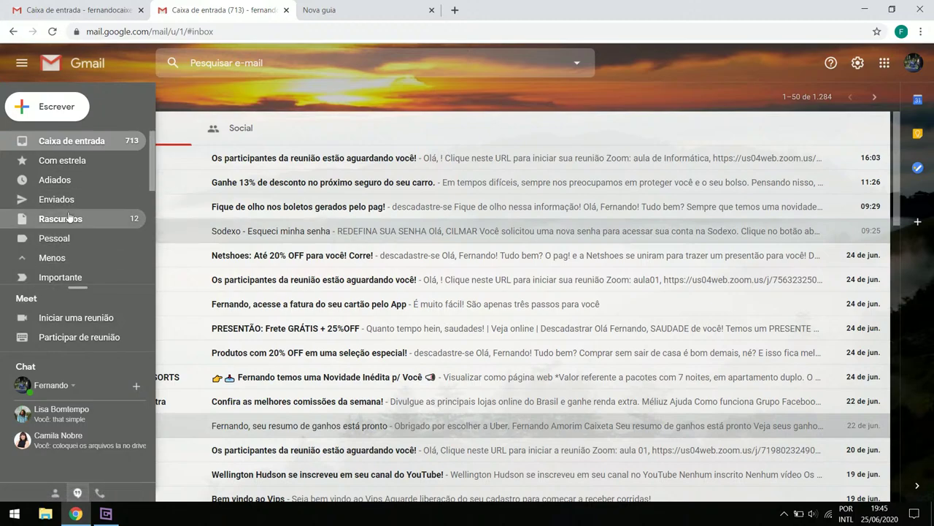
scroll(68, 217, "down", 3)
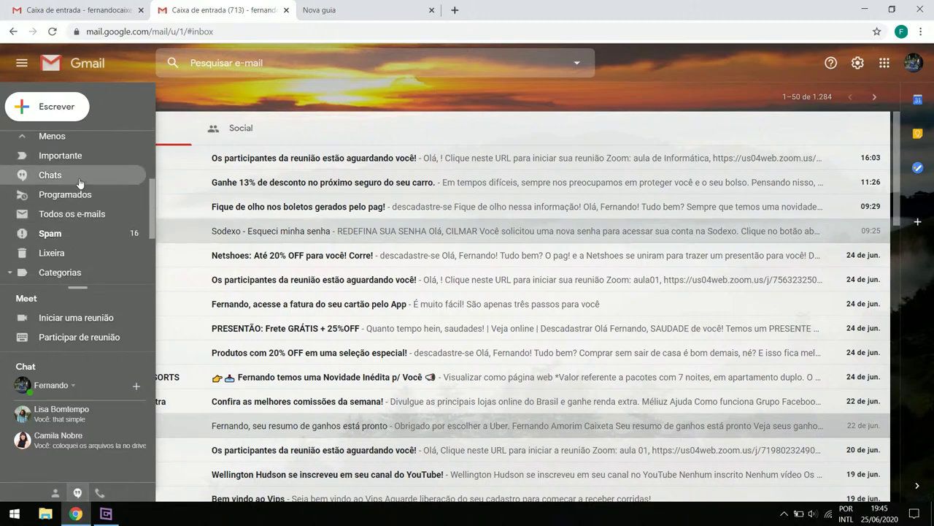
left_click(58, 182)
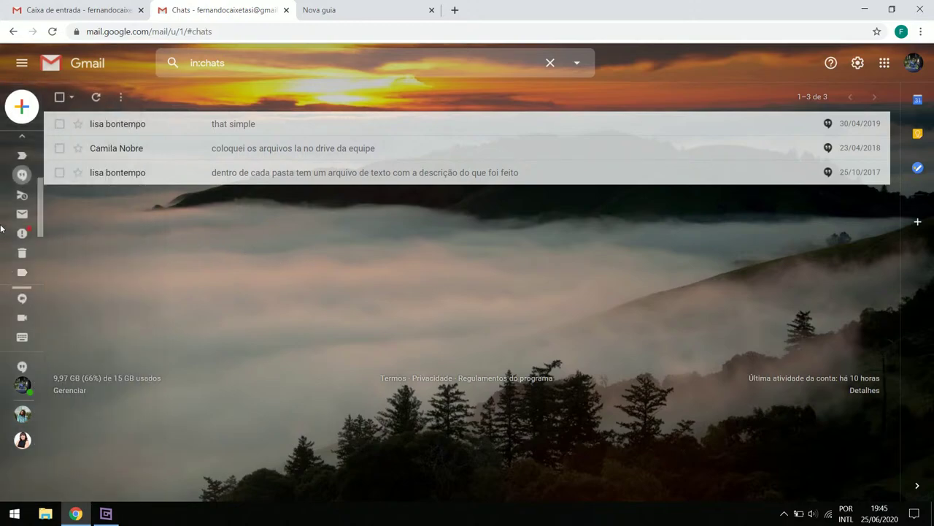
mouse_move(9, 146)
scroll(60, 190, "up", 2)
scroll(60, 190, "up", 2)
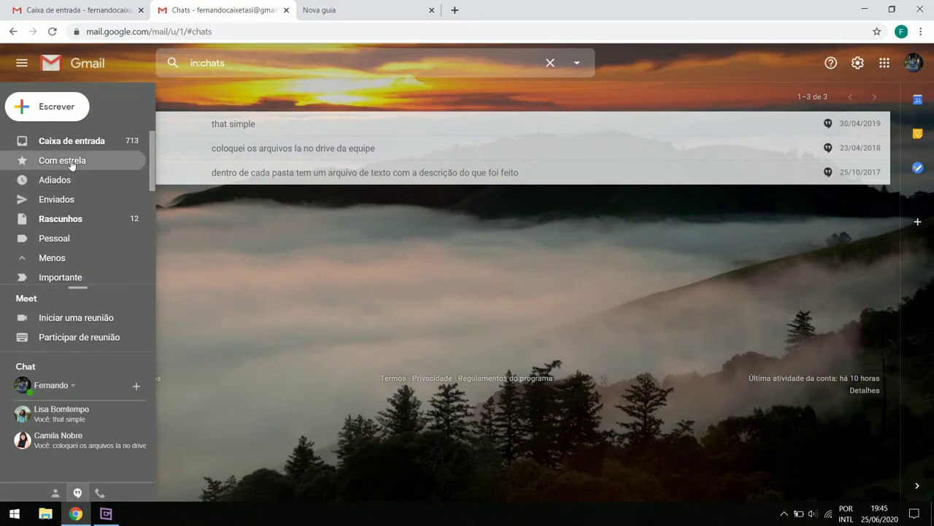
left_click(58, 140)
left_click(58, 6)
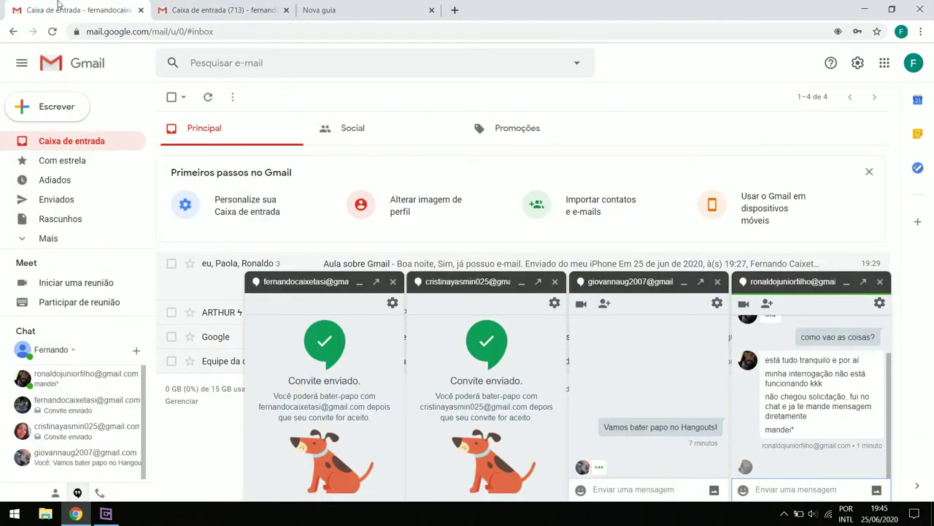
Reply 'oi' in the newest chat, then switch to the second account's inbox tab
left_click(642, 489)
type("oi giovana")
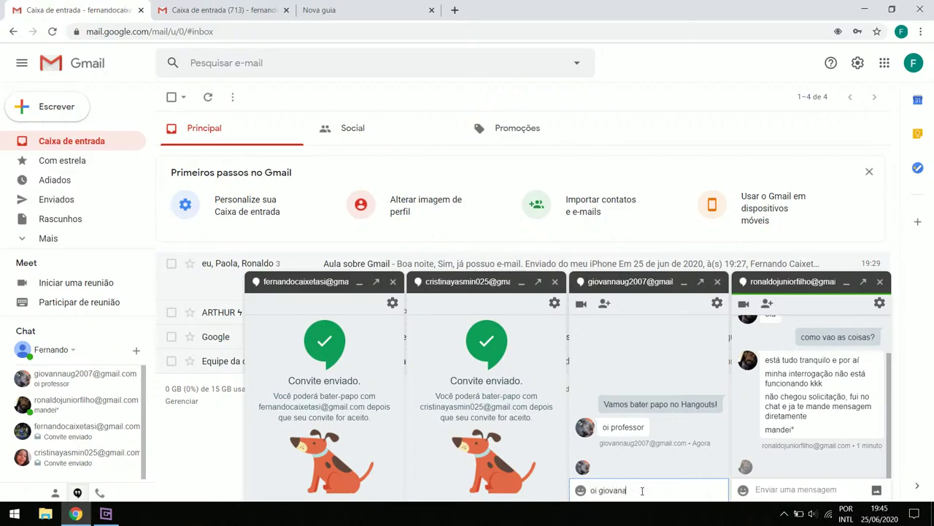
key("Return")
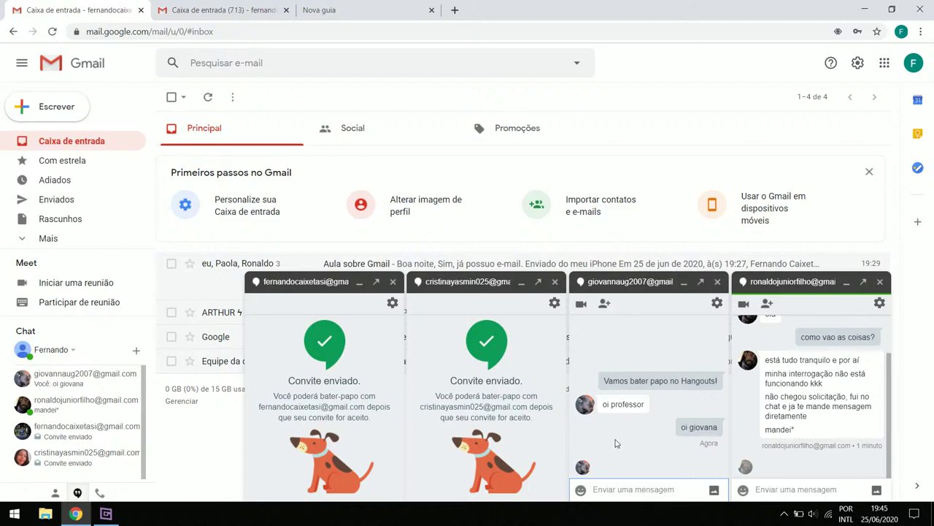
left_click(230, 7)
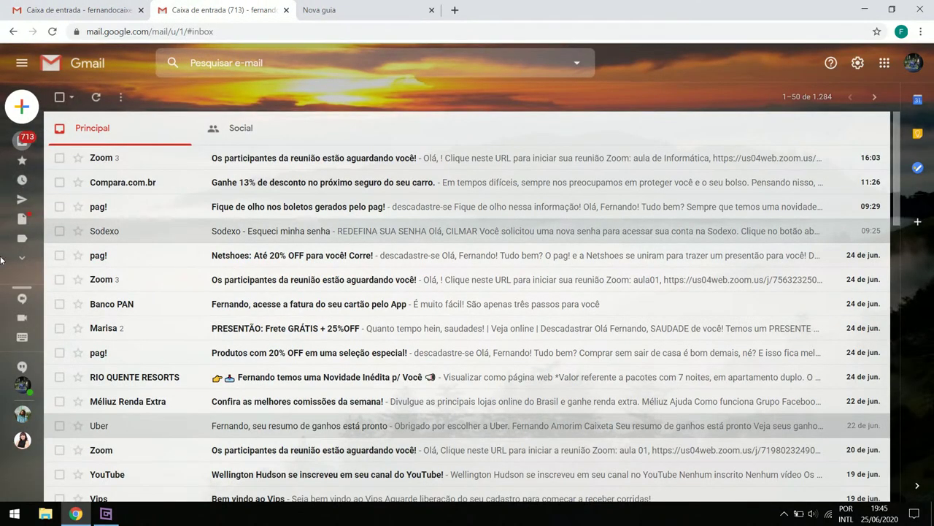
mouse_move(14, 263)
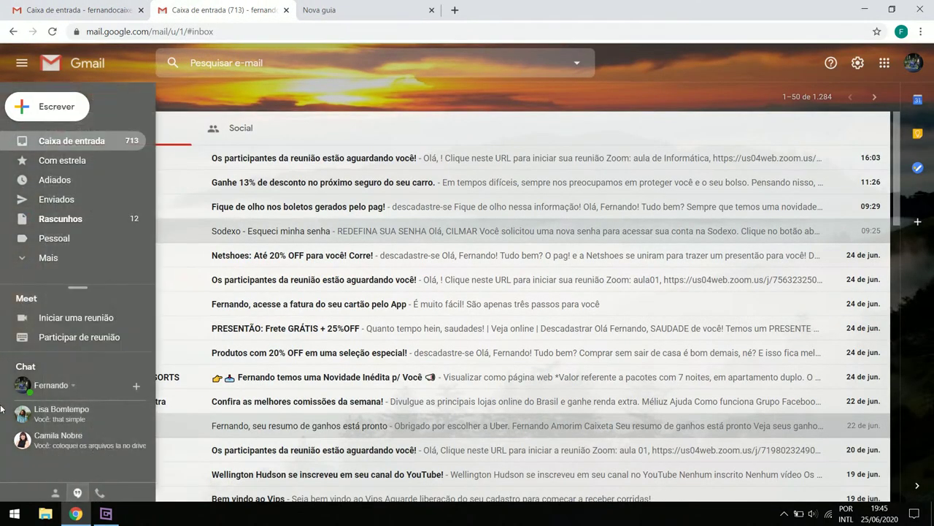
Search Nova conversa for the first account's e-mail address and open a chat with it
left_click(136, 388)
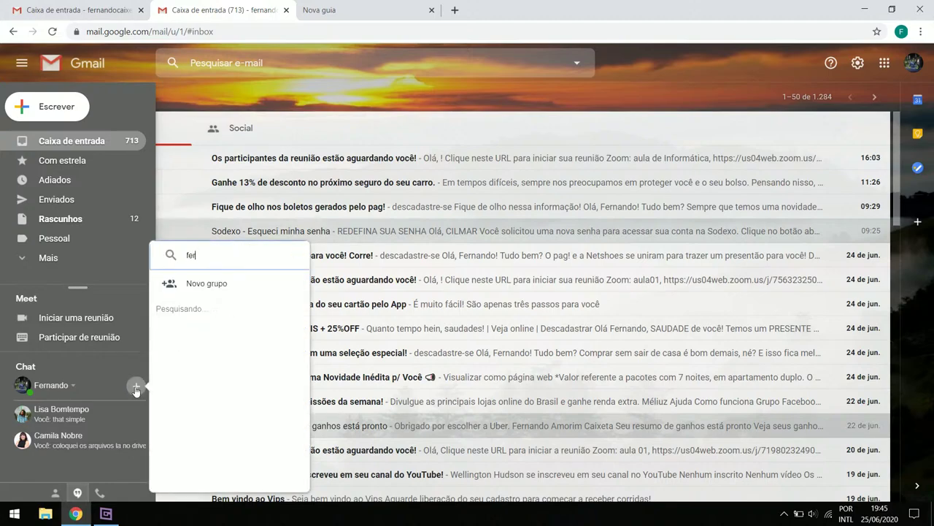
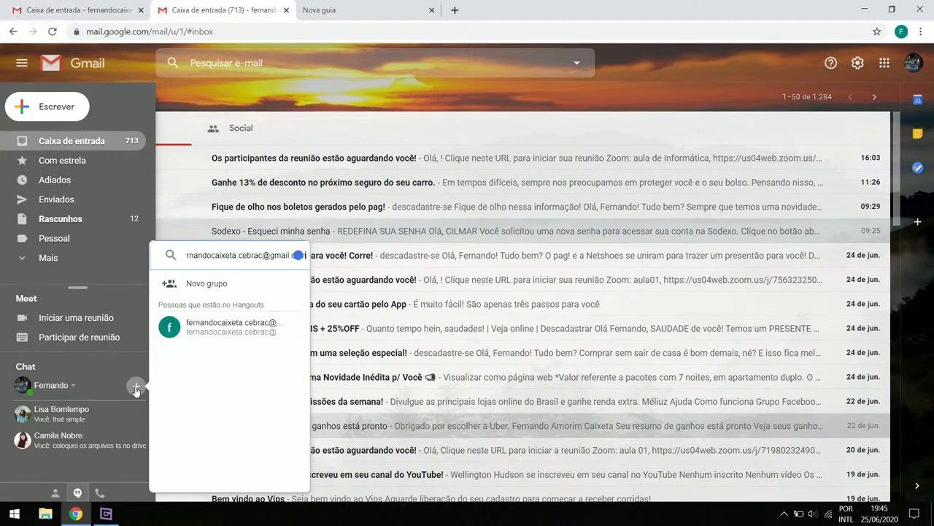
left_click(218, 336)
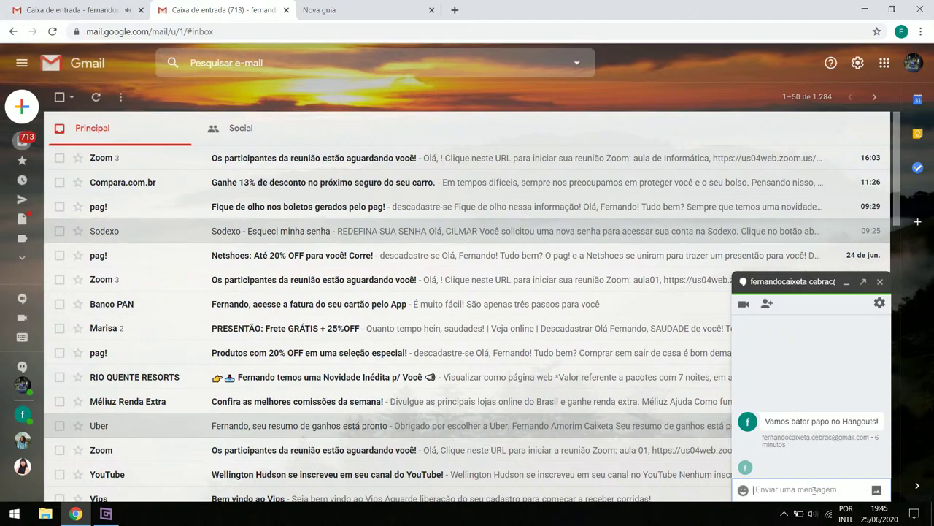
Send an 'oi' greeting to the first account's owner, then return to the first account's tab
type("oi")
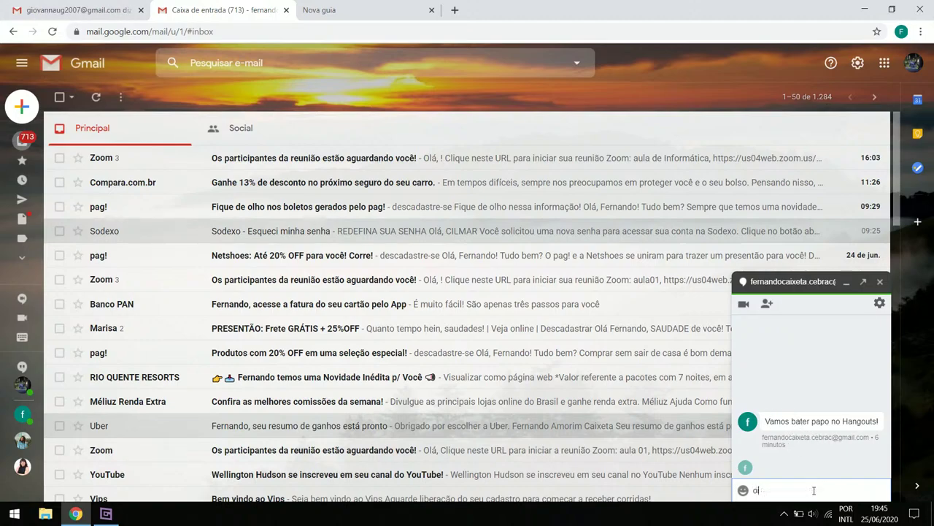
type(" Fernando")
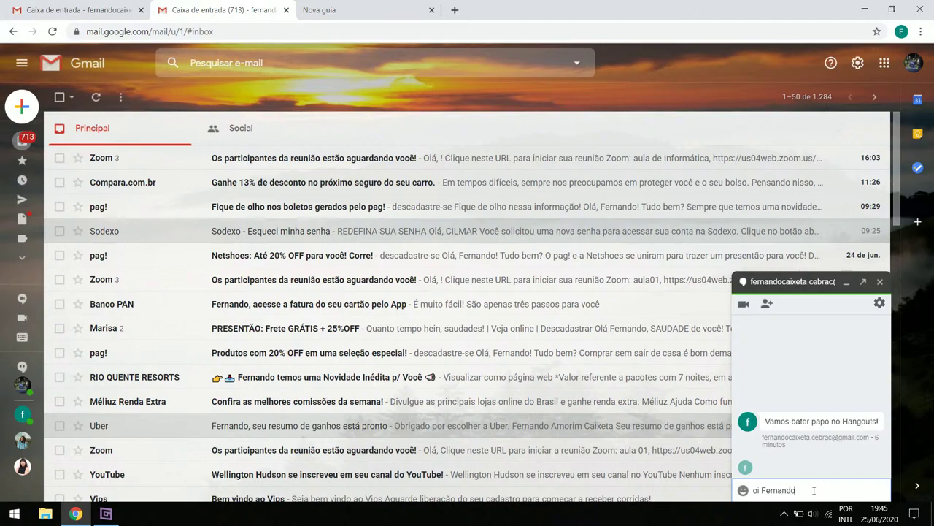
key("Return")
left_click(44, 9)
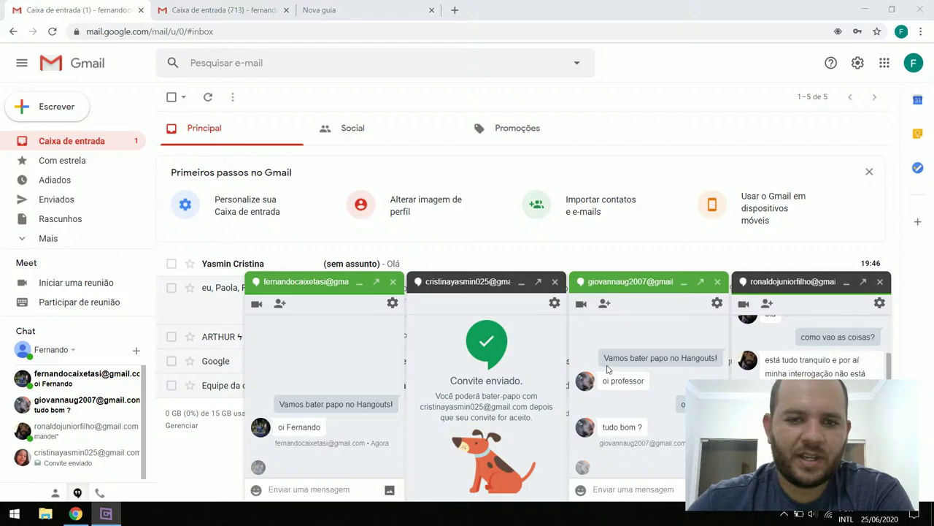
In the second account's tab, close the chat with the first account
left_click(281, 469)
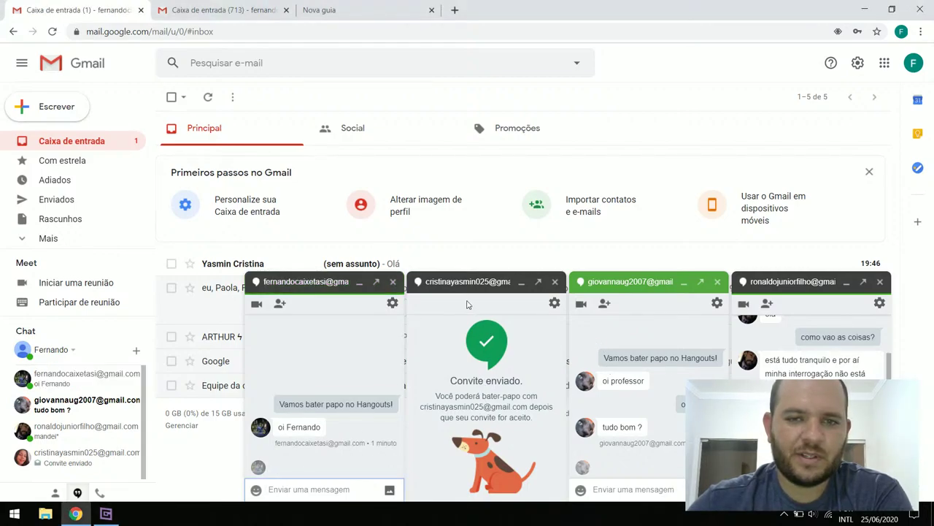
left_click(106, 515)
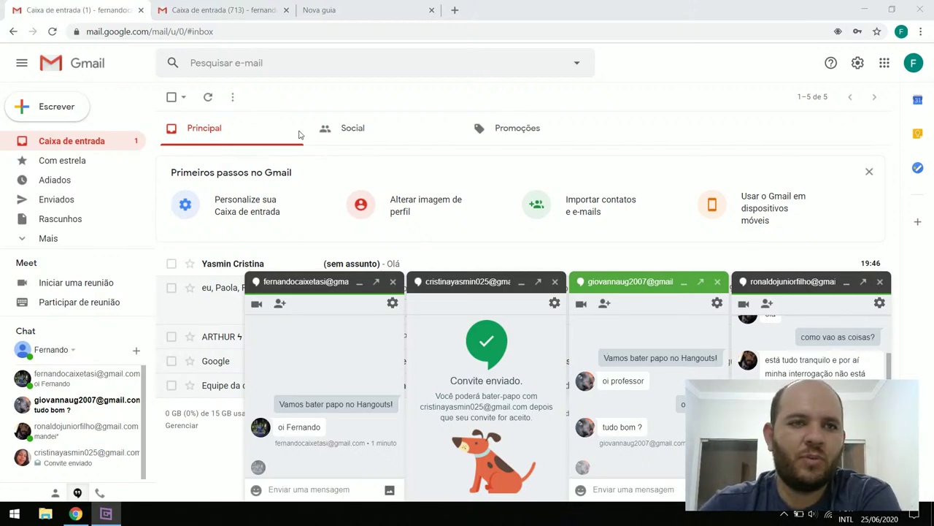
left_click(223, 10)
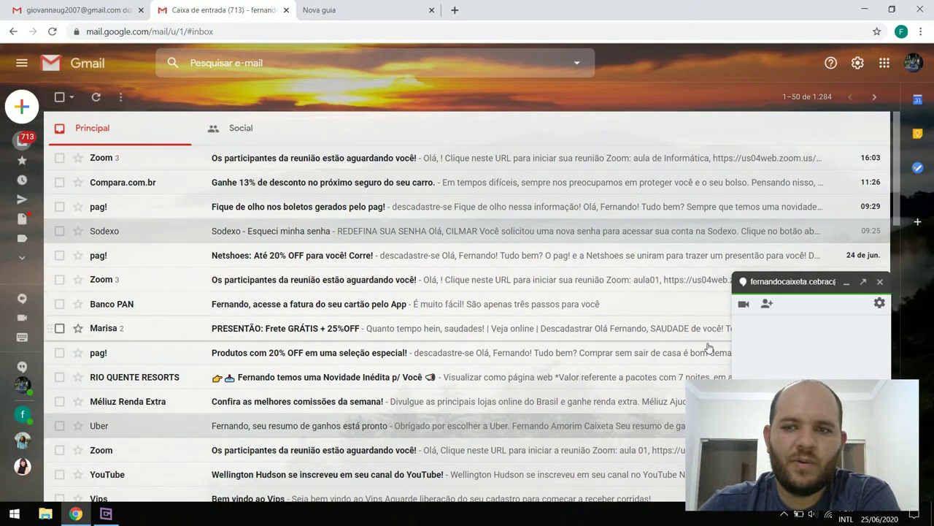
left_click(880, 282)
Close the empty new browser tab, then close the chat window ending in 'mandei*'
mouse_move(2, 137)
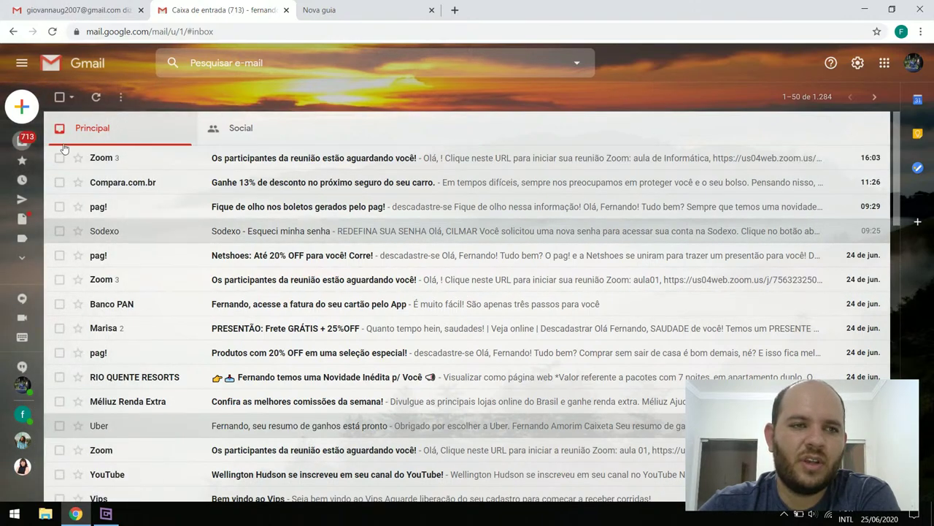
mouse_move(22, 255)
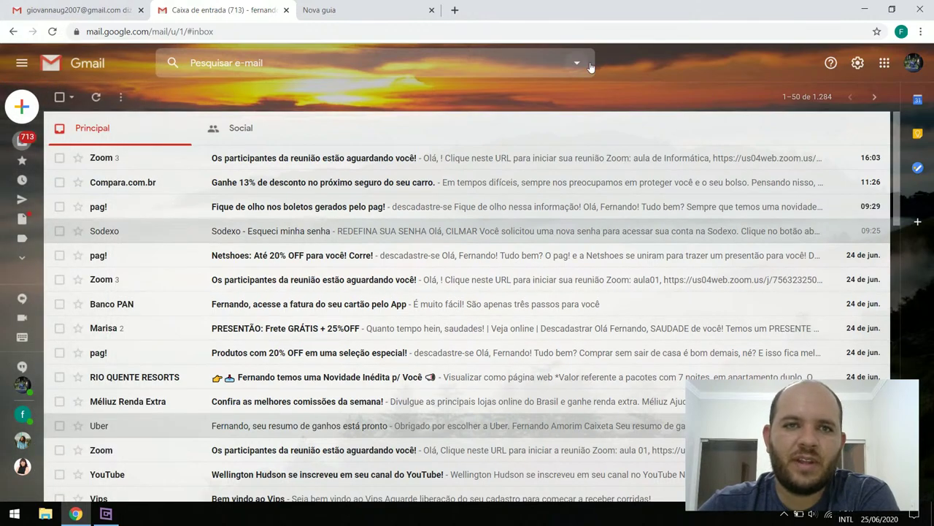
left_click(432, 9)
left_click(93, 4)
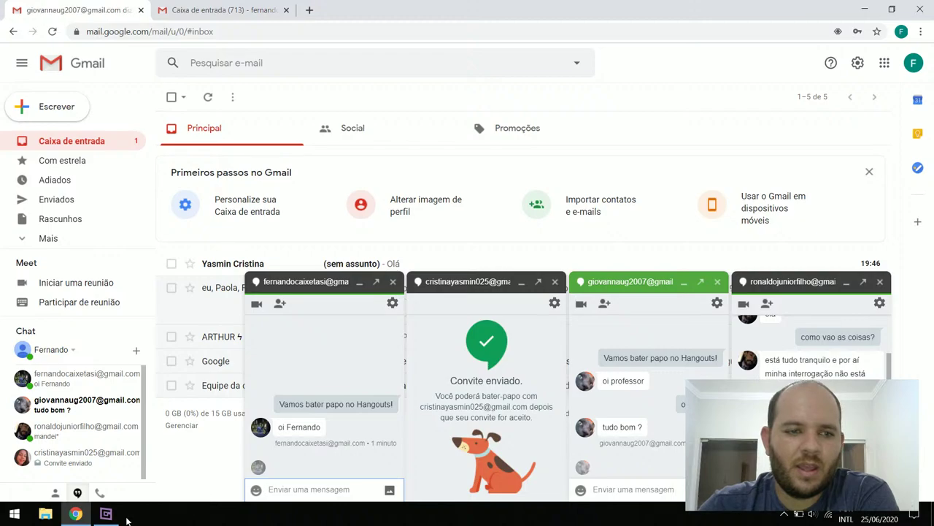
left_click(104, 515)
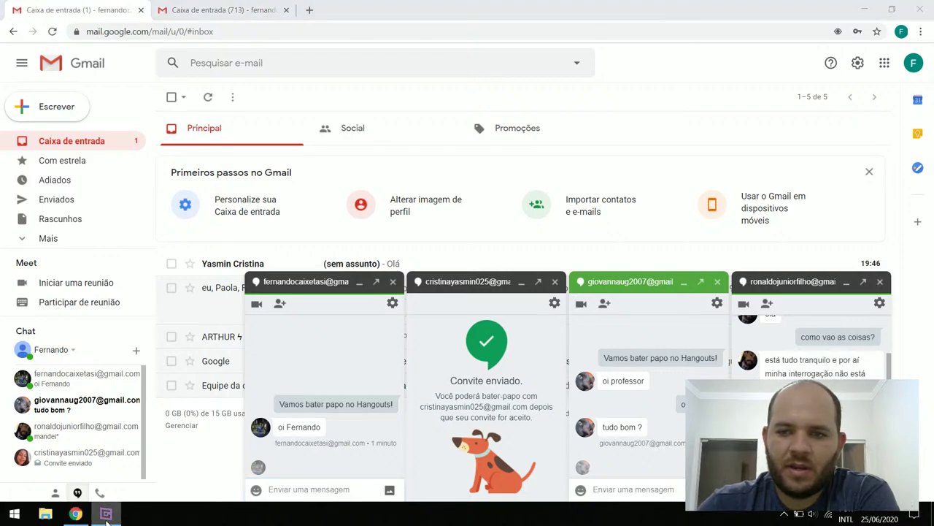
left_click(109, 517)
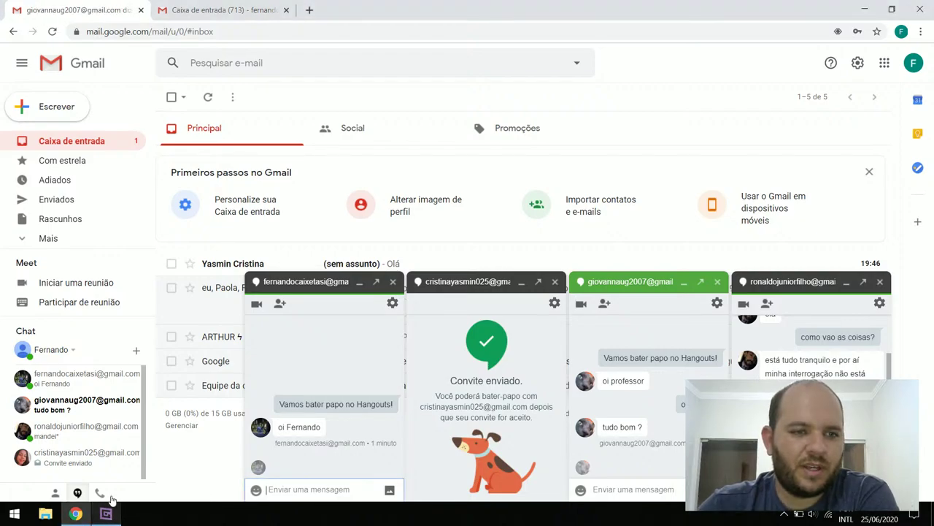
left_click(90, 384)
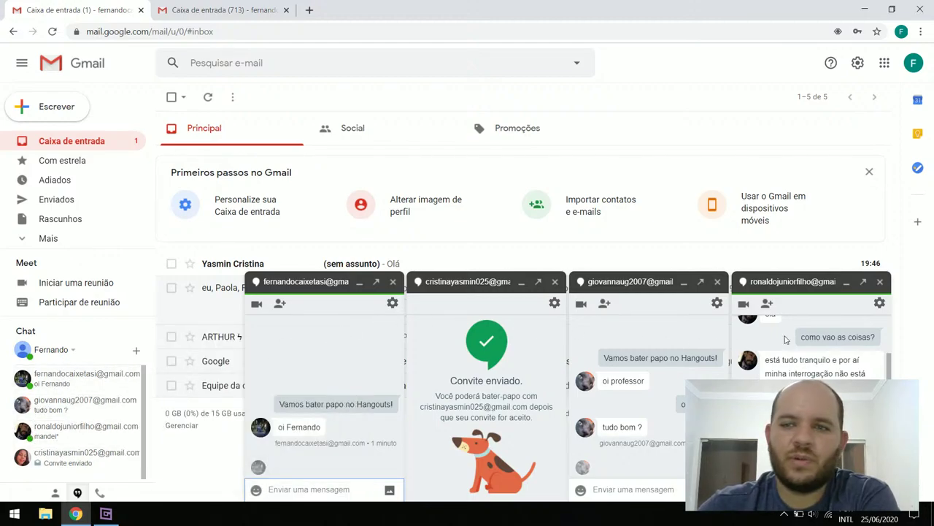
left_click(880, 282)
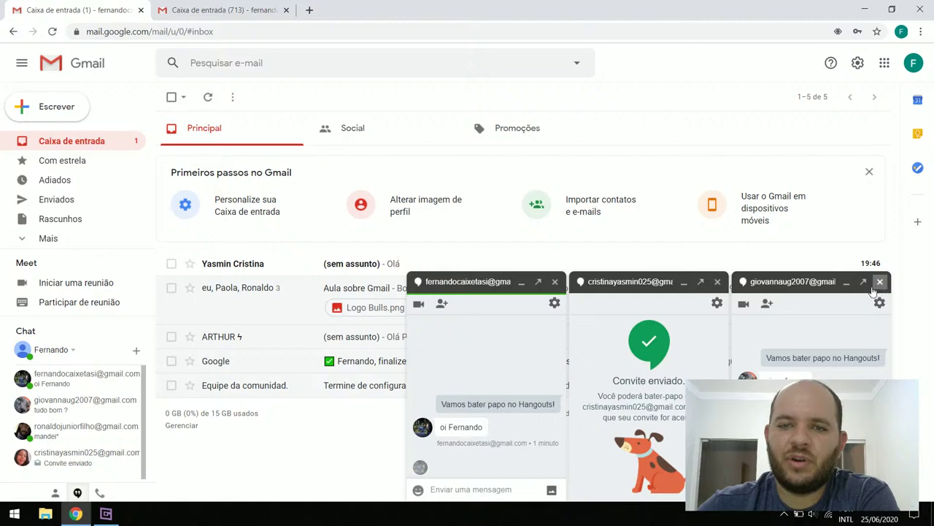
Close another chat window, then briefly reopen a contact's chat via Nova conversa and close it
left_click(880, 281)
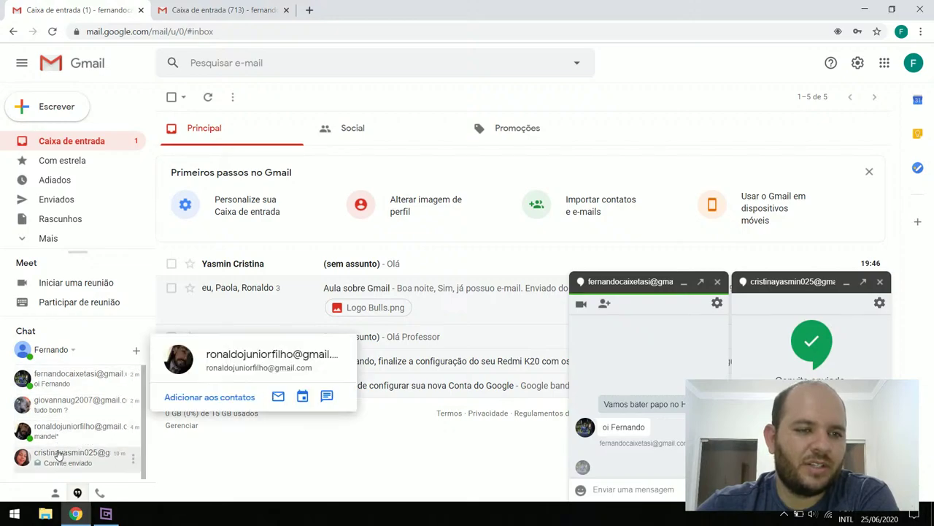
left_click(137, 351)
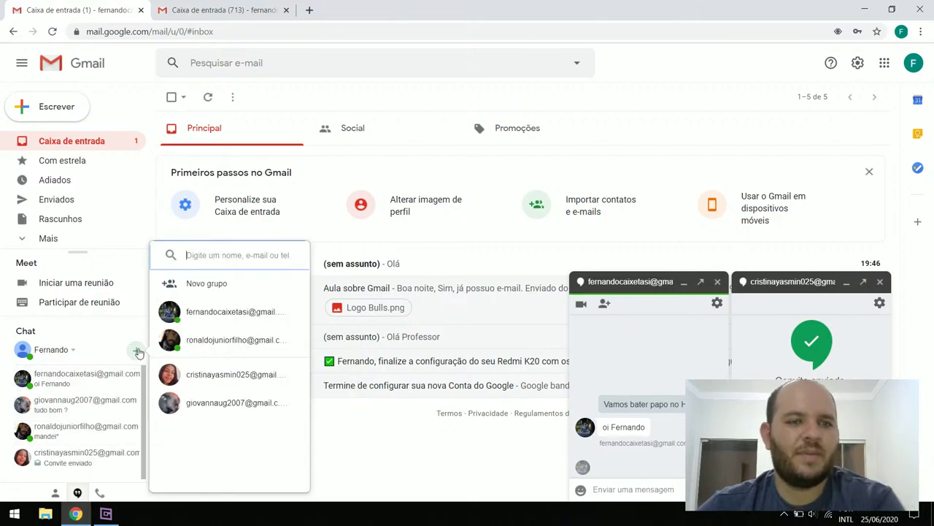
type("ronaldo")
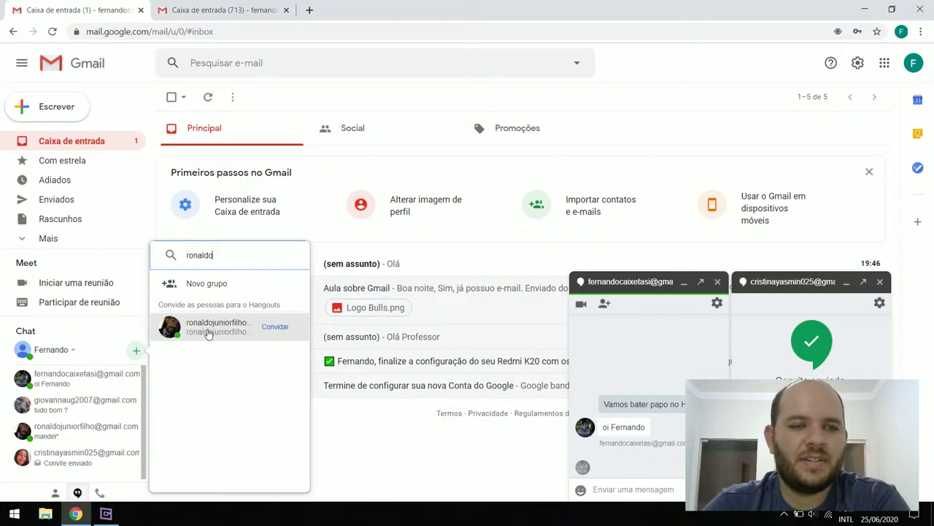
left_click(209, 328)
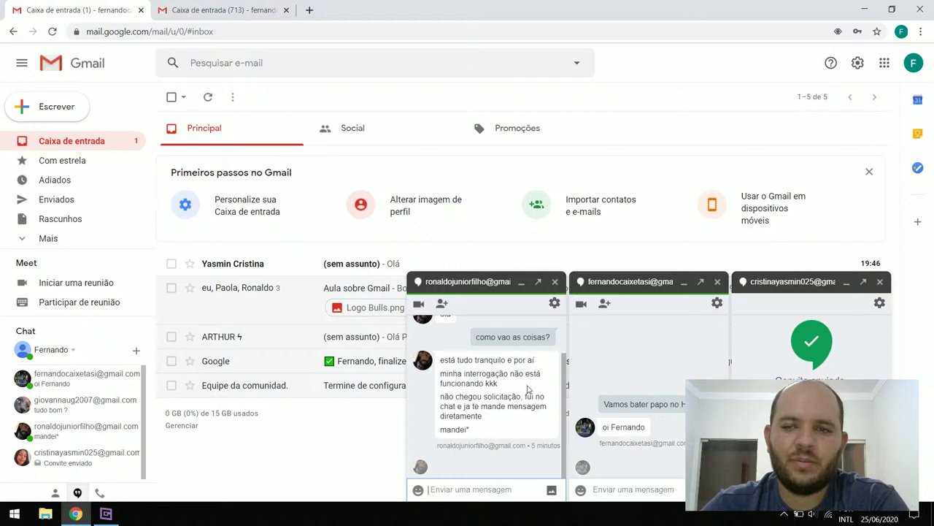
left_click(555, 281)
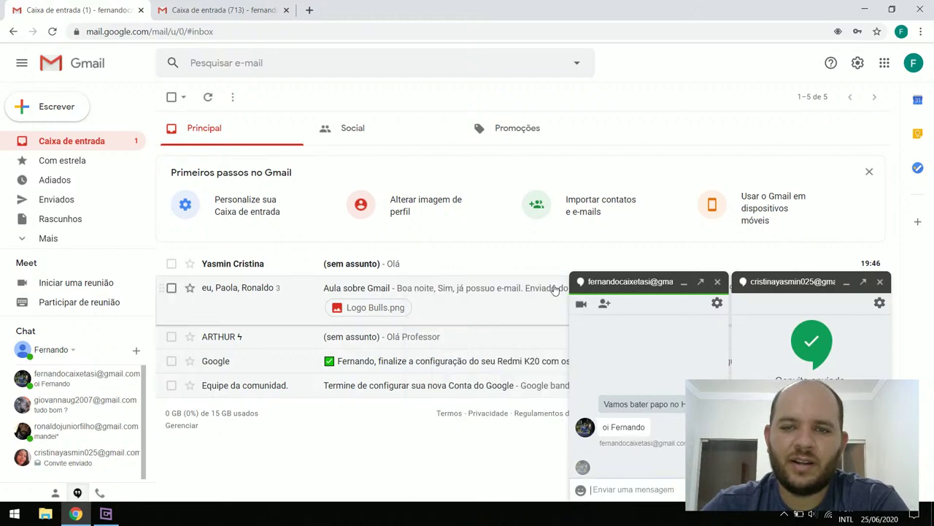
Close the next chat window and come back to the Gmail browser window
left_click(718, 283)
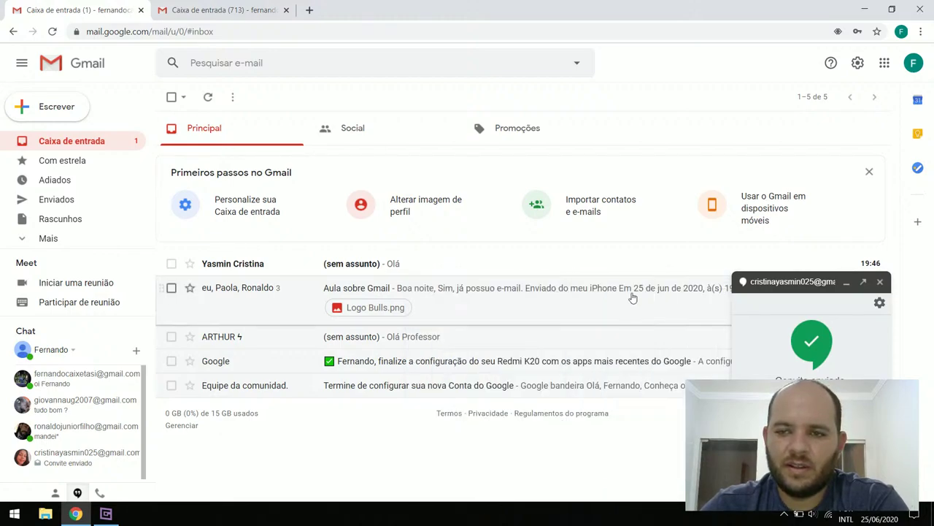
left_click(107, 514)
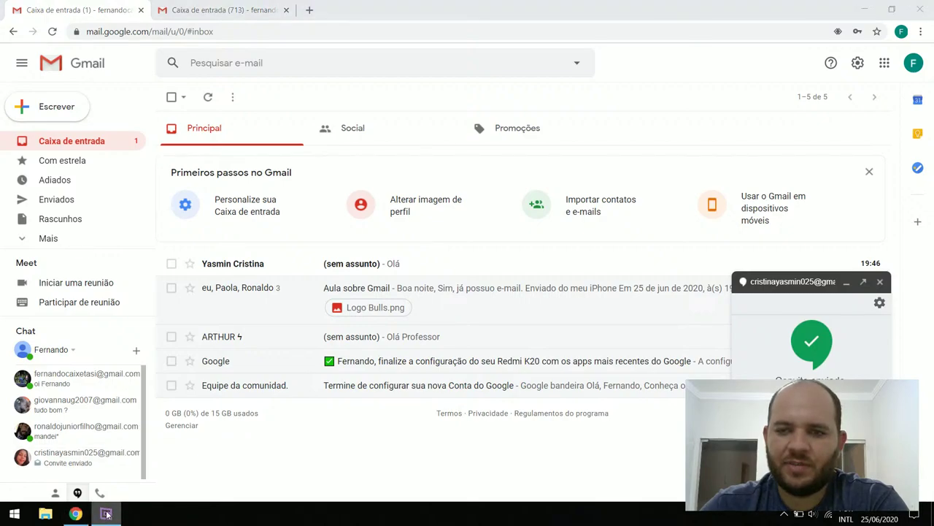
left_click(107, 514)
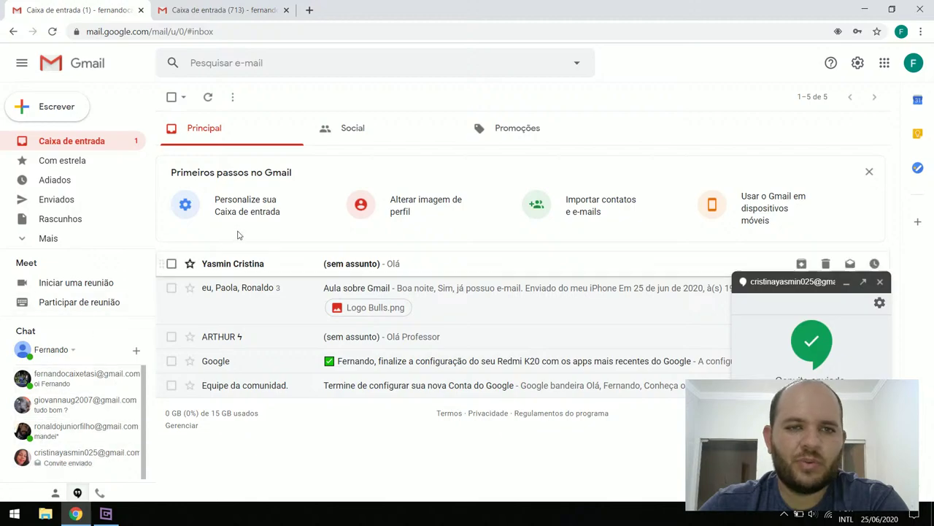
Reload the inbox, open the newest subjectless email and return to the list
left_click(89, 140)
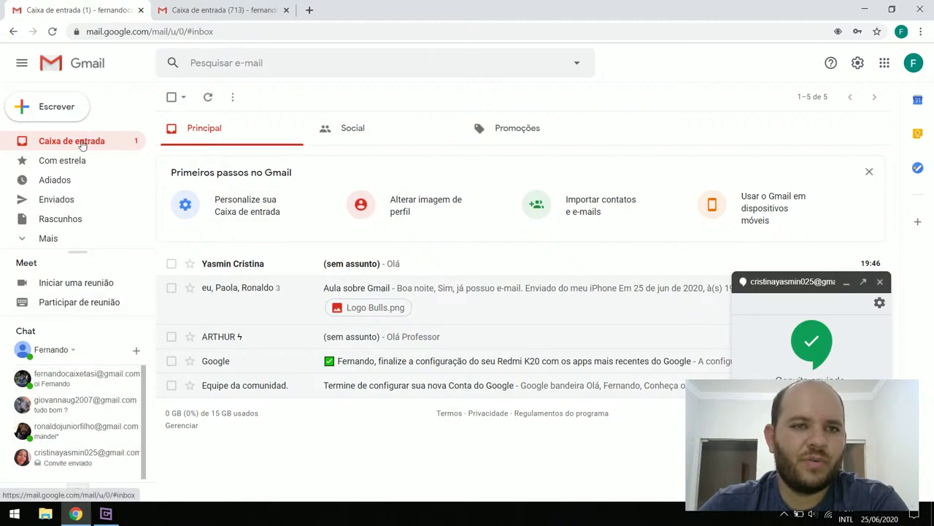
left_click(232, 265)
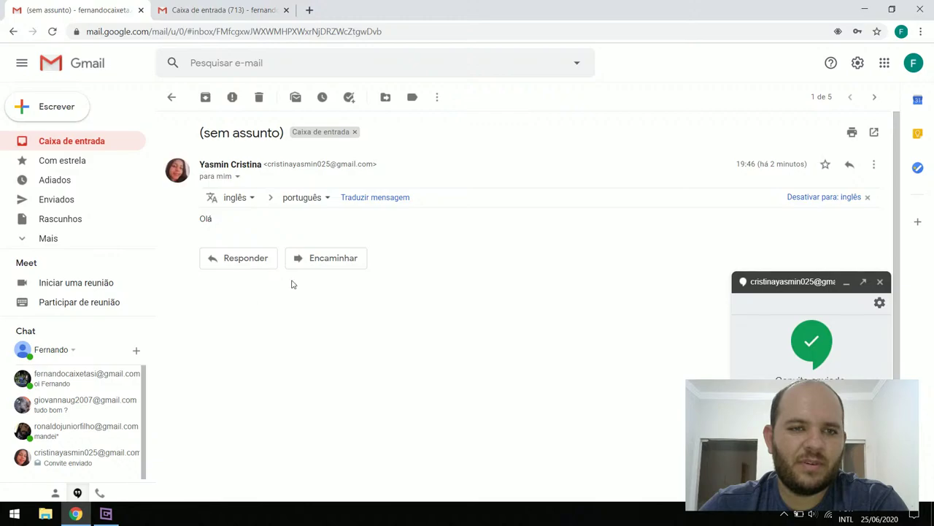
left_click(99, 143)
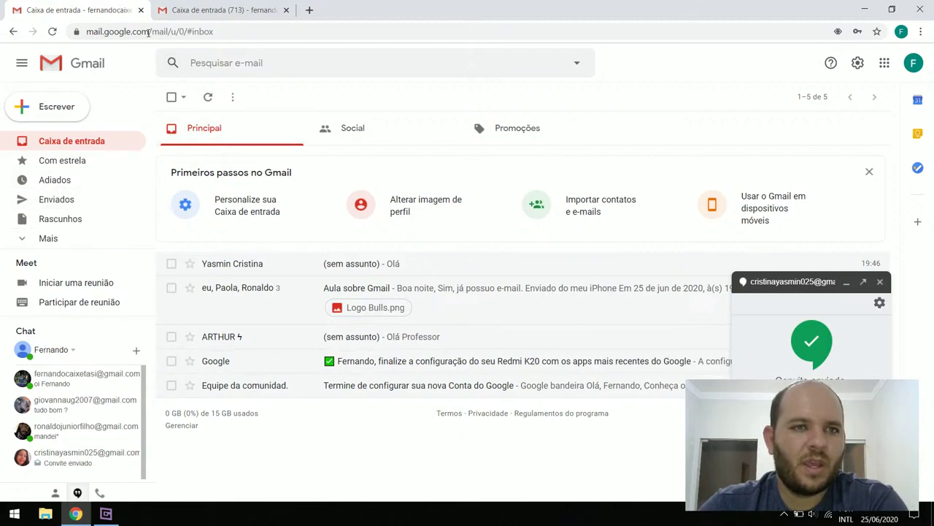
Close the second Gmail inbox tab and minimize the remaining chat window
left_click(219, 10)
mouse_move(93, 143)
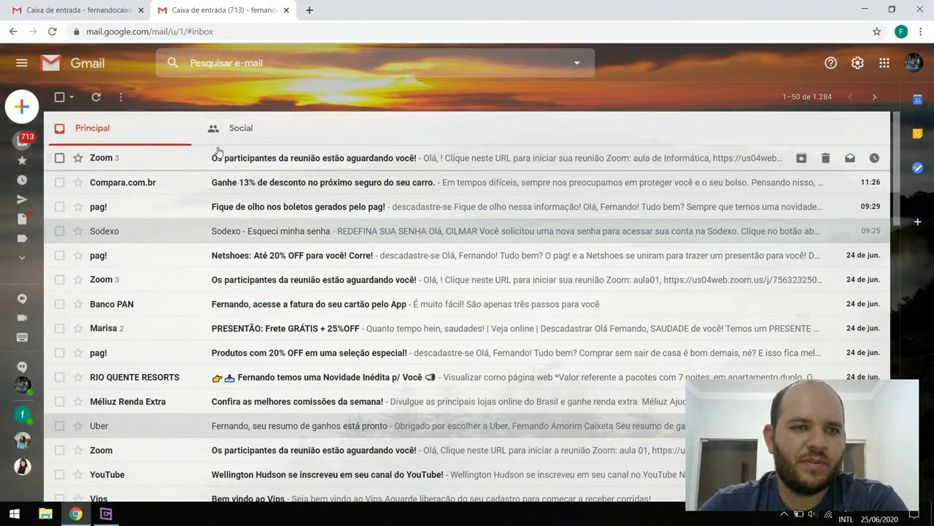
left_click(286, 10)
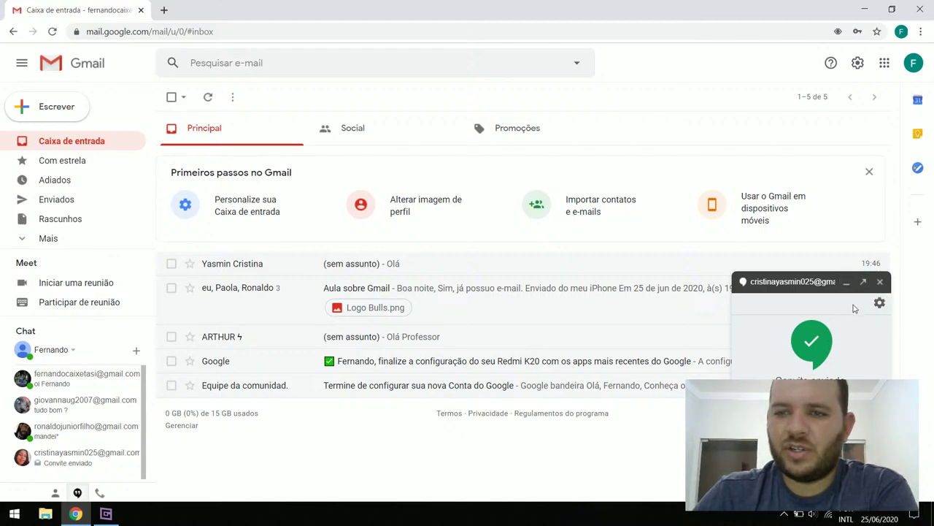
left_click(847, 282)
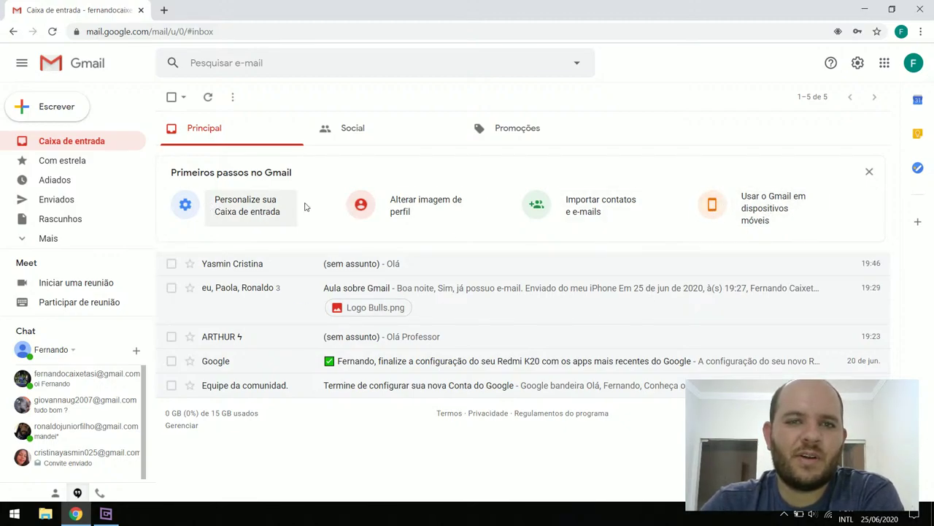
In Quick settings, cycle the inbox density through Regular, Compacto and Padrão, finishing on Padrão
left_click(261, 208)
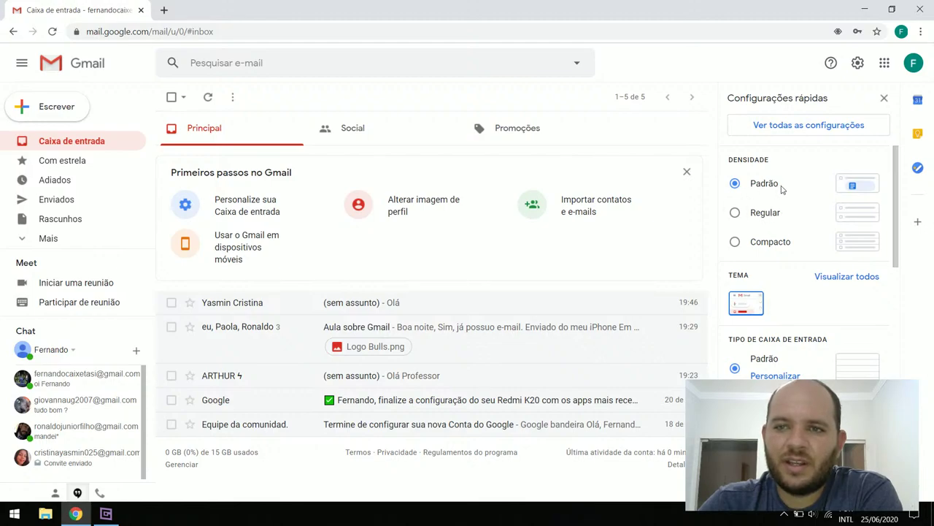
left_click(736, 213)
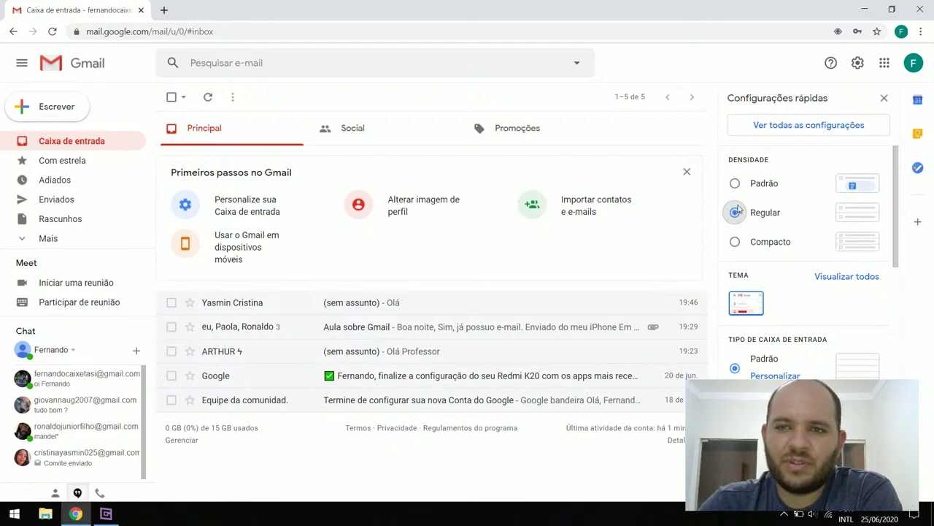
left_click(735, 183)
left_click(735, 213)
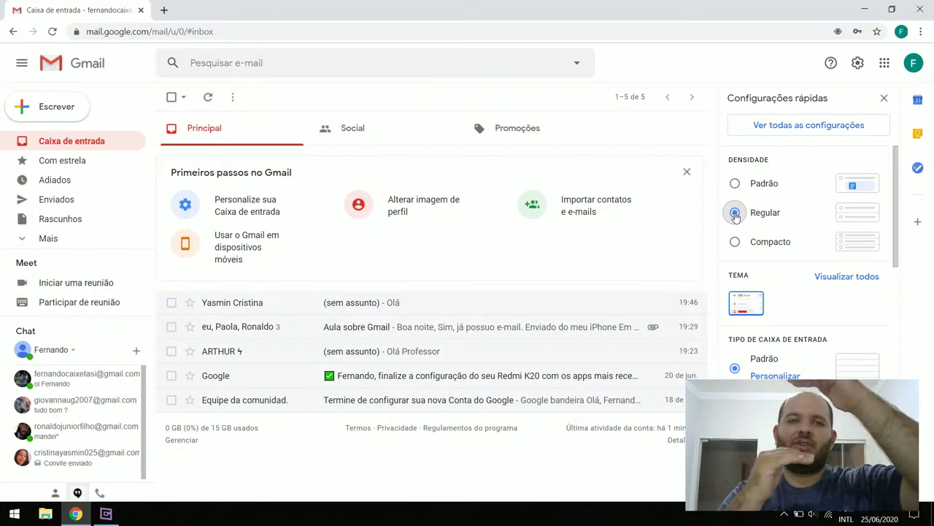
left_click(735, 184)
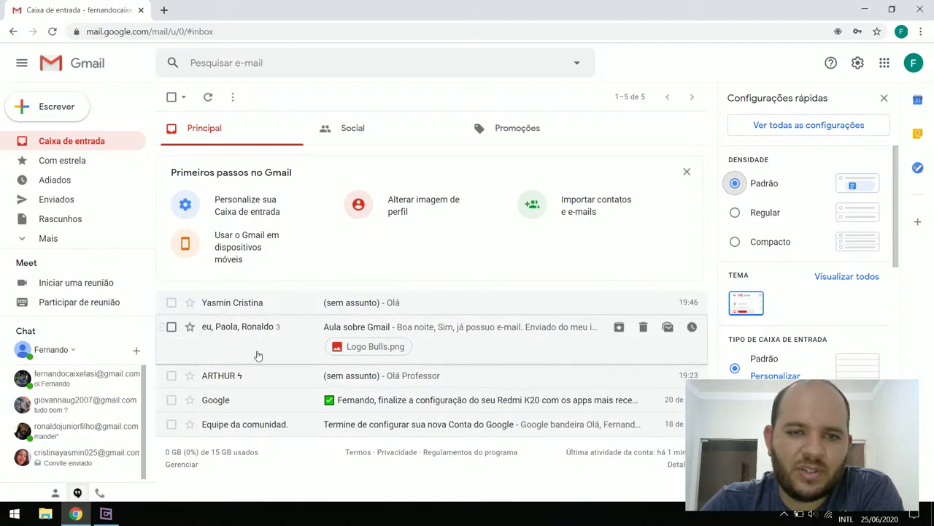
left_click(735, 212)
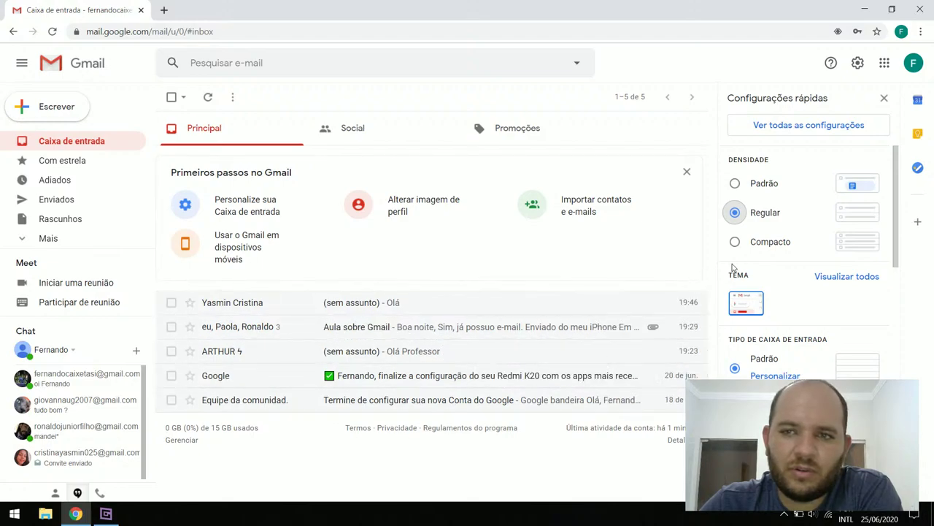
left_click(735, 244)
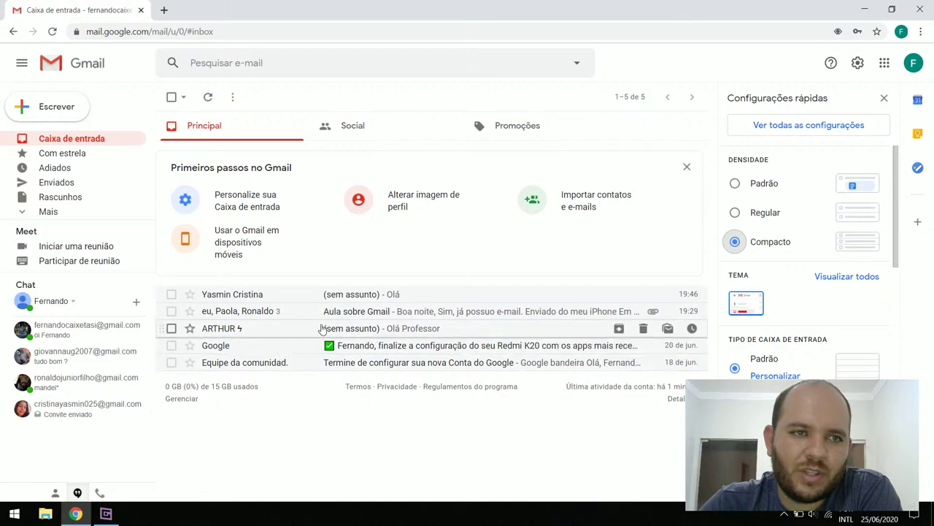
left_click(735, 212)
left_click(735, 185)
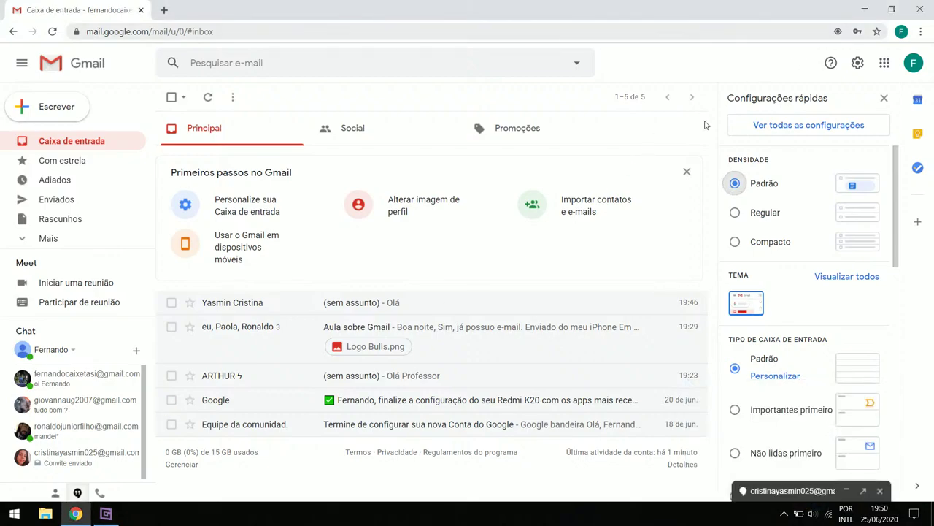
left_click(734, 212)
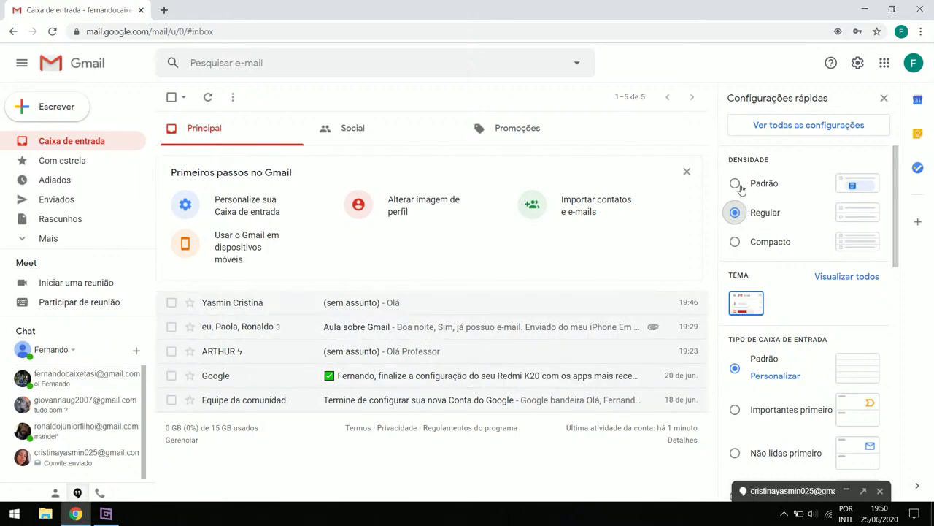
left_click(736, 184)
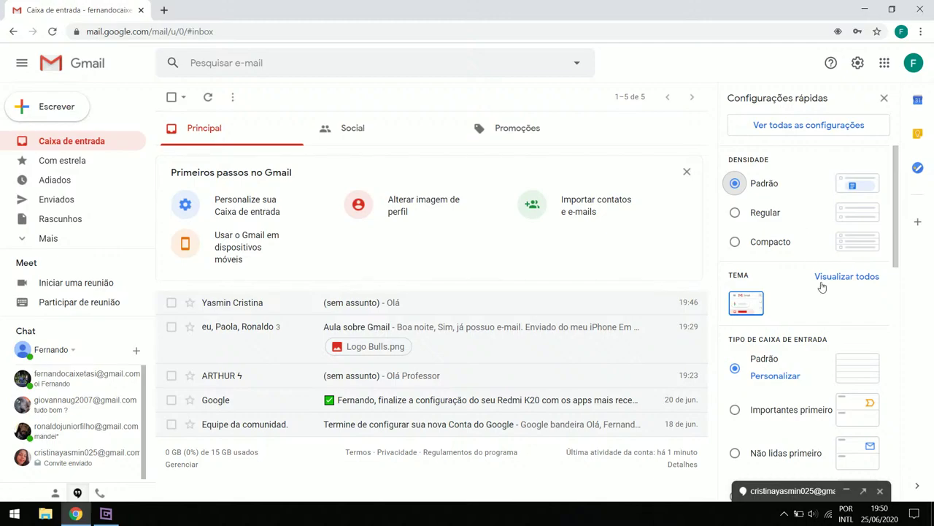
Try the Importantes primeiro and Não lidas primeiro inbox types, then switch back to Padrão
scroll(827, 310, "down", 2)
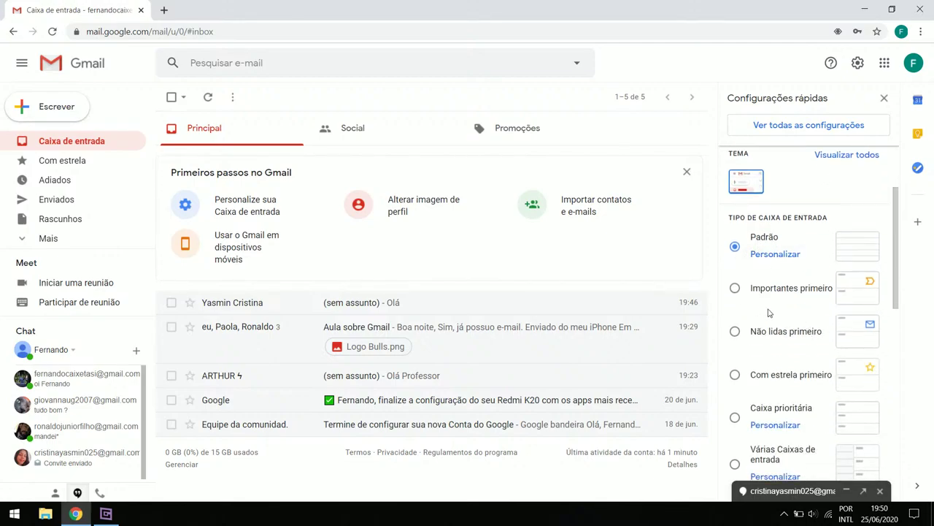
left_click(738, 289)
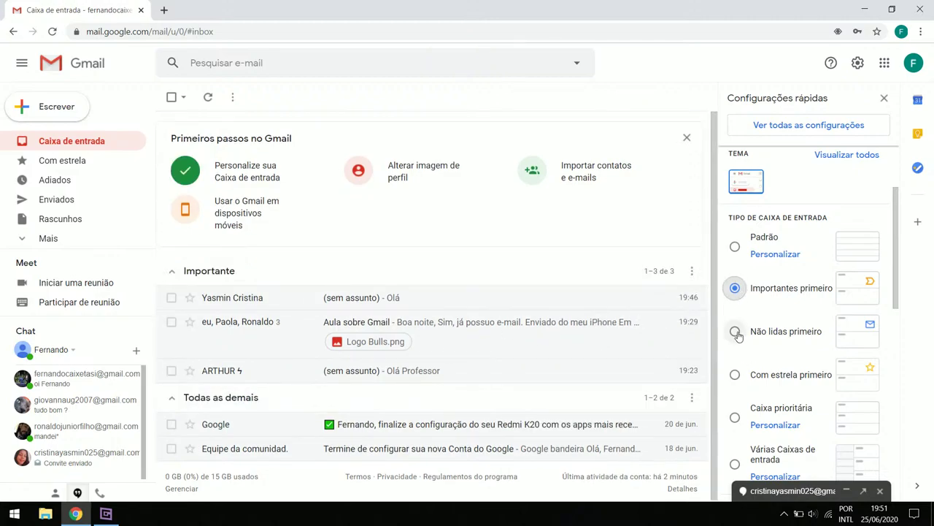
left_click(735, 331)
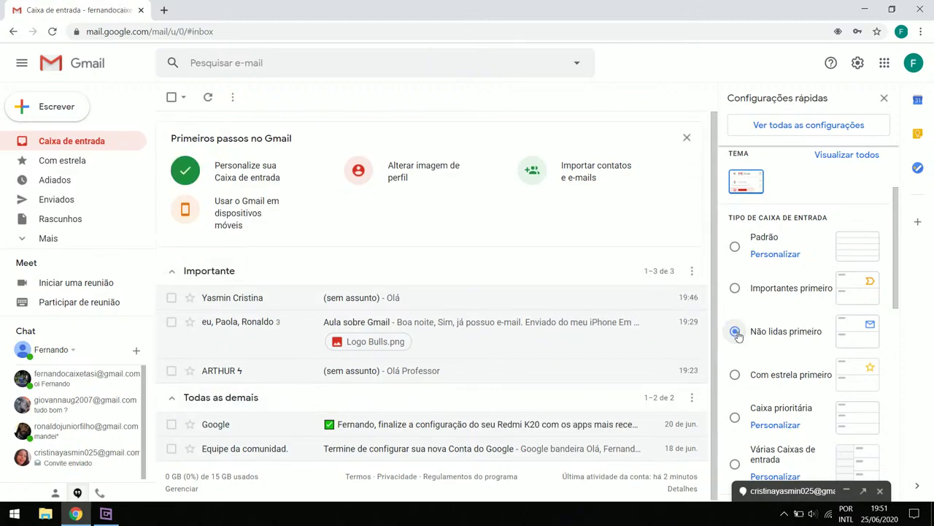
left_click(737, 248)
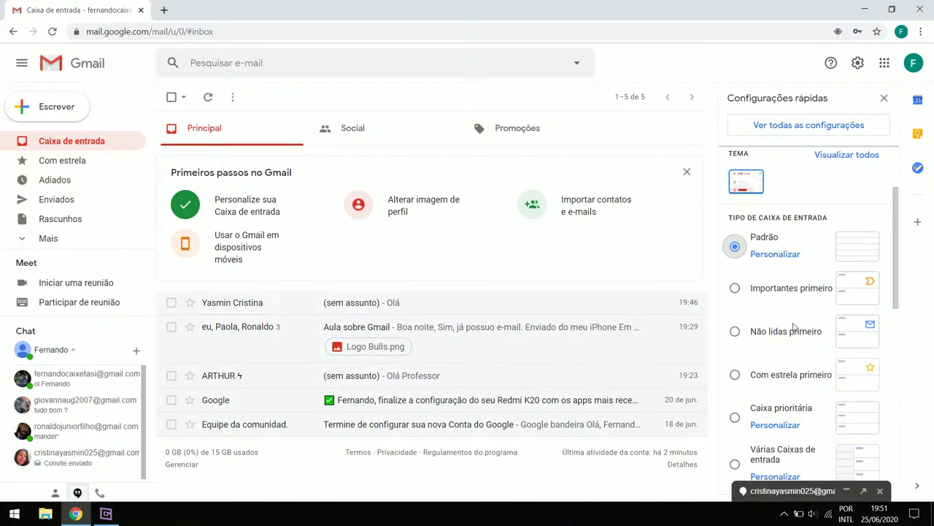
scroll(795, 329, "up", 2)
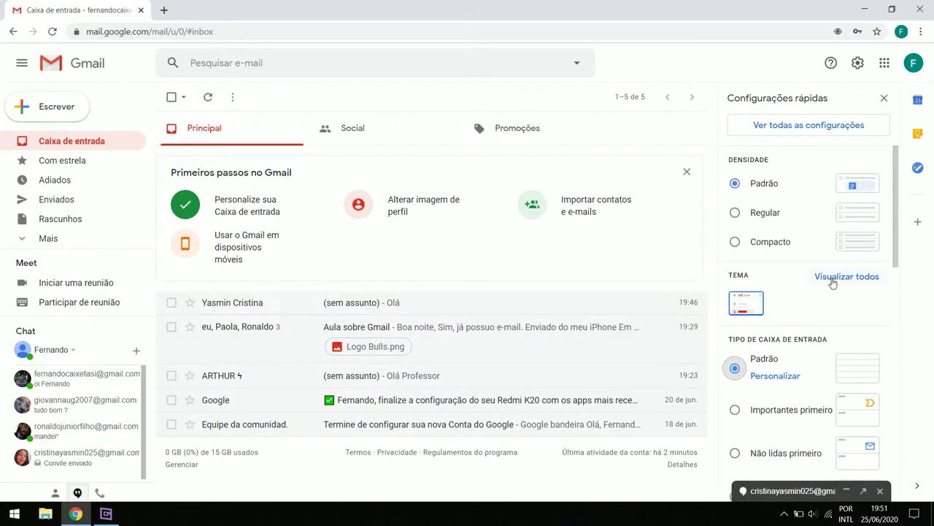
left_click(847, 277)
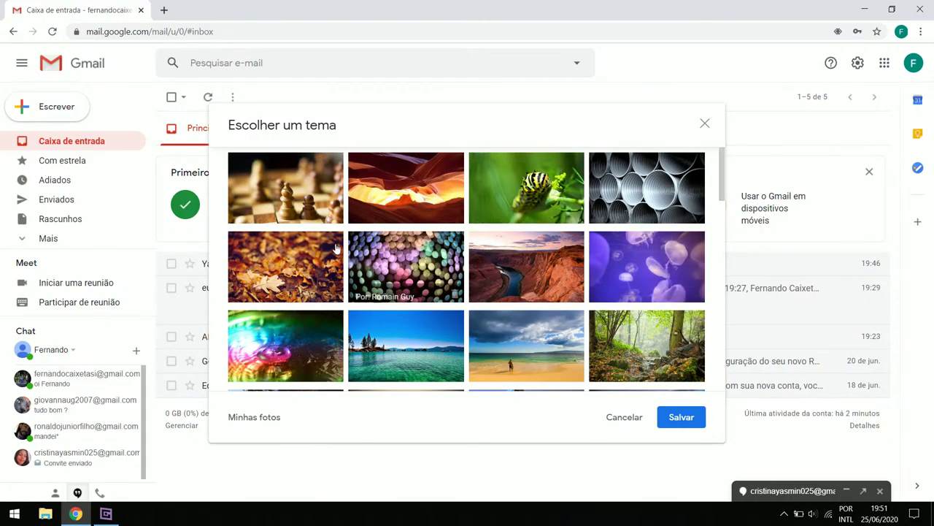
scroll(358, 257, "down", 1)
scroll(357, 257, "down", 1)
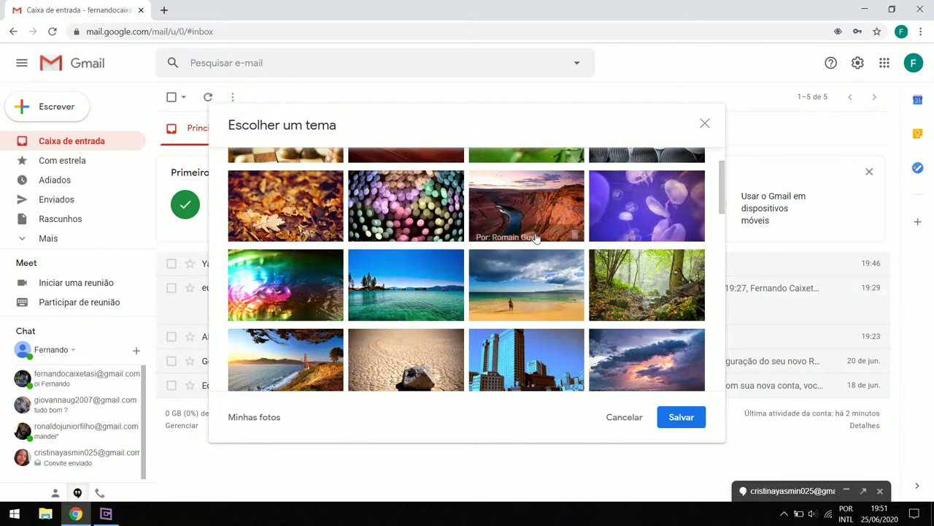
scroll(504, 233, "down", 2)
scroll(535, 239, "down", 6)
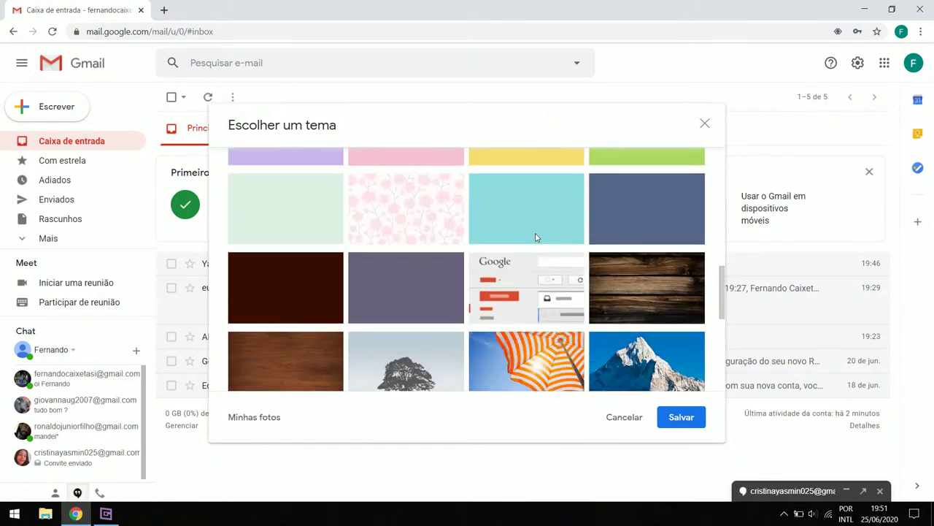
scroll(380, 264, "down", 1)
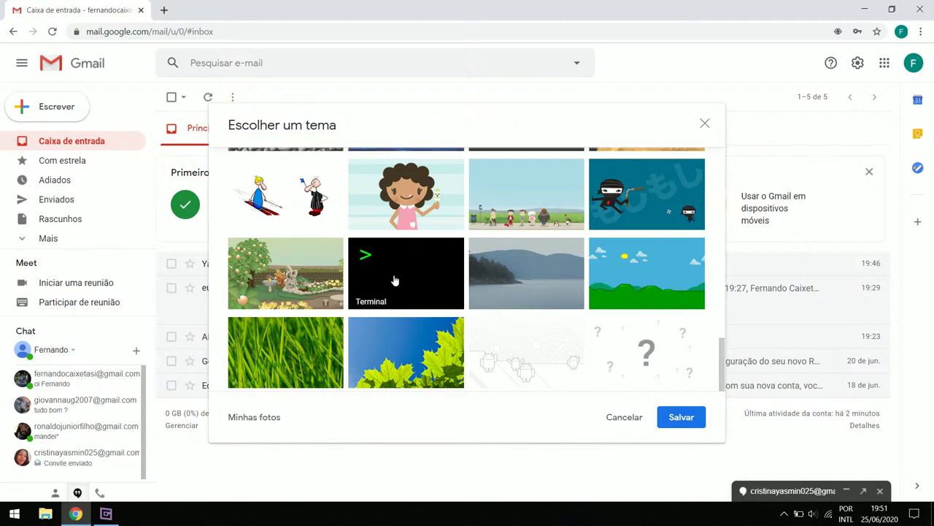
scroll(407, 291, "up", 2)
scroll(406, 292, "up", 1)
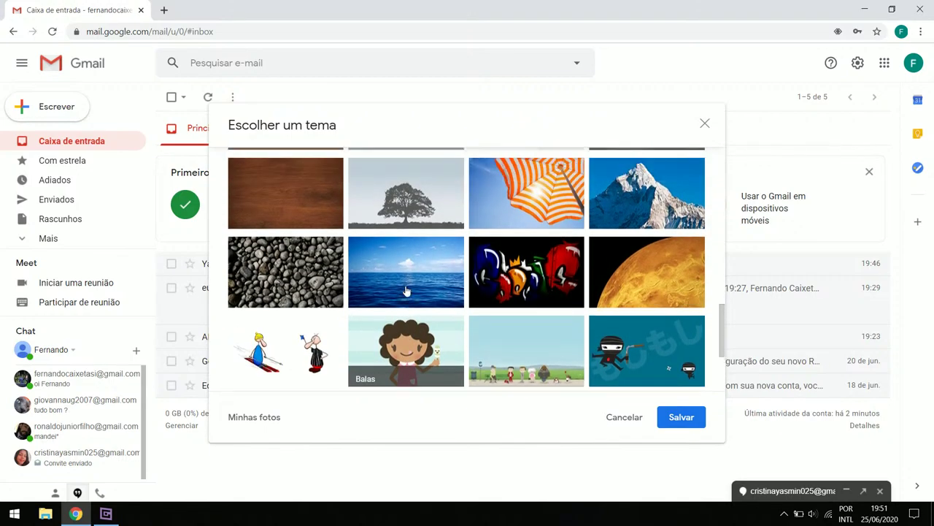
scroll(406, 291, "up", 7)
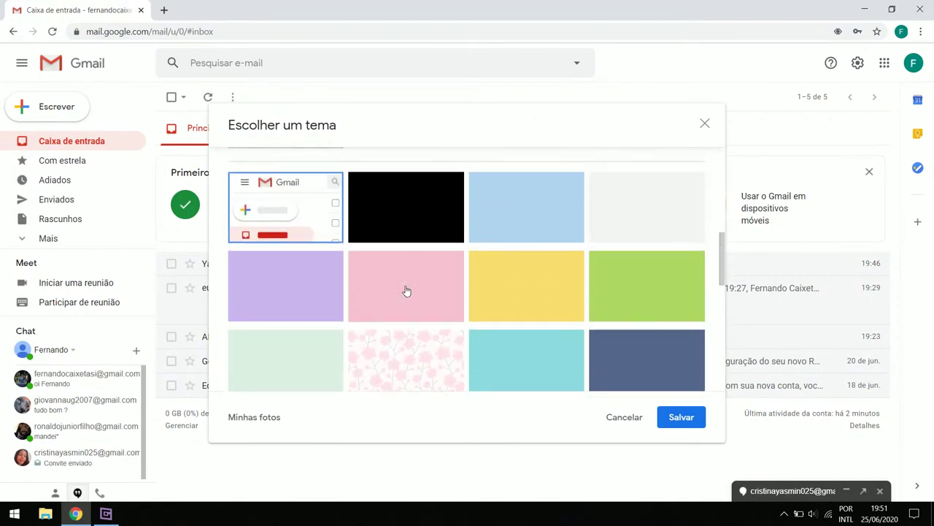
scroll(406, 291, "up", 1)
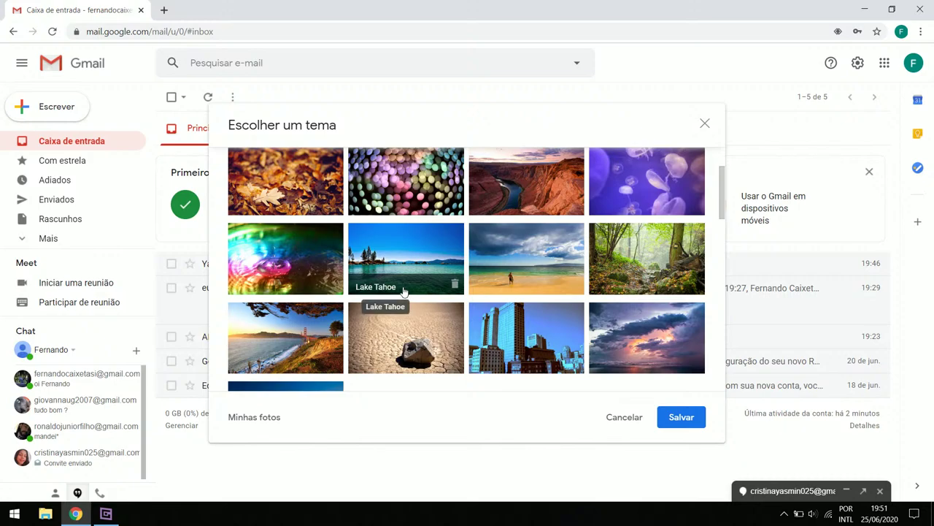
scroll(423, 349, "up", 1)
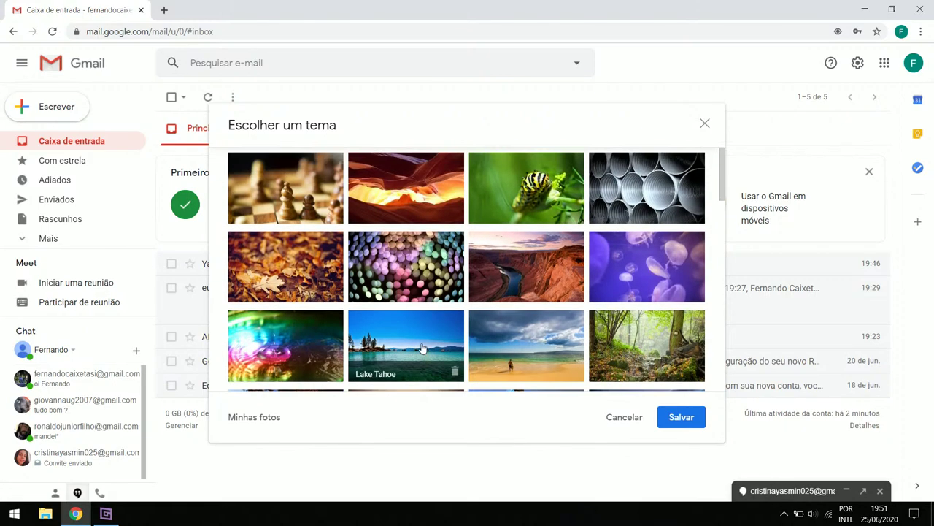
Choose the chess-pieces theme, set its Desfocar slider to a slight blur, and save
left_click(295, 169)
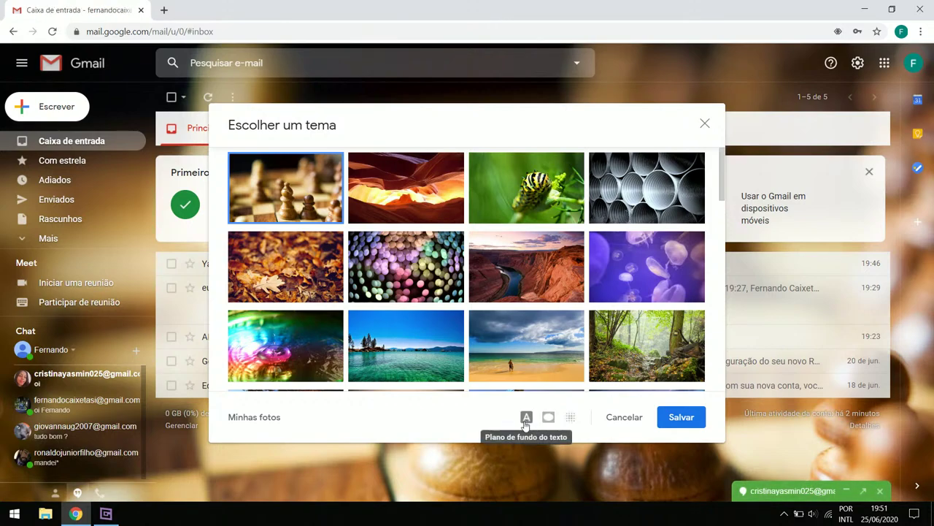
left_click(571, 419)
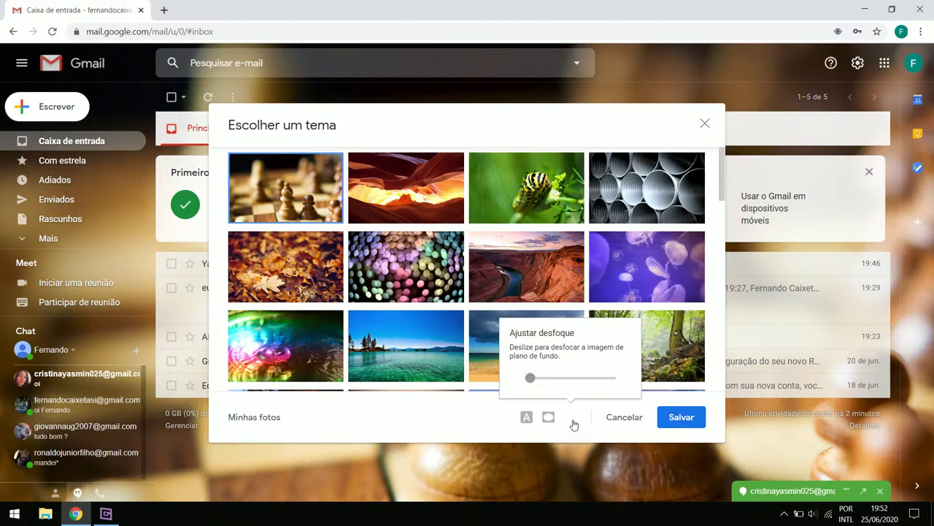
left_click_drag(532, 381, 567, 381)
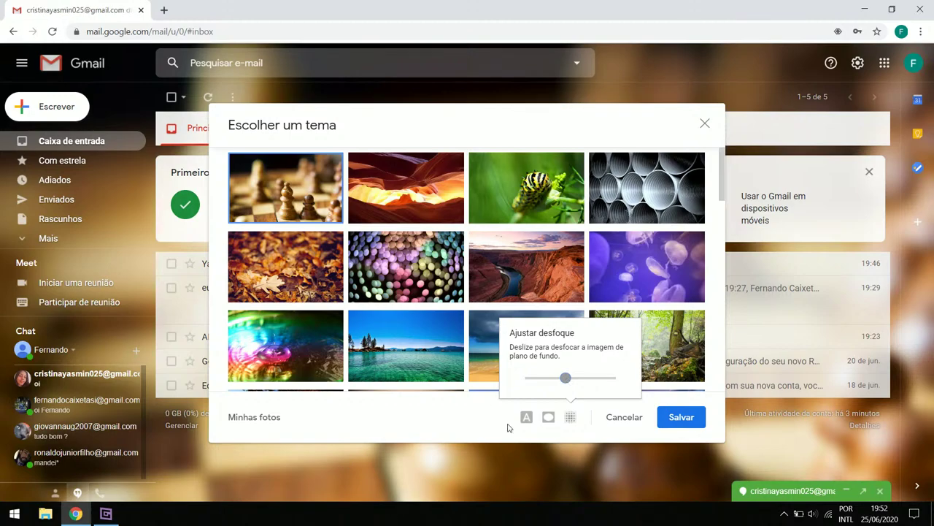
left_click_drag(531, 374, 523, 376)
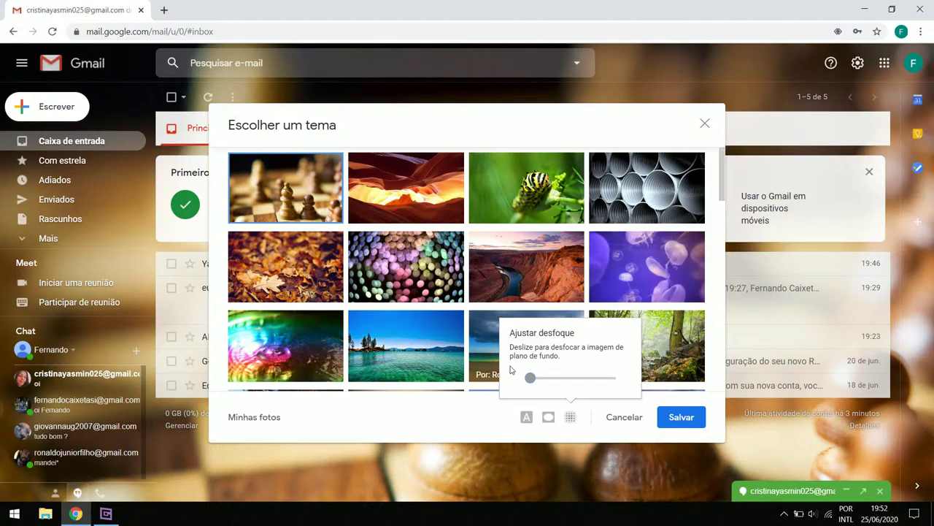
left_click_drag(536, 378, 532, 376)
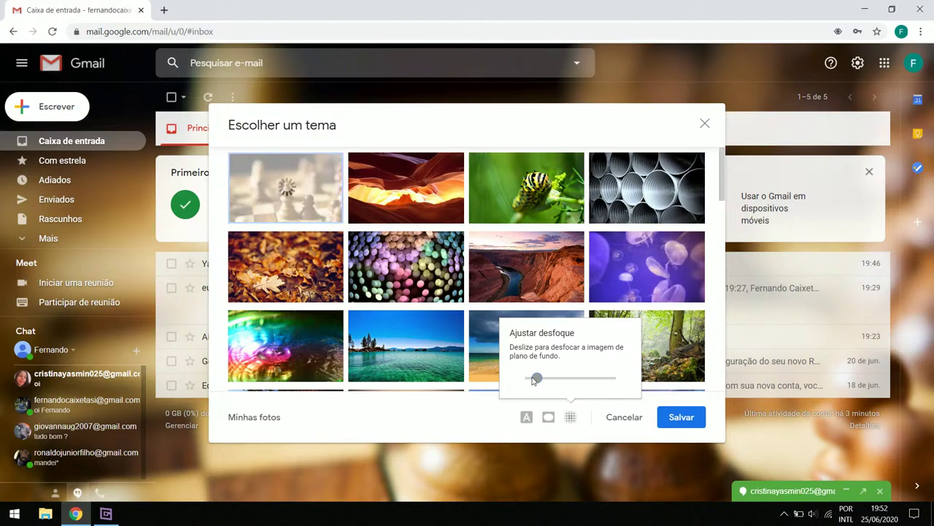
left_click(685, 419)
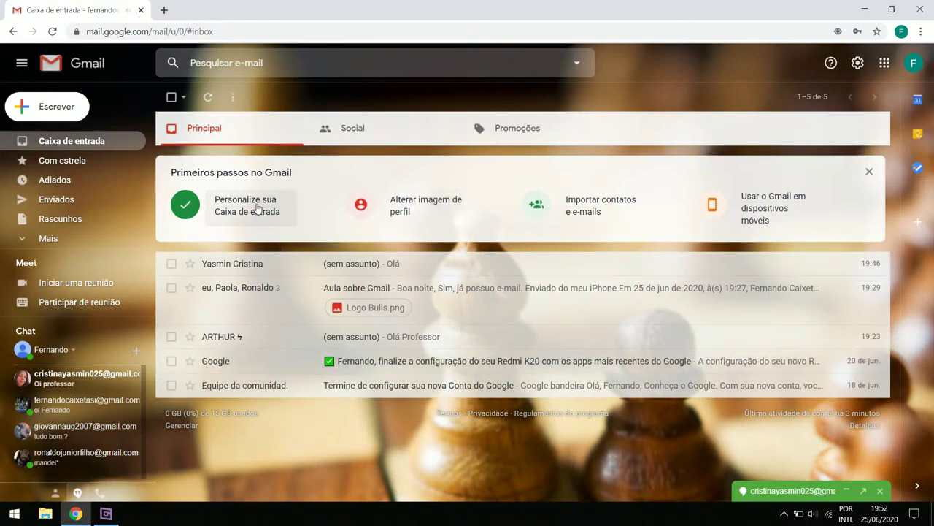
Set the chess theme's text background to Escuro and save, then start changing the profile picture
left_click(256, 208)
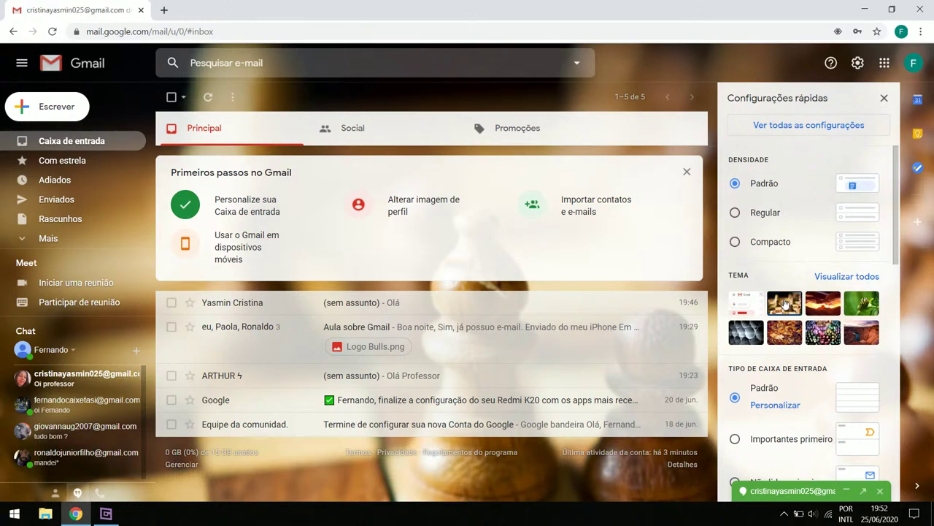
left_click(828, 280)
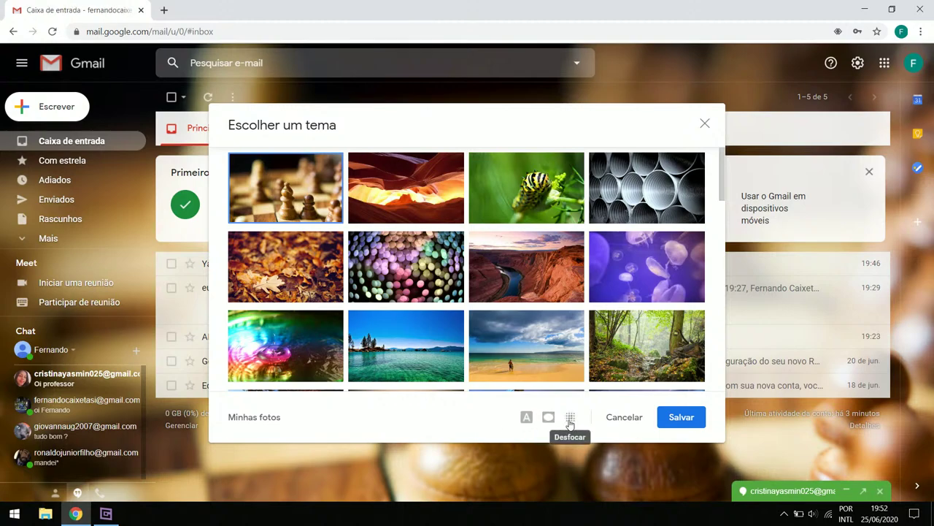
left_click(527, 423)
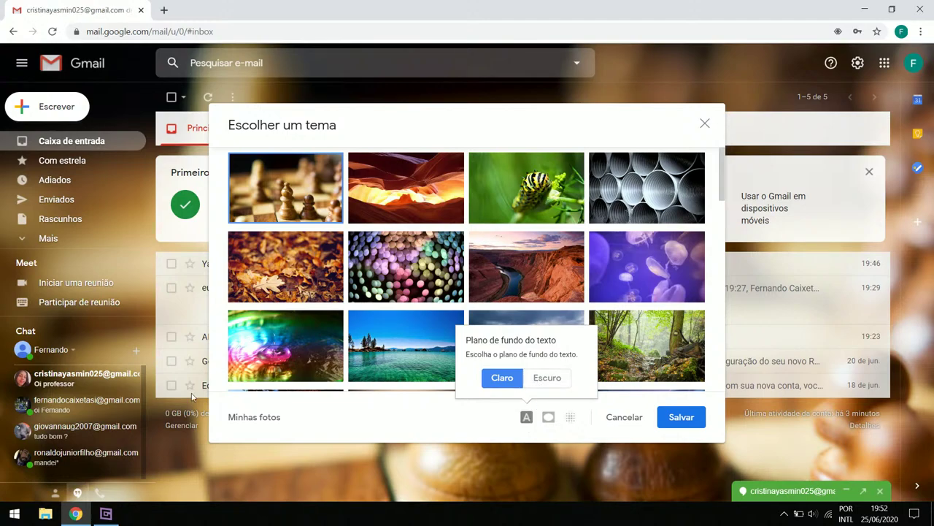
left_click(558, 387)
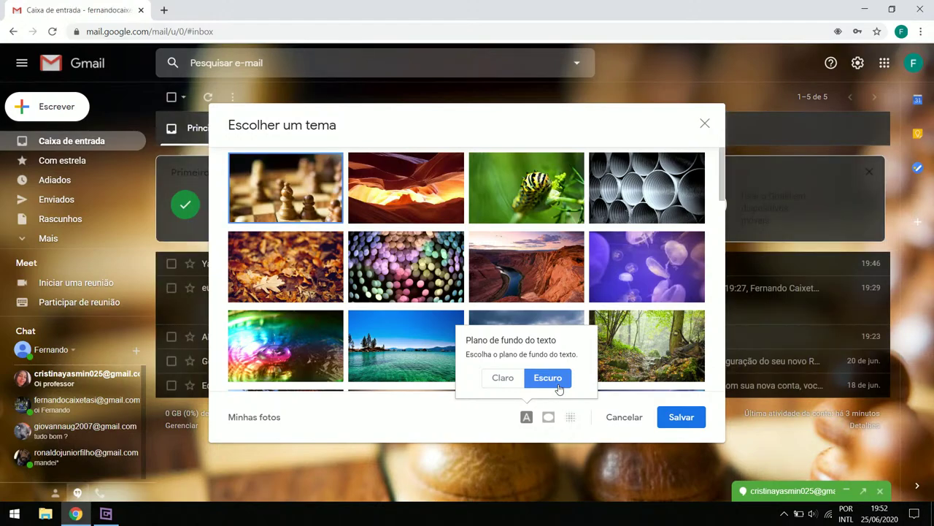
left_click(672, 420)
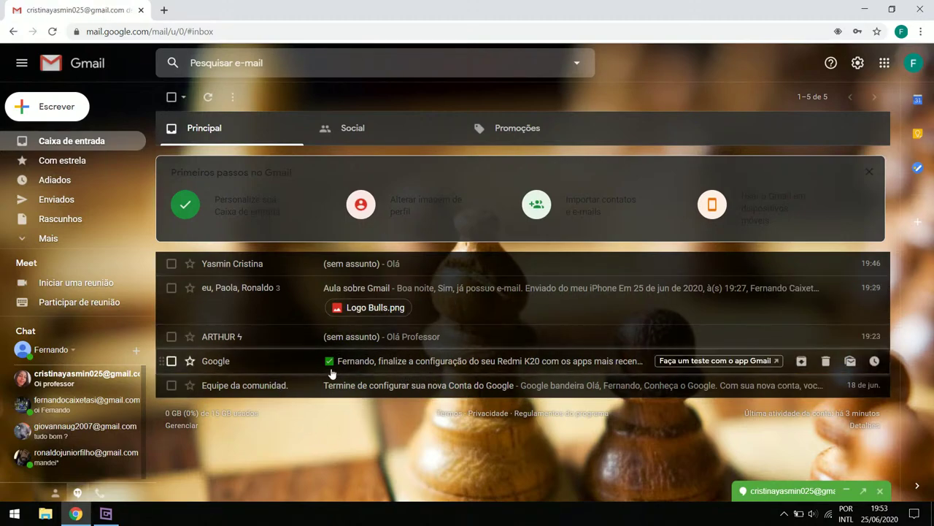
left_click(423, 212)
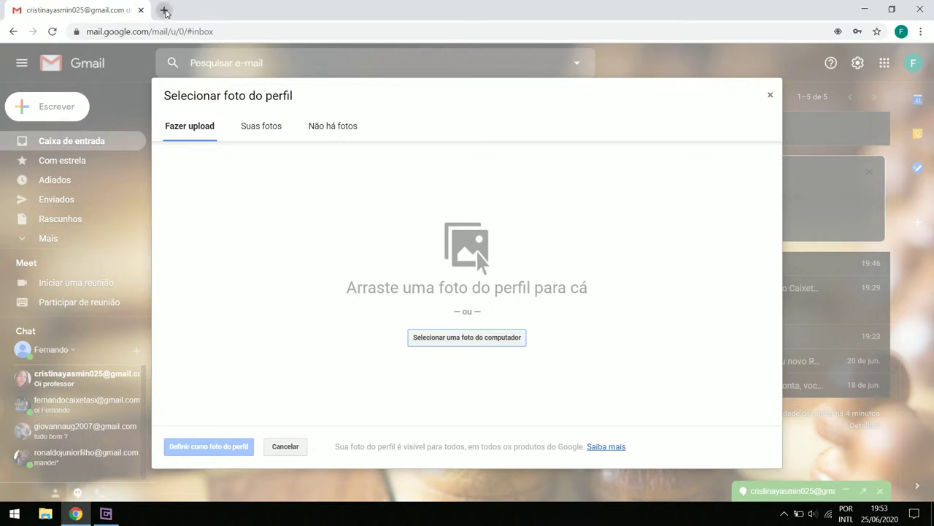
In a new tab, search Google Images for 'cebrac'
left_click(165, 10)
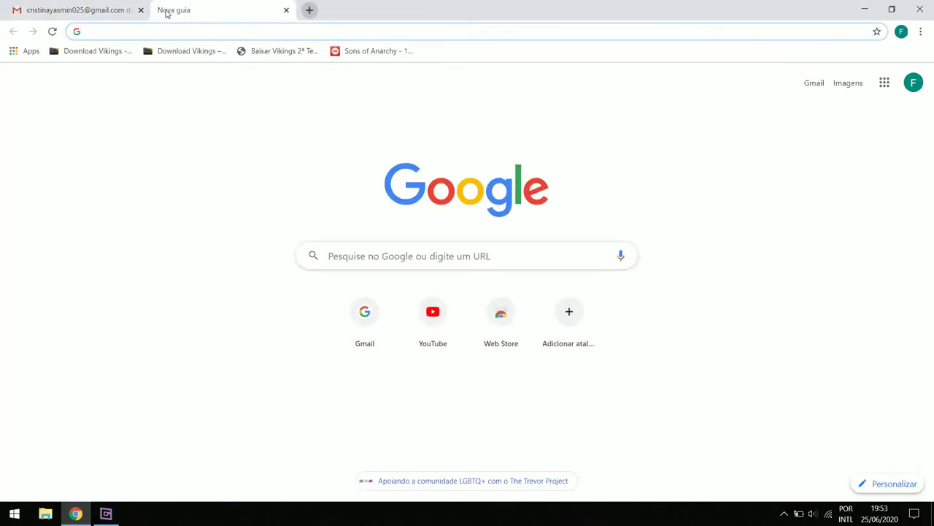
type("cebrac")
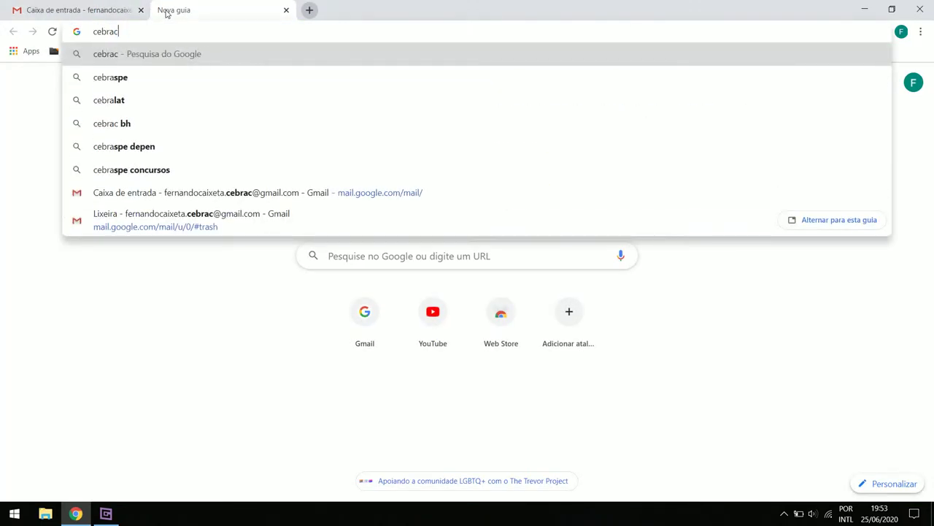
key("Return")
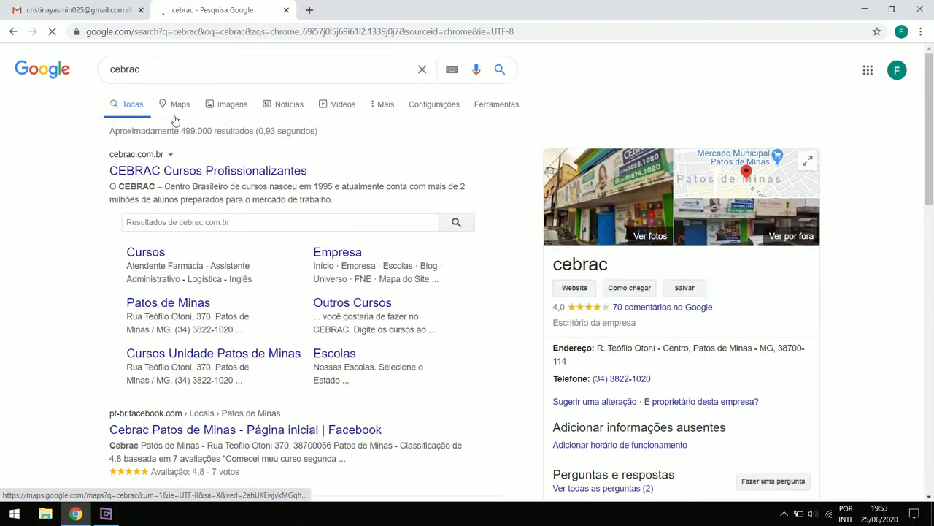
left_click(233, 104)
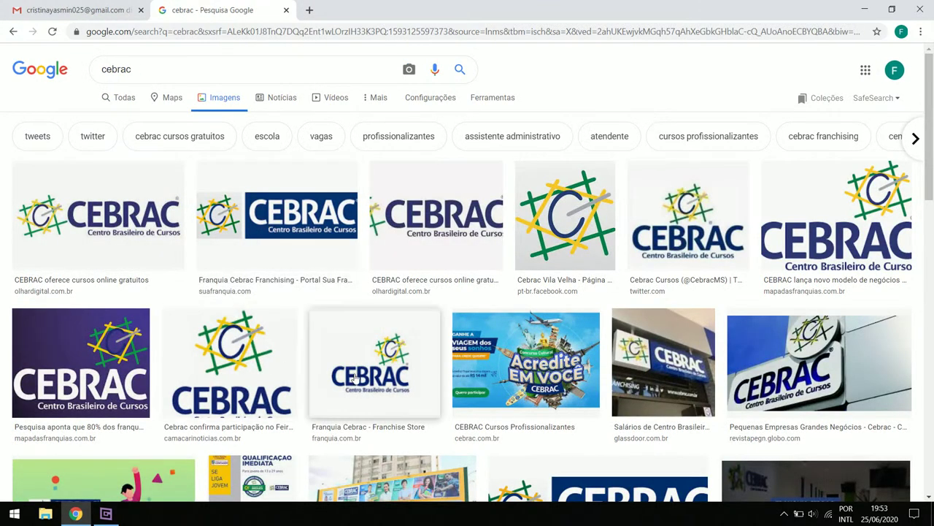
Browse the CEBRAC logo previews and open the Cebrac Vila Velha logo
left_click(383, 353)
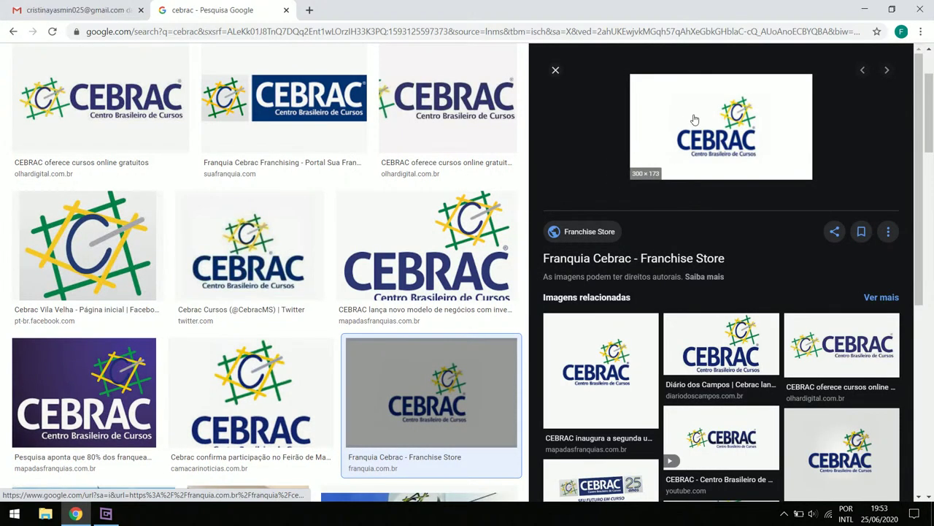
scroll(373, 259, "up", 2)
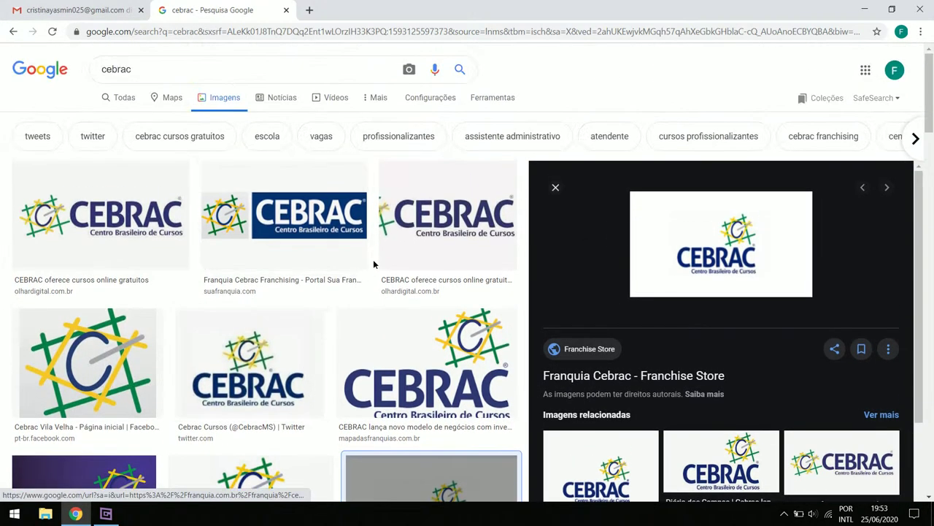
left_click(299, 251)
scroll(299, 251, "down", 2)
scroll(435, 338, "down", 5)
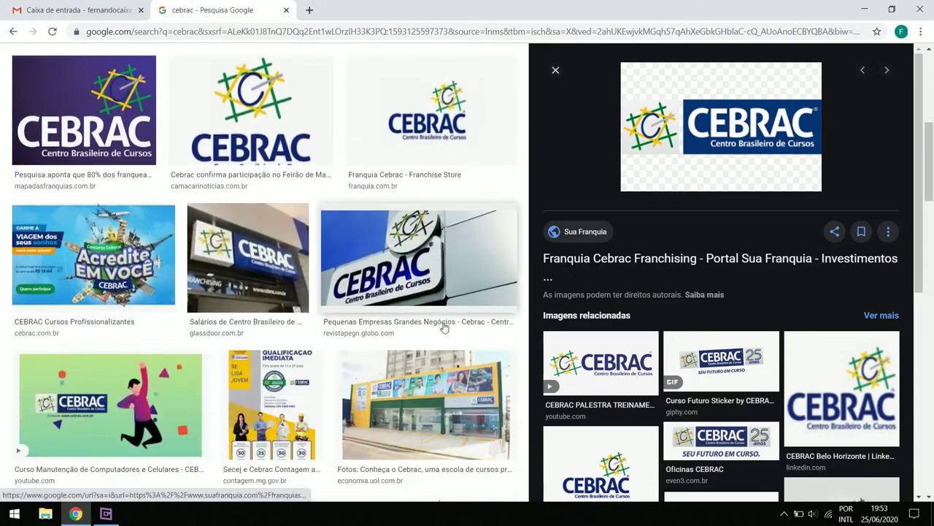
scroll(435, 338, "down", 3)
scroll(435, 338, "up", 9)
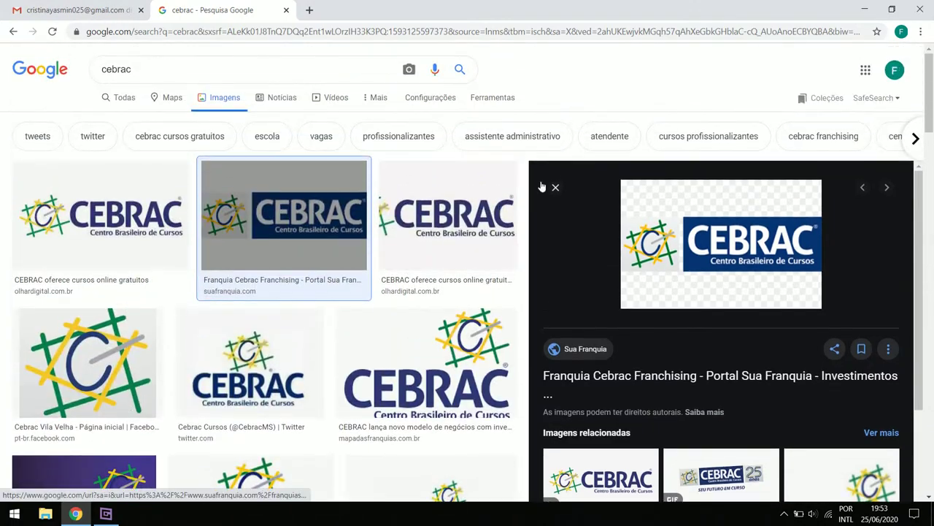
left_click(555, 187)
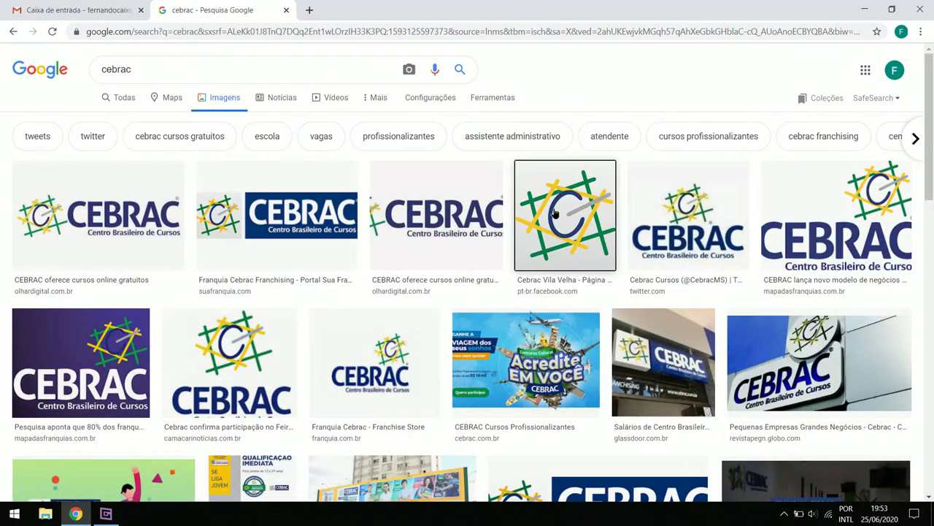
left_click(557, 211)
Save the Cebrac Vila Velha logo to Downloads as cebrac
right_click(684, 217)
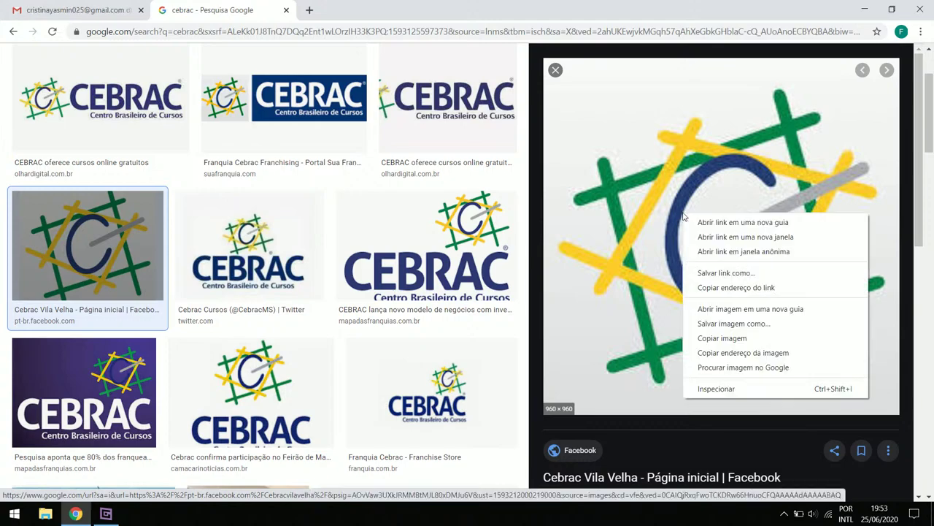
left_click(734, 323)
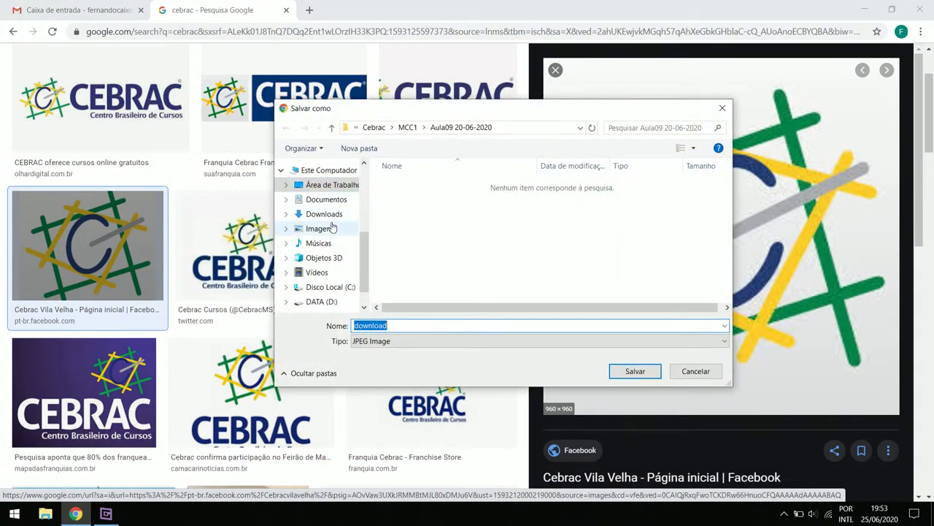
left_click(315, 214)
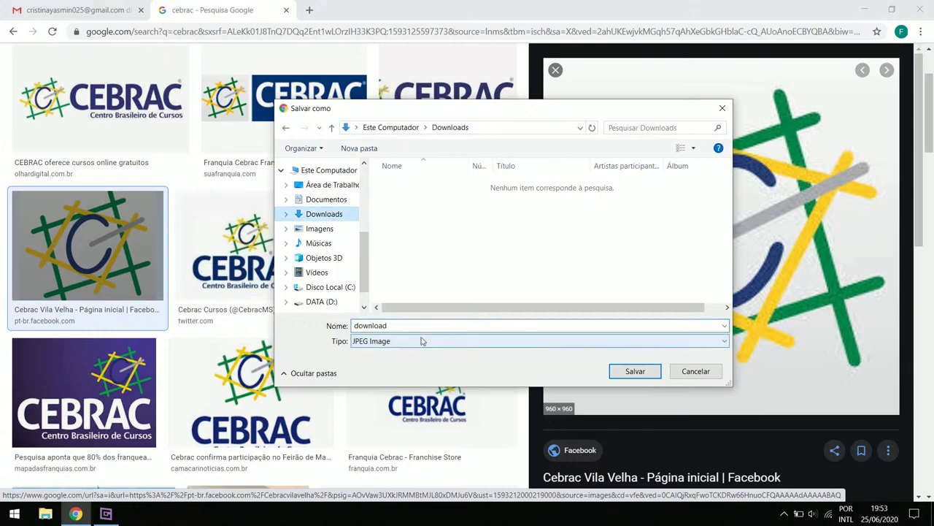
type("cebrac")
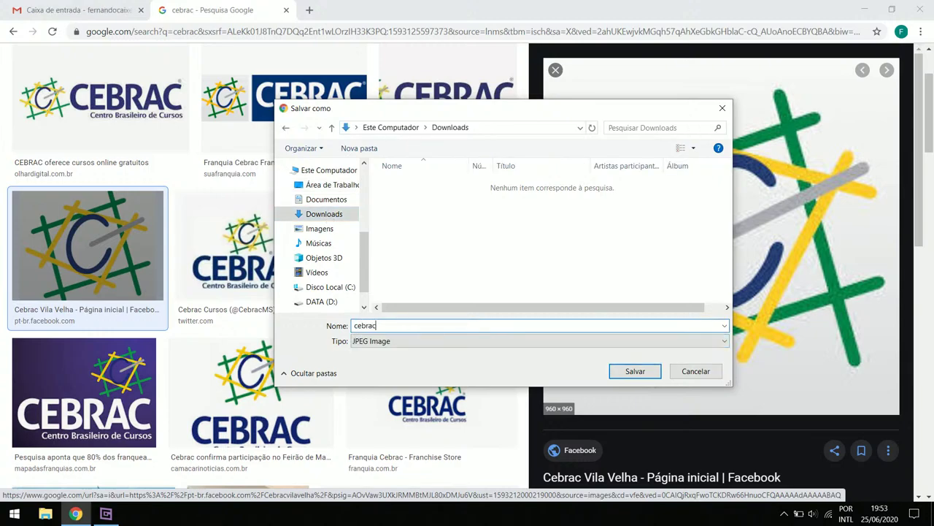
key("Return")
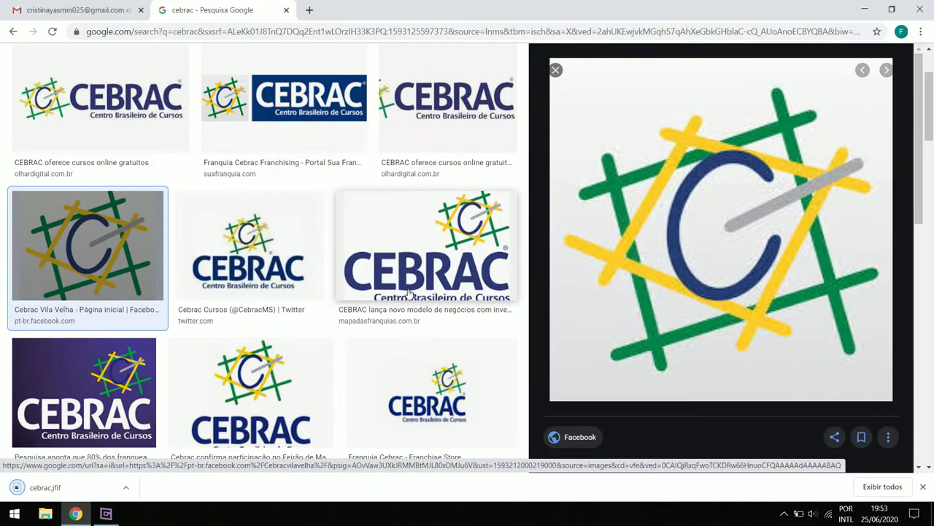
Try uploading the cebrac file from Downloads as the Gmail profile photo
left_click(77, 10)
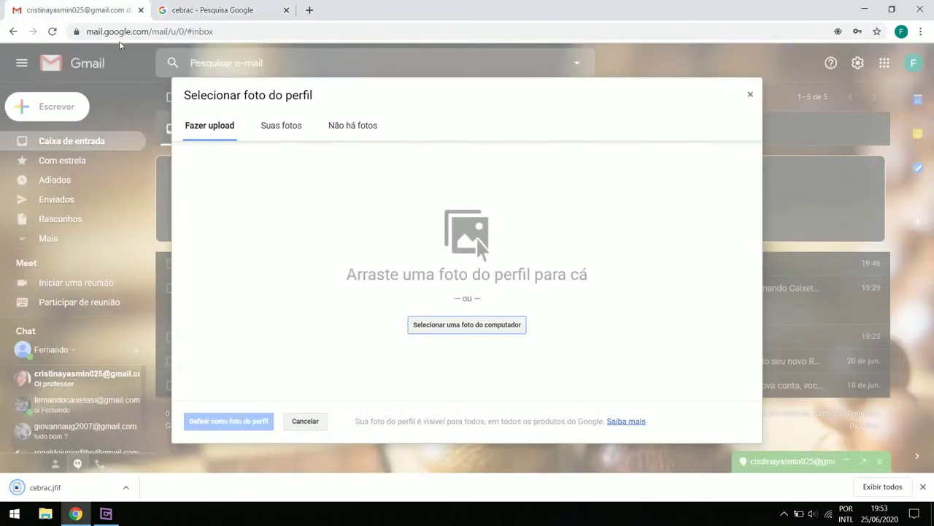
left_click(467, 323)
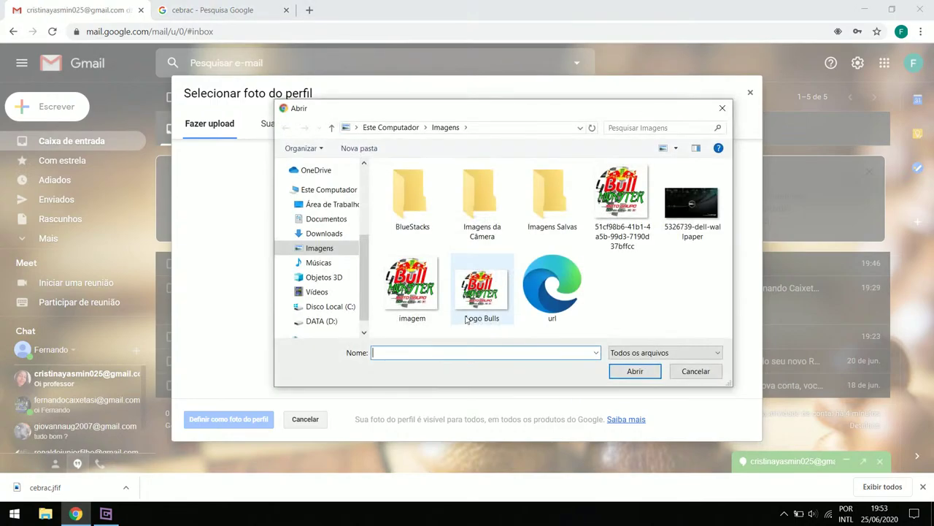
left_click(324, 233)
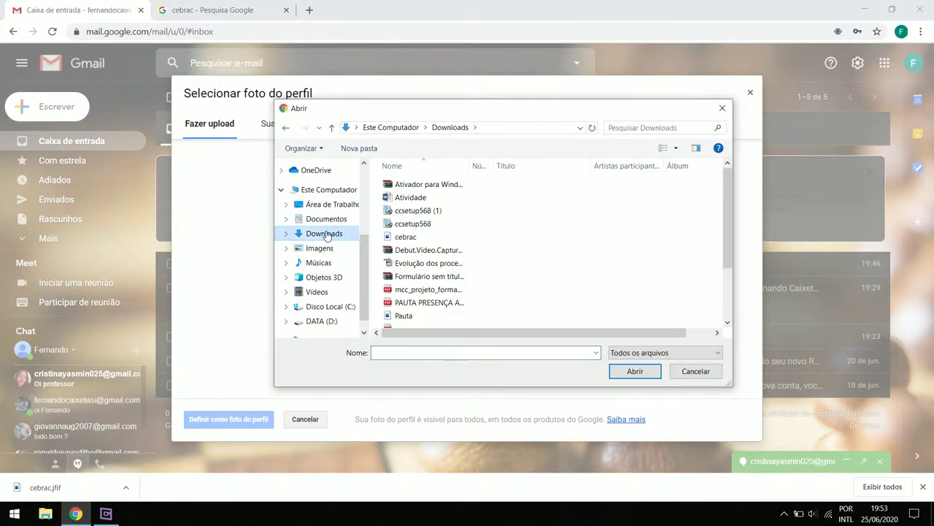
scroll(394, 247, "down", 2)
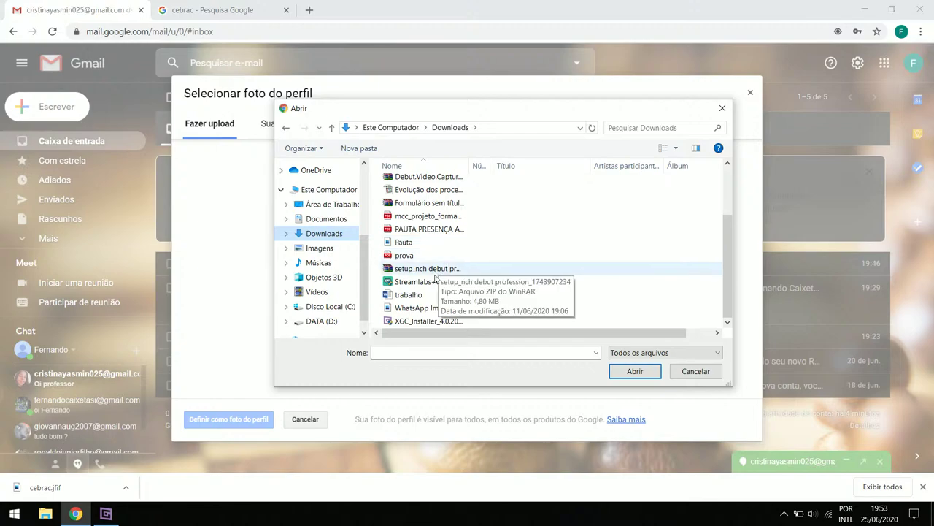
scroll(438, 321, "up", 1)
left_click(425, 195)
left_click(634, 370)
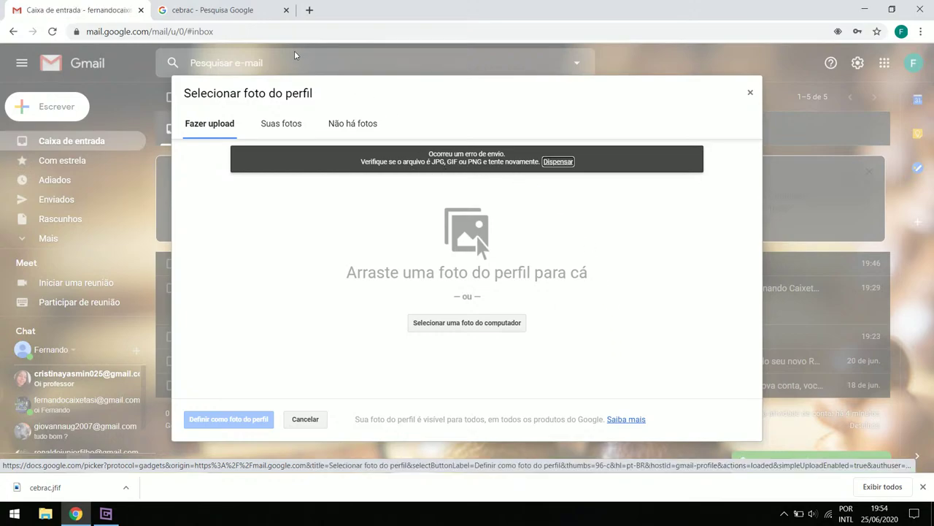
left_click(211, 11)
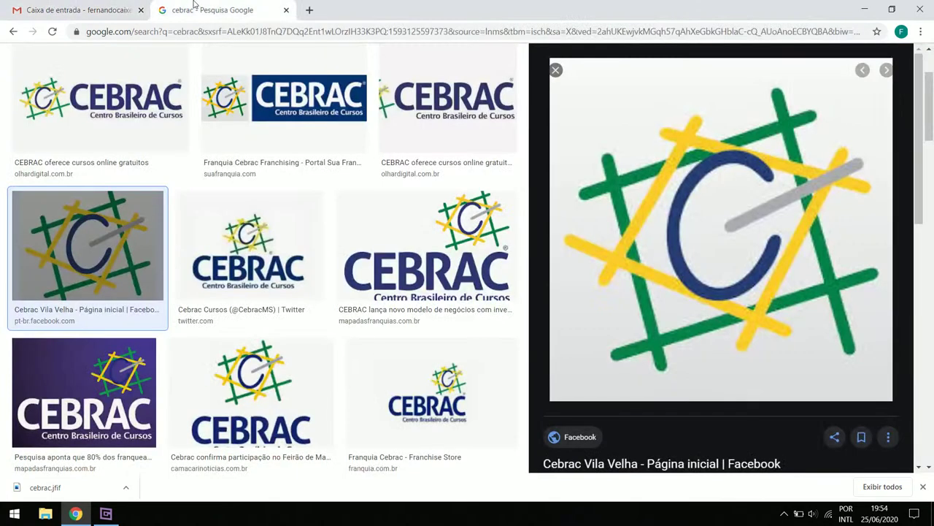
Cancel saving the first enlarged logo and preview the Cebrac Cursos Twitter logo instead
right_click(653, 260)
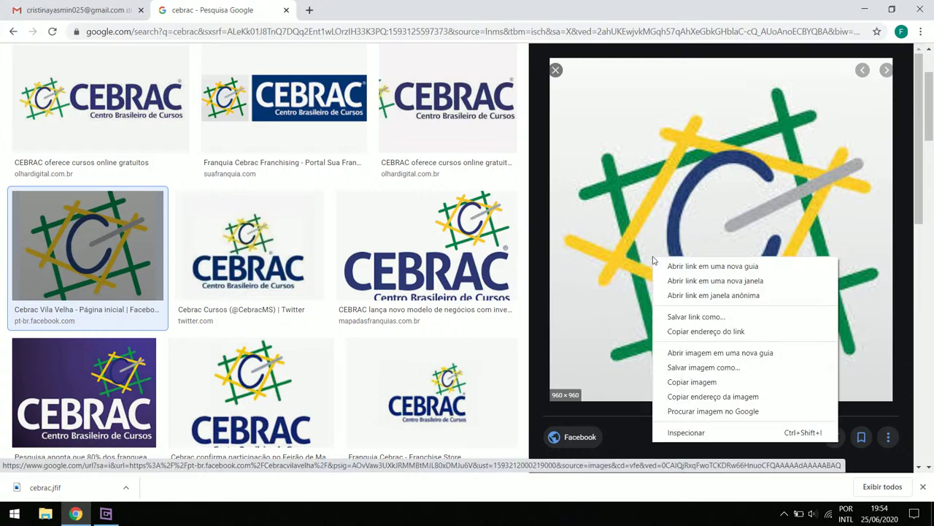
left_click(710, 367)
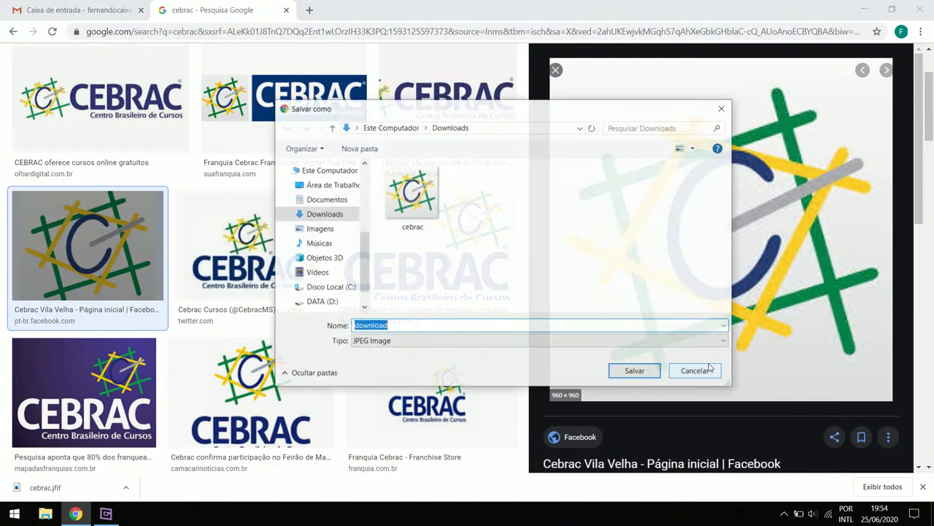
left_click(722, 108)
left_click(266, 252)
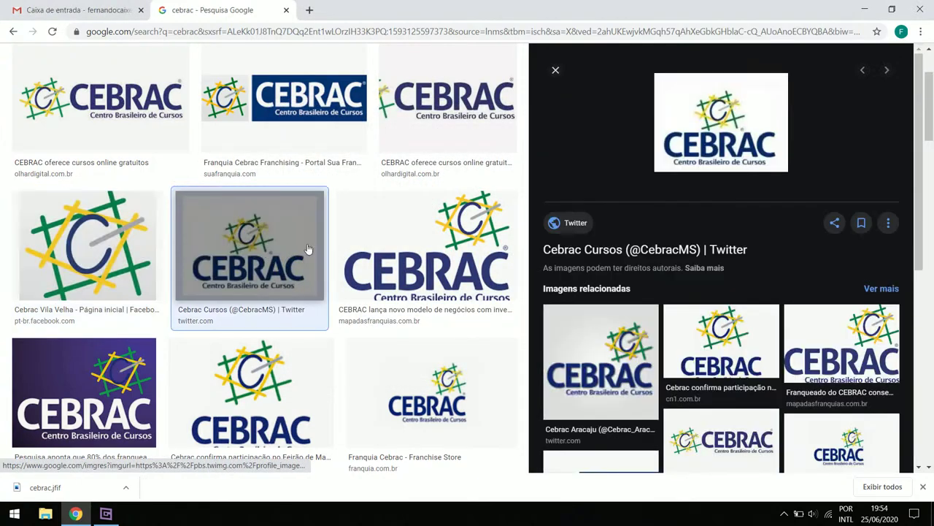
Save the Twitter logo to Downloads as cebrac.jpg and close the search tab
right_click(719, 125)
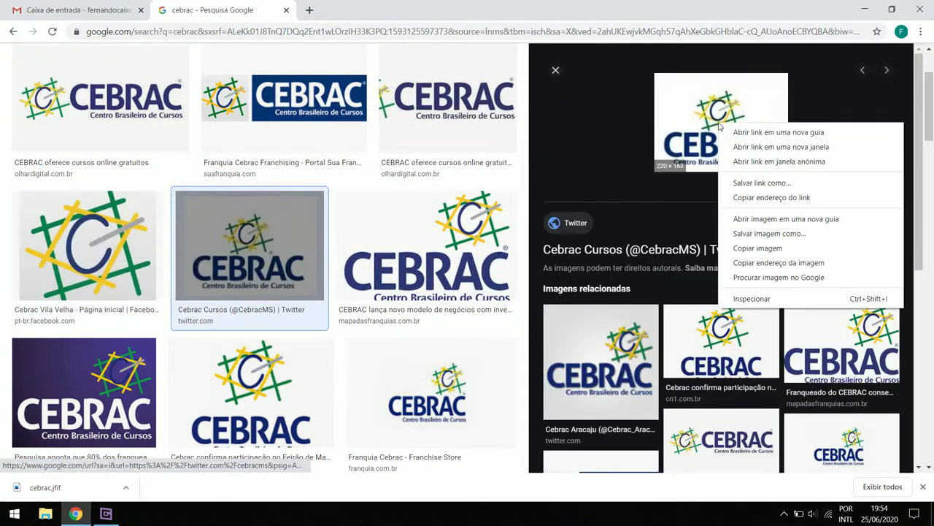
left_click(792, 238)
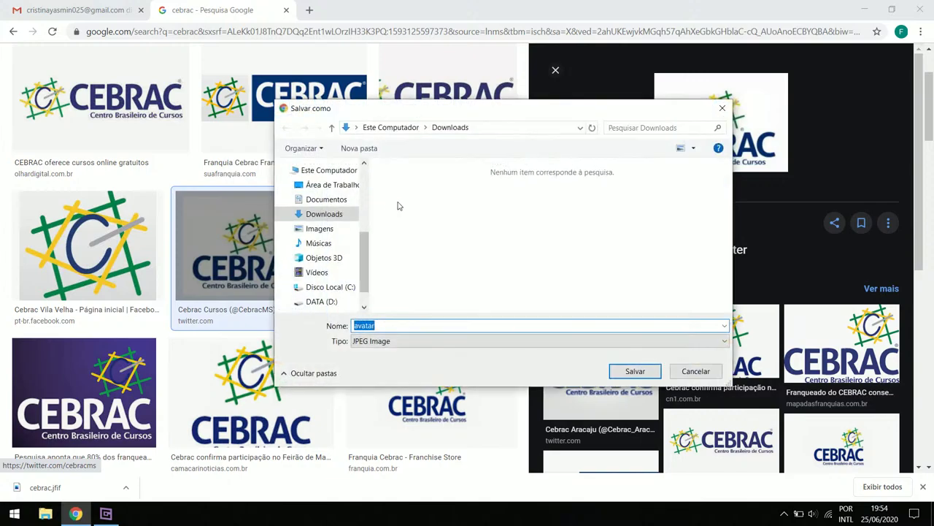
double_click(383, 326)
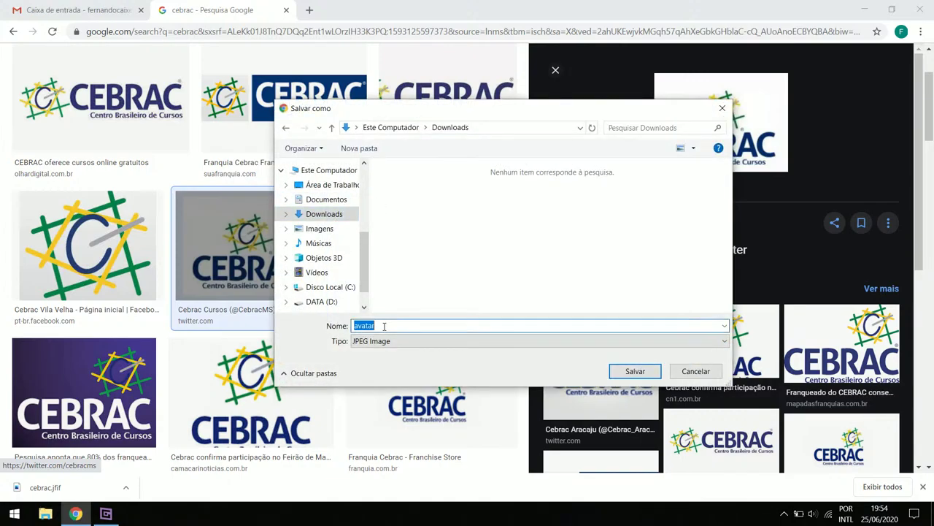
type("cebac")
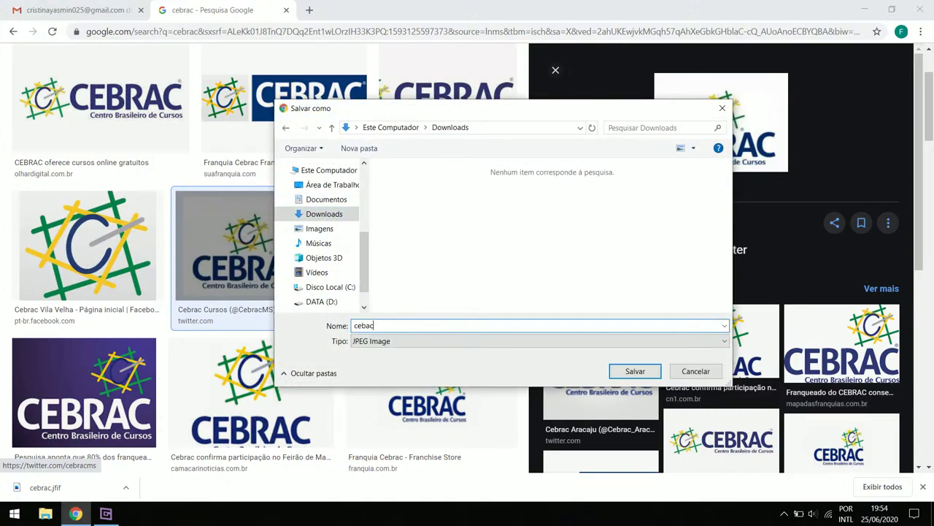
key("BackSpace")
key("BackSpace")
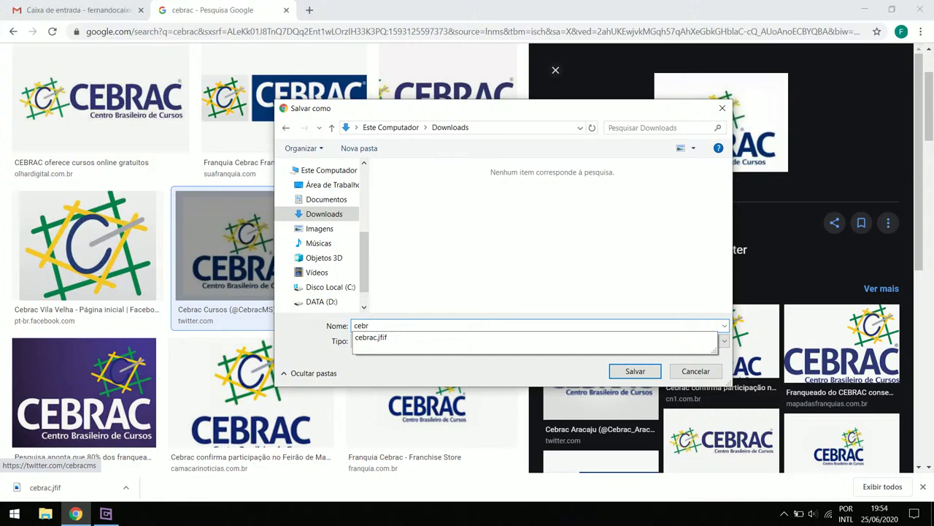
type("rac.p")
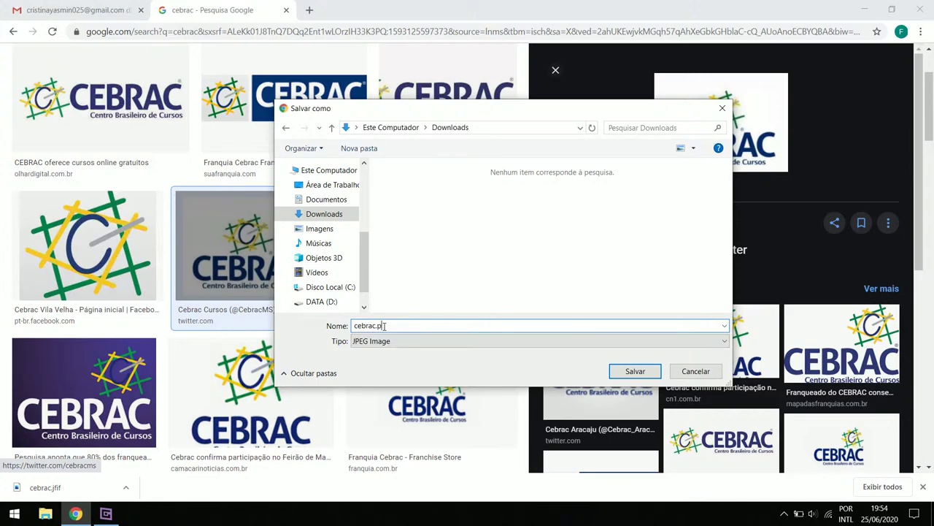
key("BackSpace")
type("jpg")
key("Return")
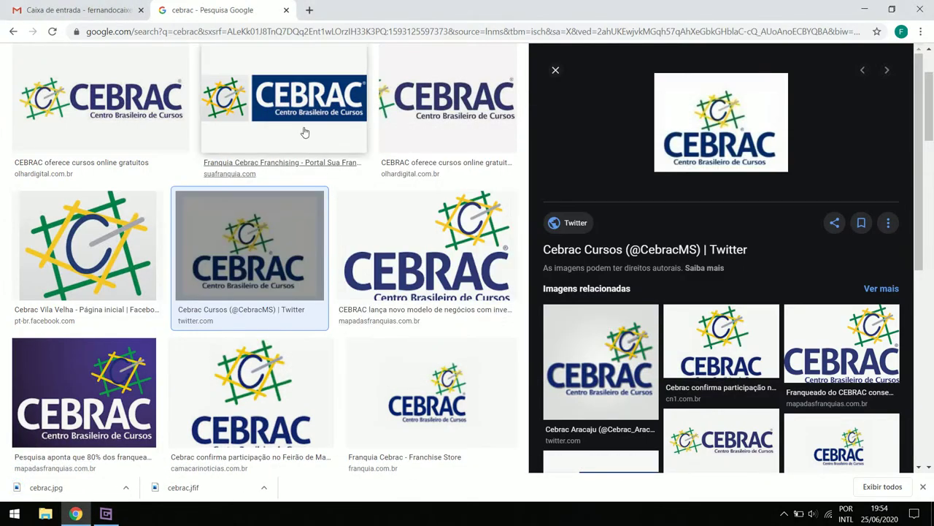
left_click(287, 10)
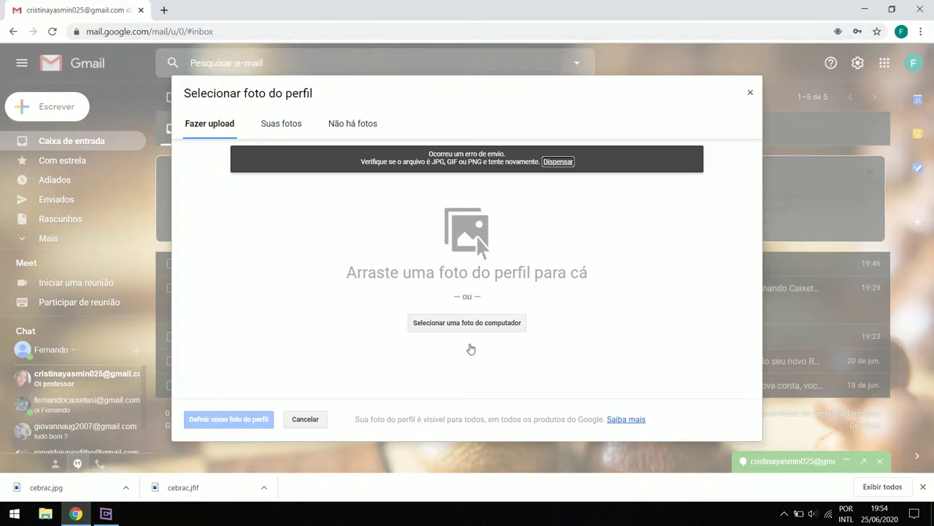
Upload cebrac.jpg, crop a square around the CEBRAC emblem and lettering, and set it as profile photo
left_click(488, 323)
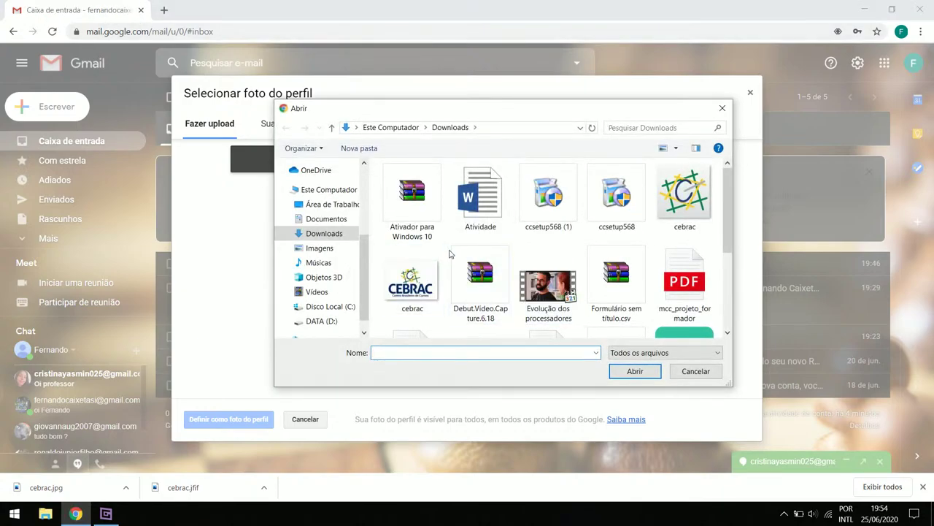
left_click(417, 281)
left_click(635, 372)
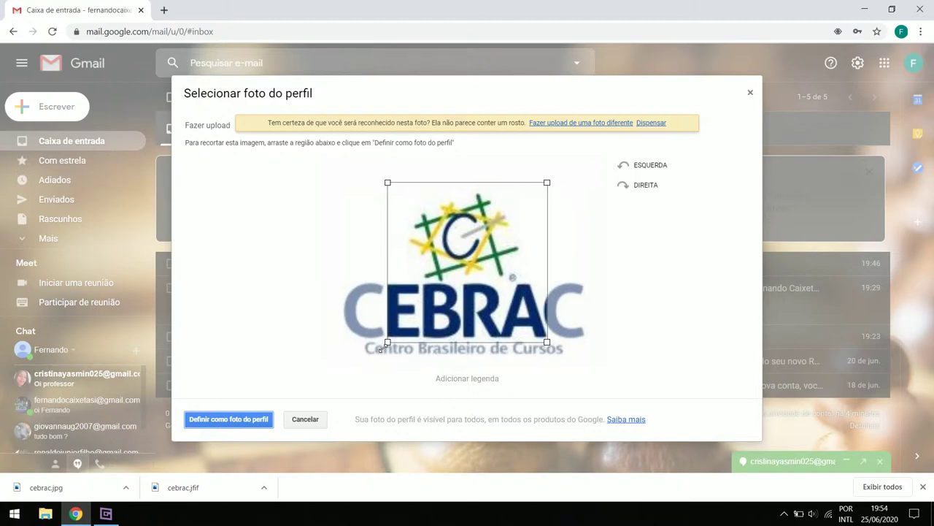
left_click_drag(388, 341, 343, 369)
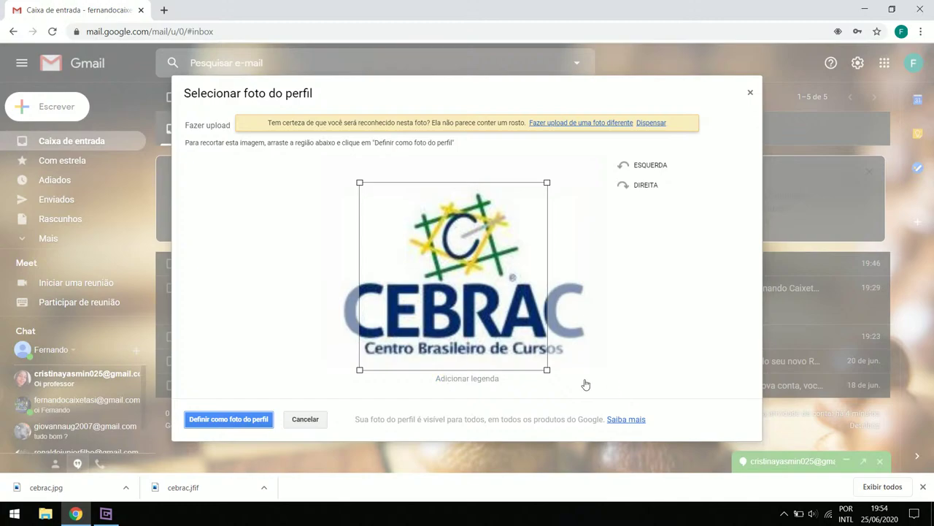
left_click_drag(486, 314, 498, 313)
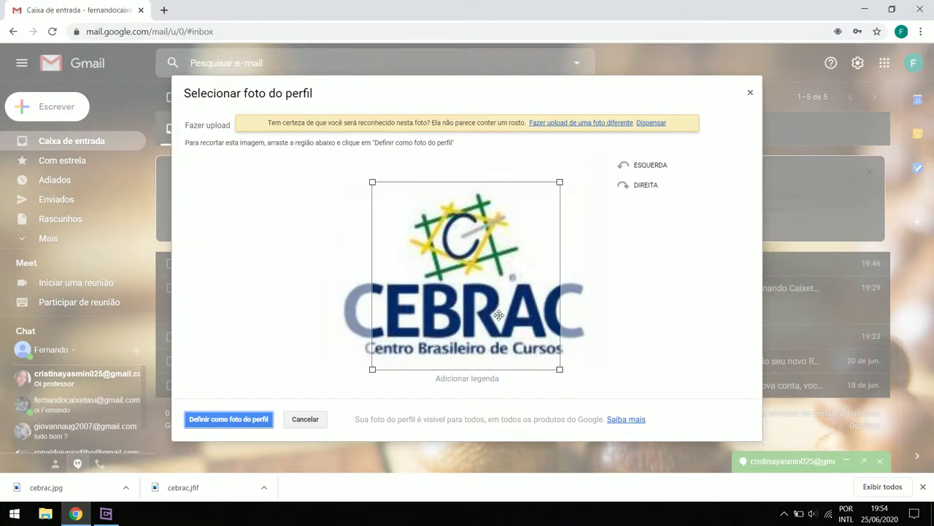
left_click(238, 420)
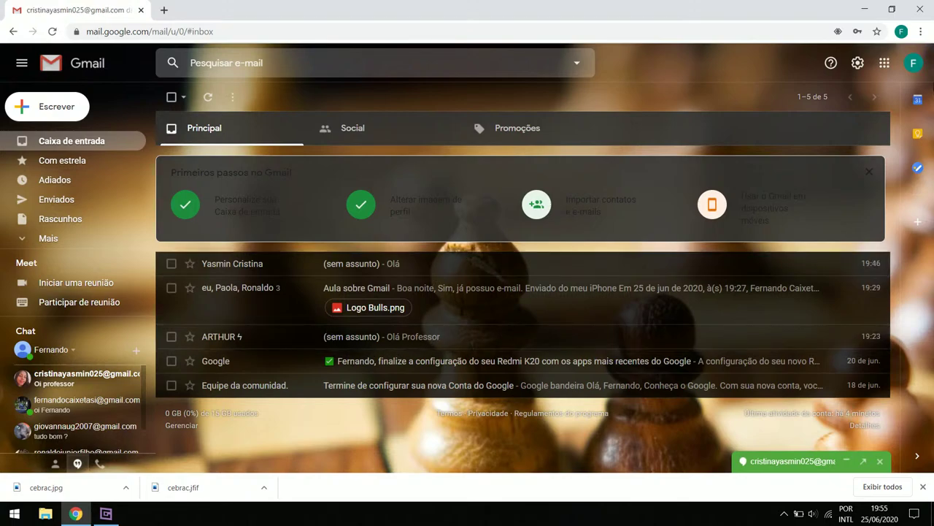
left_click(919, 66)
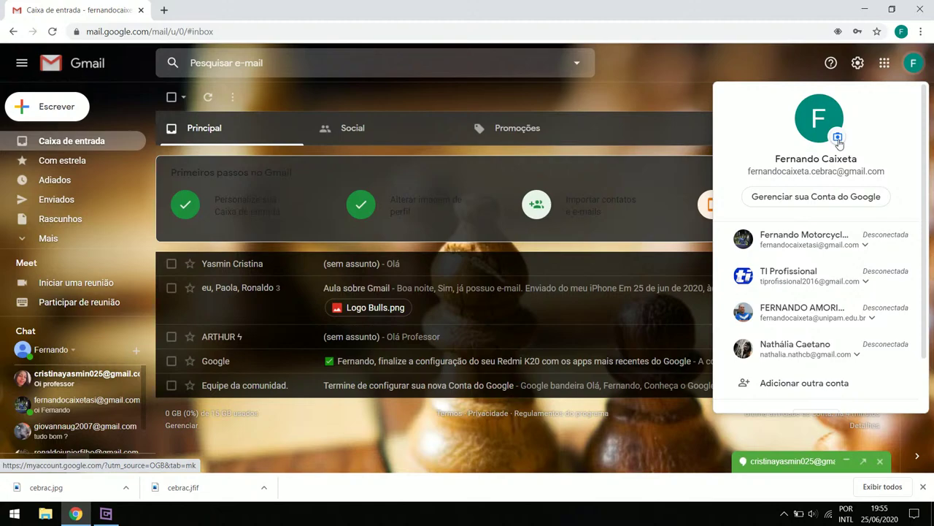
left_click(922, 63)
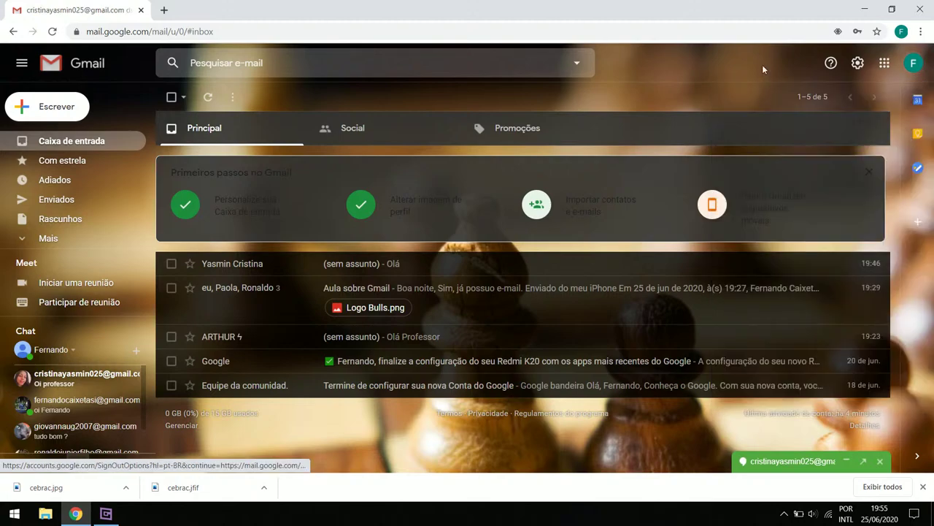
left_click(921, 63)
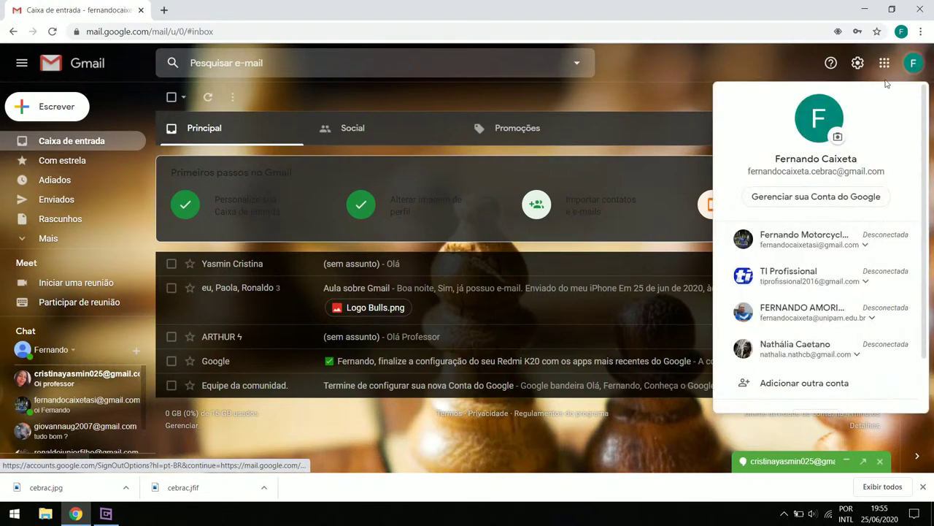
left_click(838, 138)
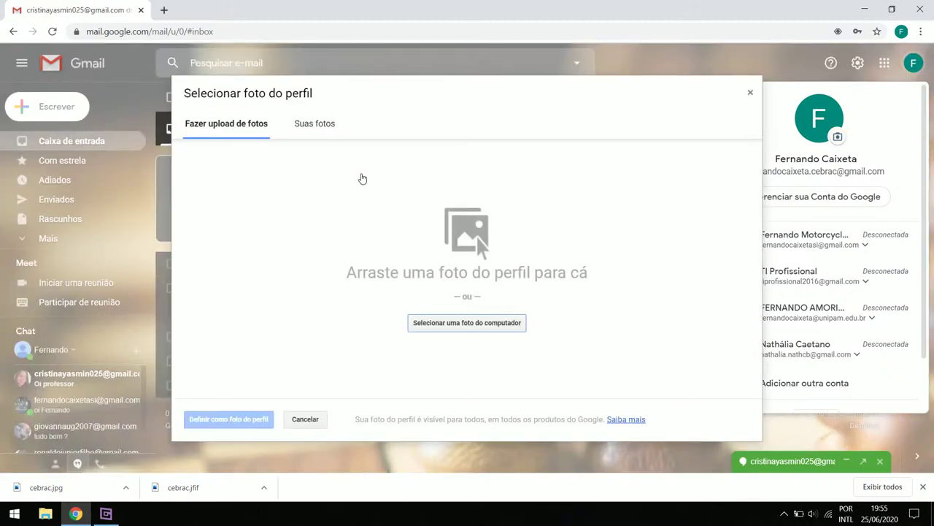
left_click(319, 124)
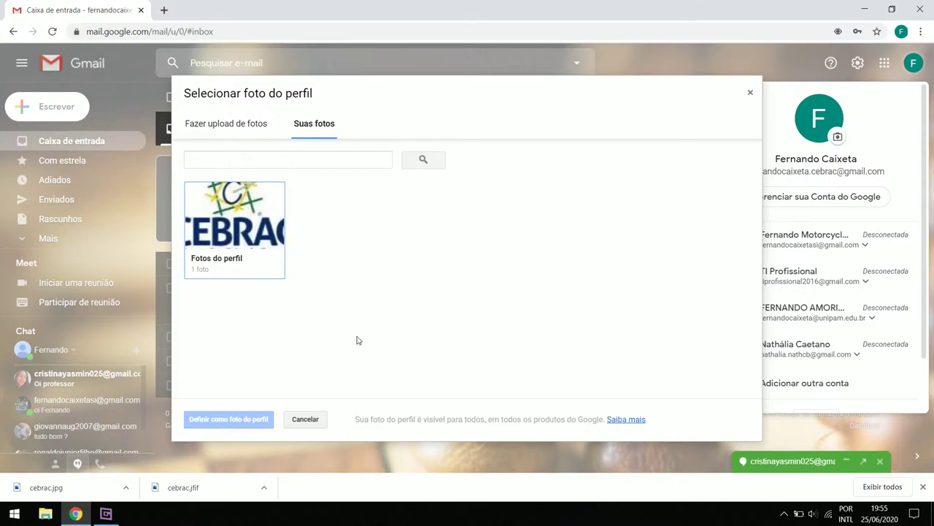
left_click(236, 235)
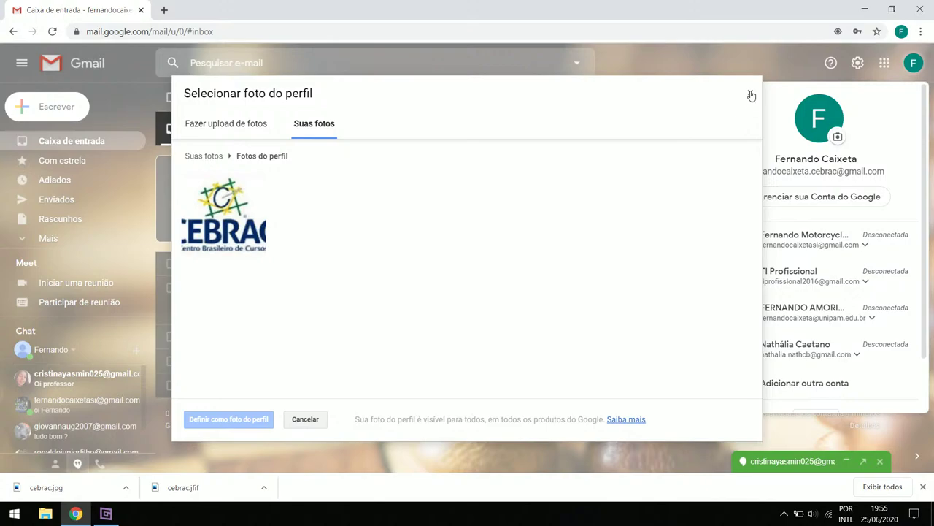
left_click(751, 94)
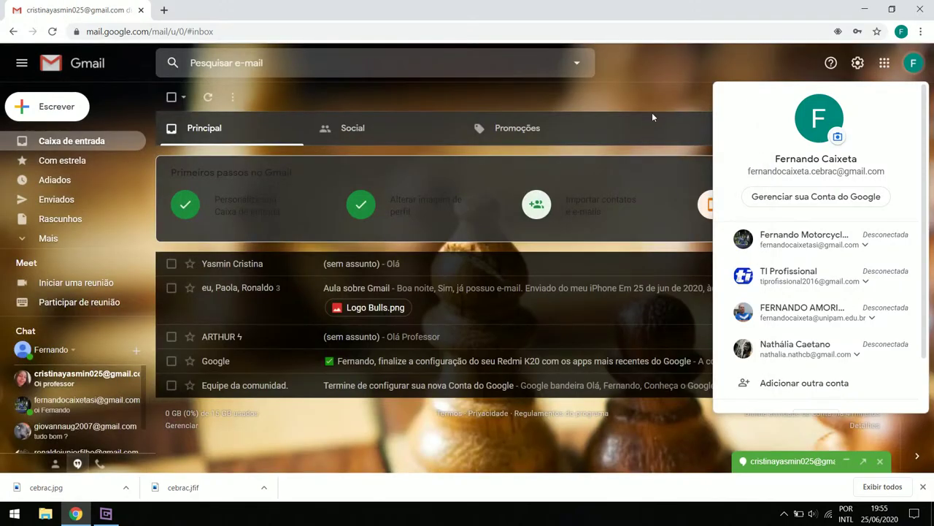
left_click(667, 96)
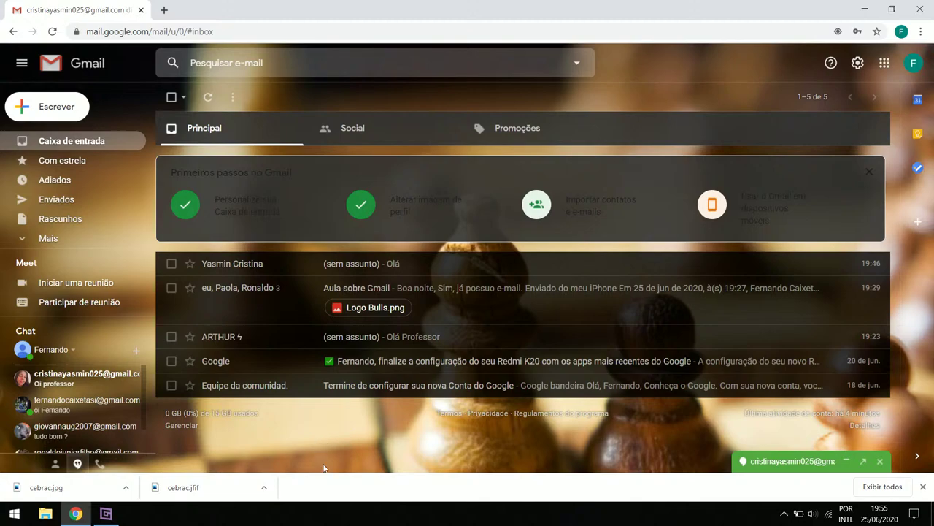
Return to Gmail and expand the minimized Hangouts chat showing 'oi' and 'Oi professor'
left_click(99, 518)
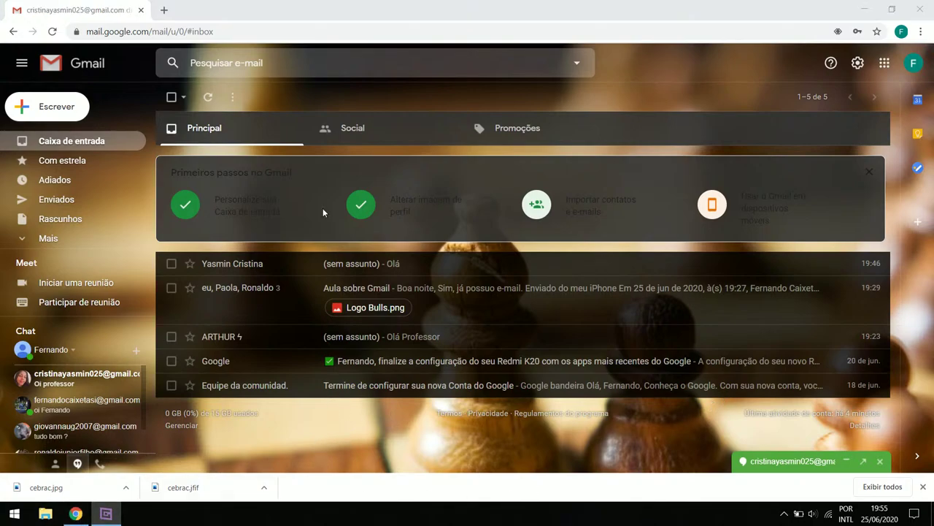
left_click(377, 4)
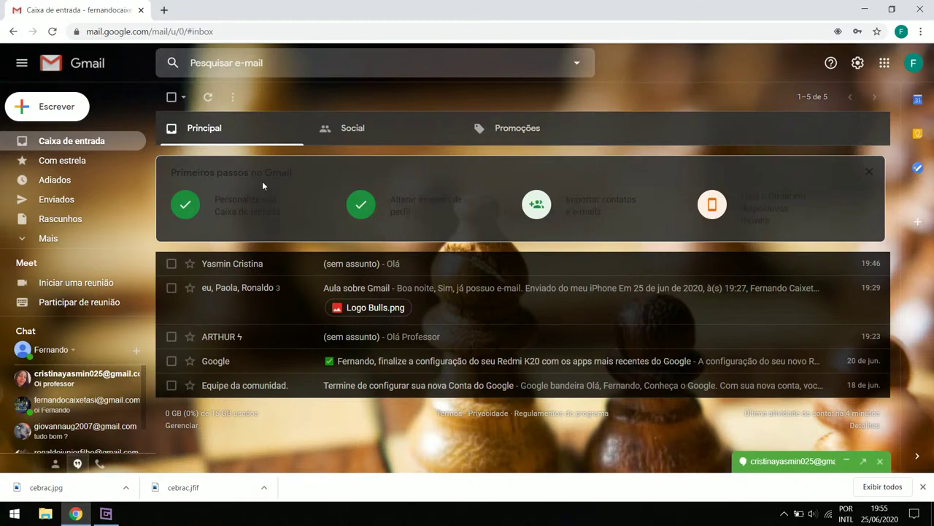
scroll(149, 383, "down", 1)
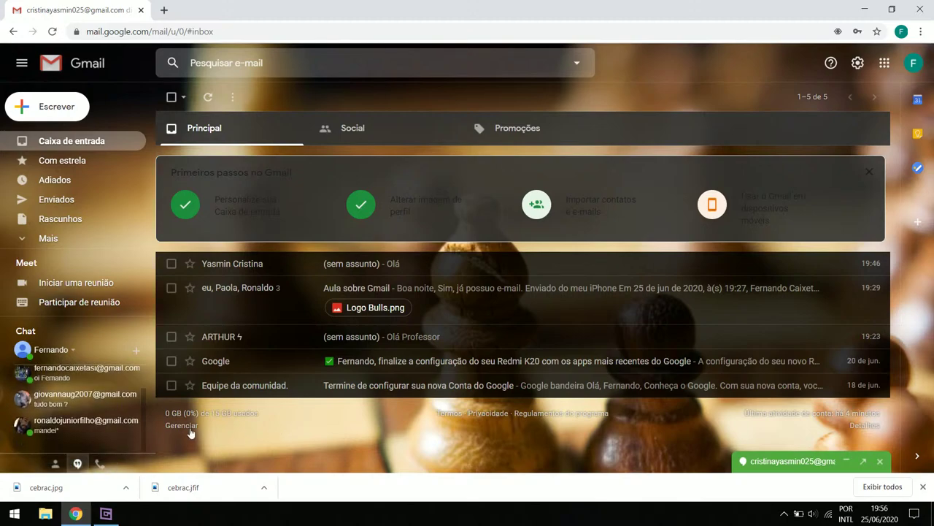
scroll(10, 395, "up", 1)
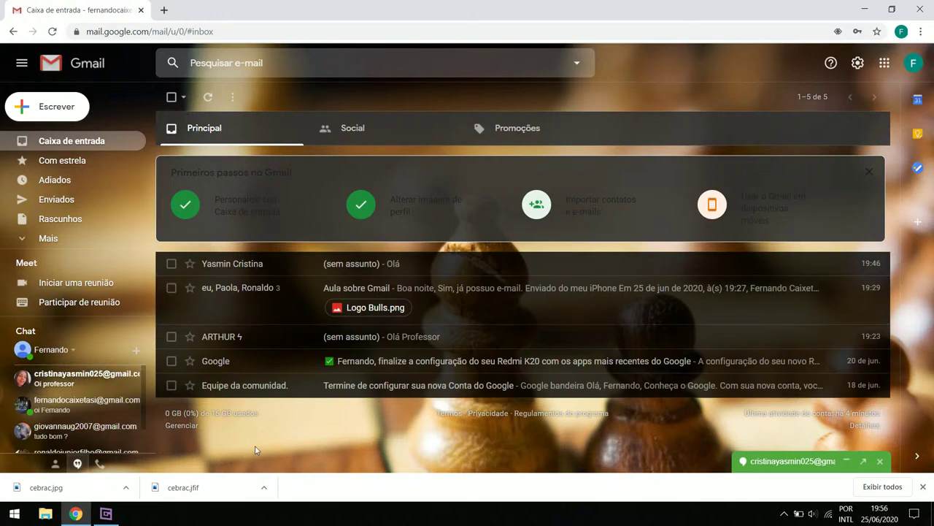
scroll(67, 414, "down", 1)
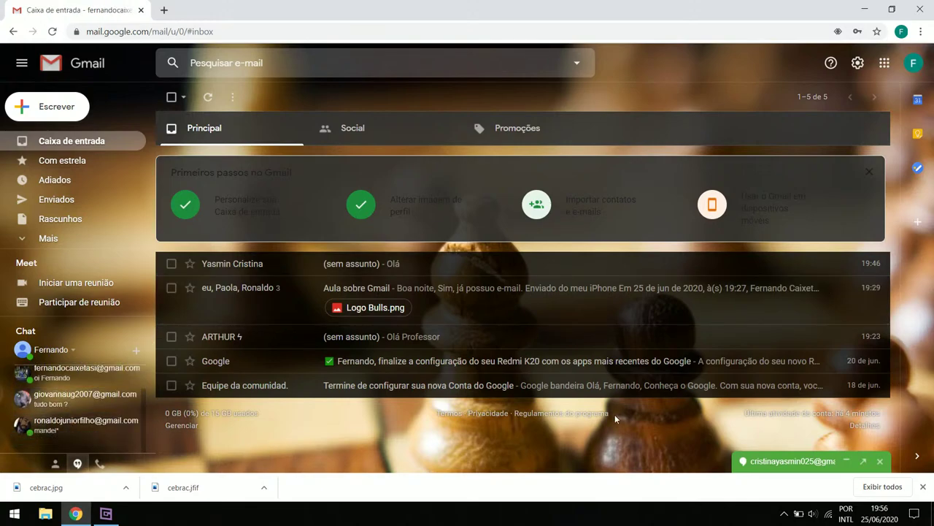
left_click(807, 462)
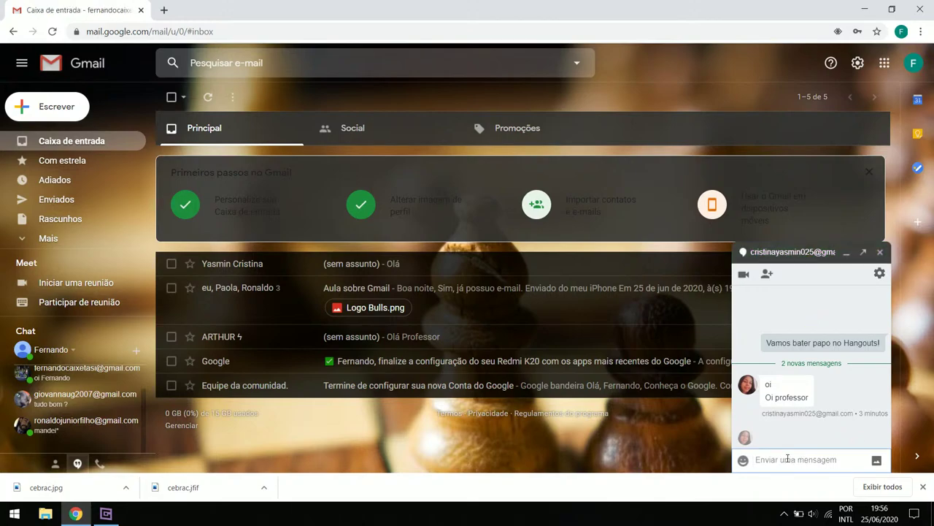
Send the chat reply 'oi tudo bom?', then bring the browser window back to front
type("oi tudo bom")
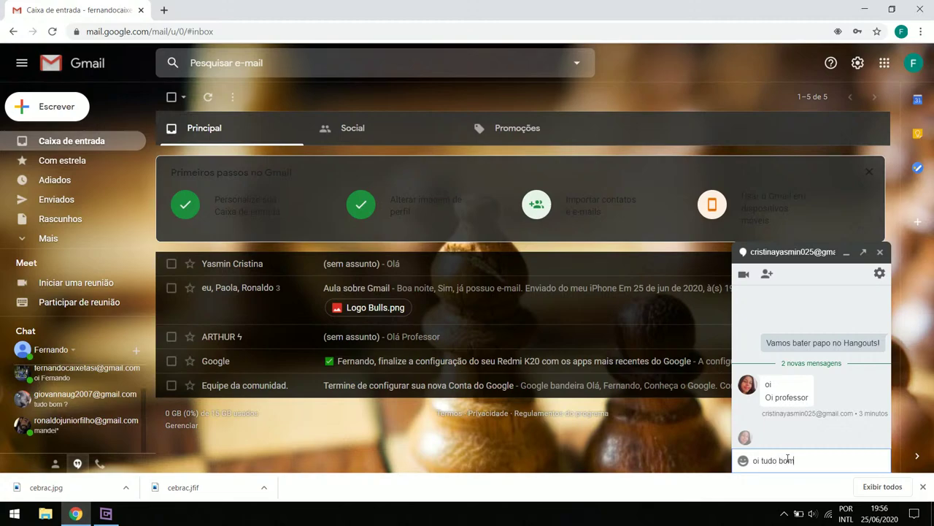
key("Return")
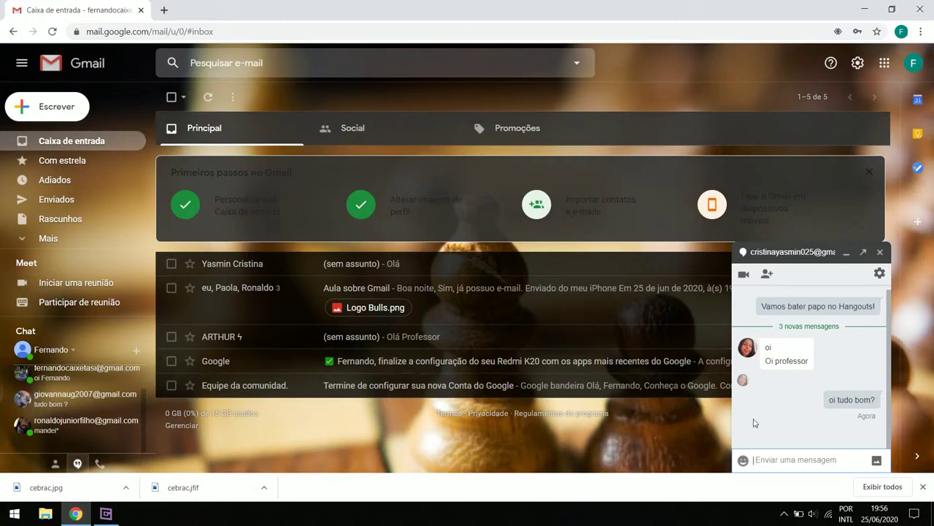
left_click(106, 515)
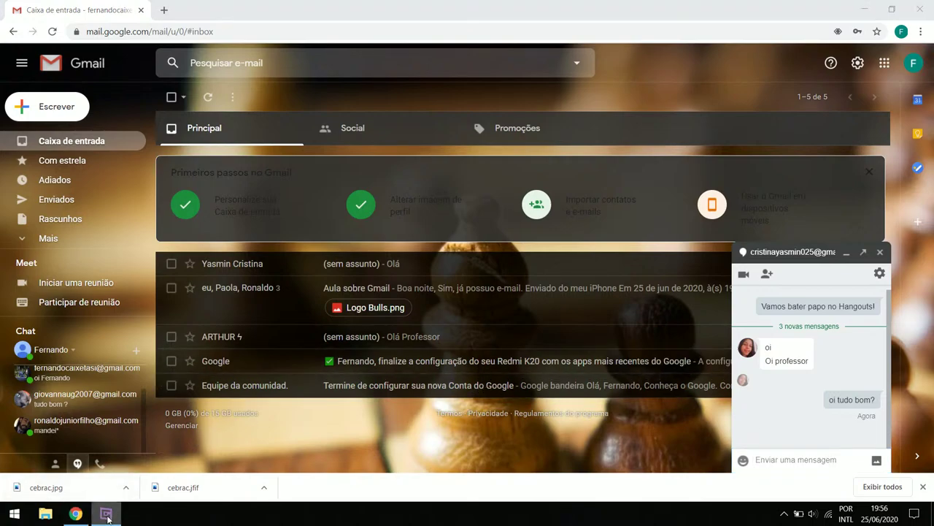
left_click(106, 515)
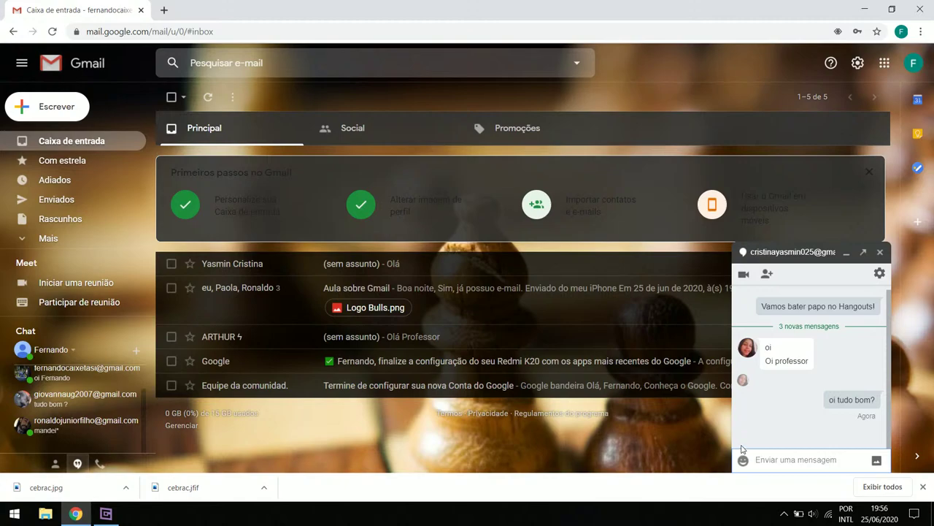
left_click(111, 516)
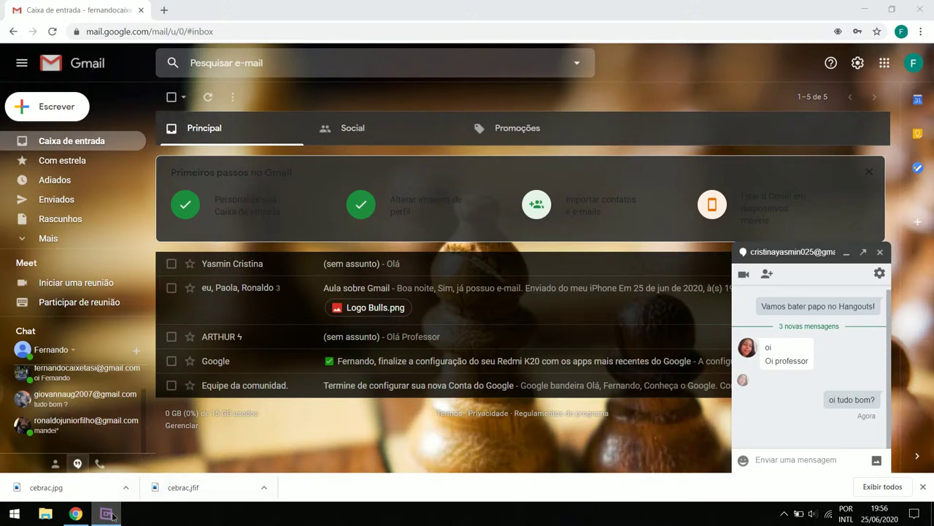
key("alt+Tab")
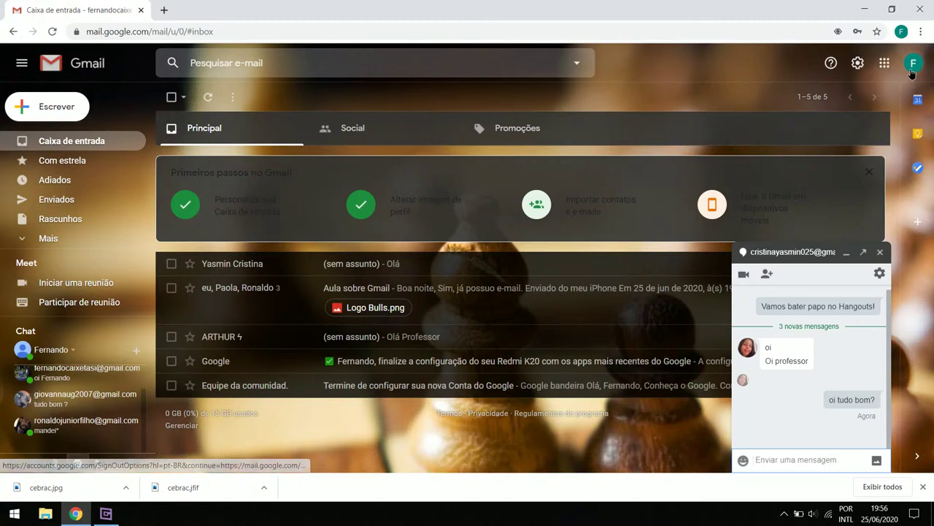
Upload the Bull Monster Moto Grupo logo from Imagens, cropped to the whole logo, as profile photo
left_click(911, 65)
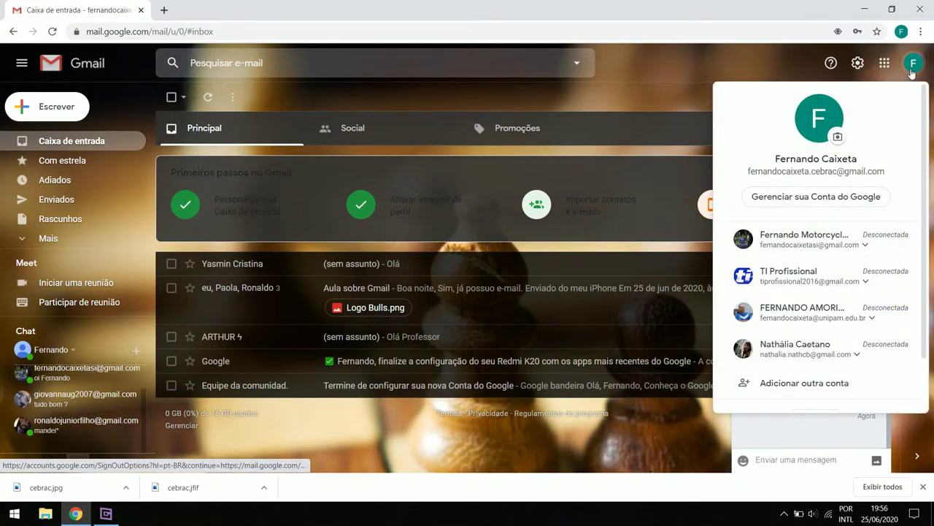
left_click(838, 140)
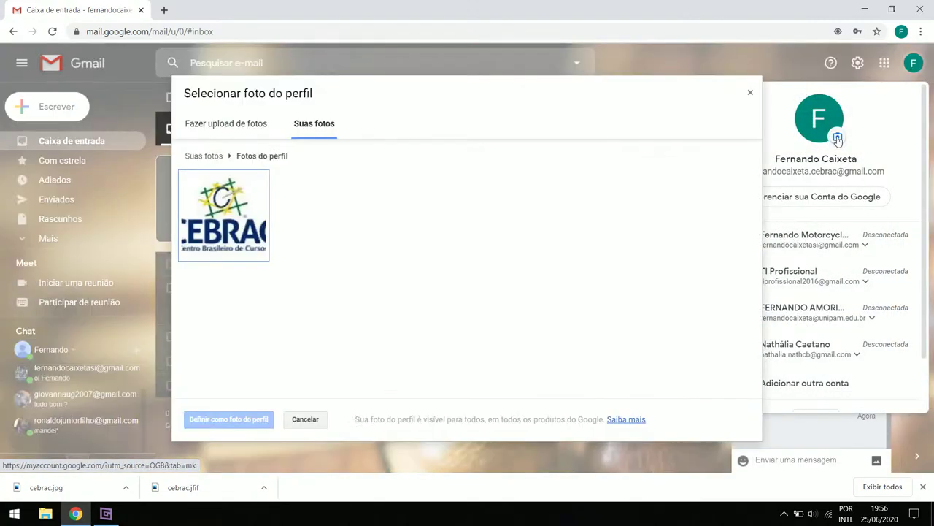
left_click(244, 127)
left_click(464, 325)
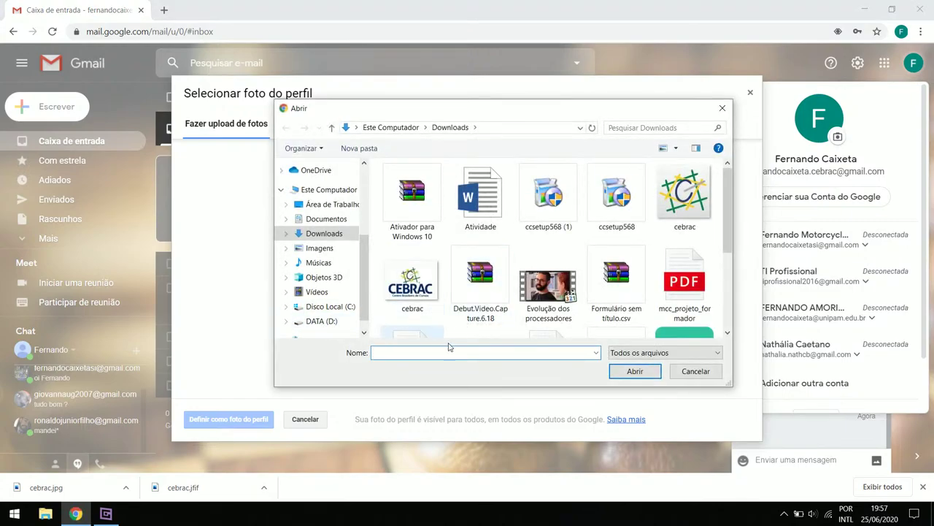
left_click(326, 250)
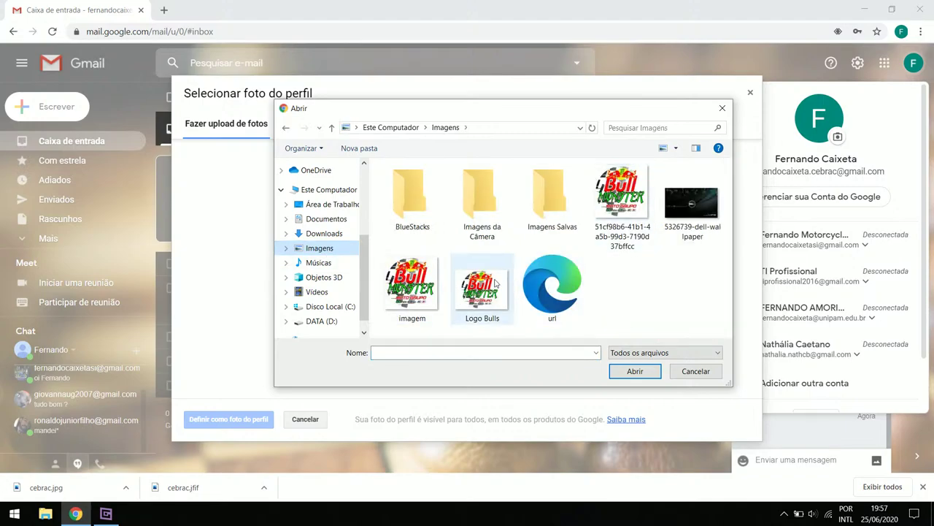
left_click(622, 206)
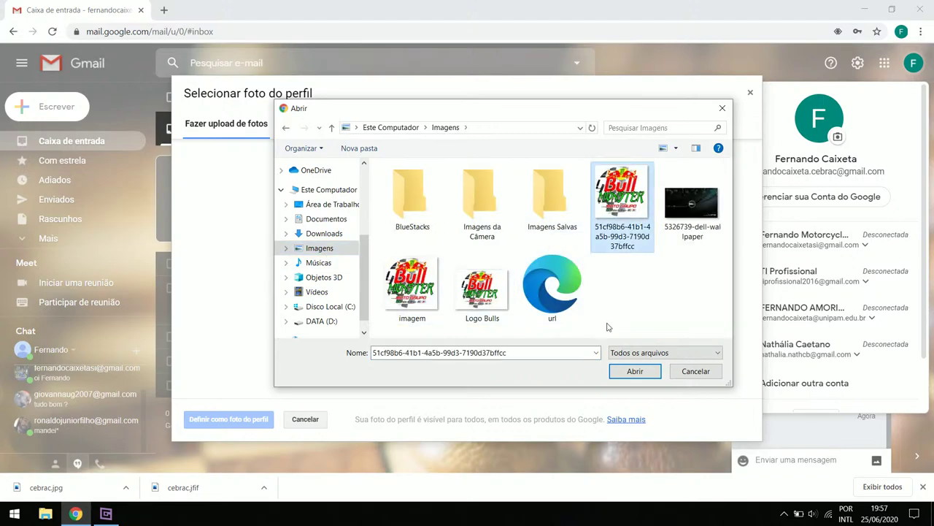
left_click(634, 372)
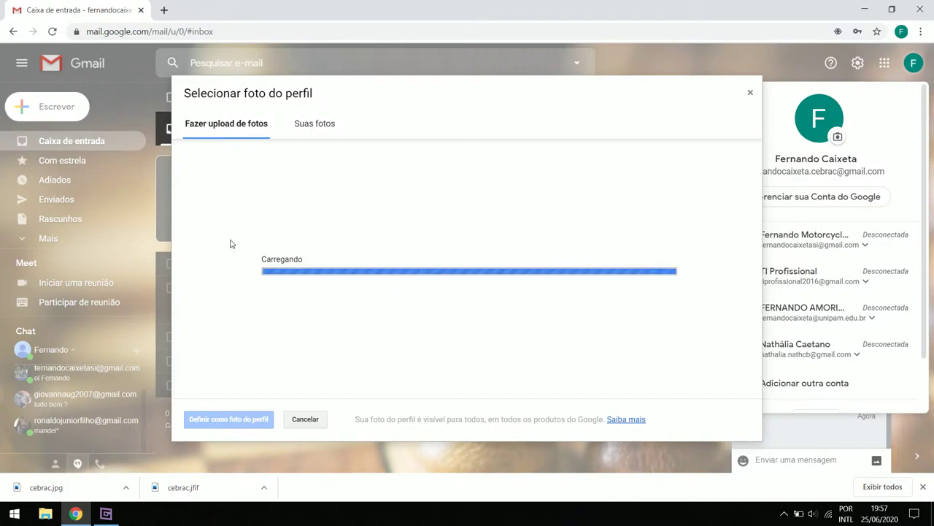
left_click_drag(381, 347, 322, 389)
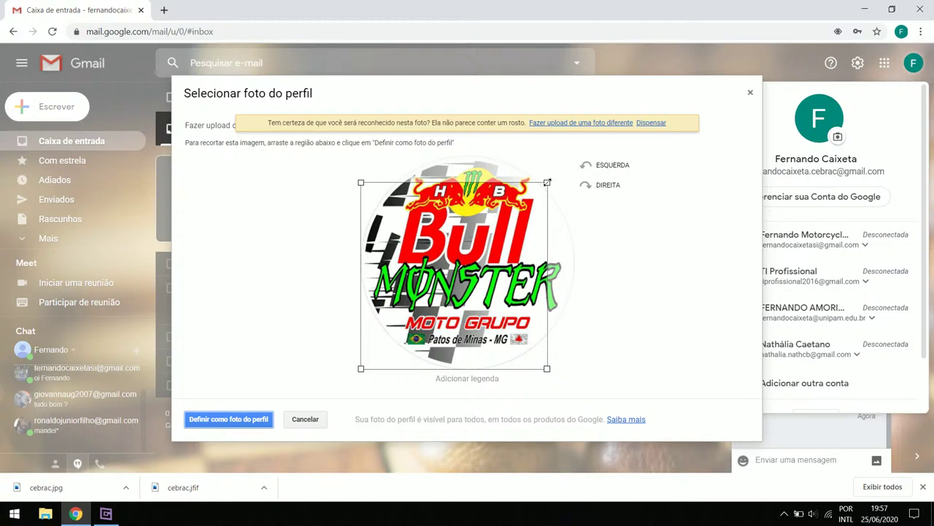
left_click_drag(546, 182, 580, 157)
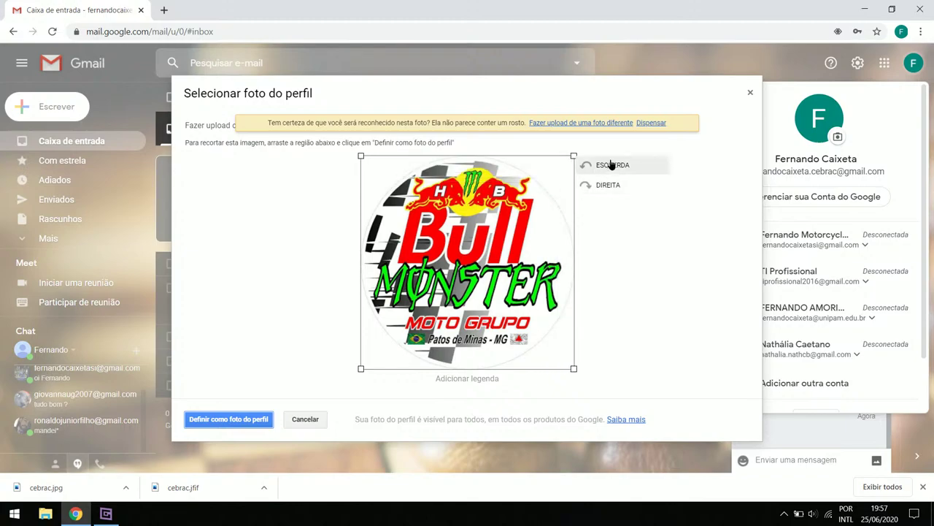
left_click(224, 422)
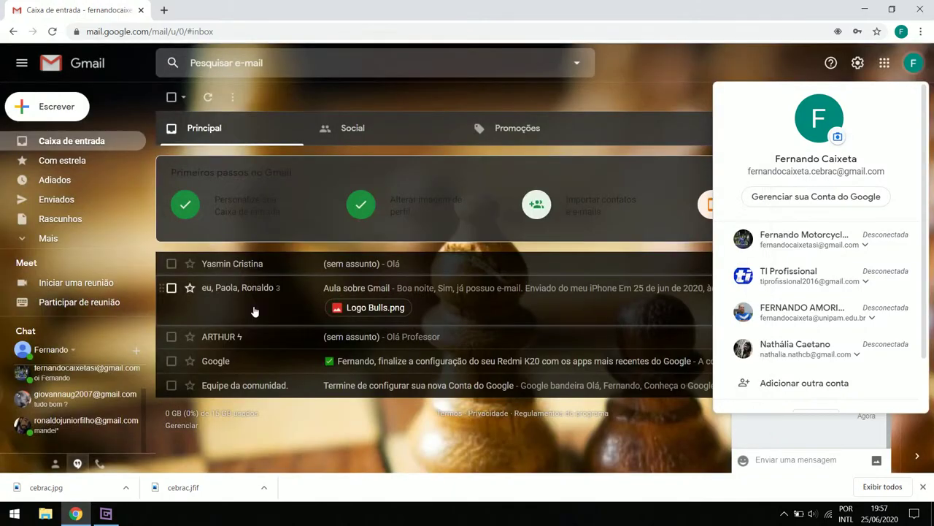
Dismiss the account popup, reopening and closing it from the avatar, to reveal the inbox and chat
left_click(677, 91)
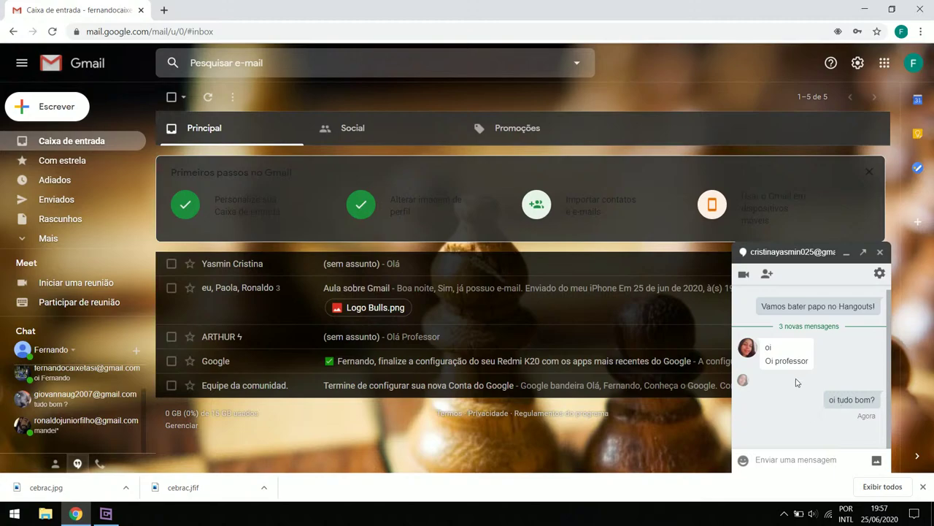
left_click(921, 70)
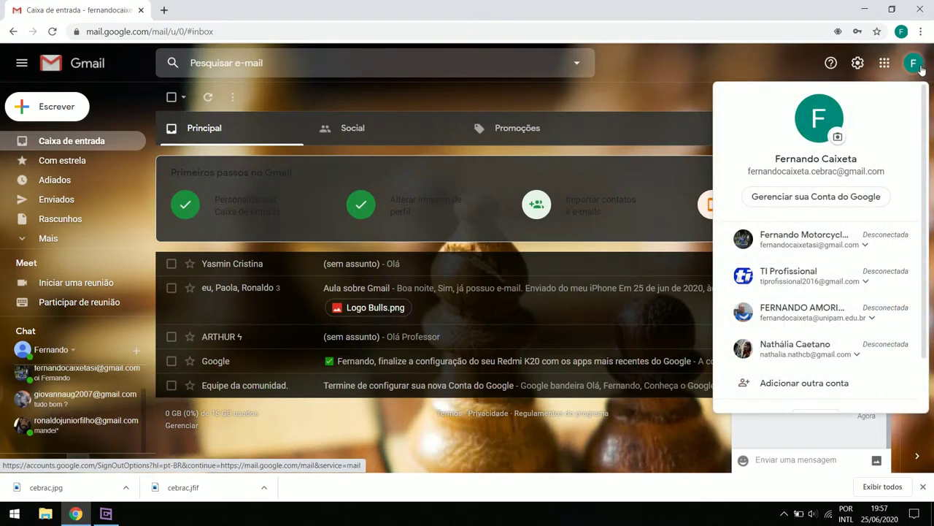
left_click(921, 70)
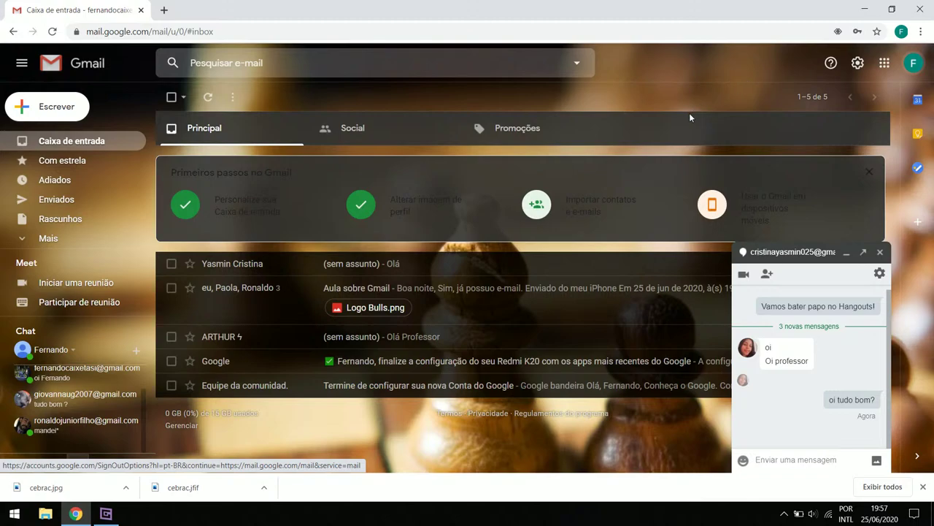
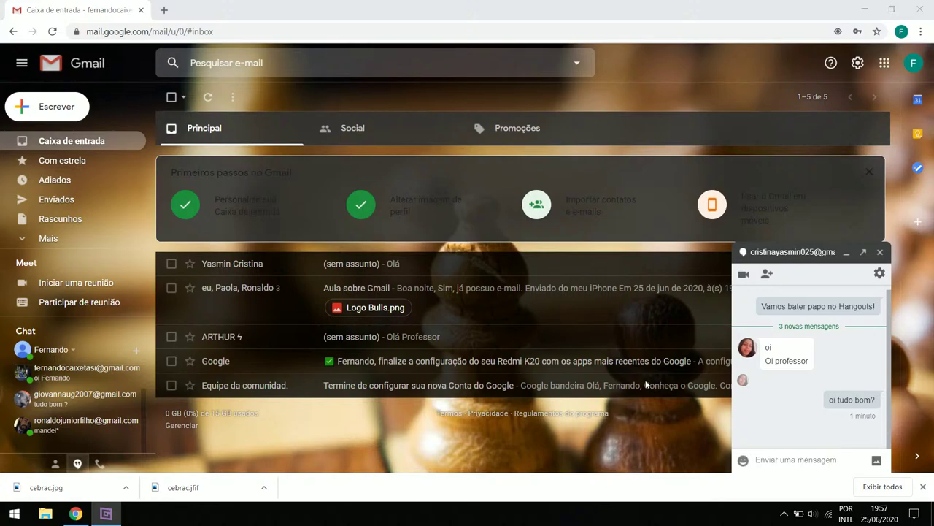
left_click(522, 5)
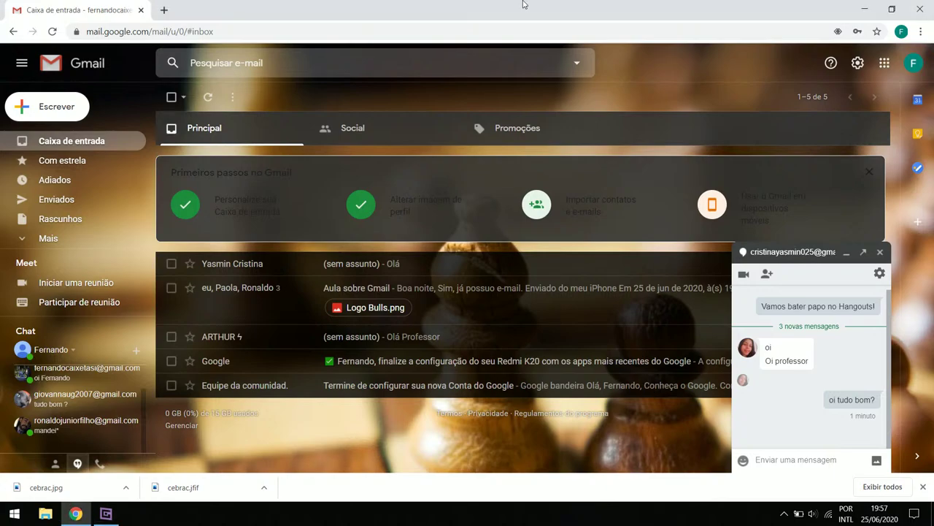
left_click(106, 516)
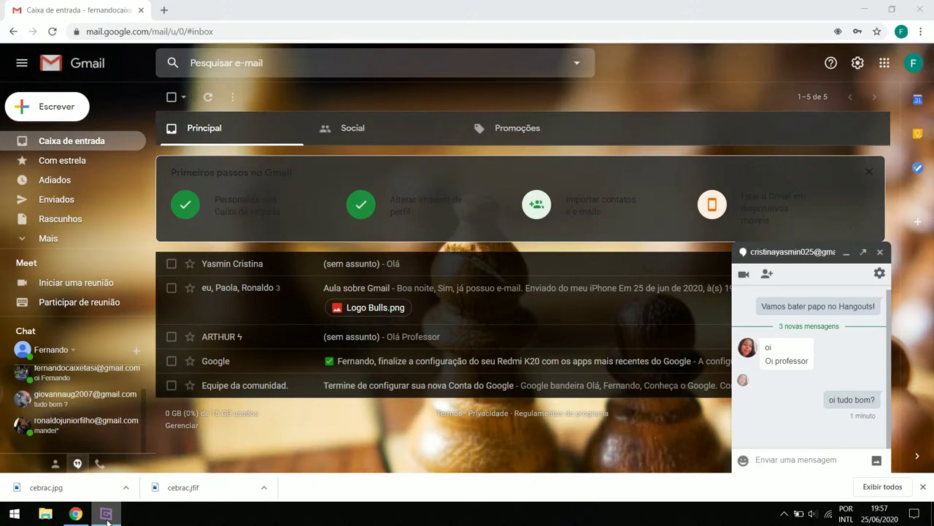
left_click(107, 516)
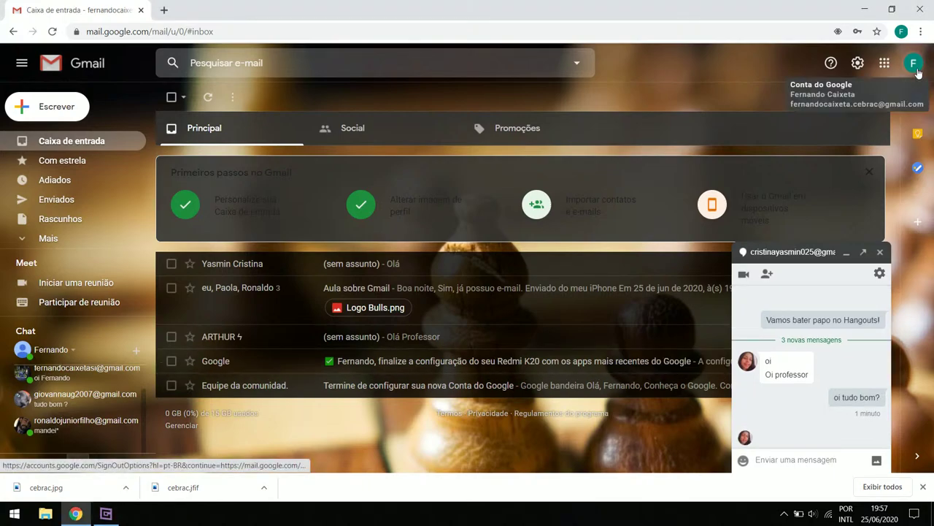
left_click(916, 68)
left_click(838, 137)
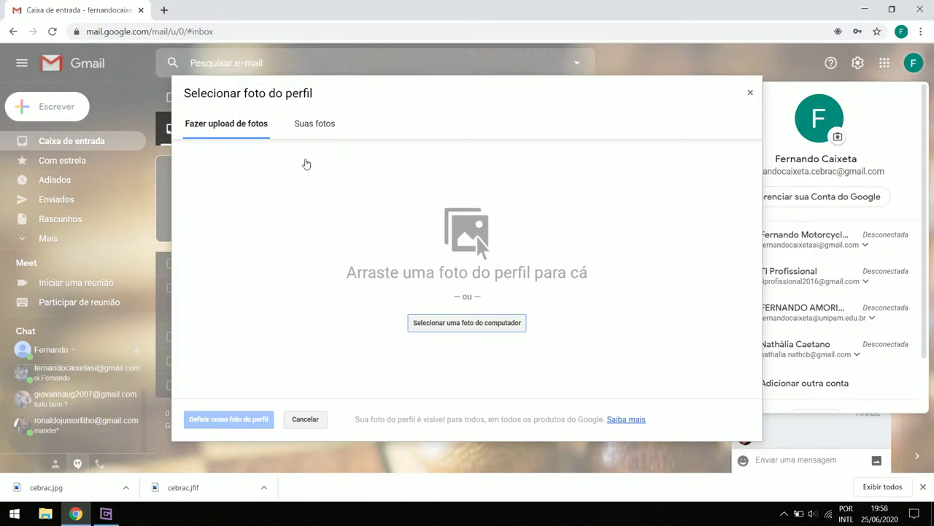
left_click(314, 125)
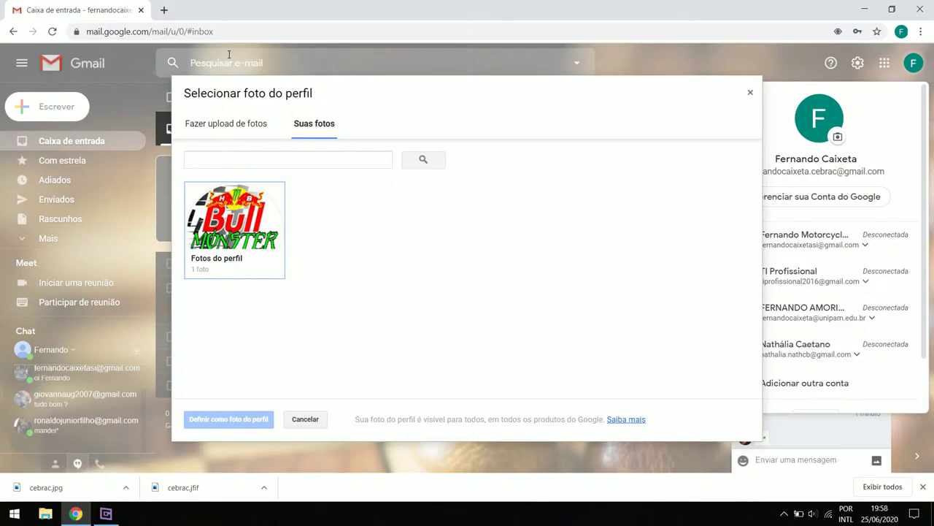
left_click(163, 10)
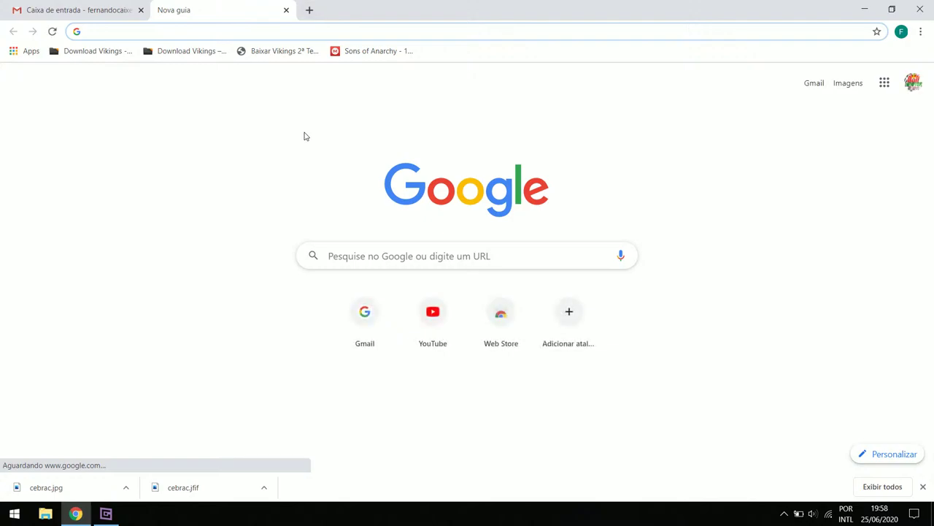
Go to google.com and search for 'fundo branco'
type("google.com")
key("Return")
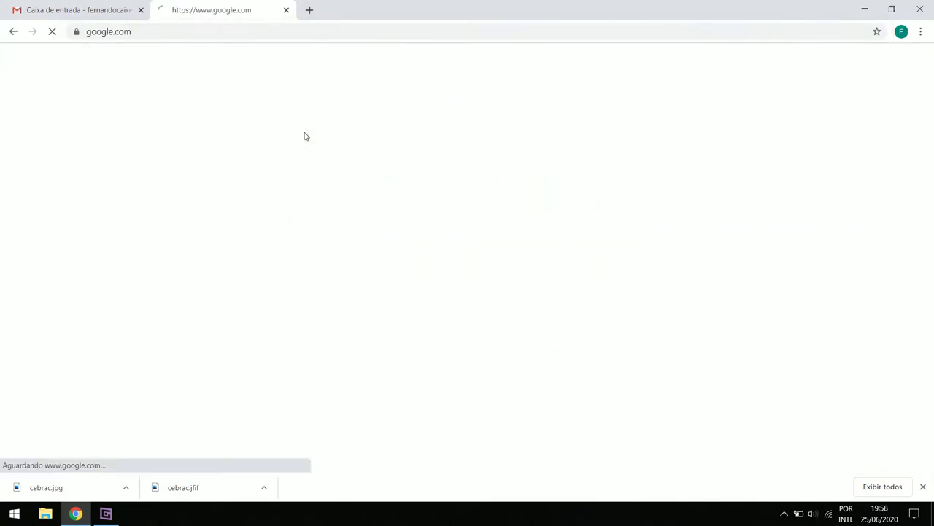
type("fund")
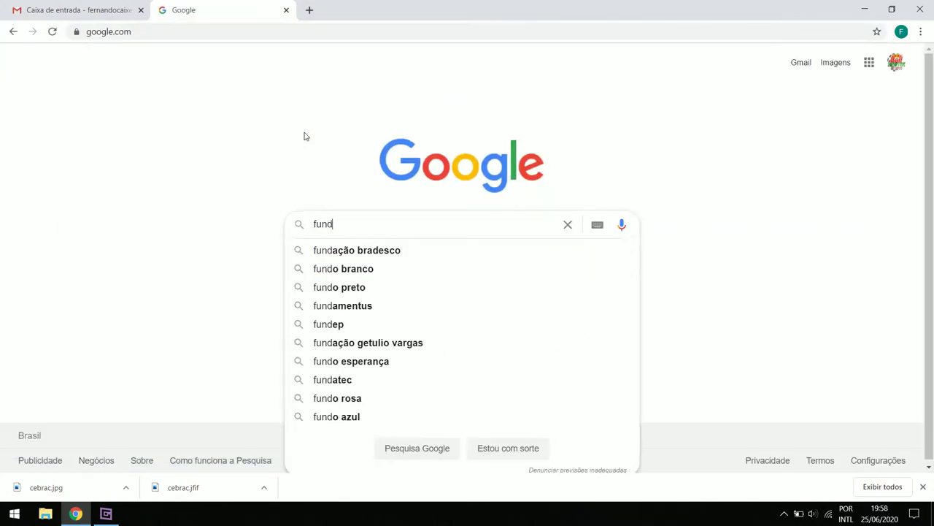
type("o branco")
key("Return")
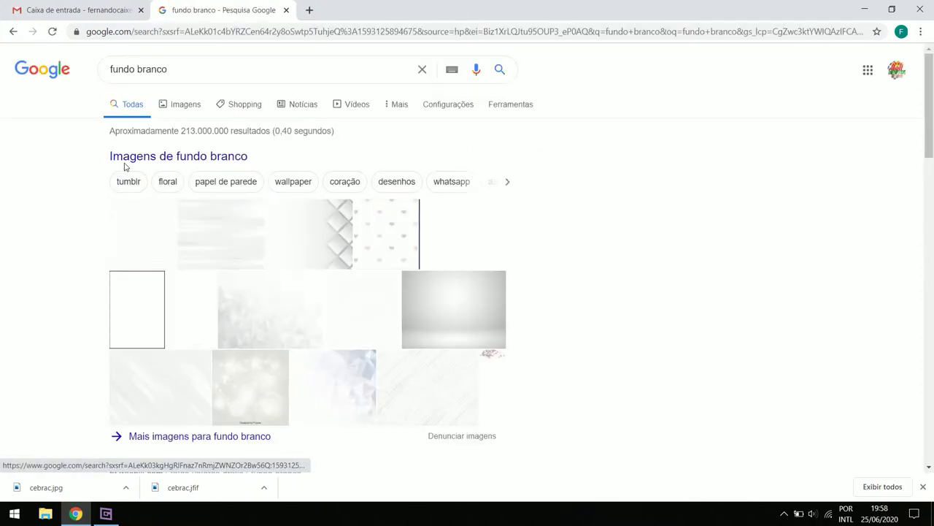
Browse the Imagens results, preview an Instituto de Linguas image, then close the search tab
left_click(186, 106)
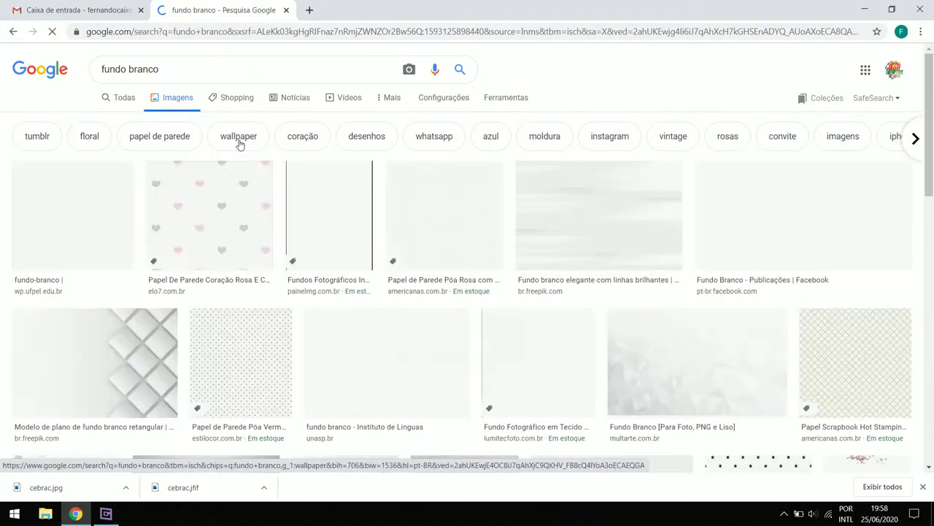
left_click(396, 361)
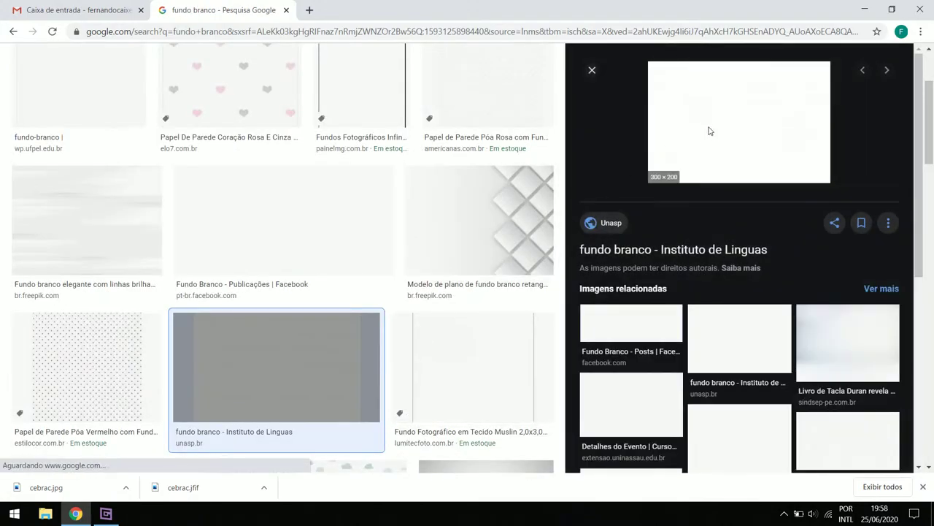
right_click(708, 130)
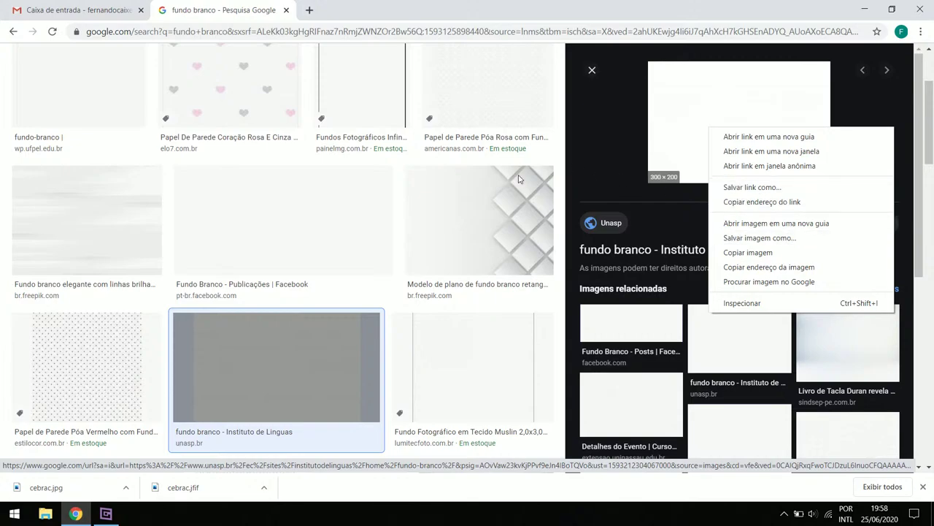
left_click(218, 6)
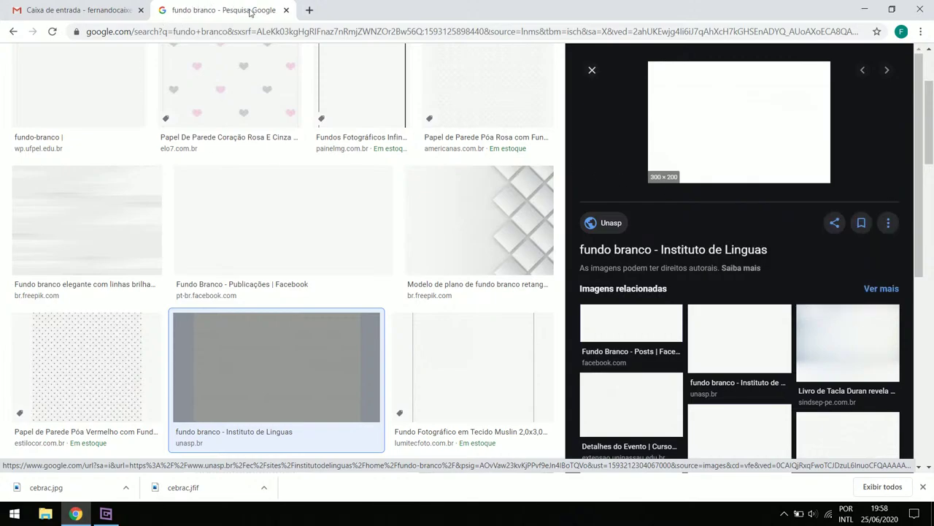
left_click(285, 10)
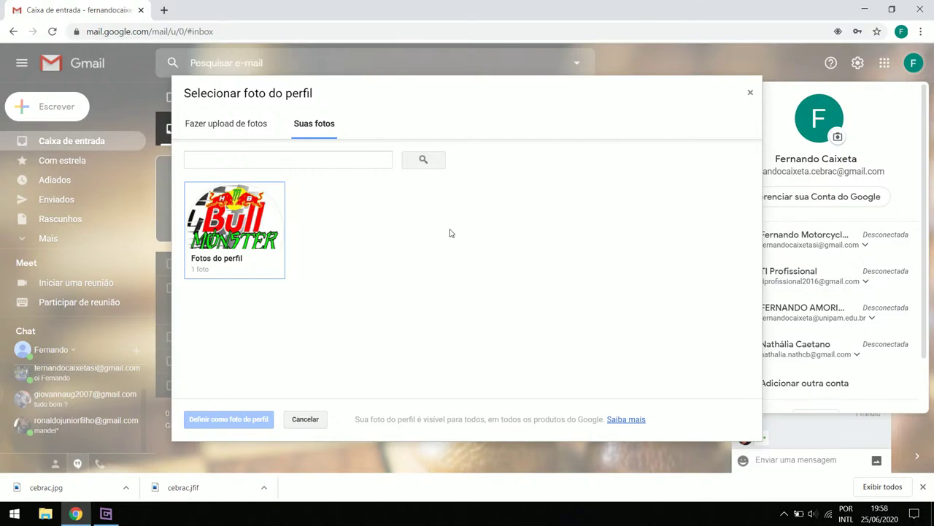
Set the Bull Monster logo from 'Fotos do perfil' as profile photo and close the account panel
left_click(257, 258)
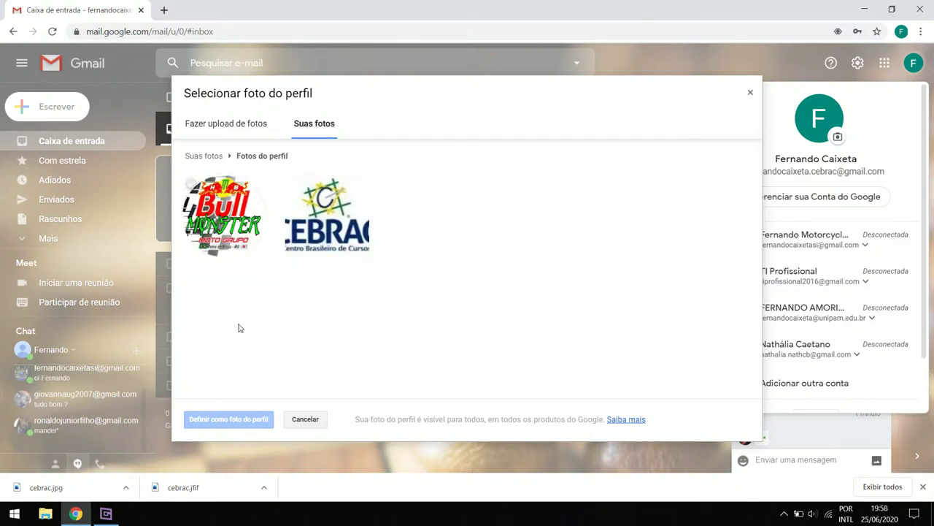
left_click(240, 241)
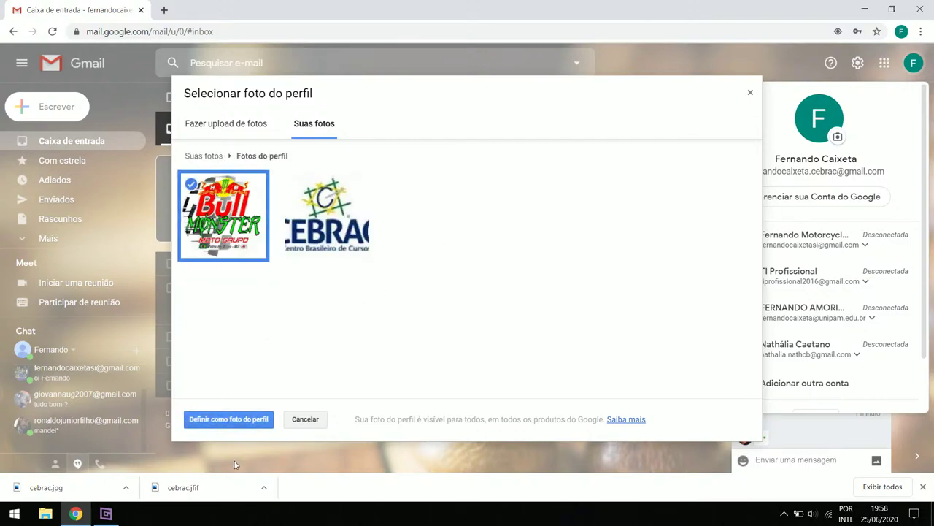
left_click(243, 421)
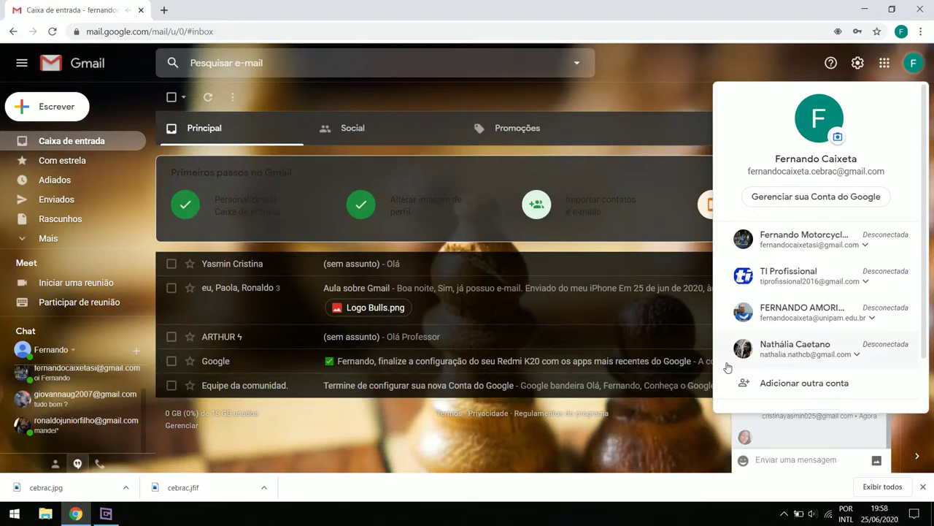
left_click(766, 80)
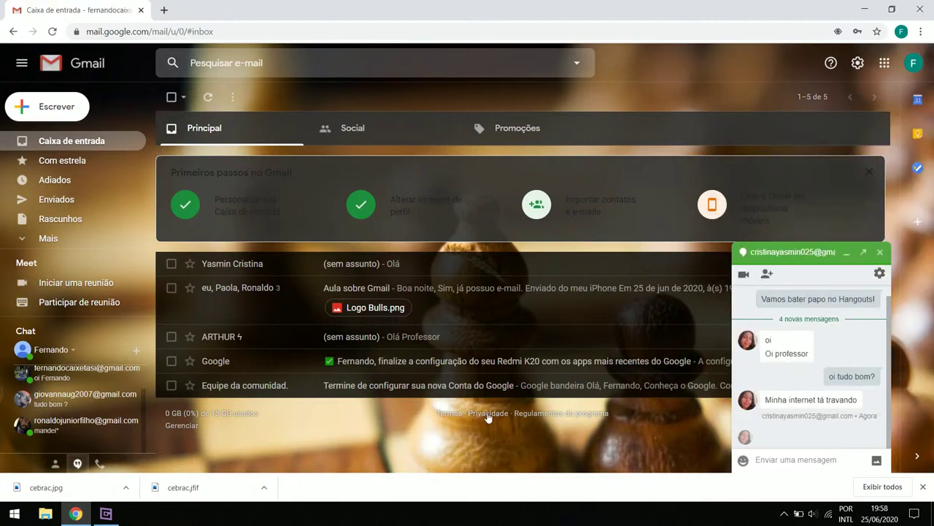
Close the first chat conversation, then start a video call with the new-message contact
left_click(108, 515)
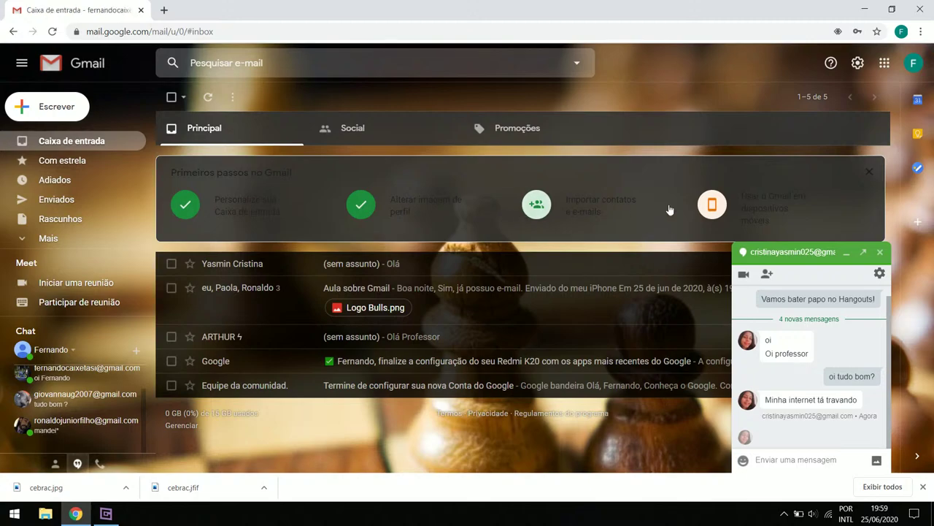
left_click(857, 64)
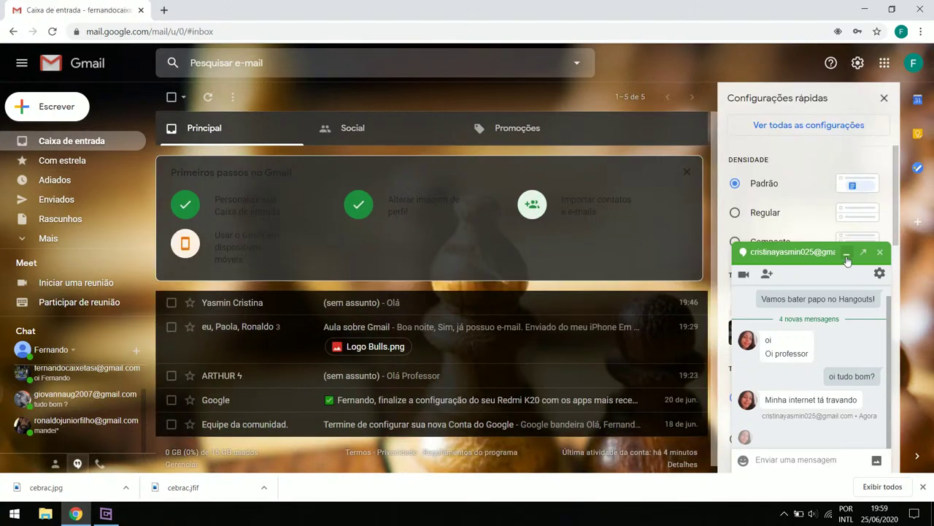
left_click(881, 252)
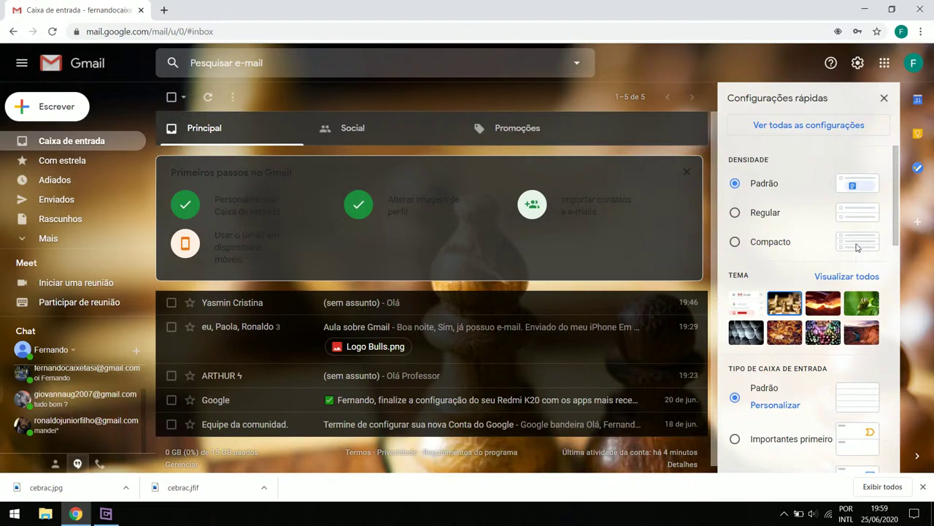
scroll(784, 294, "down", 5)
scroll(767, 334, "down", 5)
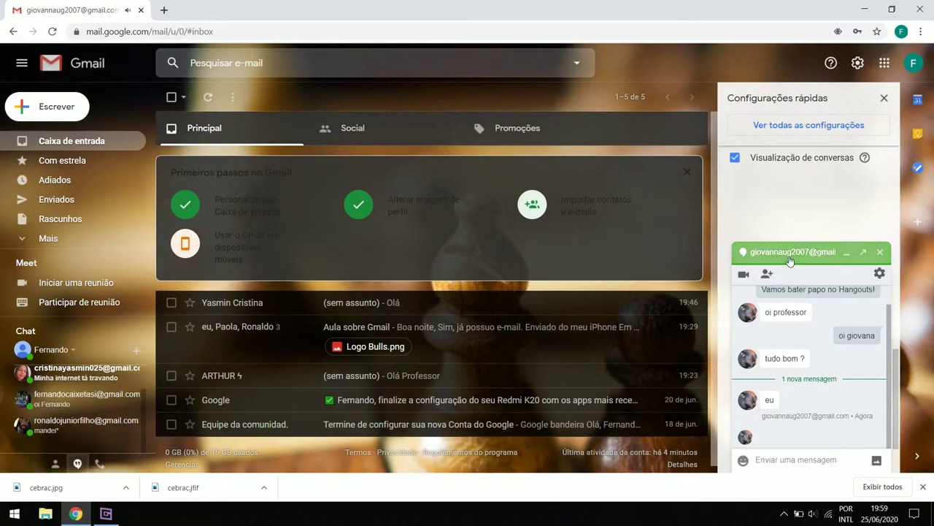
left_click(885, 99)
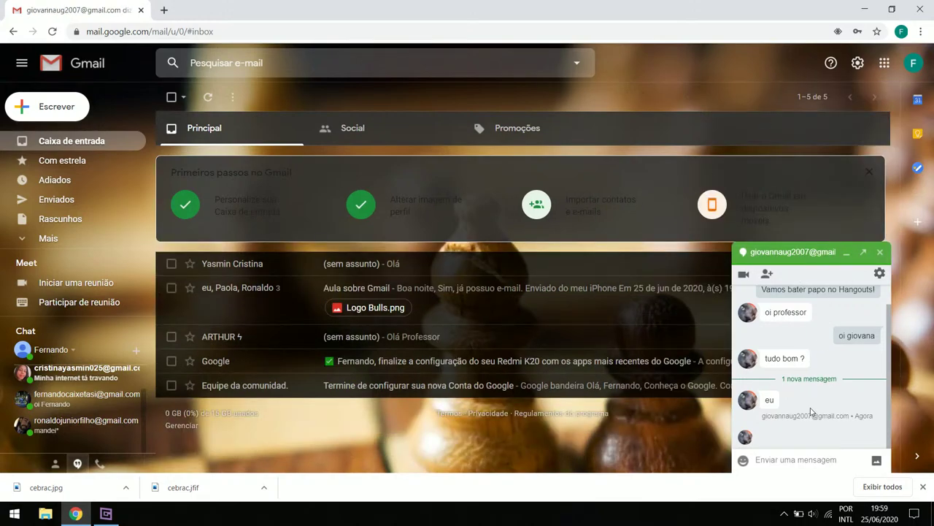
left_click(742, 276)
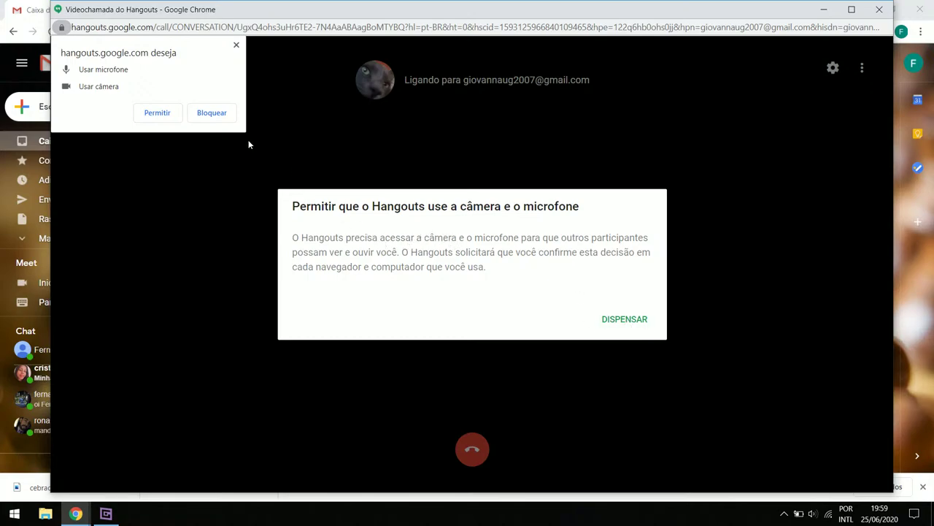
Allow camera and microphone, then select Logitech HD Webcam C270 as the call camera
left_click(156, 113)
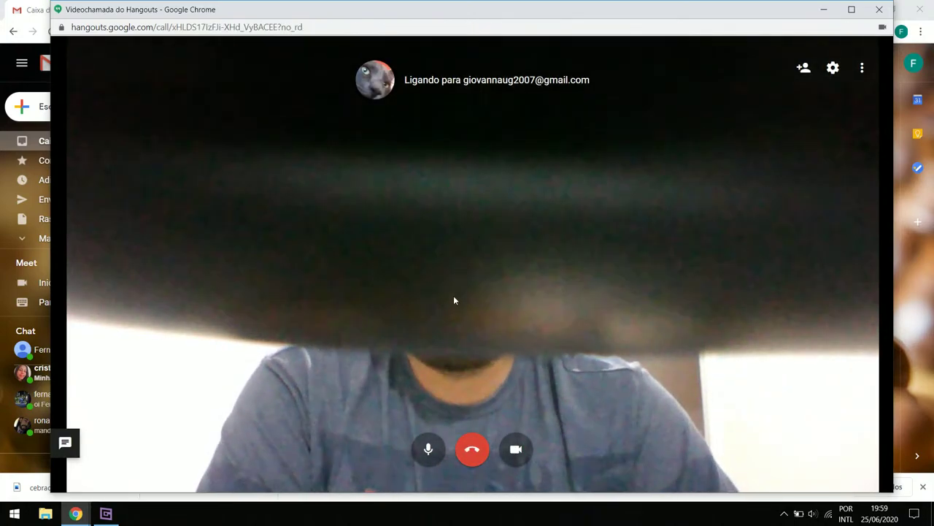
left_click(832, 69)
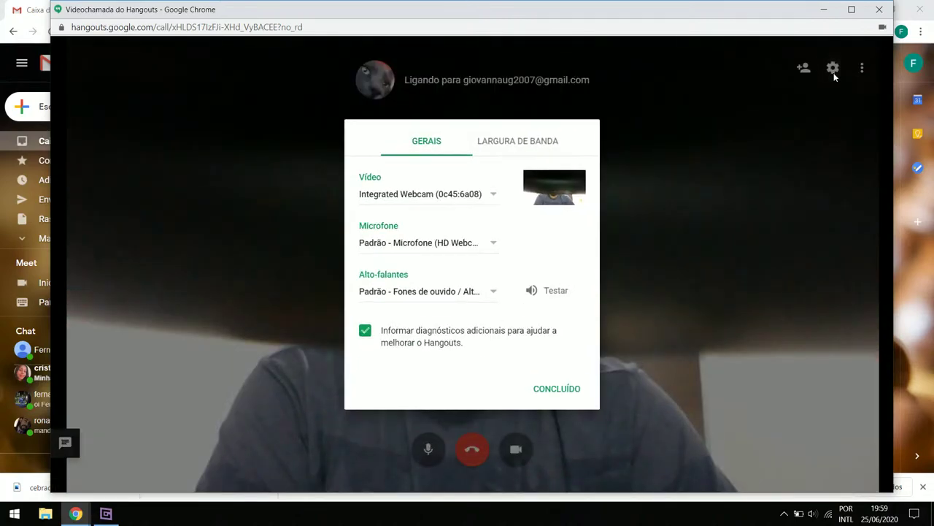
left_click(391, 198)
left_click(397, 216)
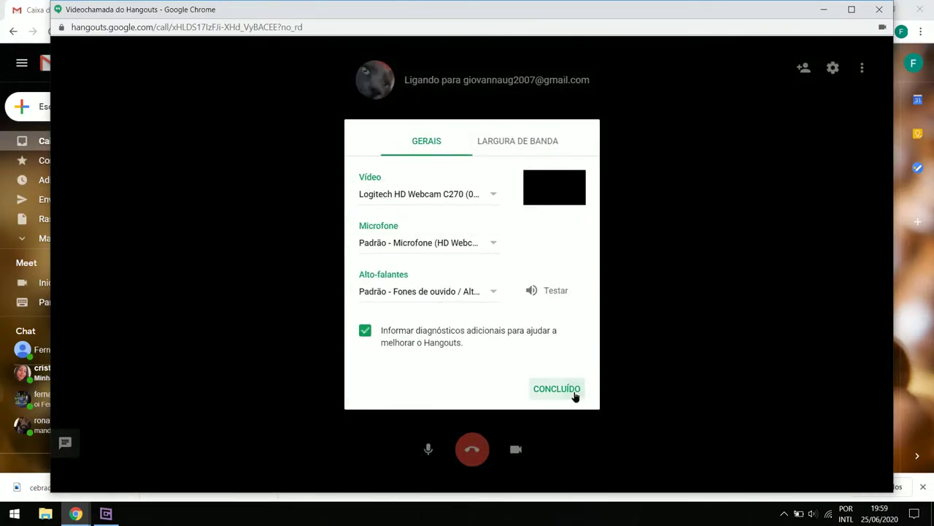
left_click(573, 391)
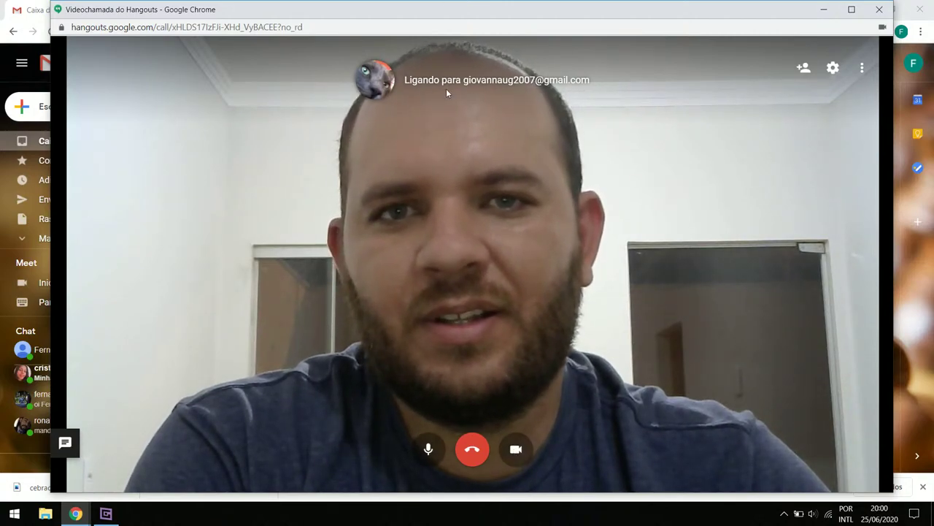
Toggle the camera off and on twice during the call, then hang up
left_click(515, 448)
left_click(516, 450)
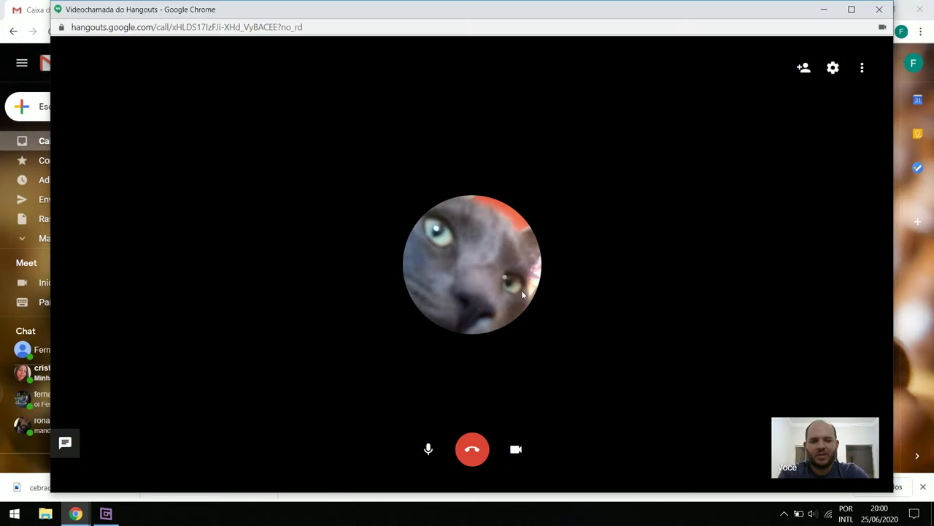
left_click(516, 451)
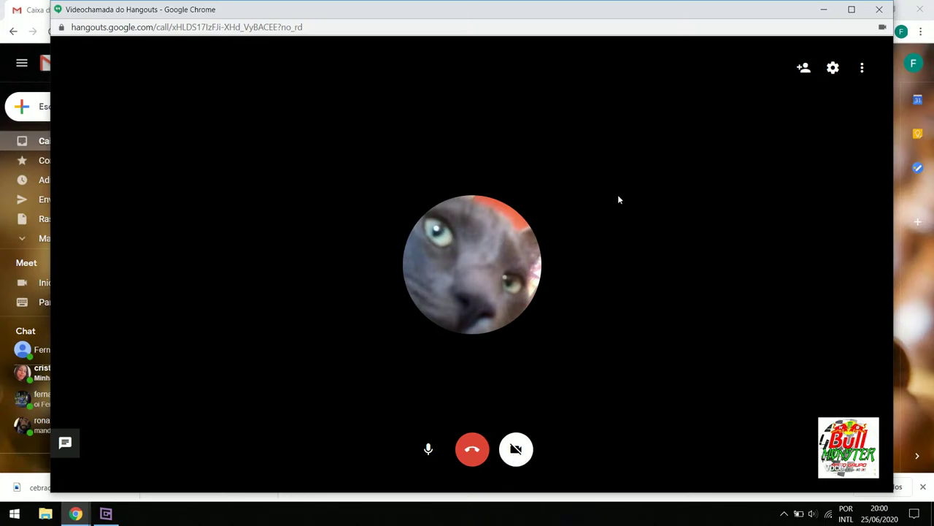
left_click(515, 450)
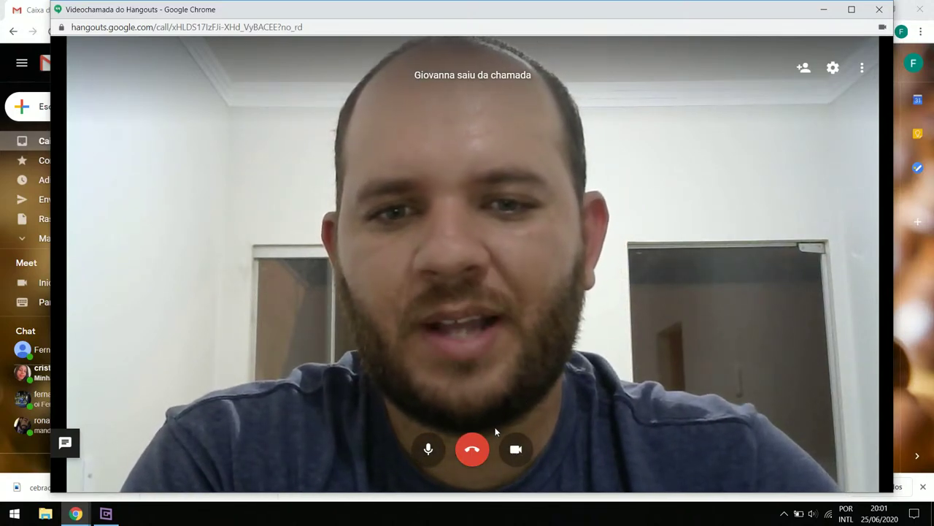
left_click(472, 449)
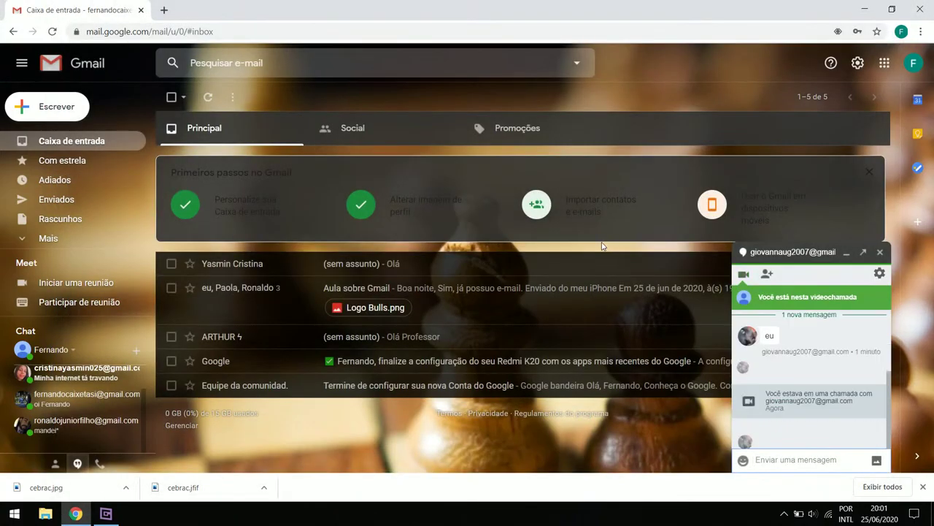
Close the first contact's chat, open a chat with another contact, and video call them
left_click(879, 252)
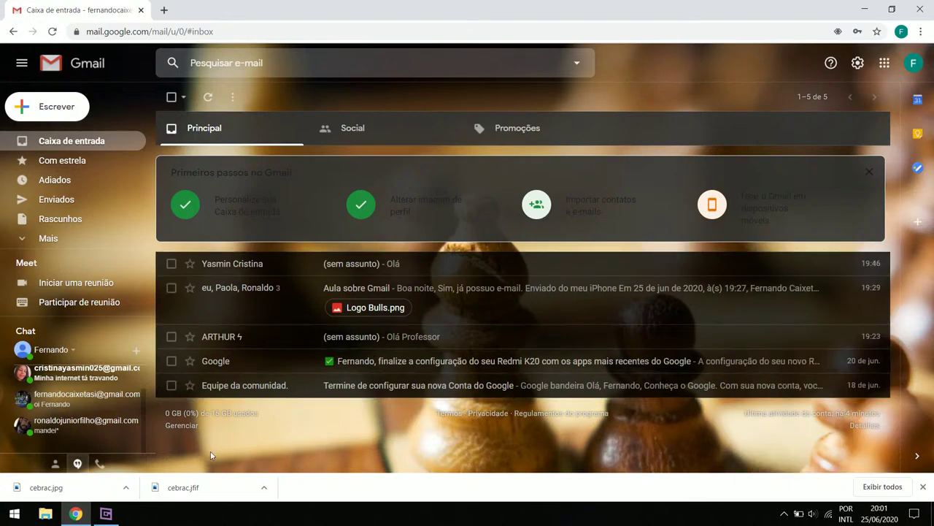
left_click(108, 514)
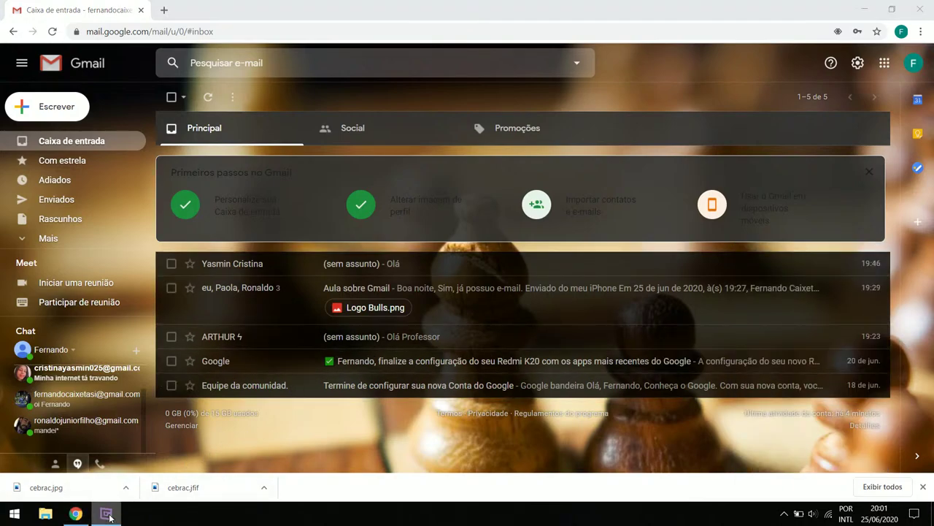
left_click(491, 442)
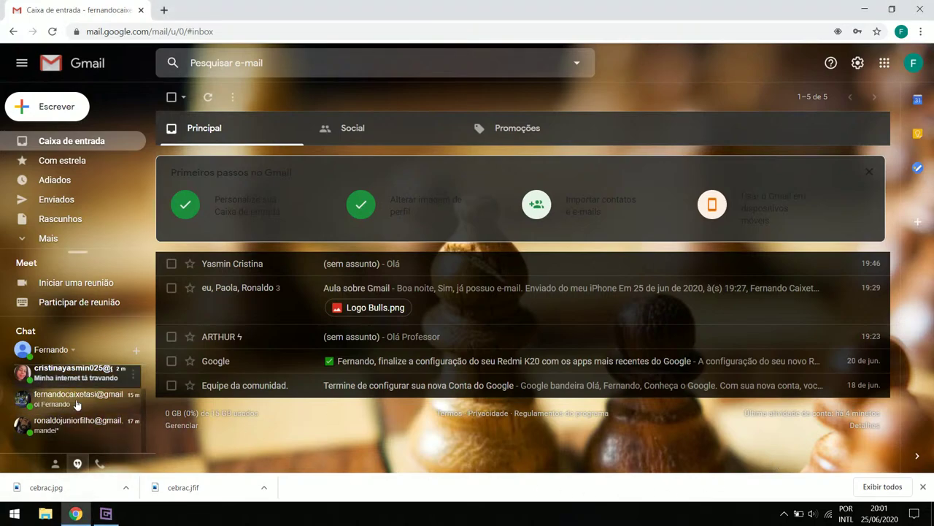
left_click(76, 433)
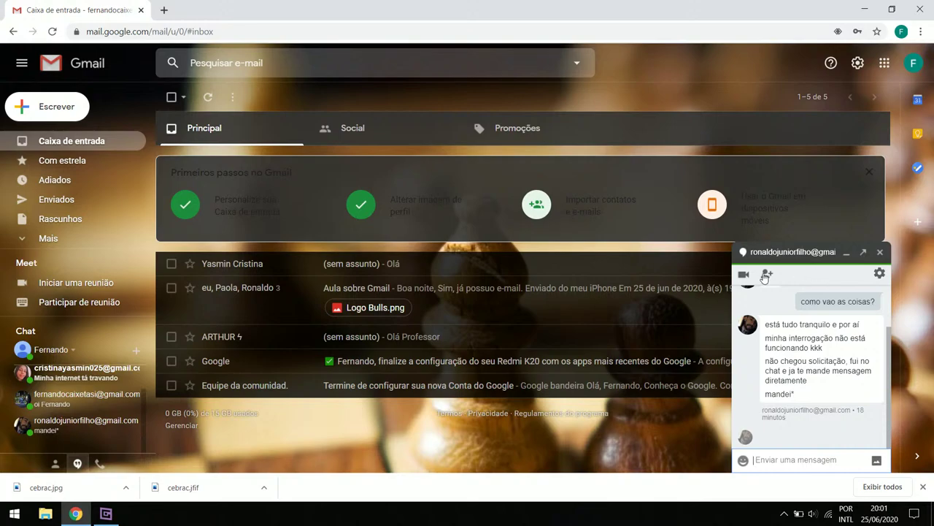
left_click(744, 274)
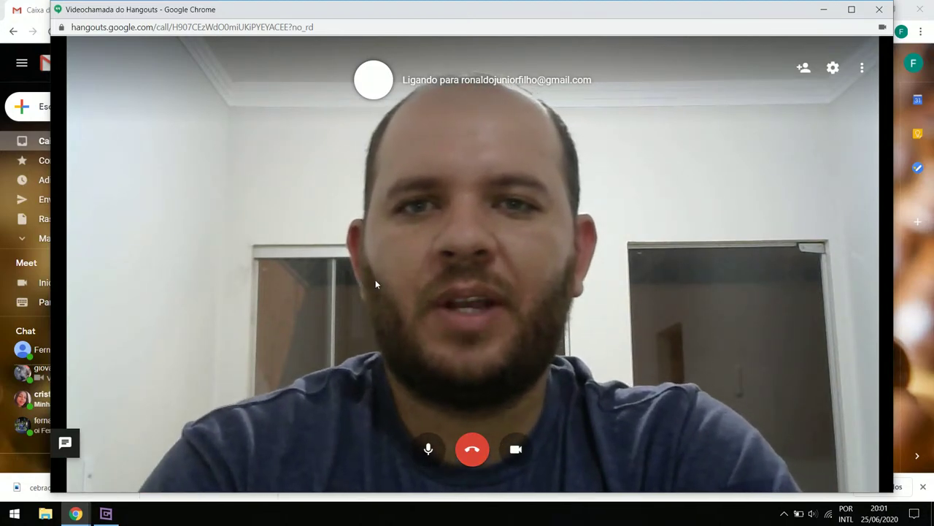
Return to the ringing call window and hang up the outgoing call
left_click(107, 515)
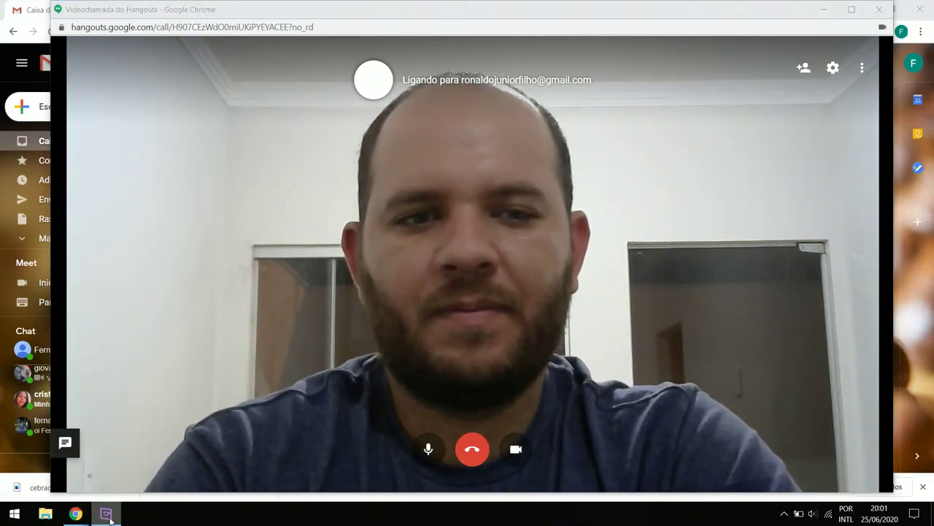
left_click(108, 515)
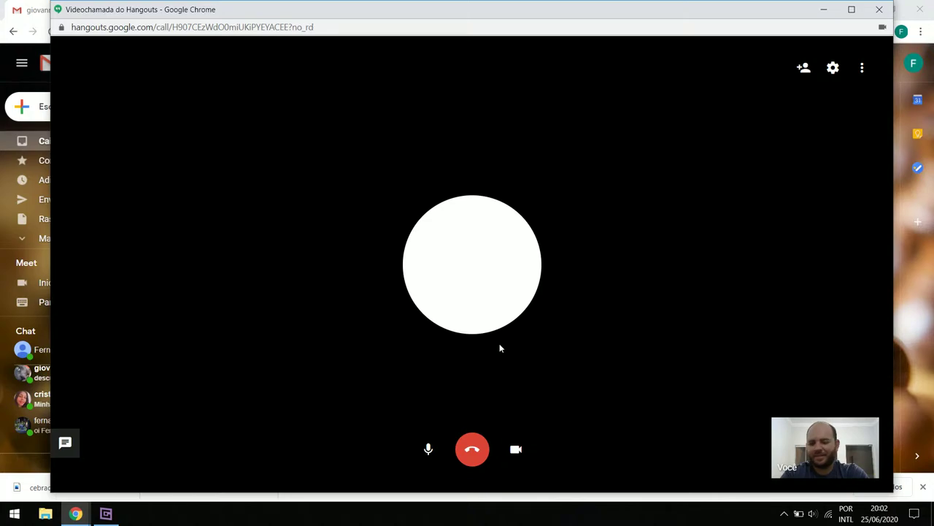
left_click(471, 454)
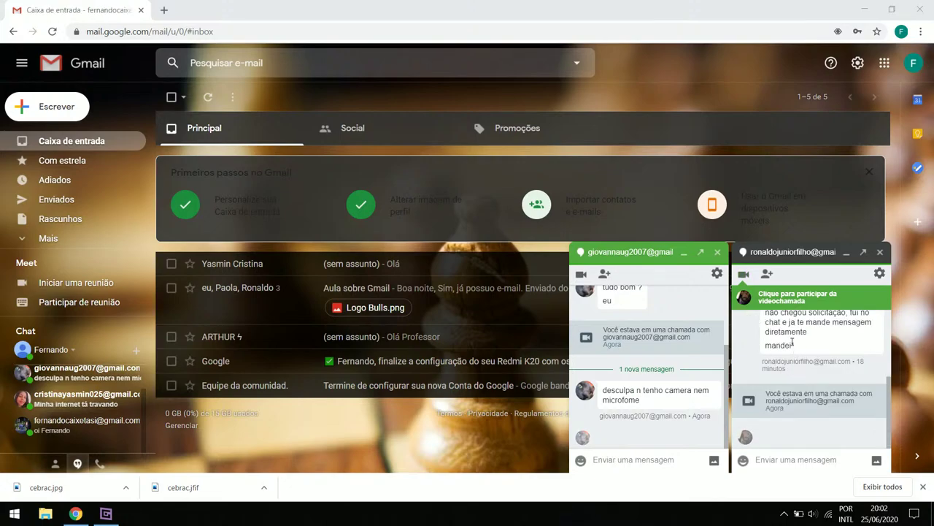
Highlight the call notice and no-camera reply, deselect them, then close both chat windows
left_click_drag(781, 392, 875, 414)
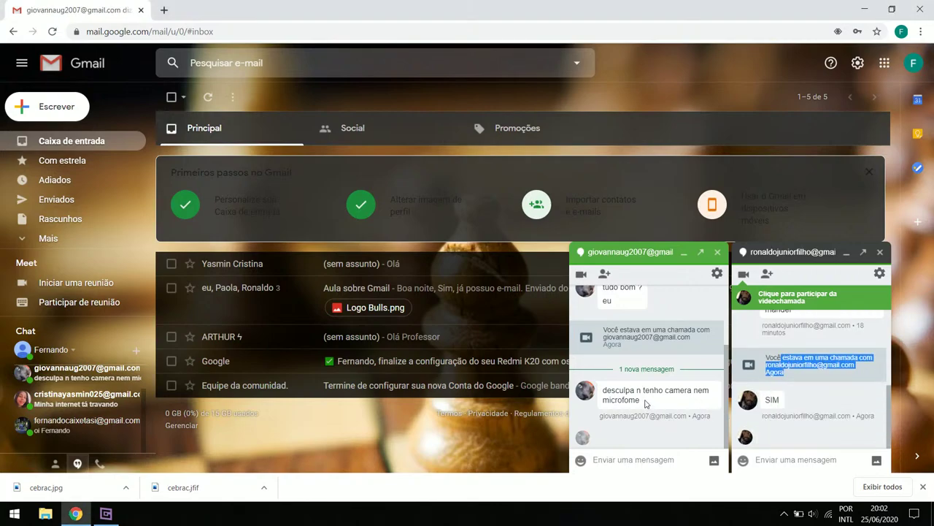
left_click_drag(611, 389, 661, 401)
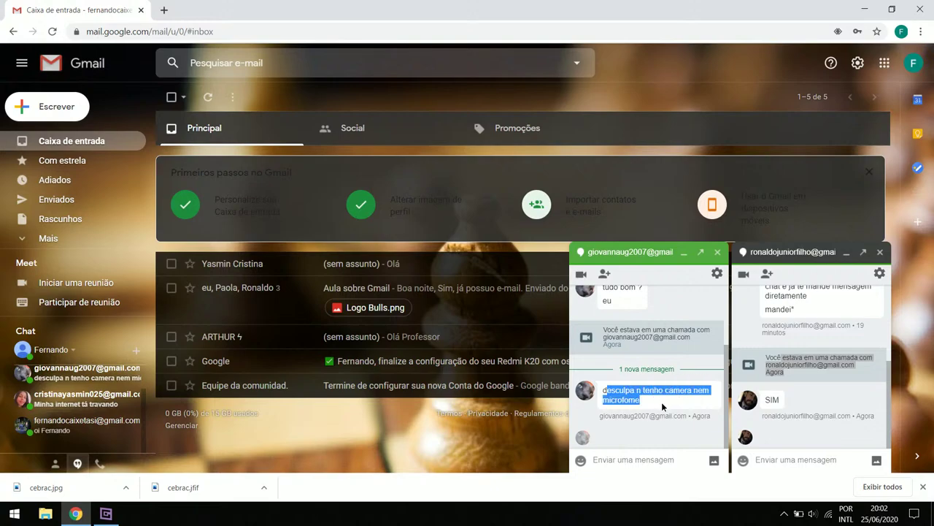
left_click(664, 407)
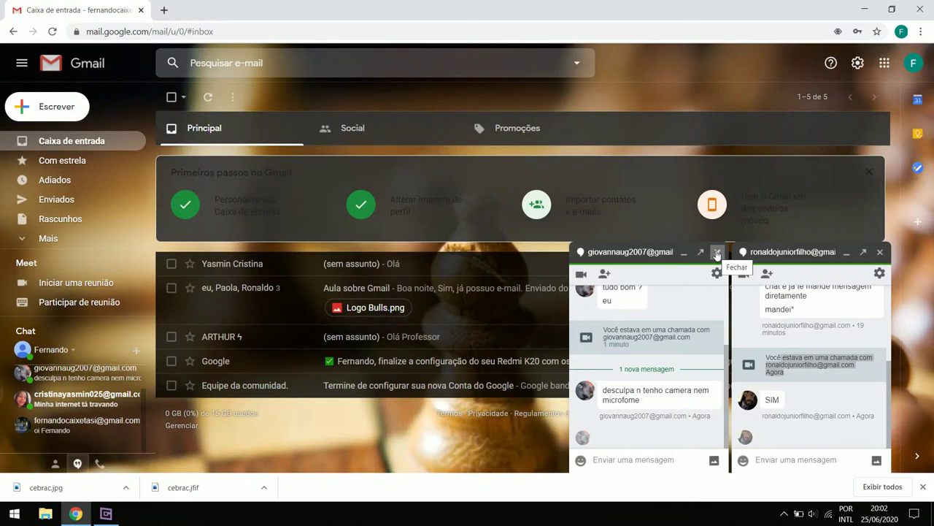
left_click(716, 253)
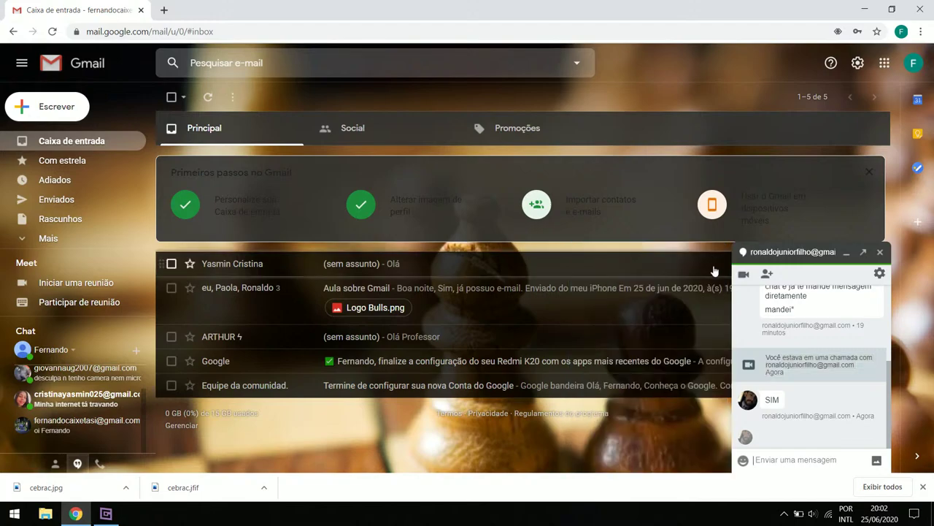
left_click(880, 252)
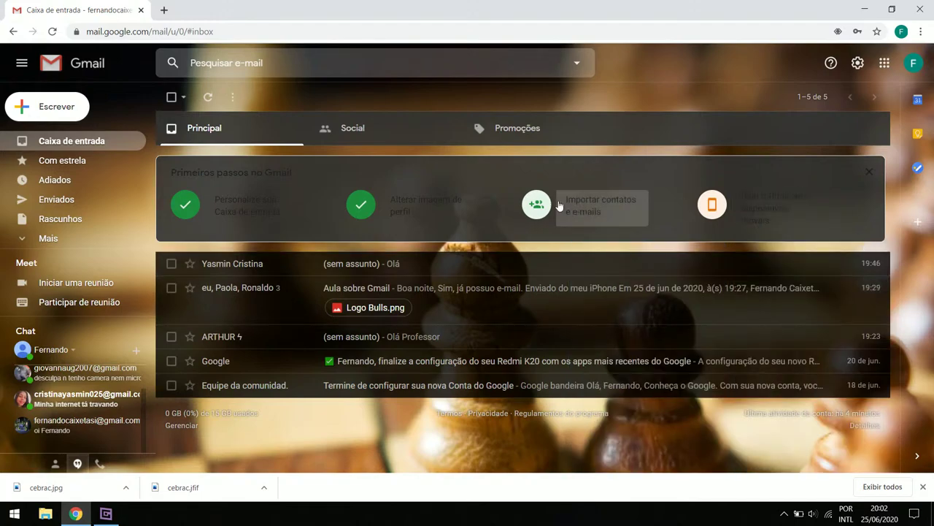
Open, dismiss and reopen the account panel, then go to the Google Account management page
left_click(913, 65)
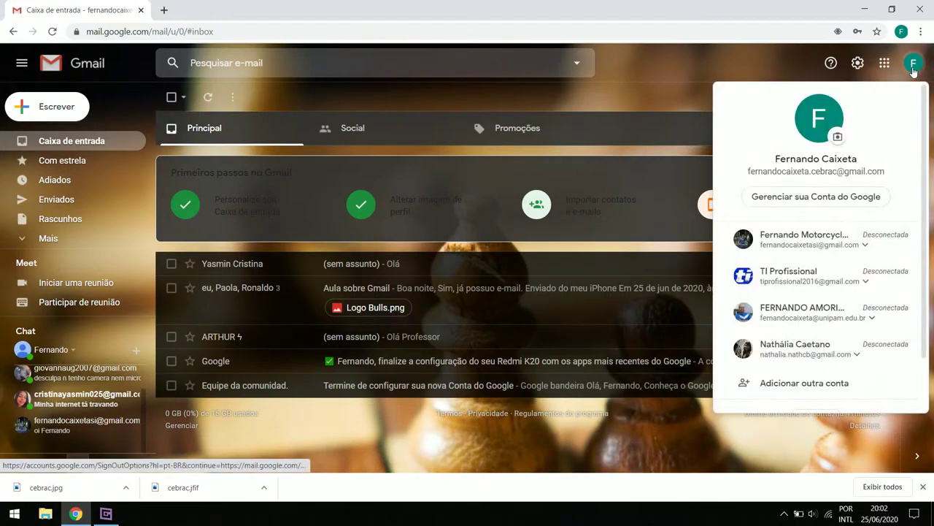
left_click(663, 53)
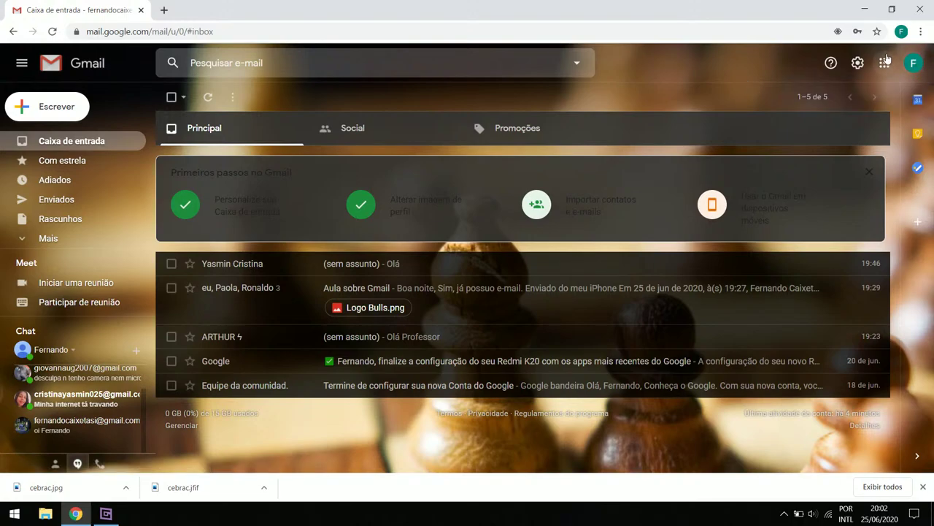
left_click(911, 73)
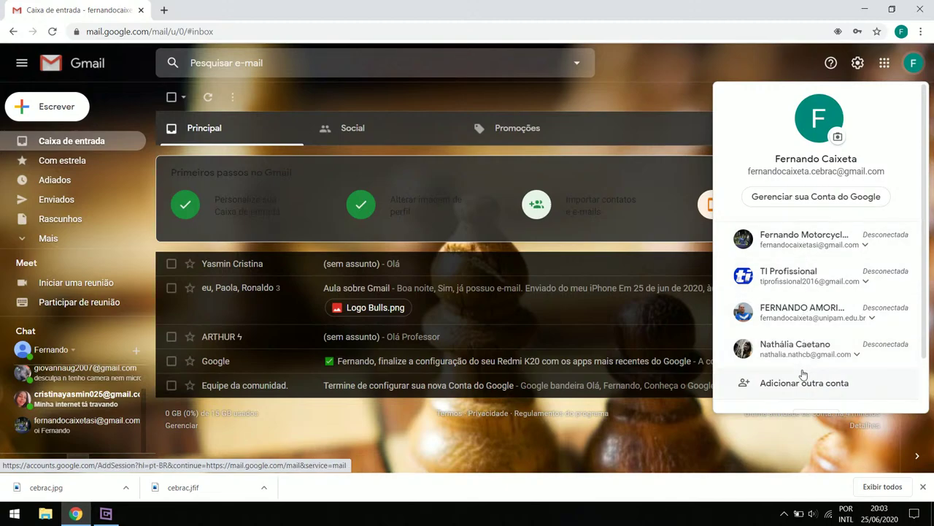
left_click(810, 204)
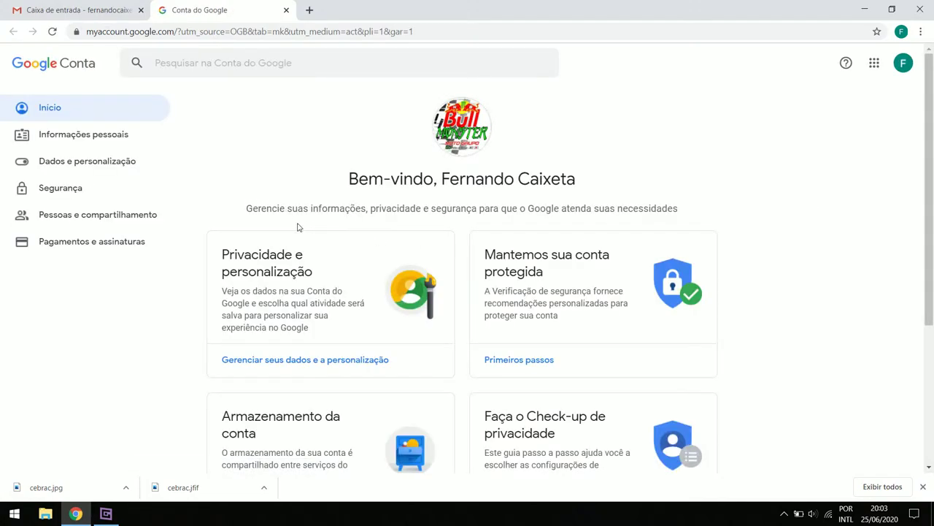
Browse the Informações pessoais page, then switch to the Dados e personalização section
scroll(188, 205, "down", 3)
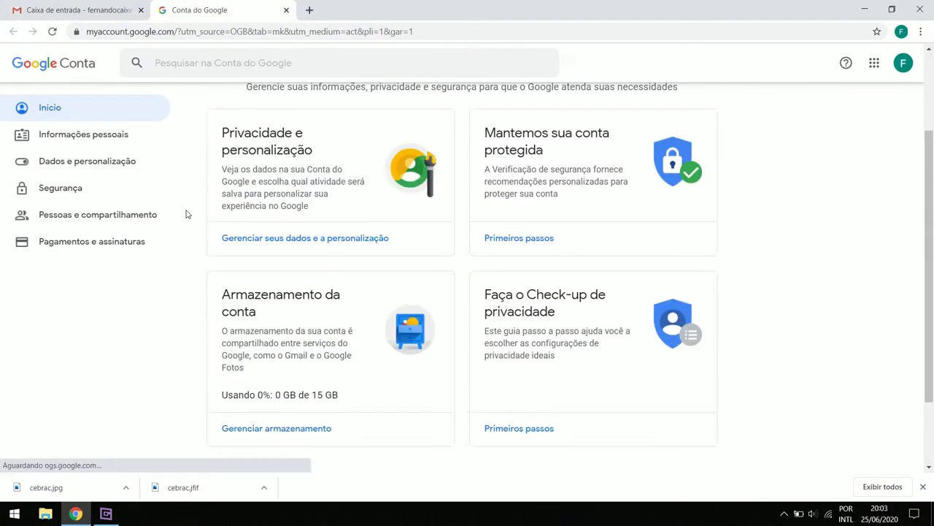
left_click(110, 139)
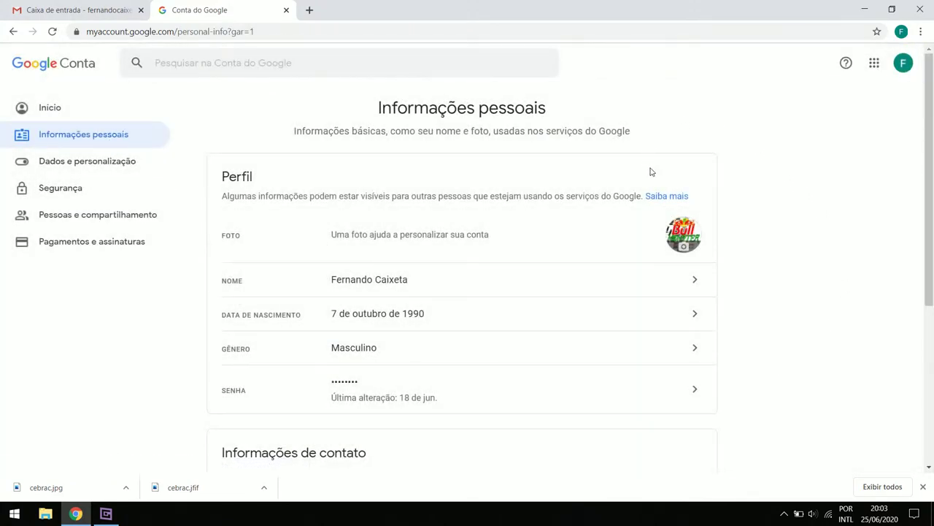
scroll(725, 262, "down", 2)
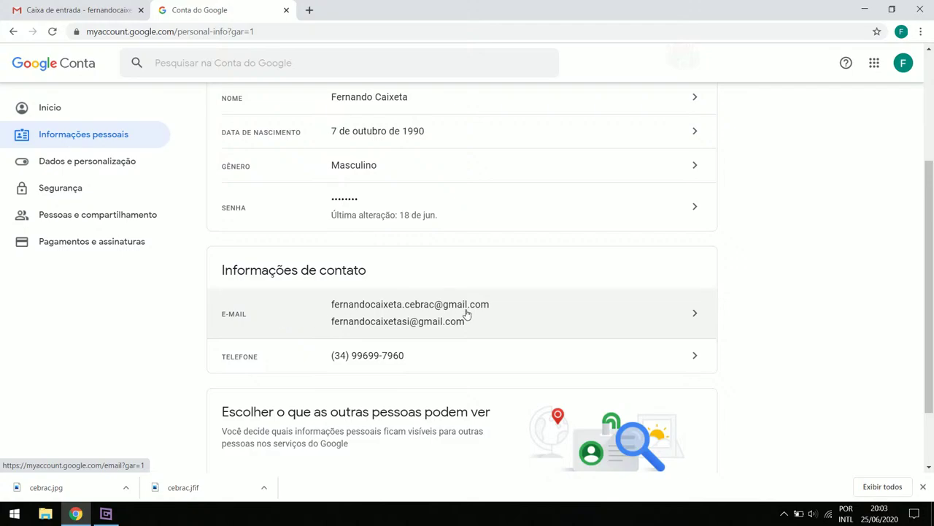
scroll(226, 343, "down", 2)
scroll(167, 375, "up", 4)
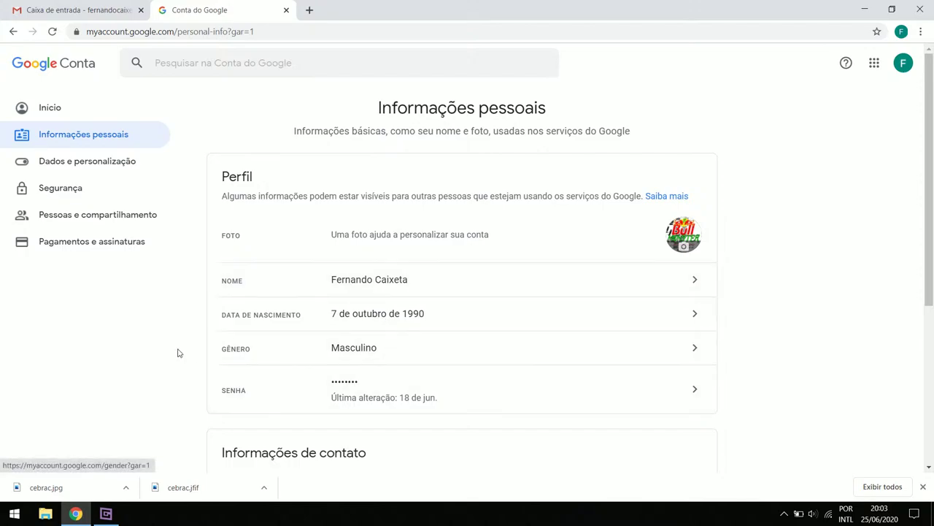
left_click(81, 165)
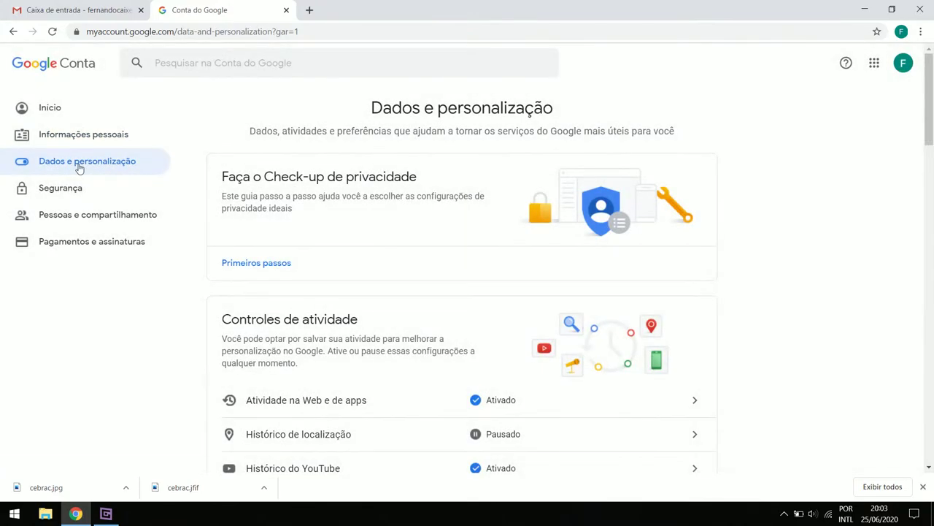
Scroll through the Dados e personalização options, then go to the Segurança page
scroll(467, 284, "down", 2)
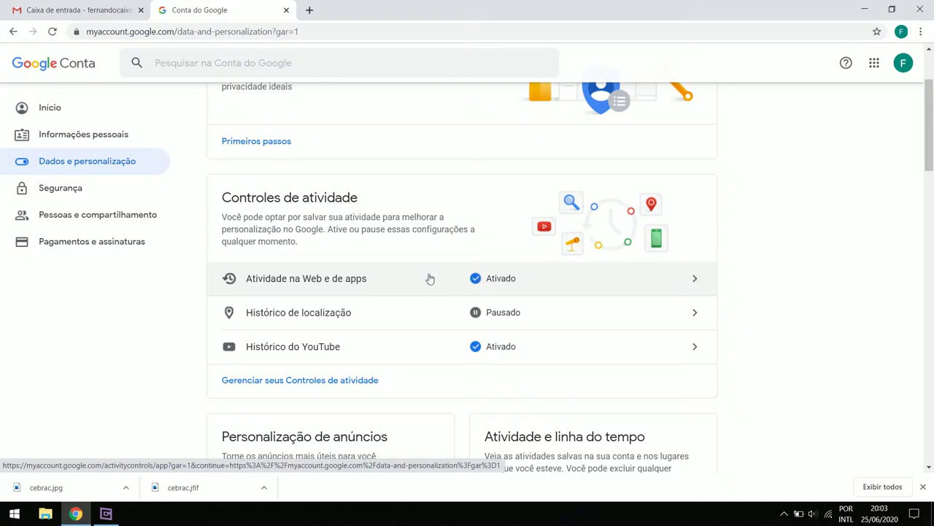
scroll(438, 287, "down", 8)
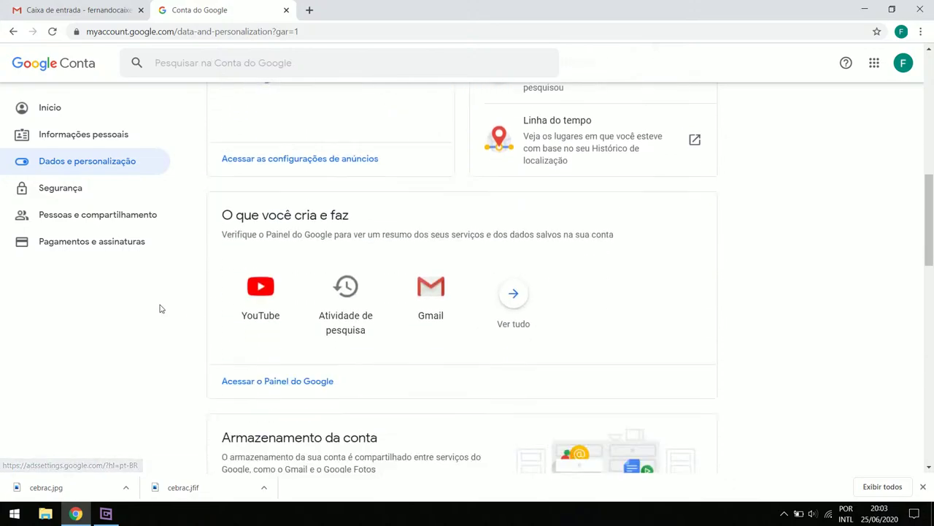
scroll(407, 250, "down", 3)
scroll(350, 334, "up", 5)
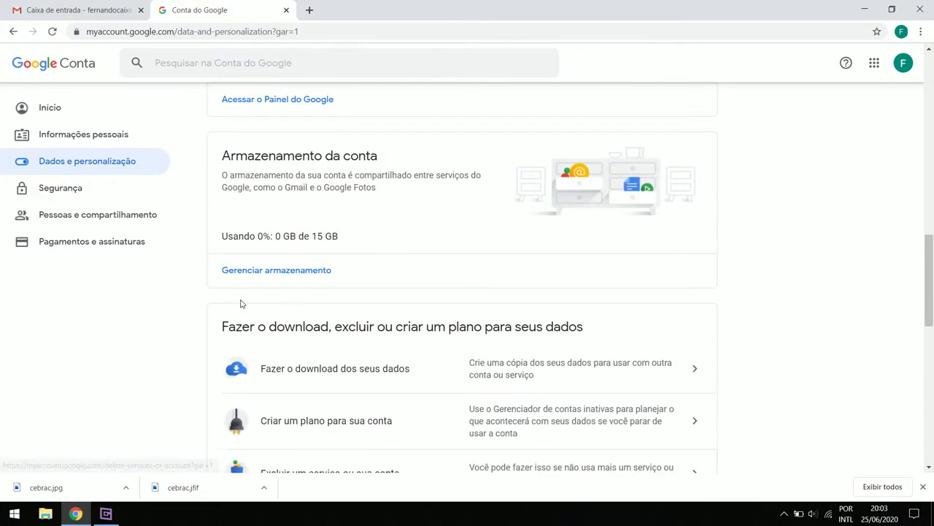
left_click(84, 192)
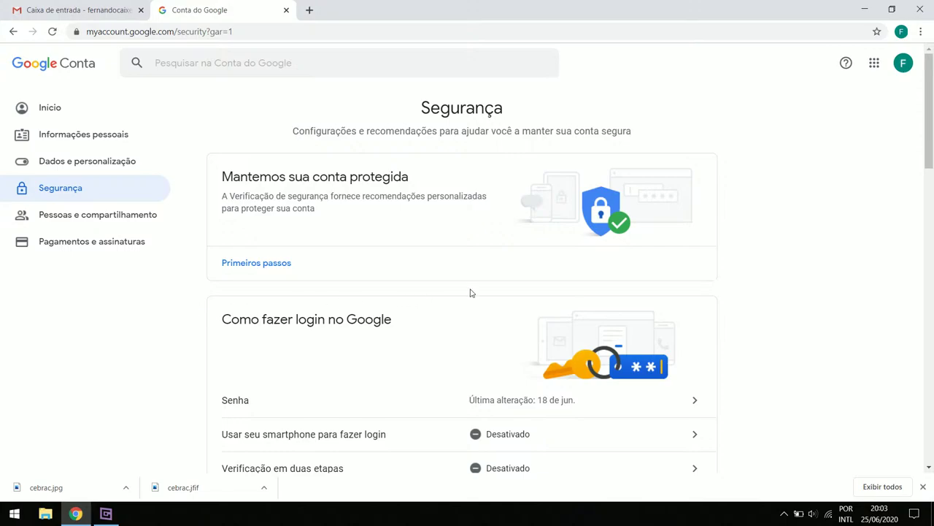
Review the Segurança page, then return to the Google Account Início home page
scroll(471, 293, "down", 2)
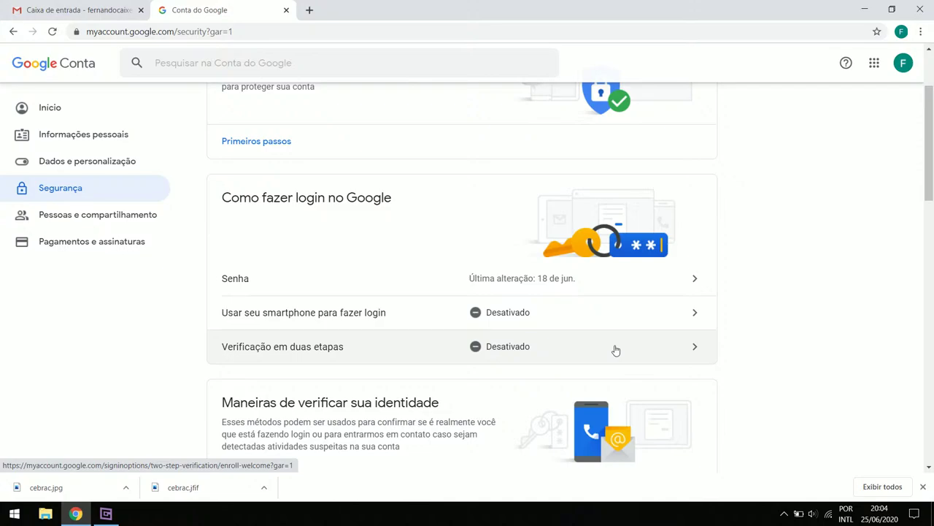
scroll(361, 275, "down", 4)
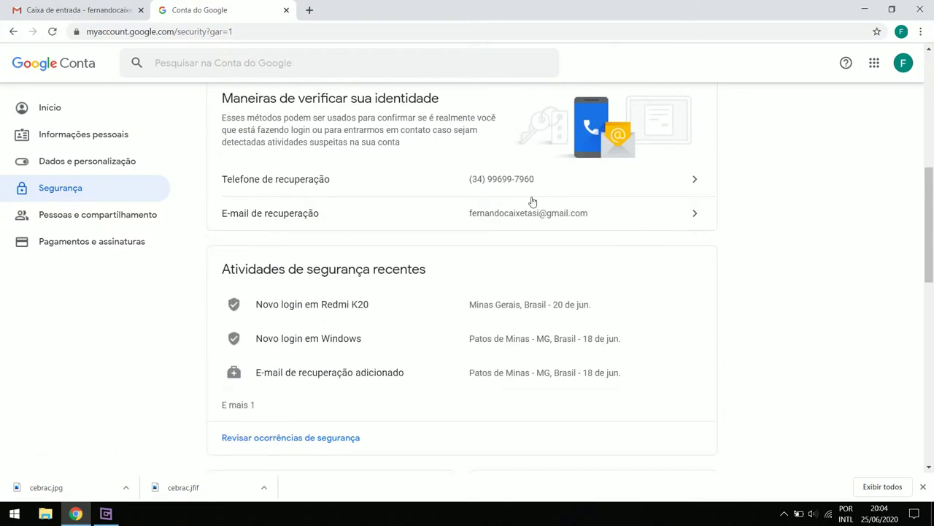
scroll(833, 250, "up", 5)
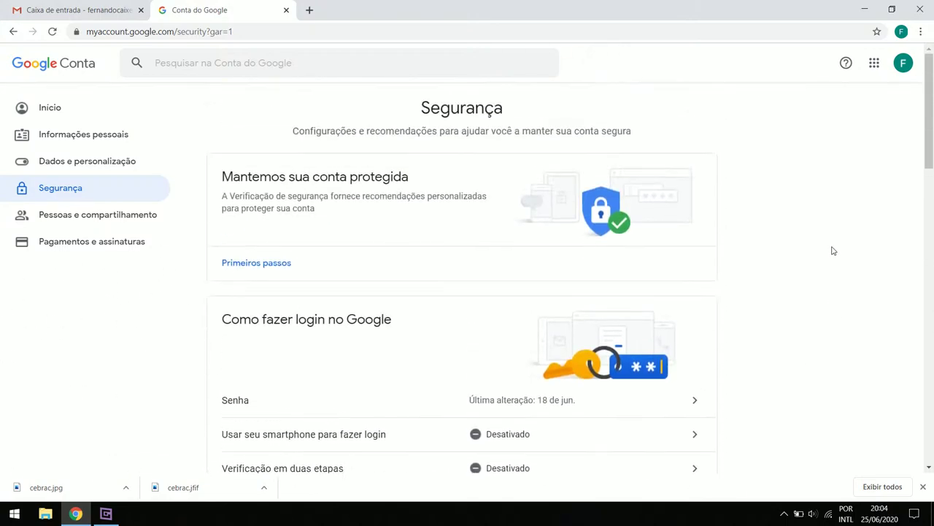
left_click(55, 110)
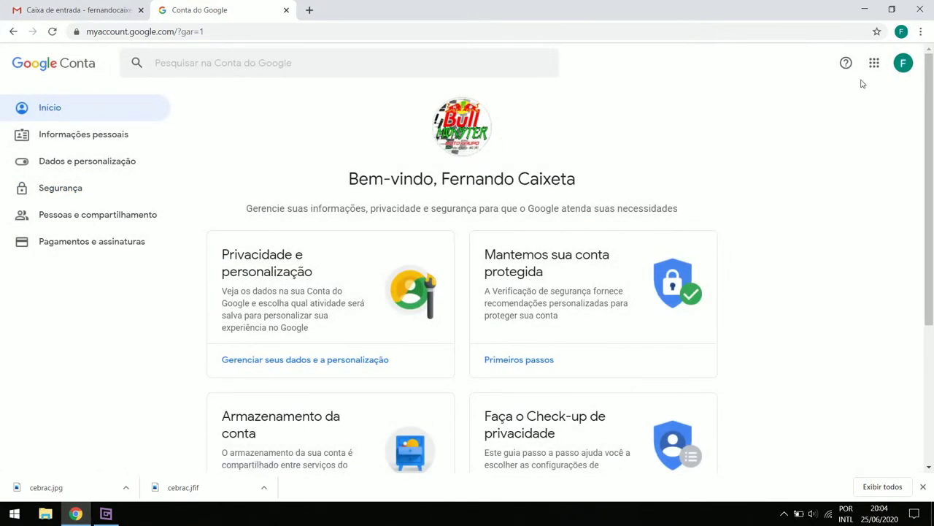
Open the Google Account page in a new tab from the Google apps grid
left_click(903, 64)
left_click(876, 65)
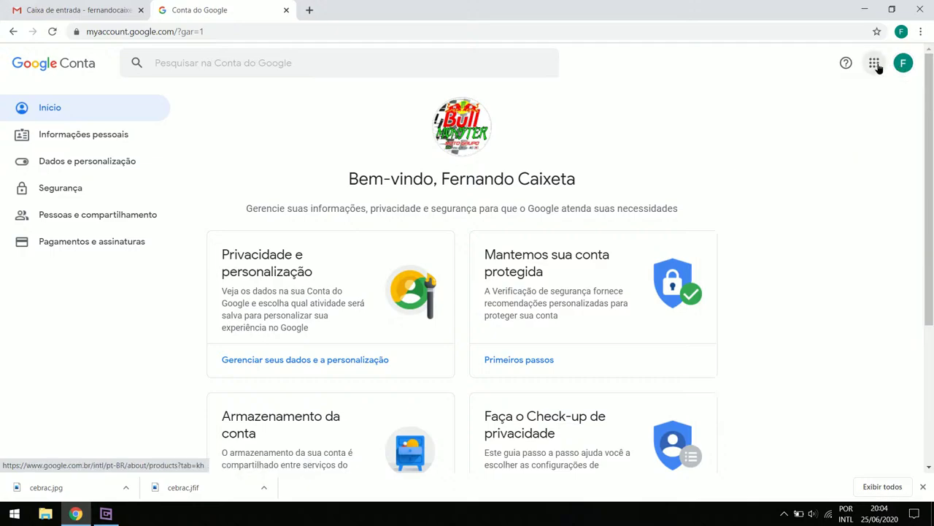
left_click(876, 64)
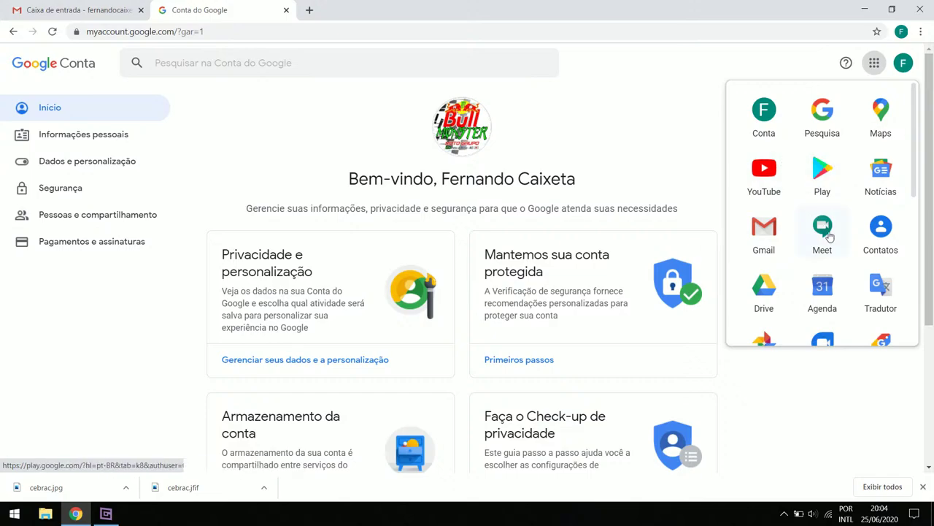
scroll(829, 156, "down", 5)
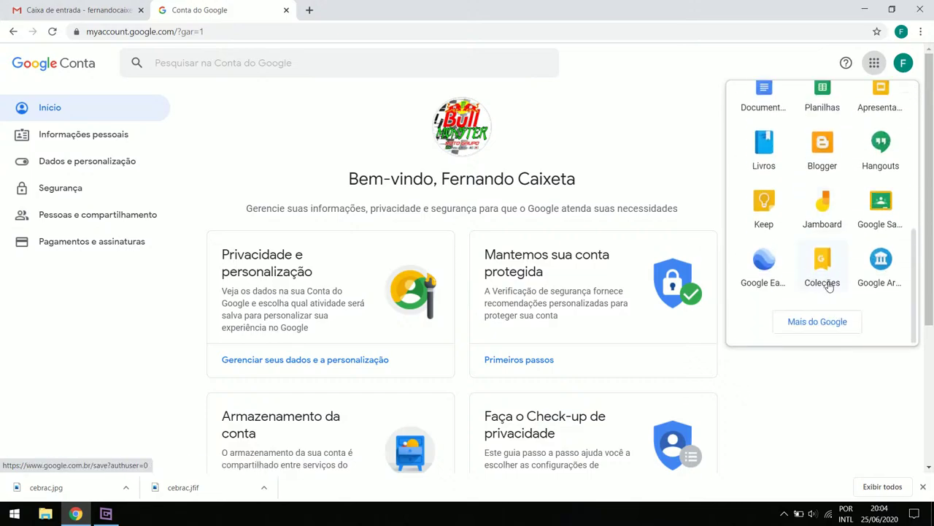
scroll(859, 187, "up", 5)
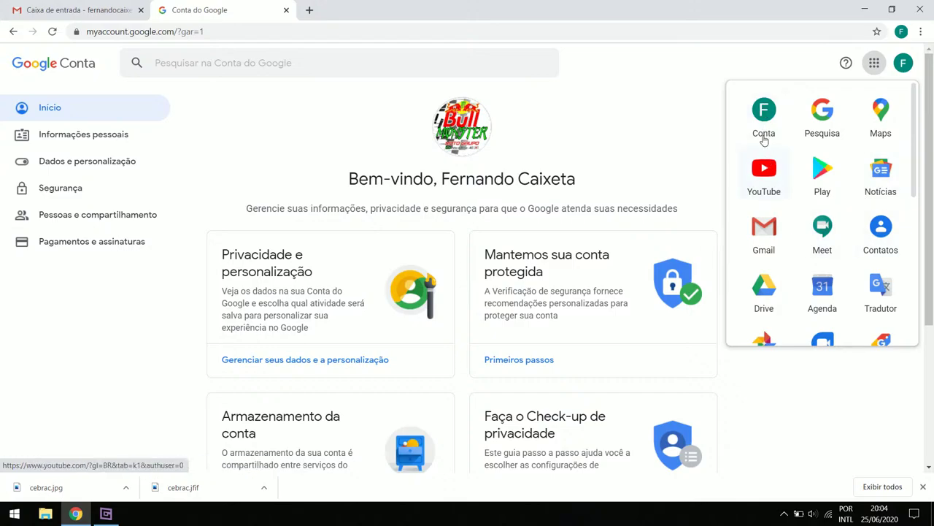
left_click(764, 121)
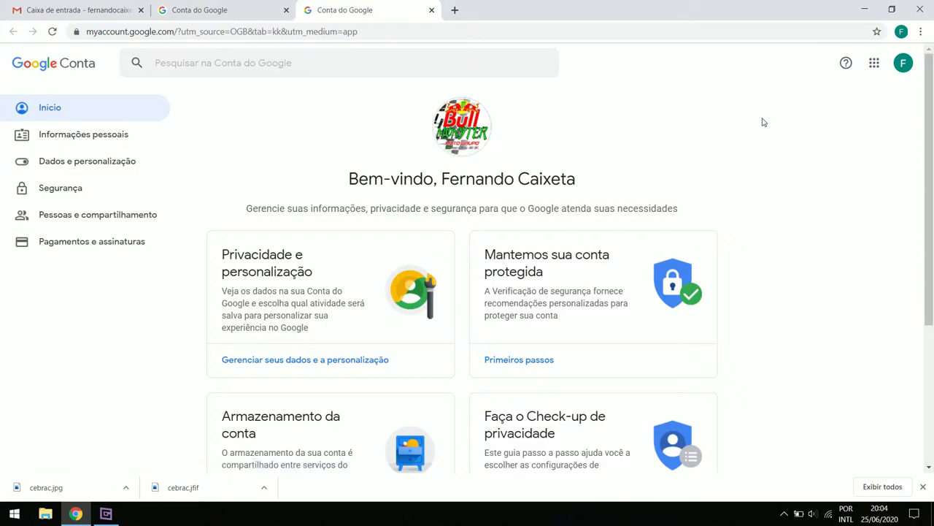
Open Gmail in a new tab from the Google apps grid
left_click(905, 64)
left_click(874, 64)
left_click(874, 64)
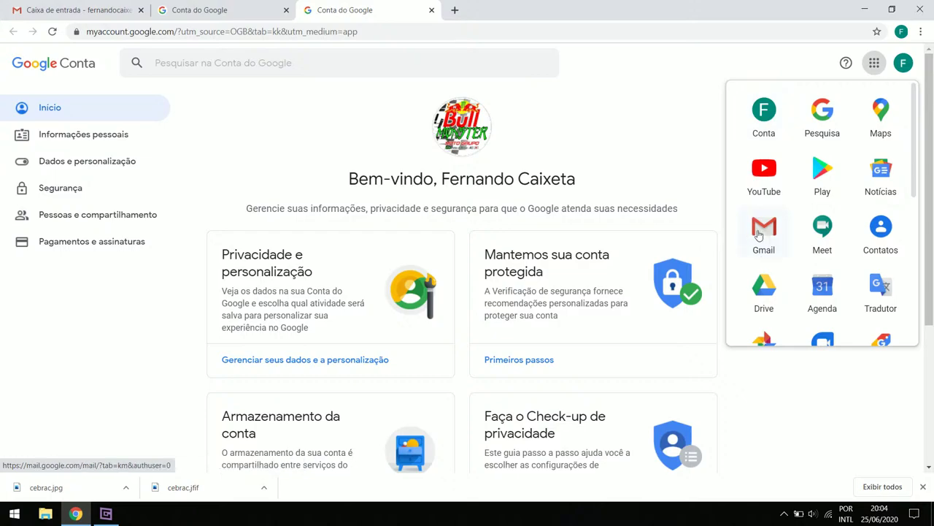
left_click(874, 63)
left_click(874, 64)
left_click(772, 239)
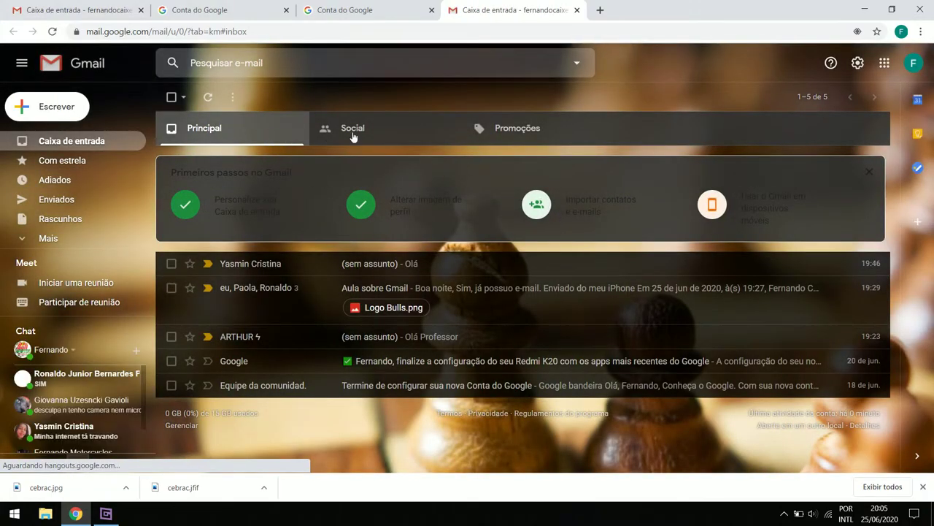
Close the extra Gmail and Google Account tabs
left_click(577, 10)
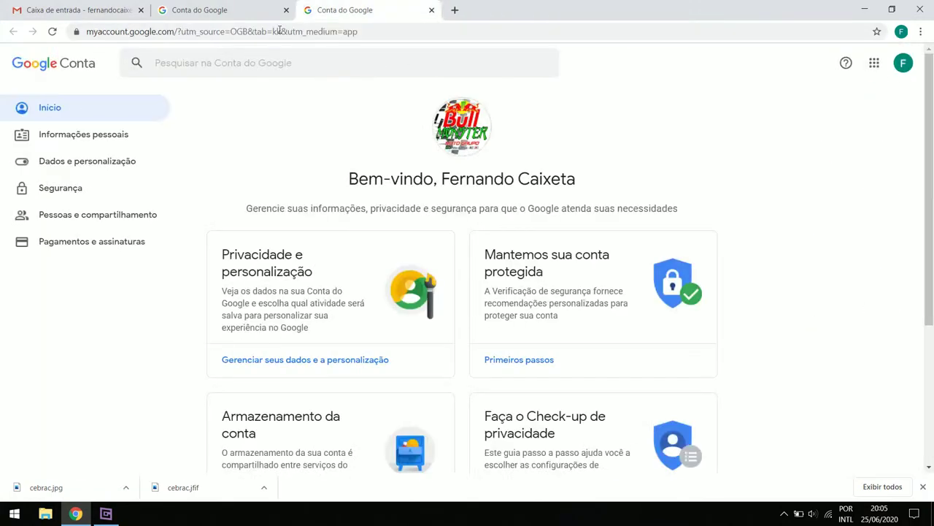
left_click(432, 10)
left_click(287, 11)
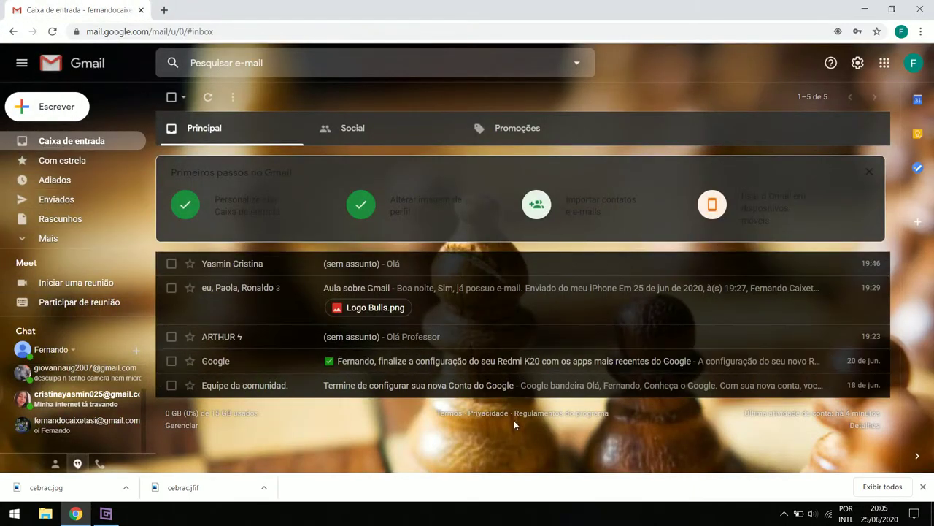
Sign out of Gmail and sign back into the same account with its password
left_click(917, 66)
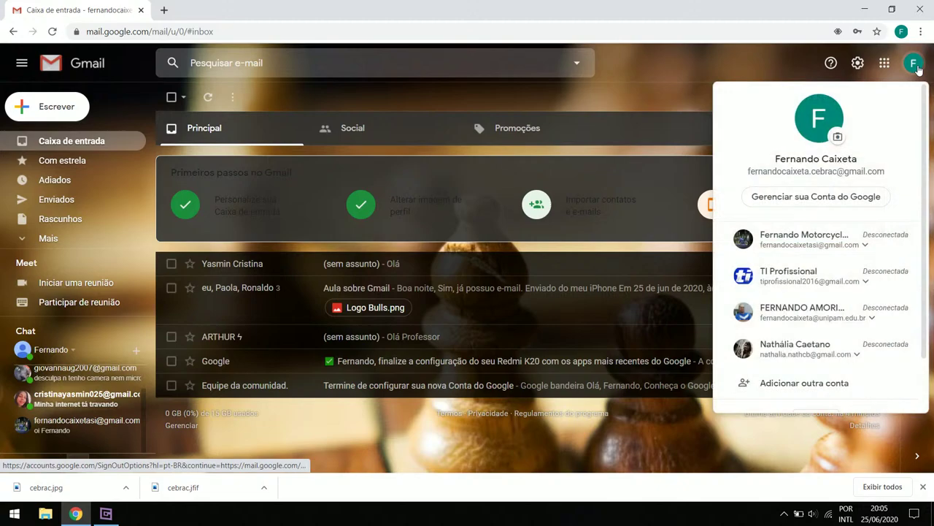
scroll(828, 379, "down", 2)
left_click(827, 361)
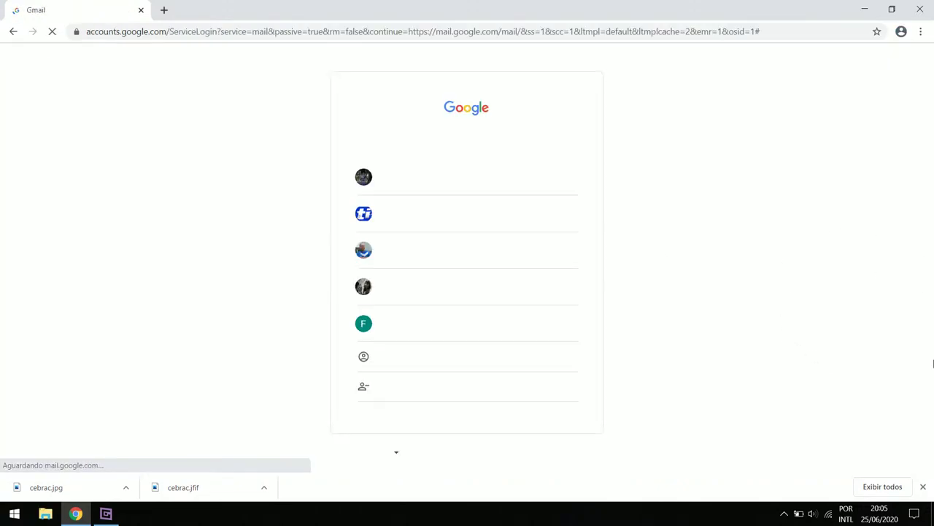
left_click(421, 330)
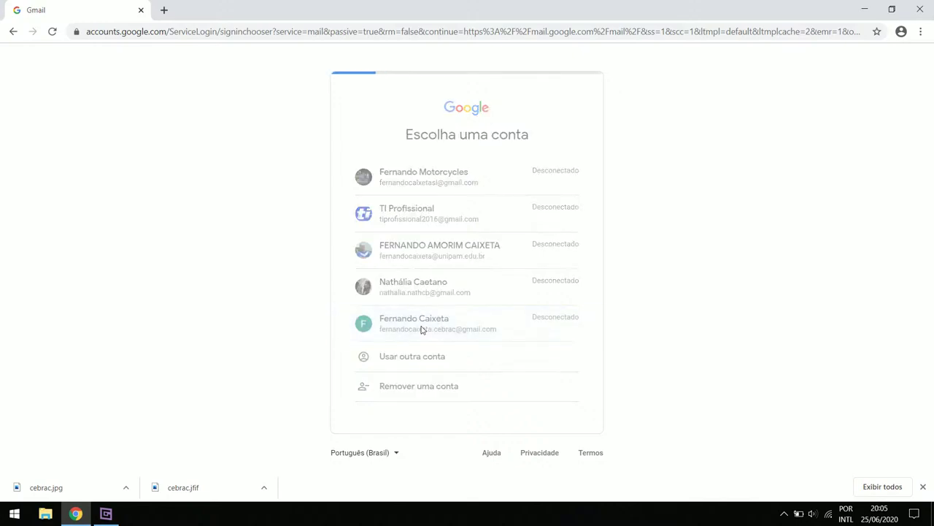
type("**********")
key("Return")
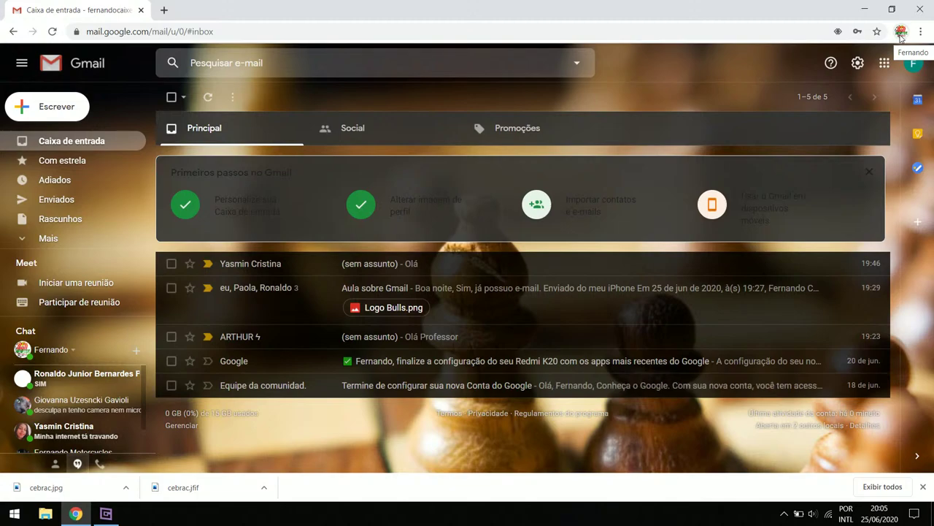
Check the Chrome profile menu, briefly switch apps, then hide Gmail's side panel
left_click(901, 35)
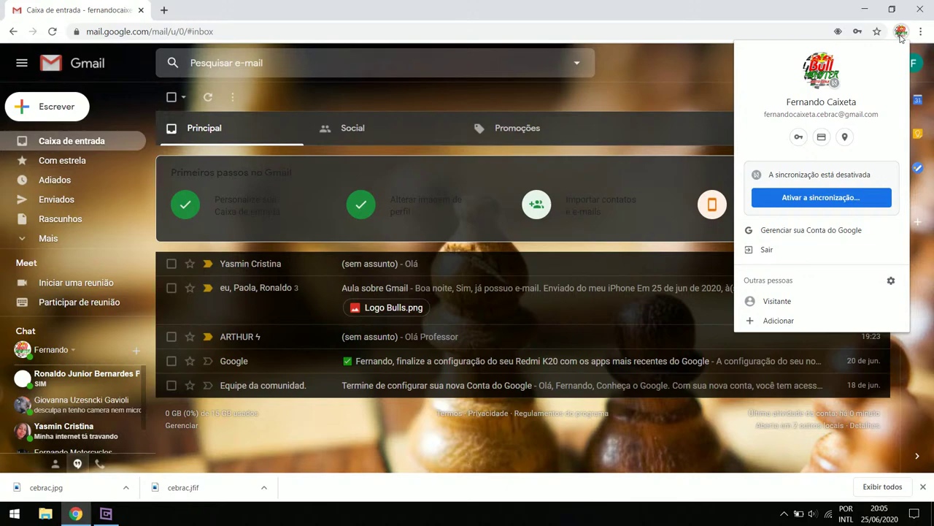
left_click(901, 35)
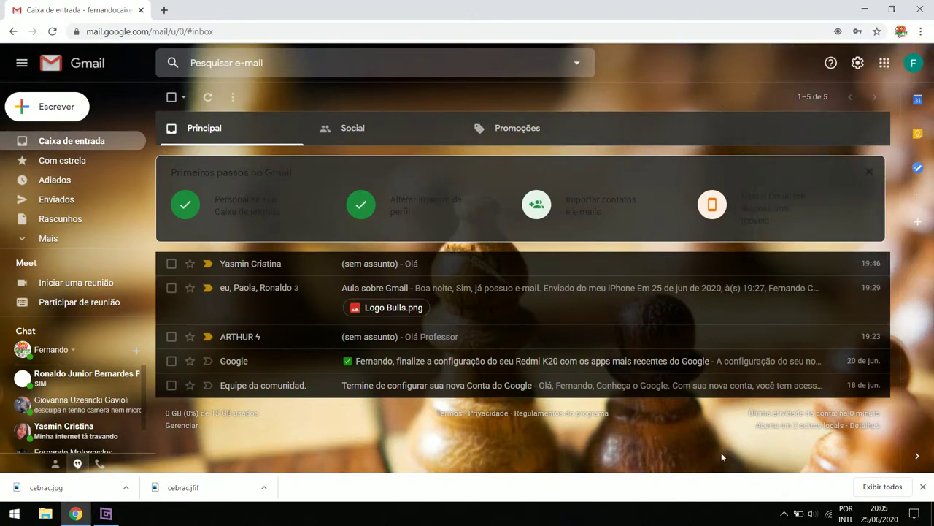
left_click(106, 513)
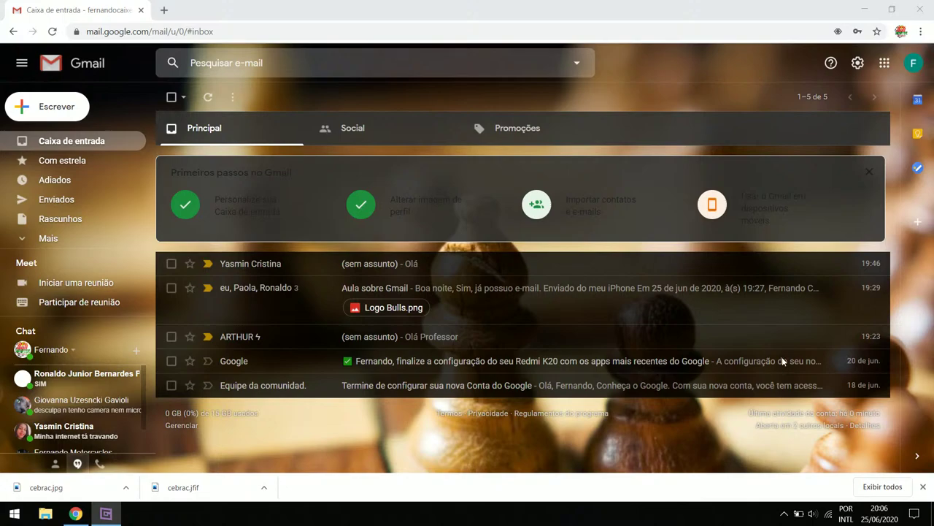
left_click(790, 42)
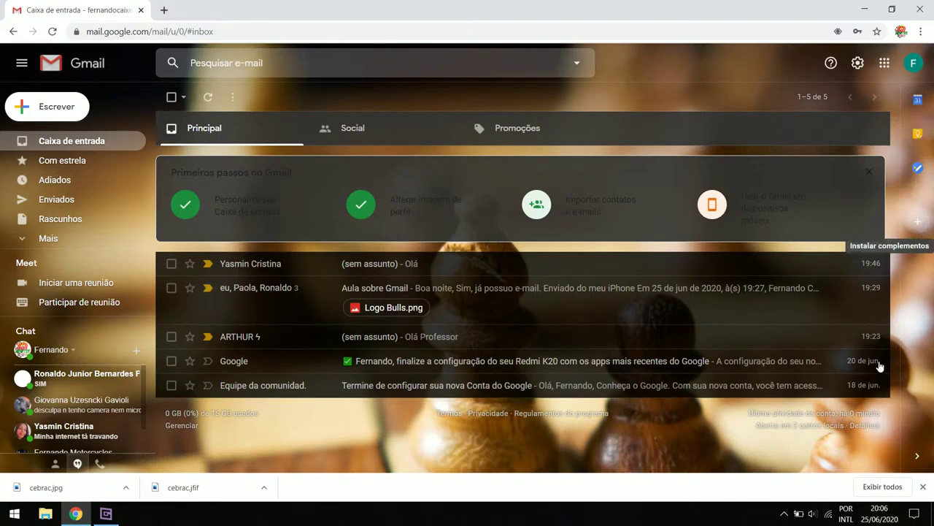
left_click(918, 458)
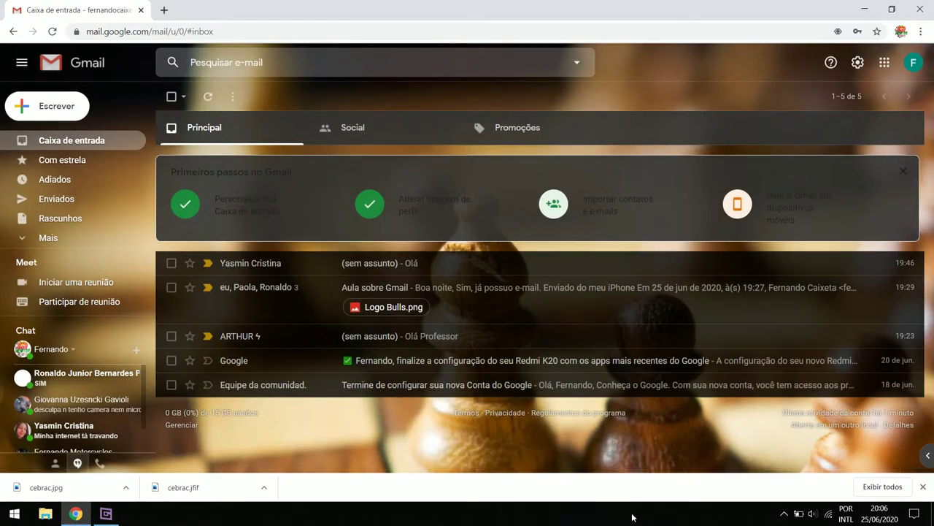
Close the downloads bar and browse the Google apps launcher
left_click(923, 487)
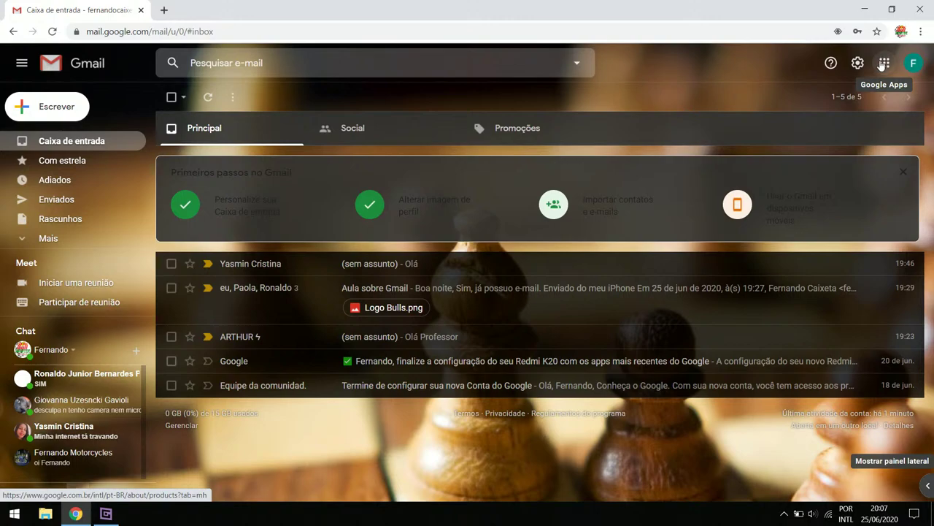
left_click(886, 66)
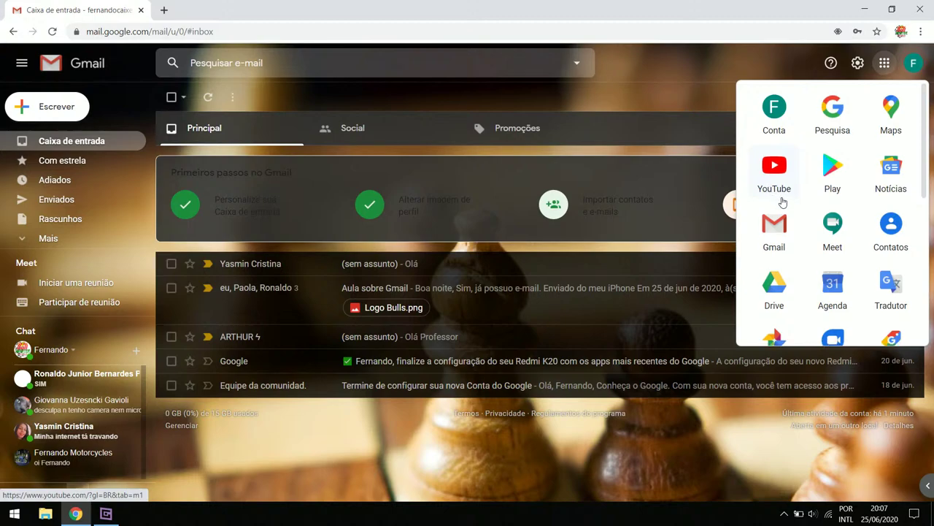
scroll(835, 234, "down", 1)
scroll(830, 230, "up", 1)
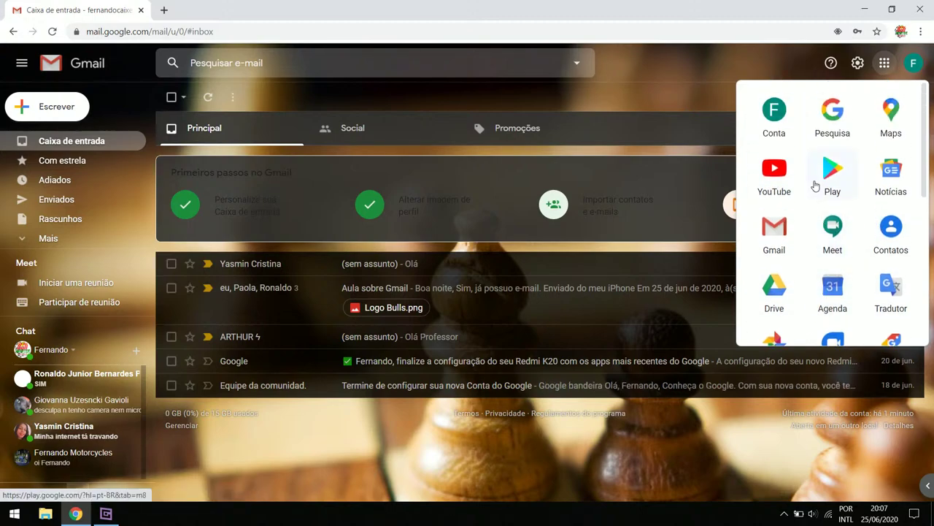
scroll(777, 195, "down", 1)
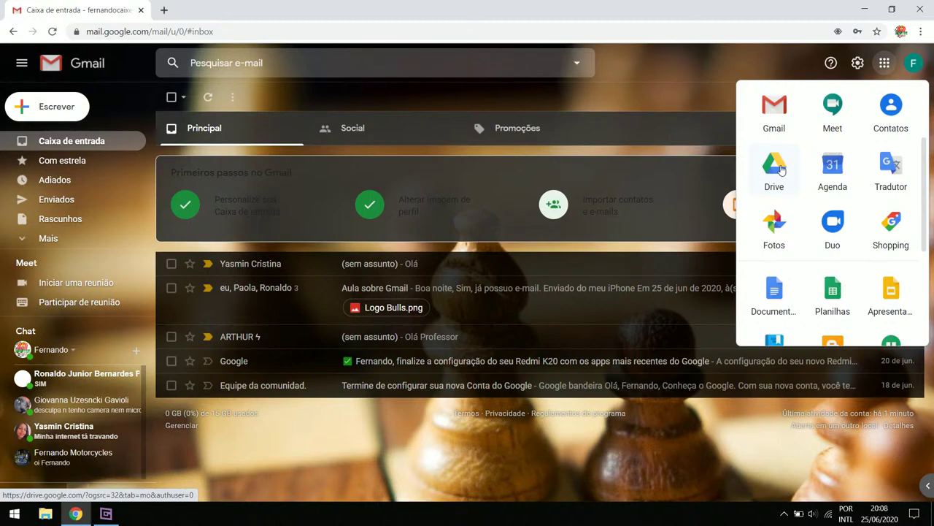
scroll(785, 178, "down", 1)
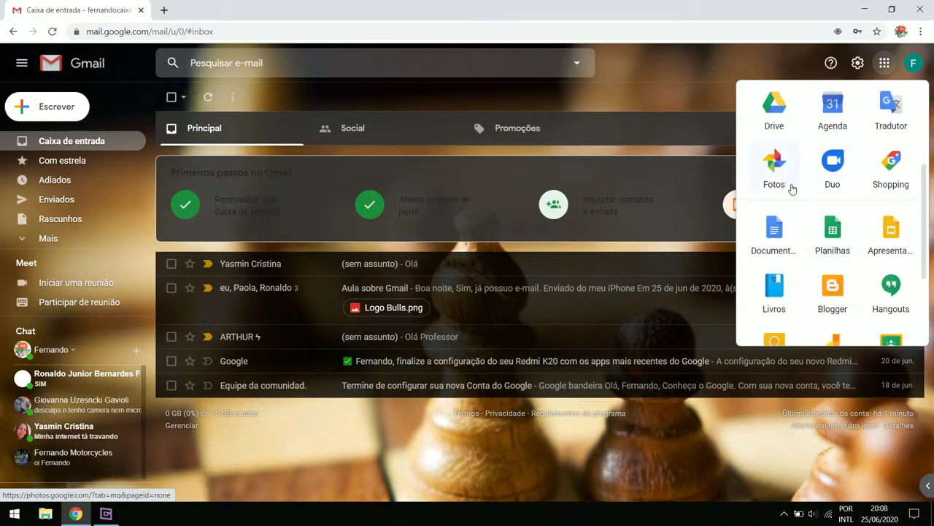
scroll(791, 190, "down", 1)
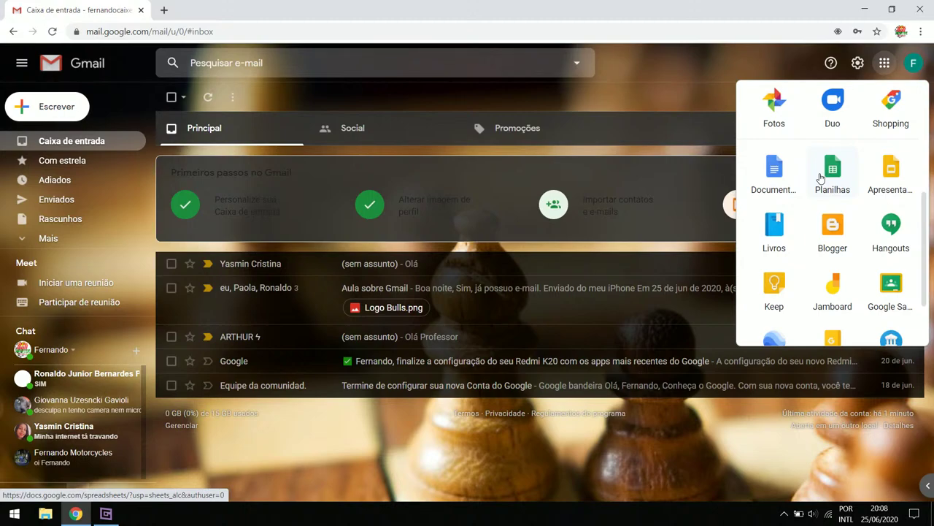
Scroll back through the launcher and open YouTube in a new tab
scroll(817, 186, "down", 2)
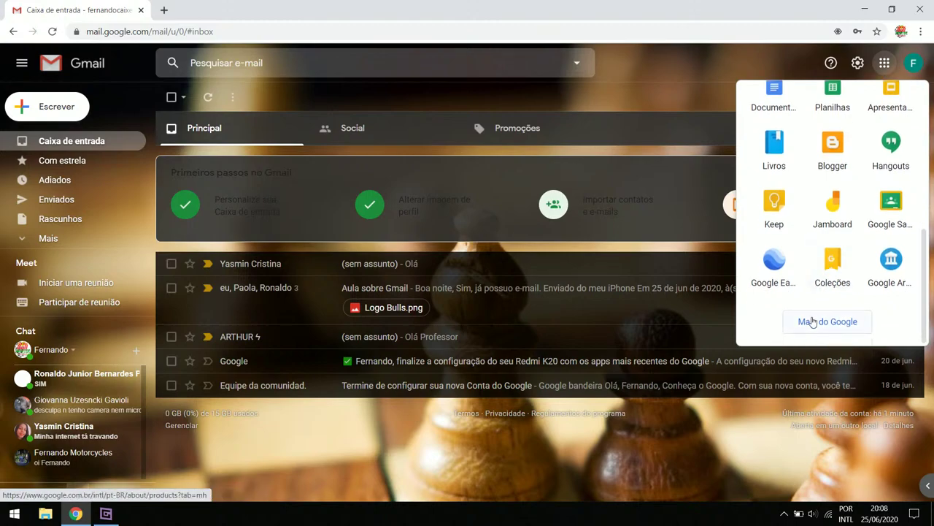
scroll(887, 284, "up", 2)
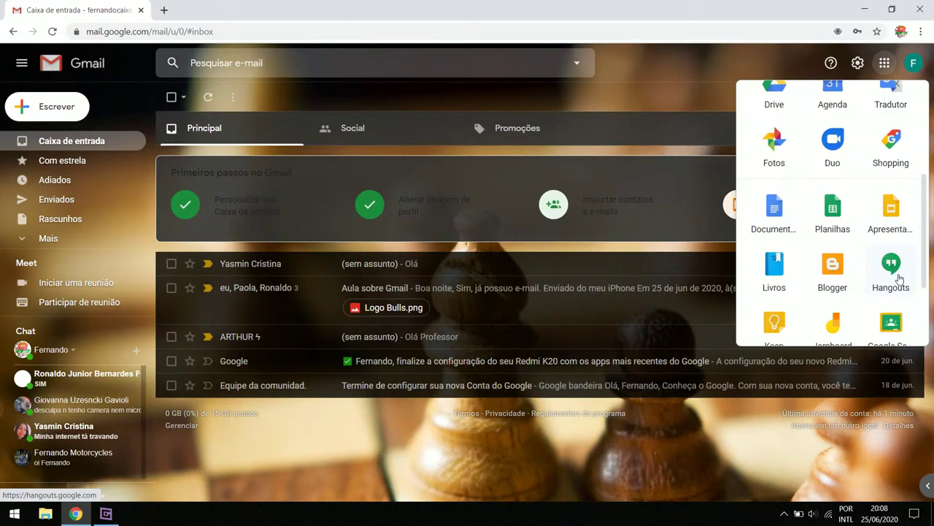
scroll(899, 278, "up", 3)
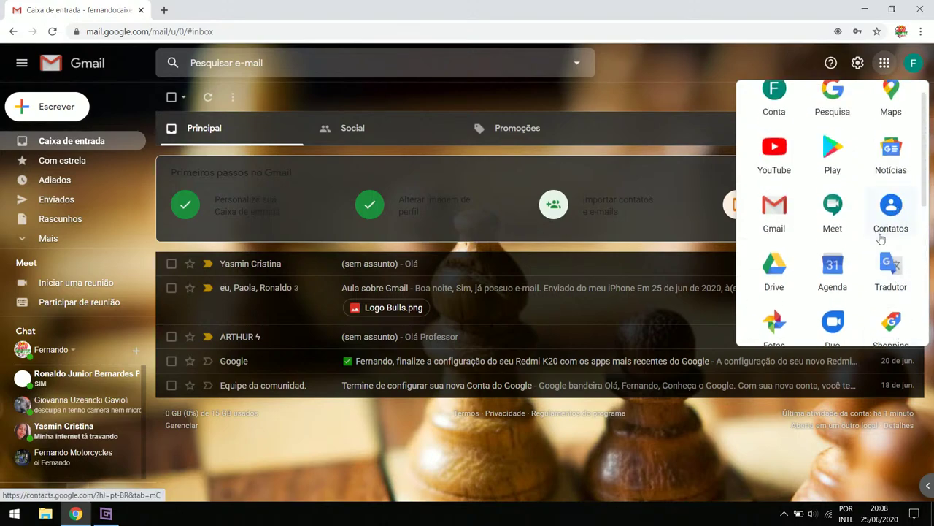
scroll(888, 253, "up", 1)
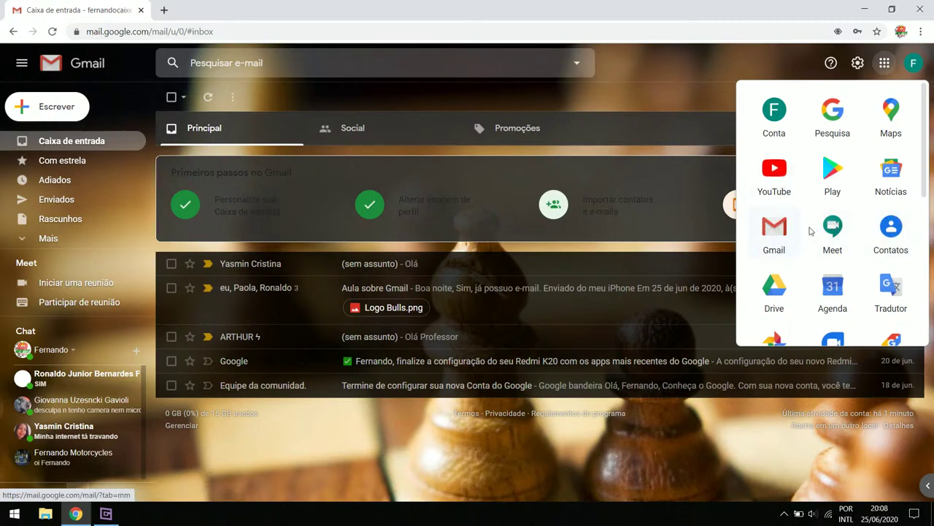
scroll(815, 159, "down", 5)
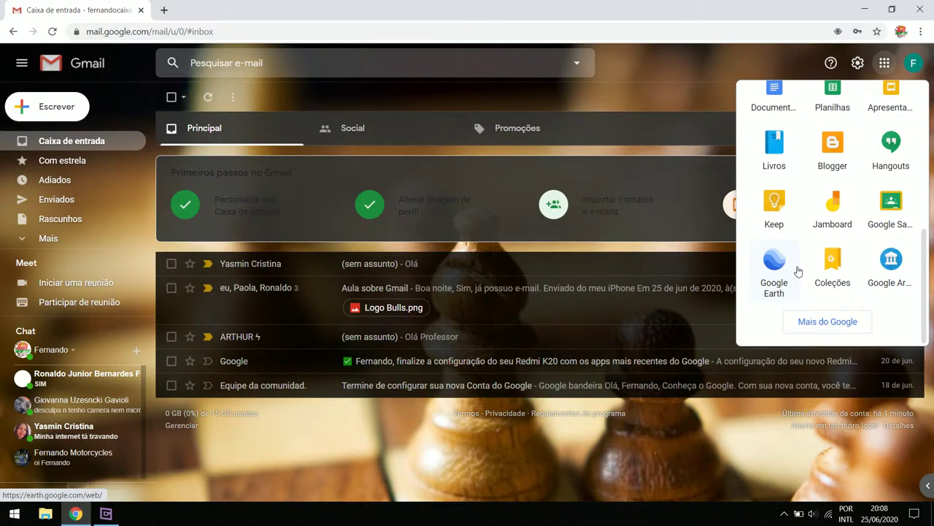
scroll(869, 275, "up", 5)
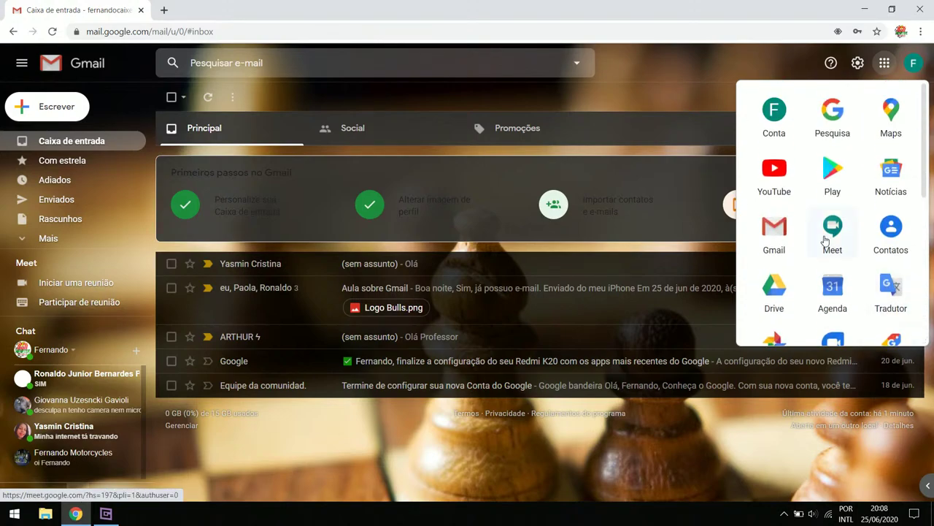
left_click(776, 175)
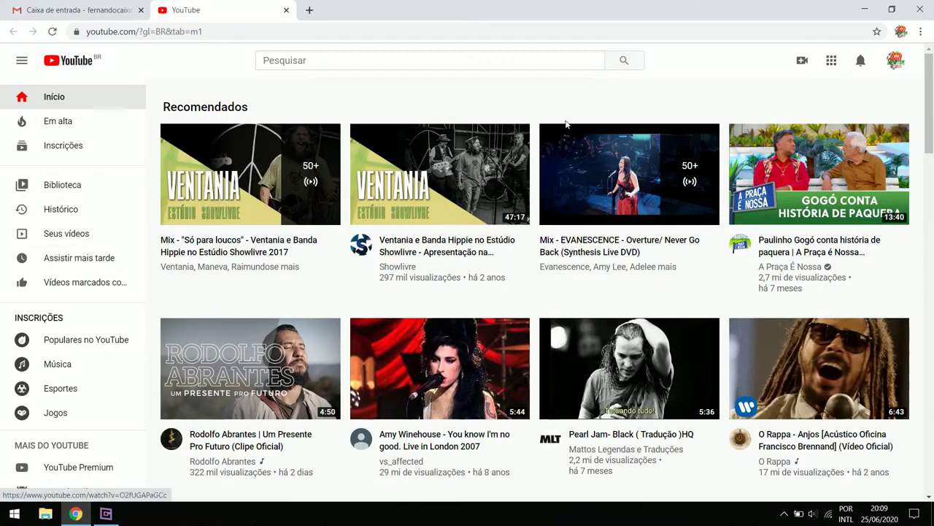
Glance at the YouTube account menu, then switch between the YouTube and Gmail tabs, ending on Gmail
left_click(897, 62)
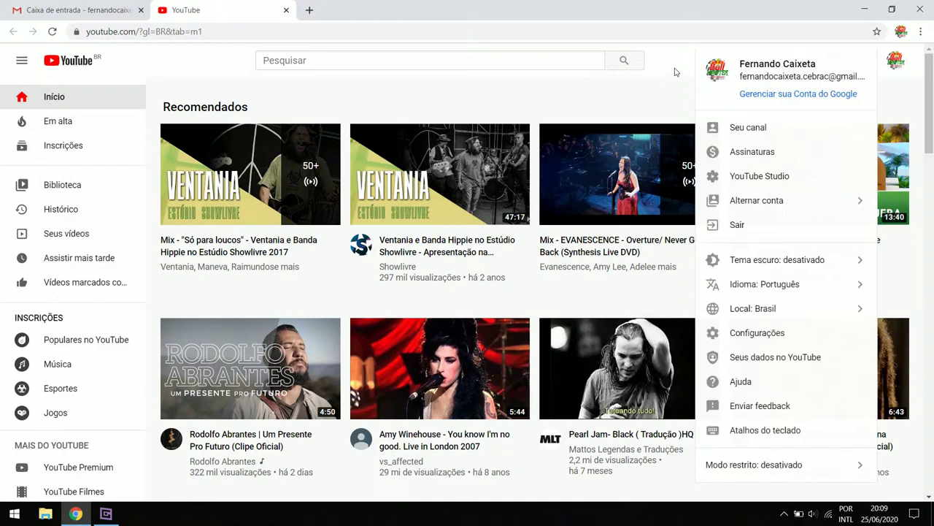
left_click(673, 73)
key("ctrl+1")
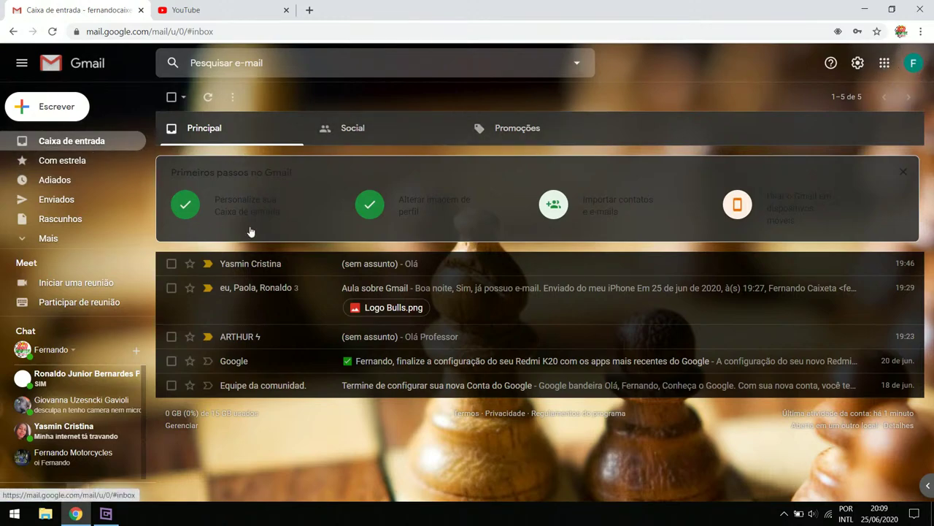
left_click(200, 8)
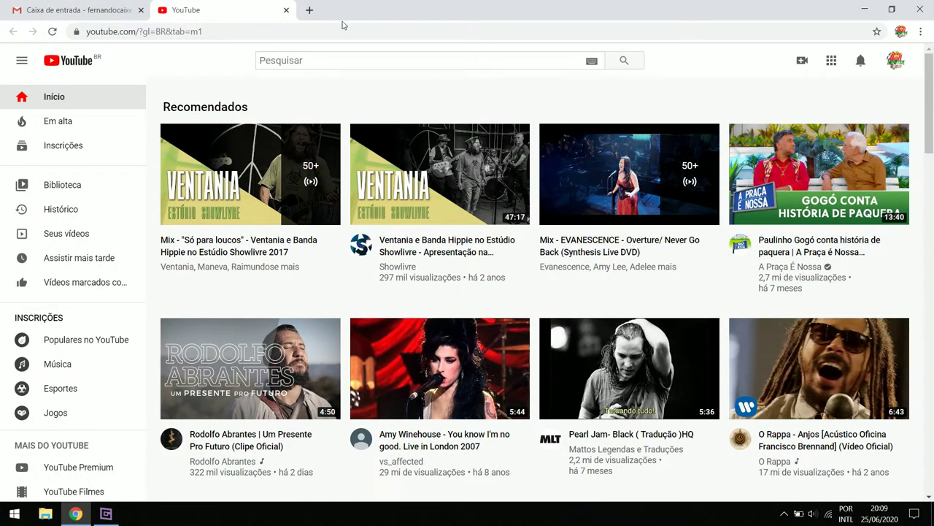
left_click(21, 7)
left_click(199, 6)
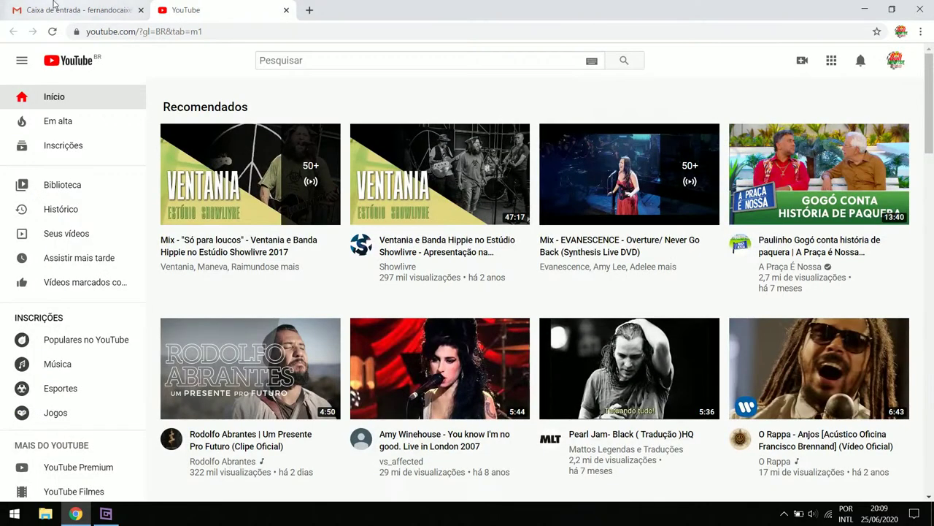
left_click(55, 7)
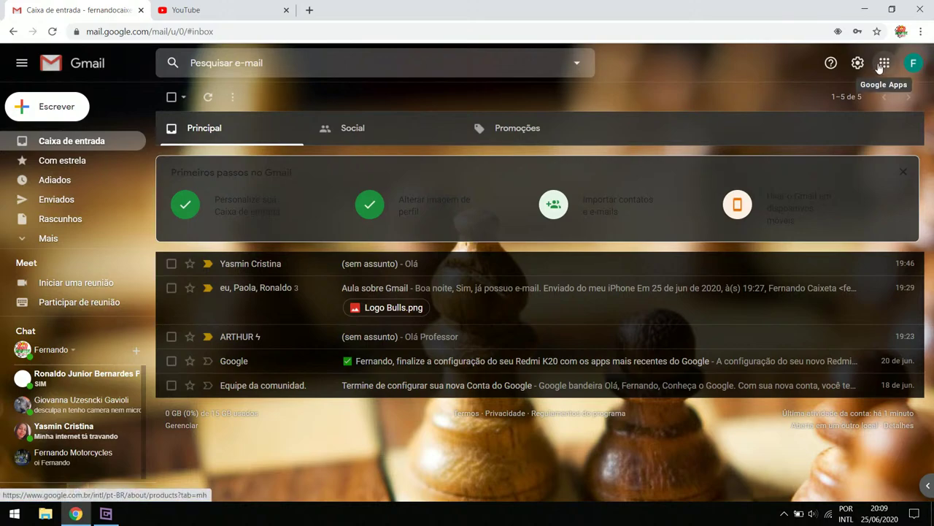
Open Documentos from Gmail's Google apps grid in a new tab
left_click(883, 65)
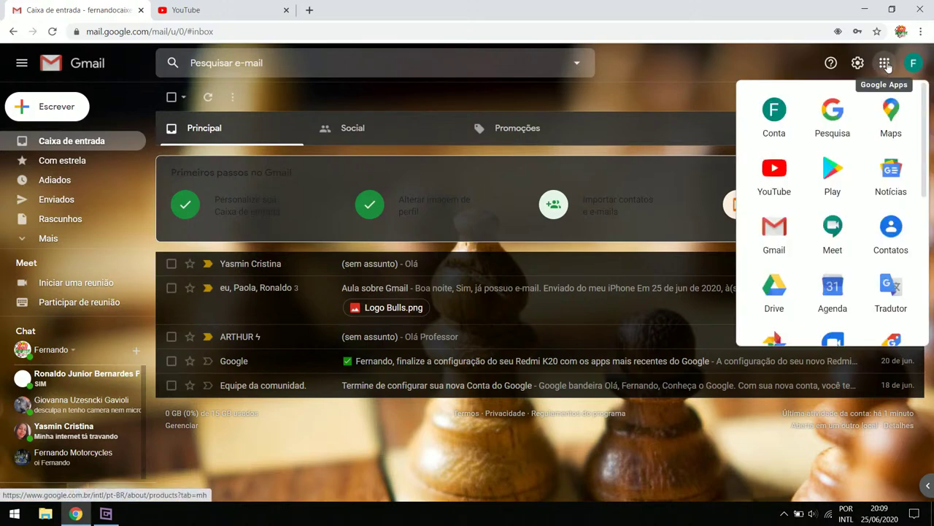
left_click(738, 64)
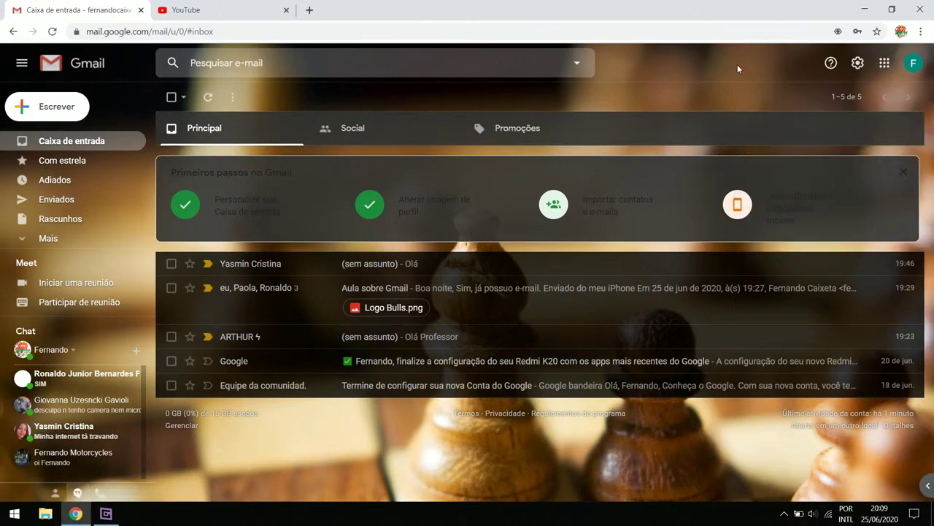
left_click(884, 69)
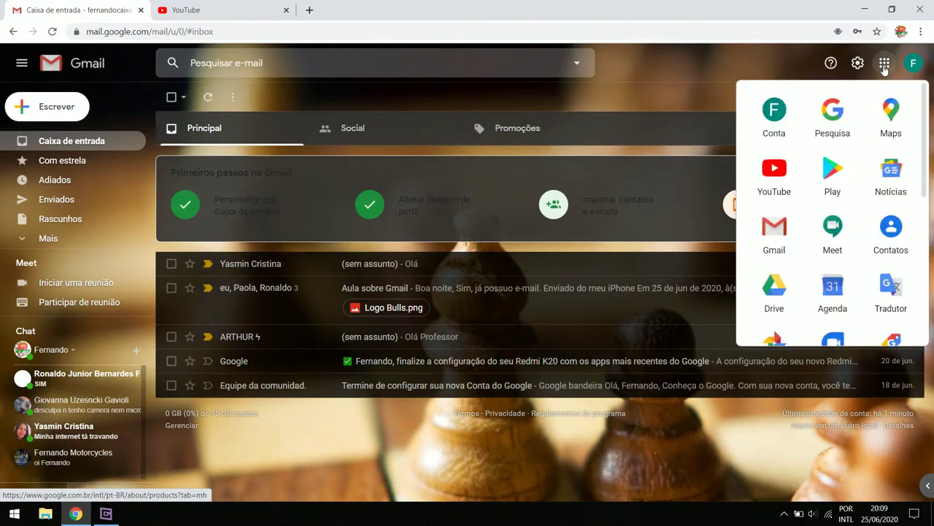
scroll(821, 183, "down", 2)
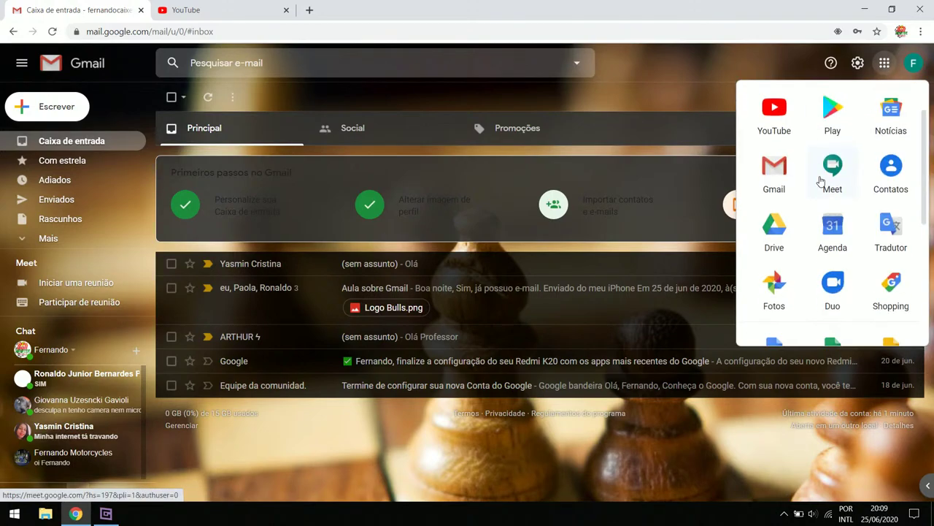
scroll(821, 182, "down", 1)
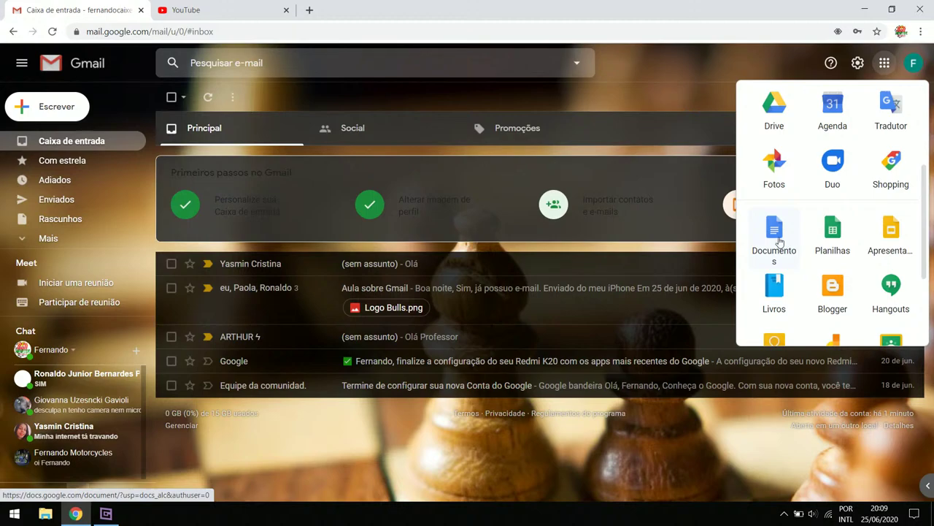
left_click(779, 242)
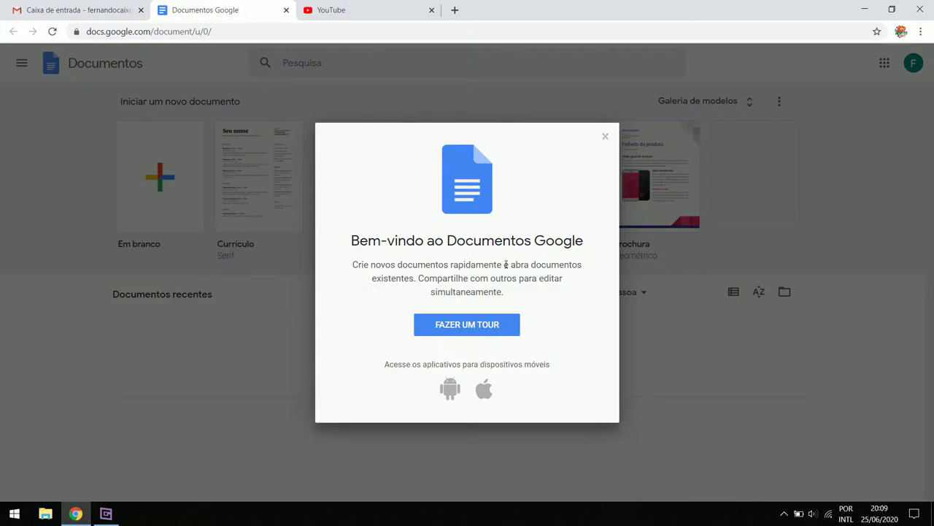
Dismiss the Docs welcome, create a blank document and title it 'Chamada'
left_click(604, 137)
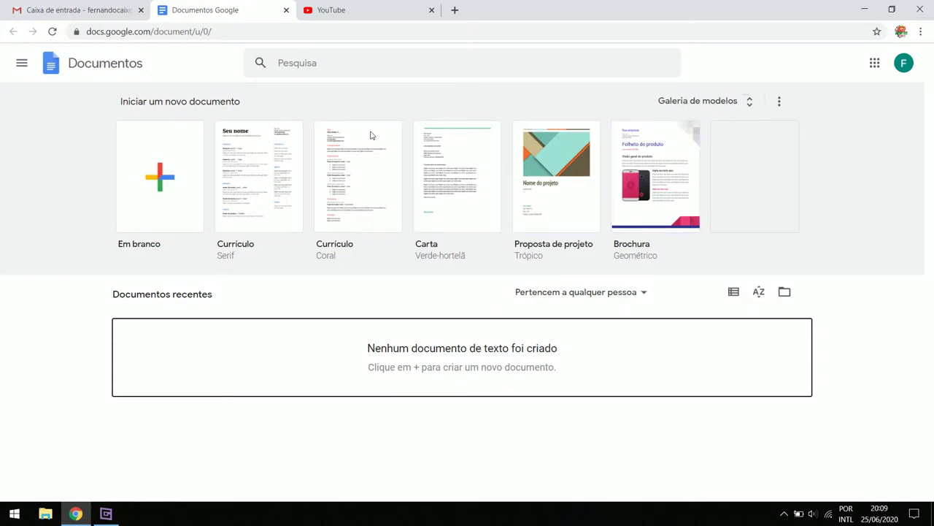
left_click(158, 187)
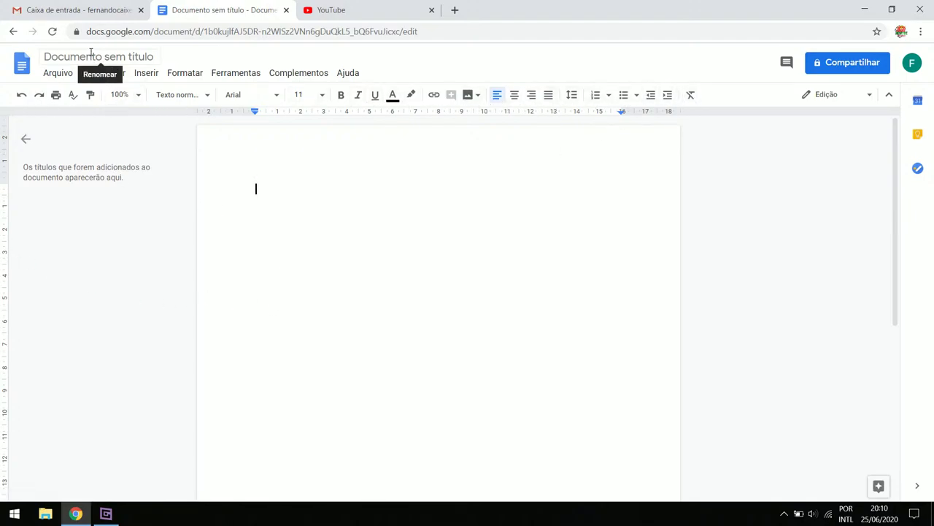
left_click(142, 57)
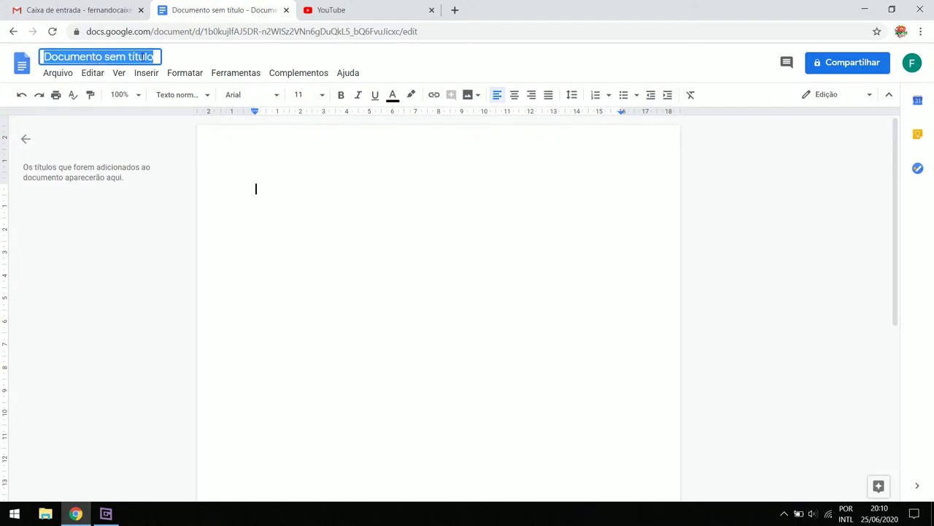
type("Chamada")
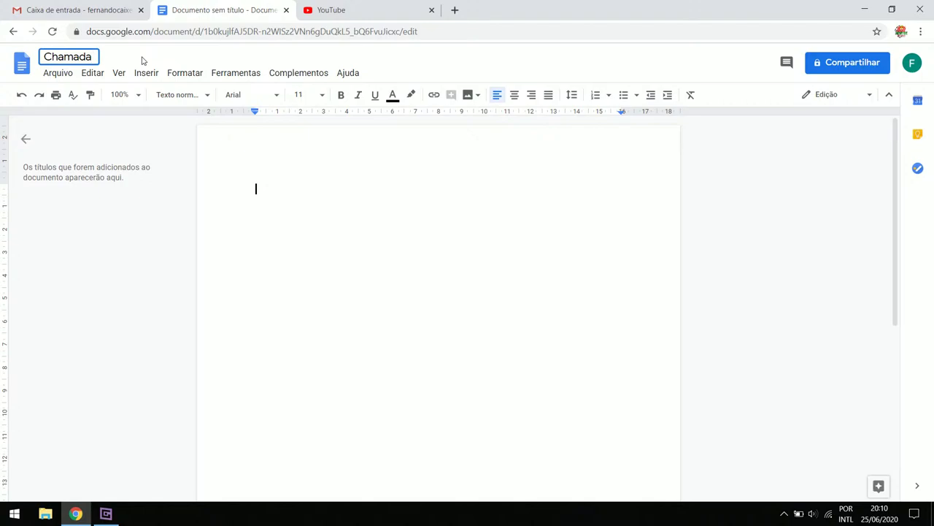
key("Return")
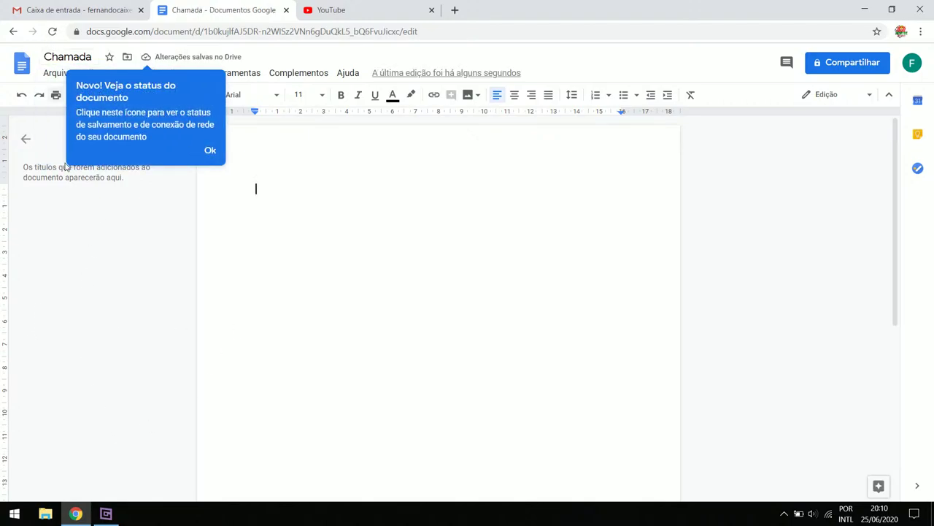
left_click(210, 150)
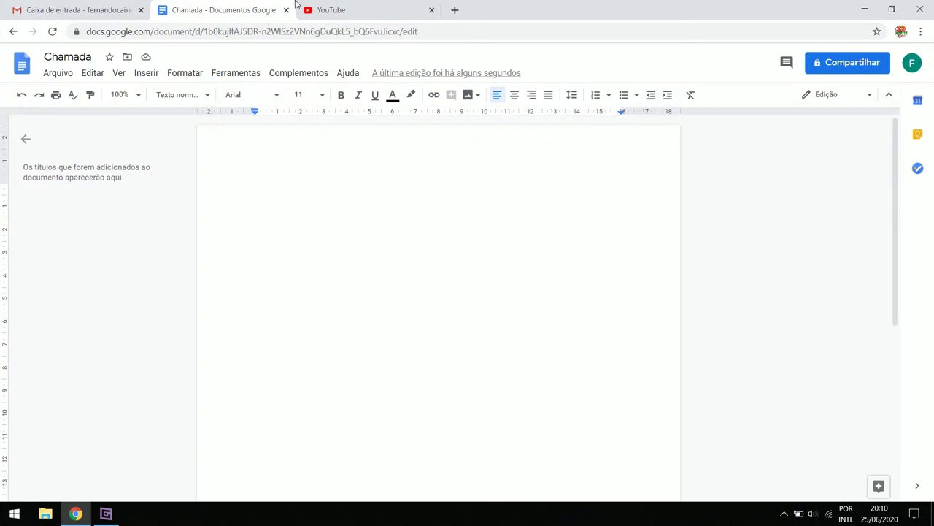
Type 'Chamada' as the Google Doc's first line at 18 pt and open Compartilhar
left_click(115, 515)
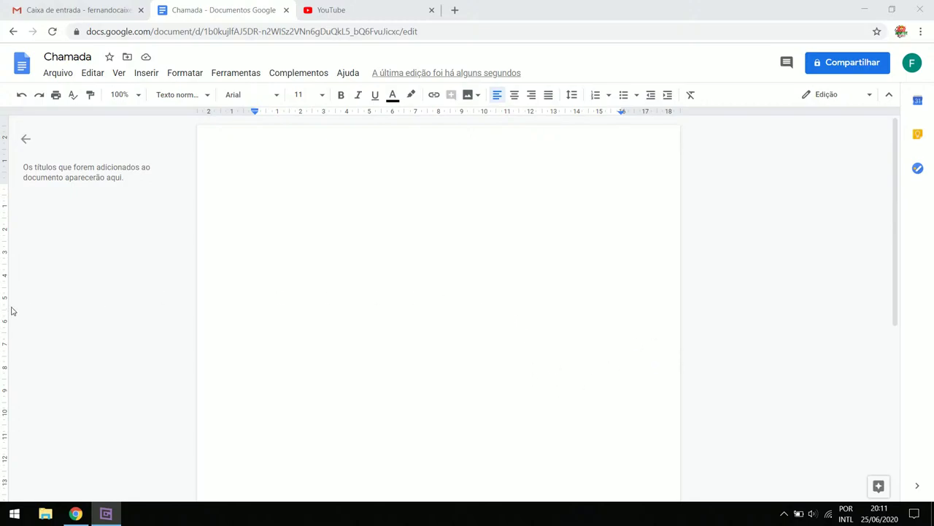
left_click(43, 284)
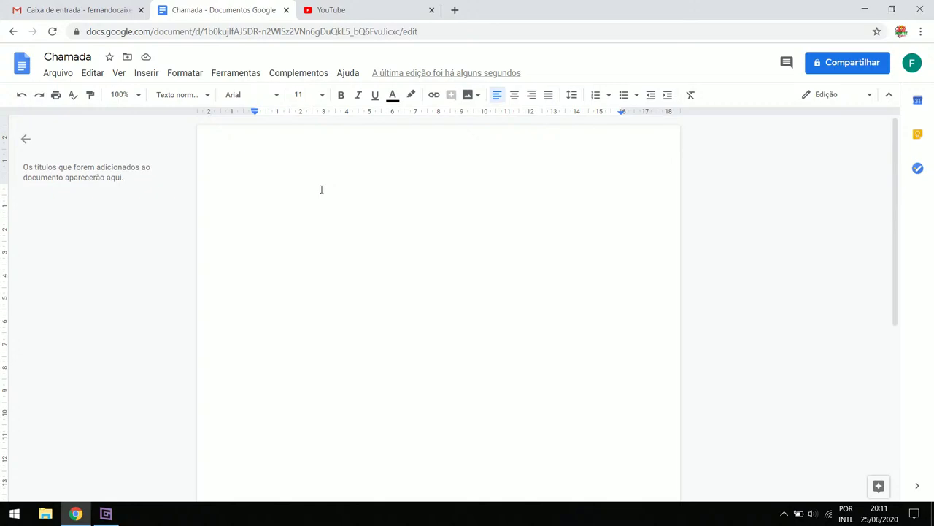
type("Chamada")
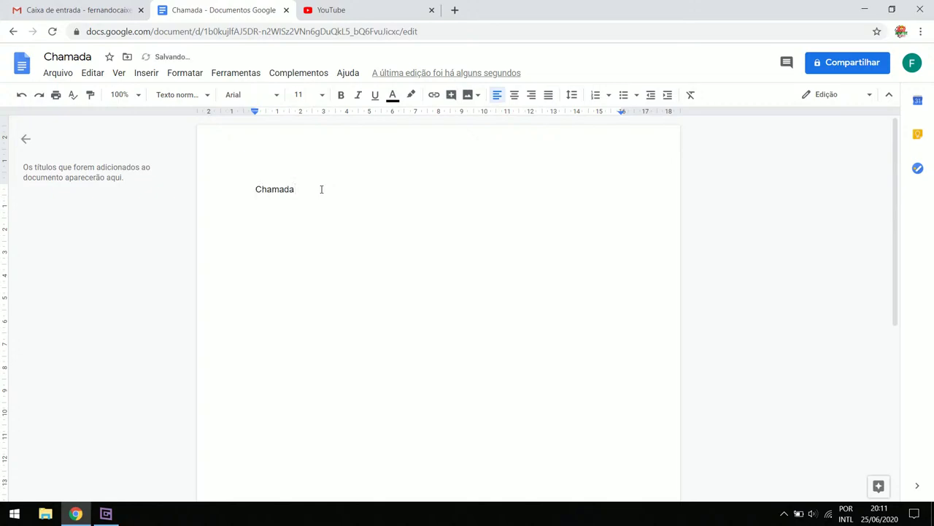
key("Return")
key("ctrl+a")
left_click(306, 94)
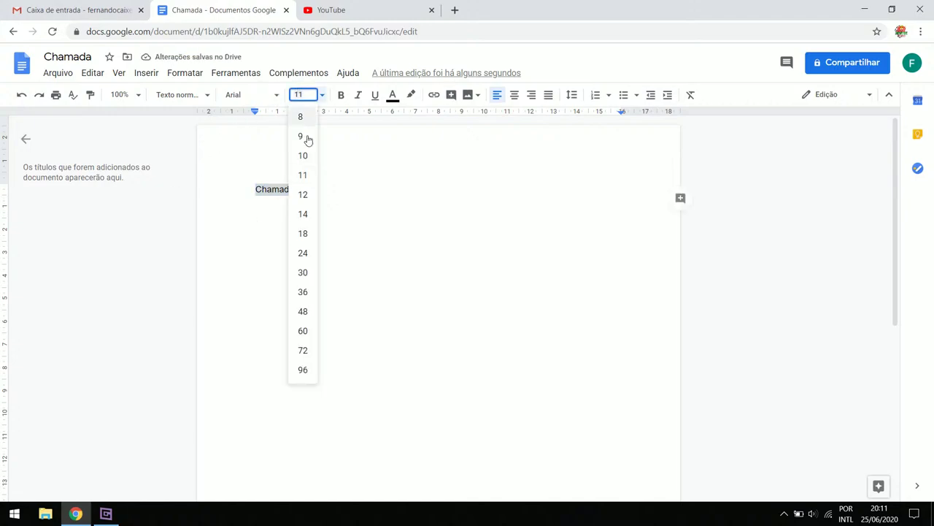
left_click(309, 230)
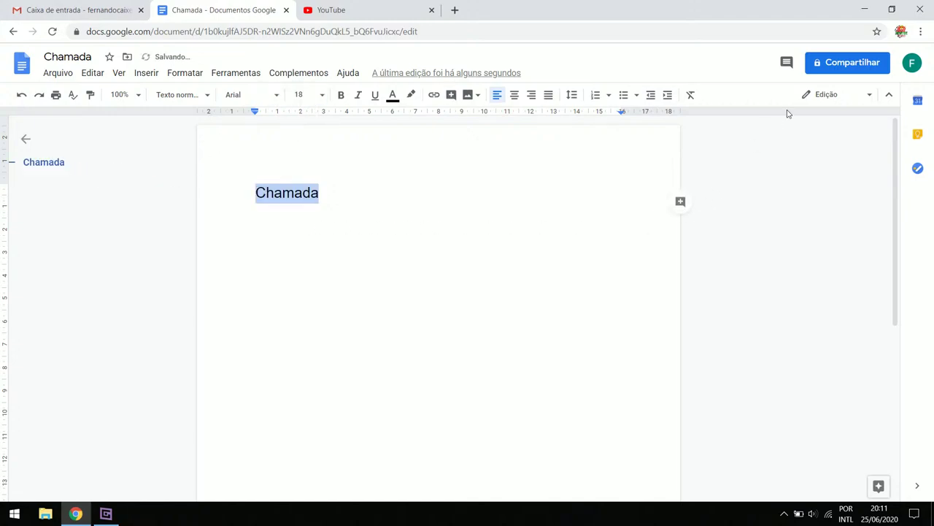
left_click(843, 63)
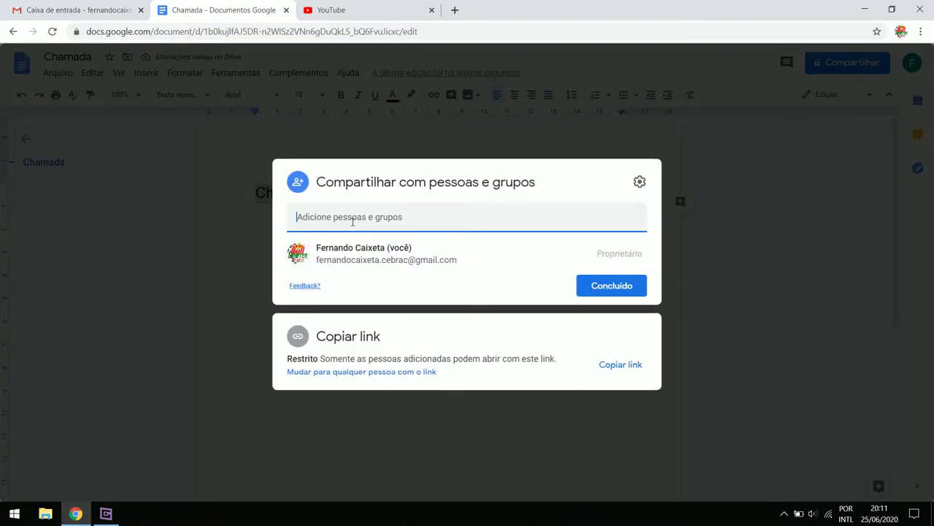
Share Chamada as editor with a classmate, with the message 'Favor deixar seu nome completo'
type("ronal")
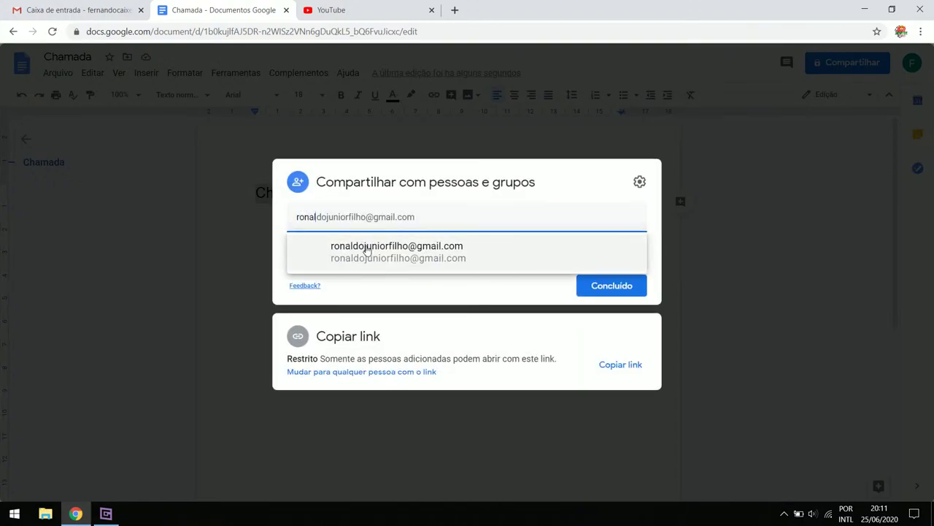
left_click(370, 252)
left_click(441, 281)
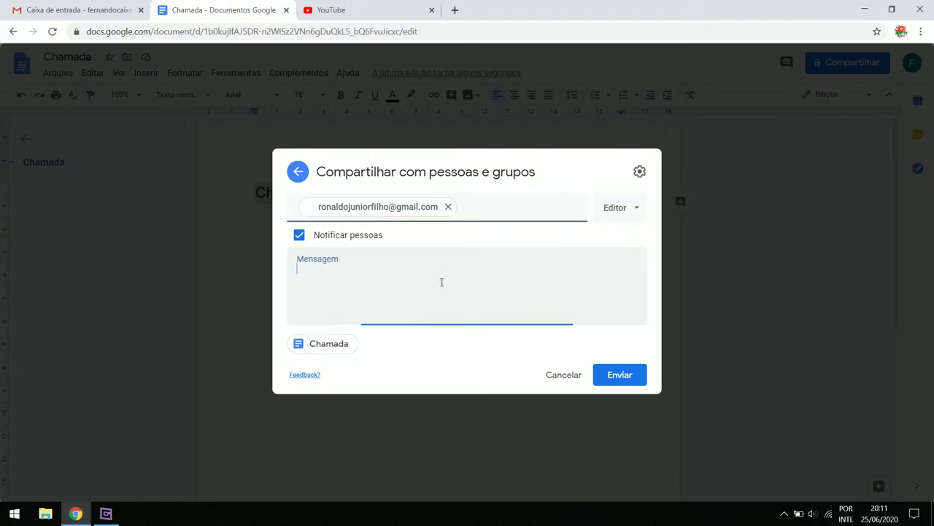
type("Favo")
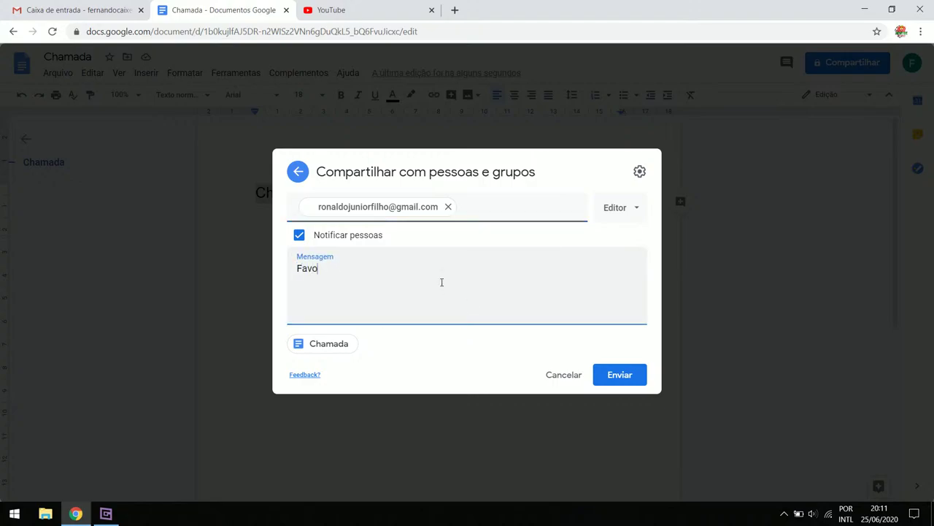
type("r deixar seu nome completo")
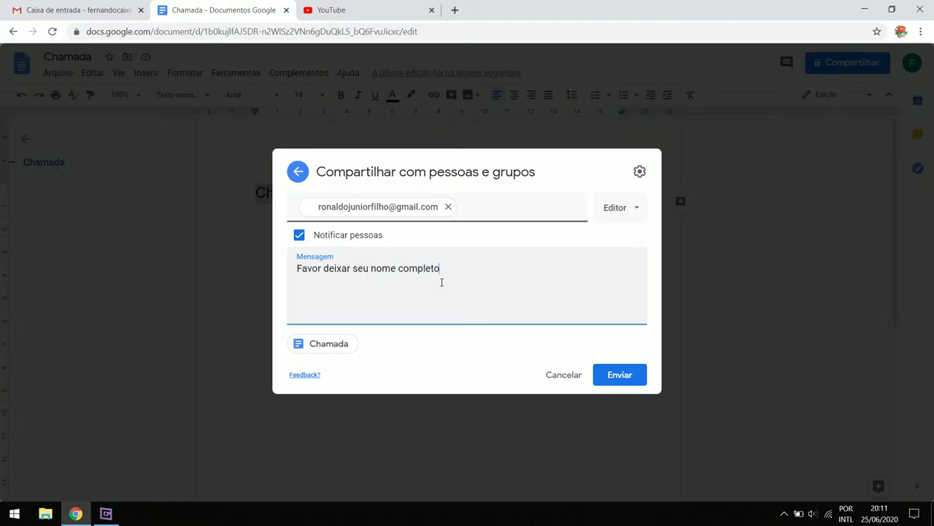
left_click(618, 373)
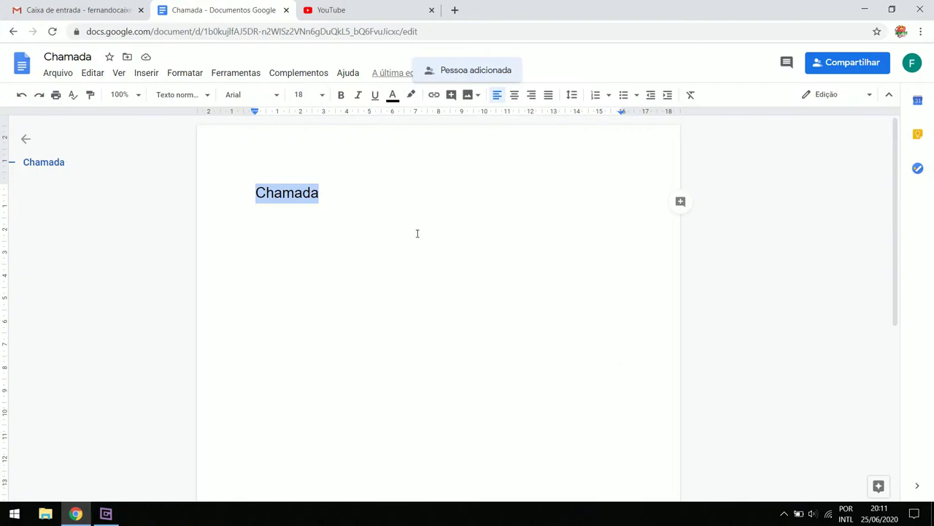
left_click(411, 221)
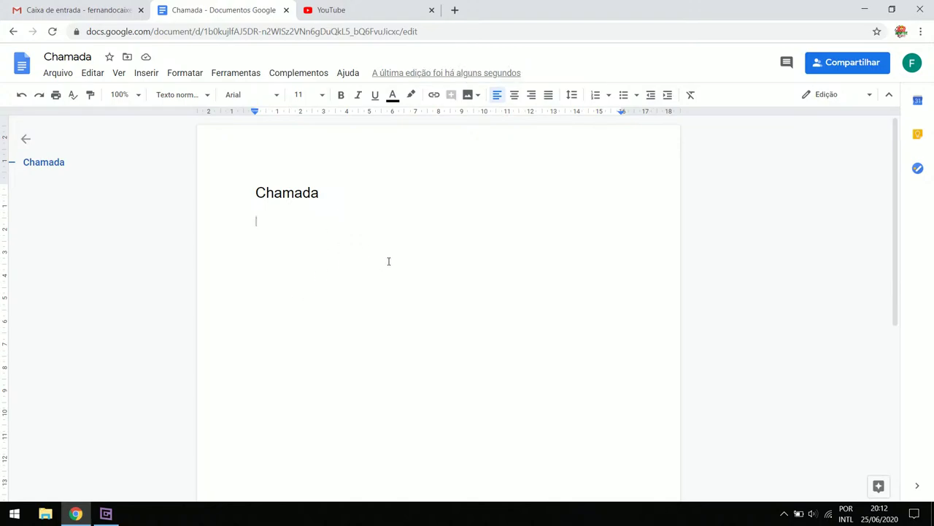
Add the second suggested contact as an editor and send the invitation without a message
left_click(848, 65)
type("gio")
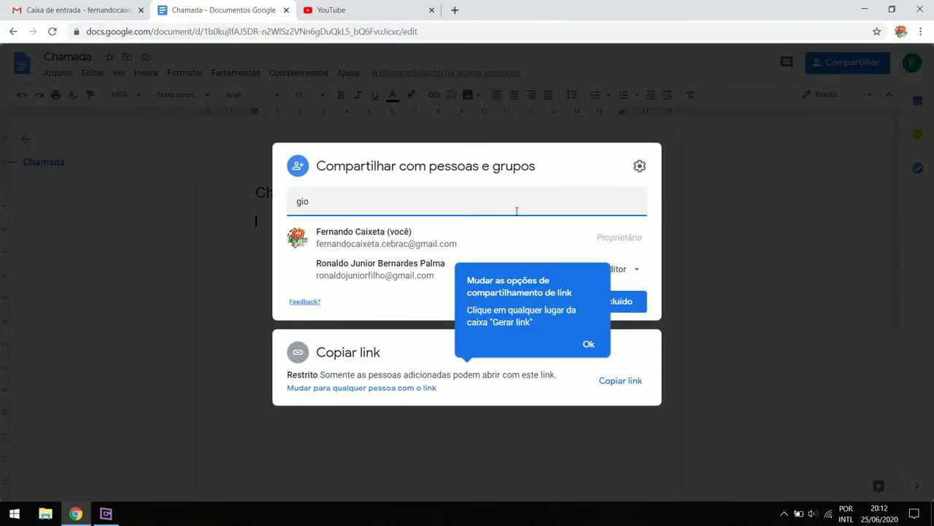
left_click(589, 344)
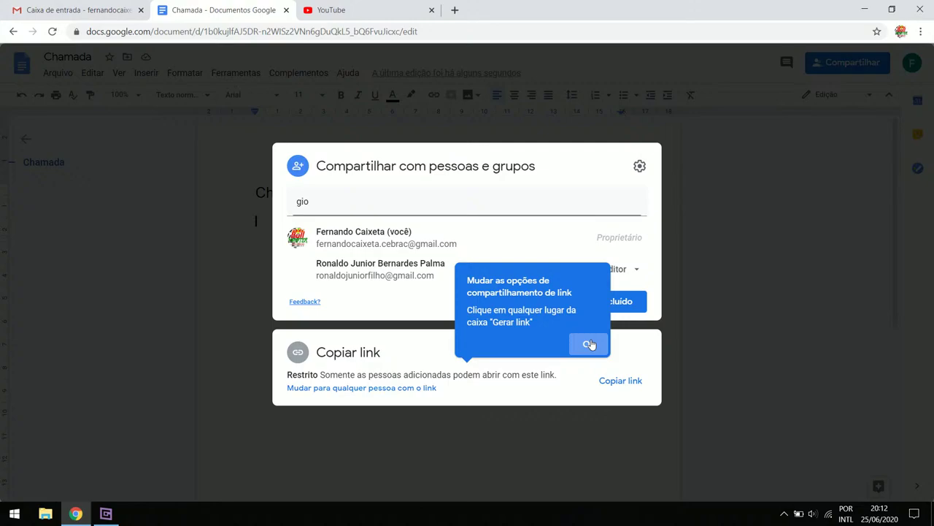
left_click(361, 201)
key("BackSpace")
key("BackSpace")
key("BackSpace")
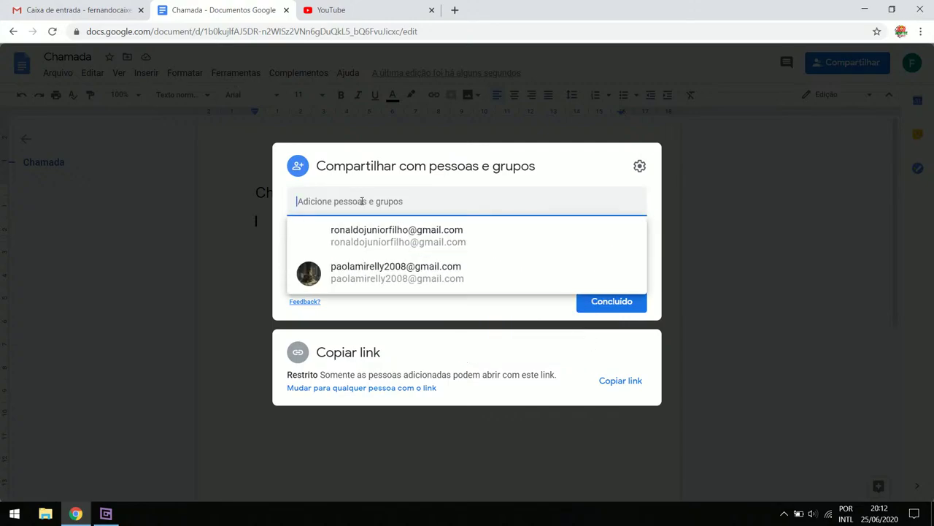
key("Down")
key("Down")
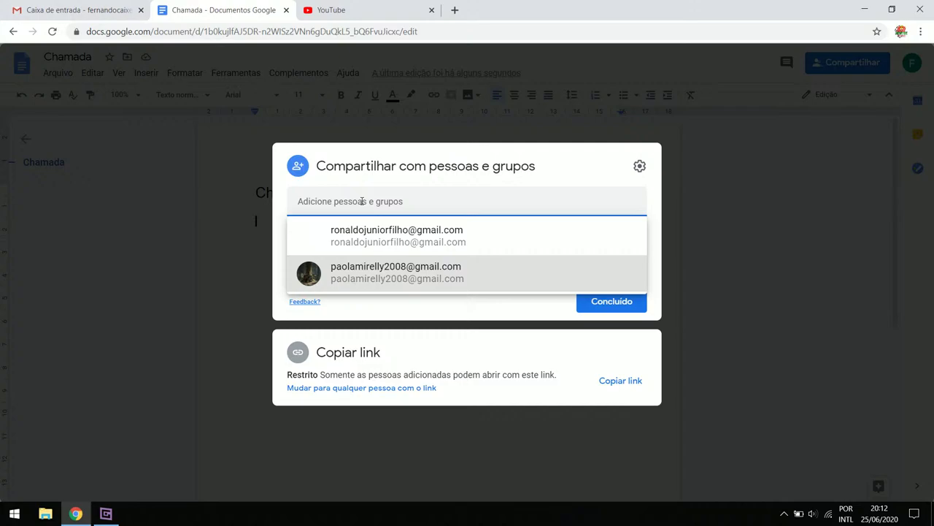
key("Return")
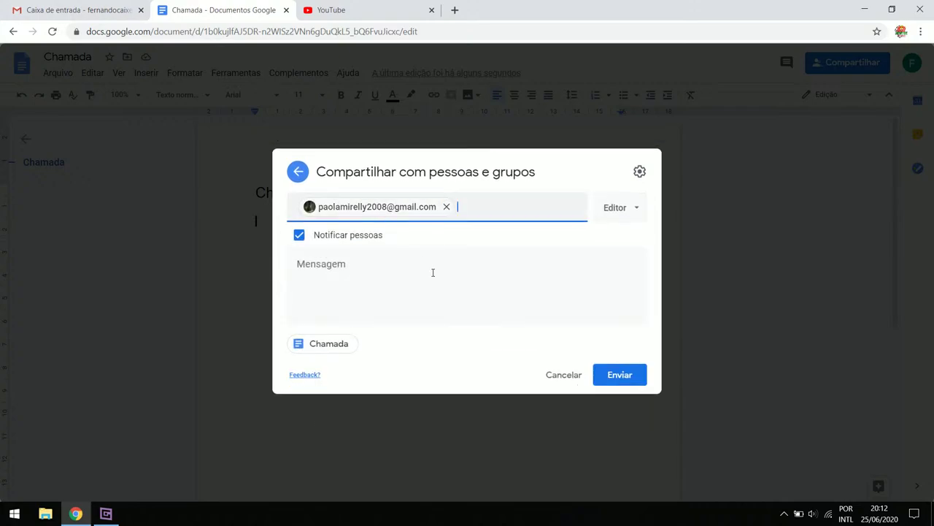
left_click(610, 380)
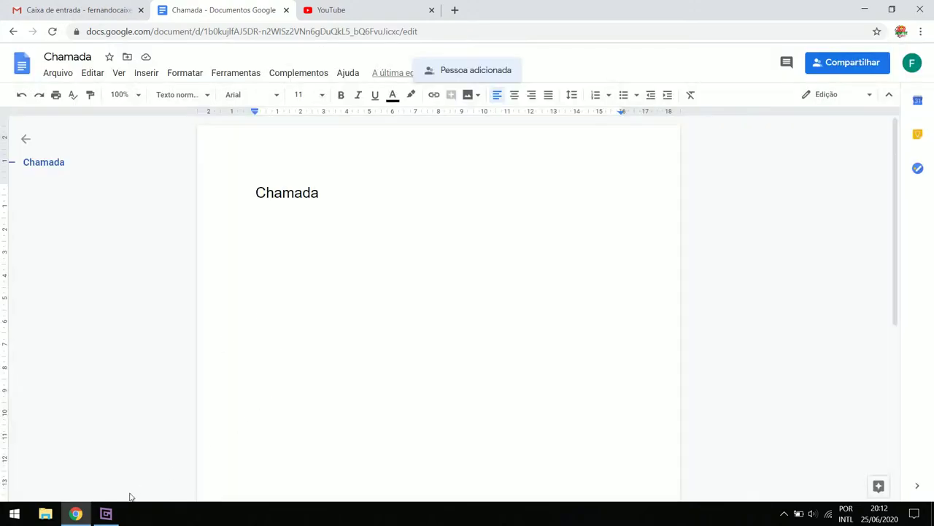
left_click(106, 513)
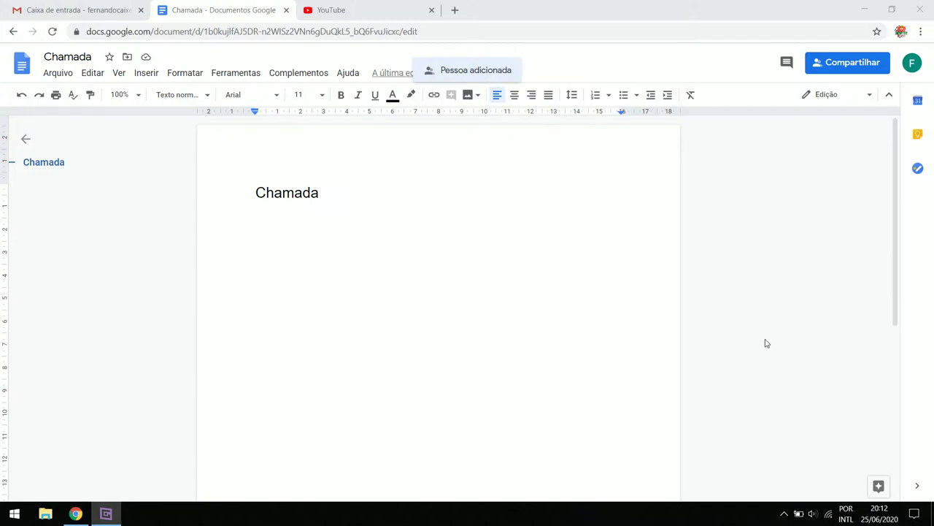
left_click(237, 6)
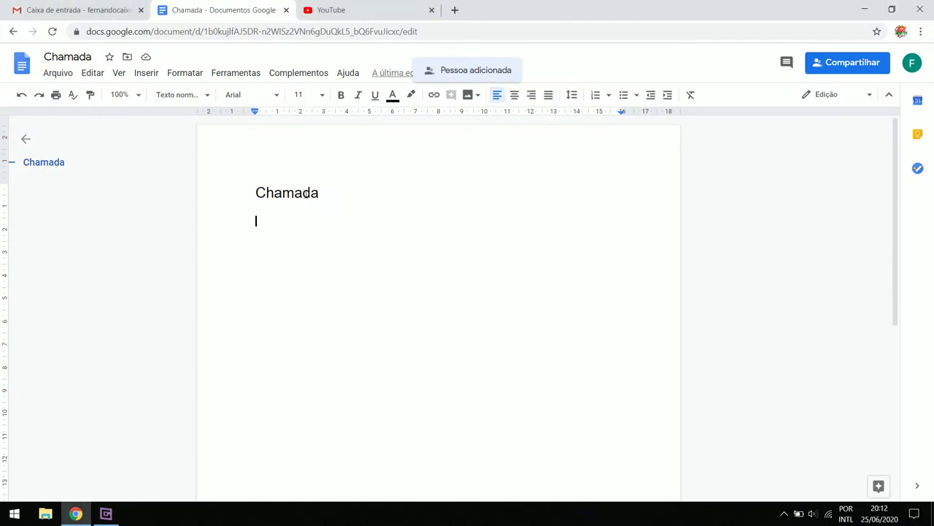
Close the sharing dialog, then reopen it to see the owner and two editors
left_click(846, 62)
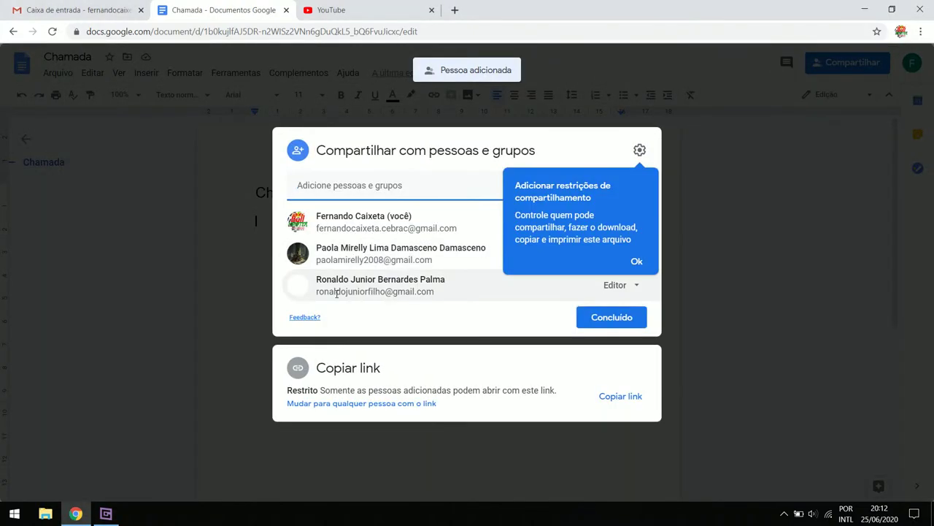
type("gi")
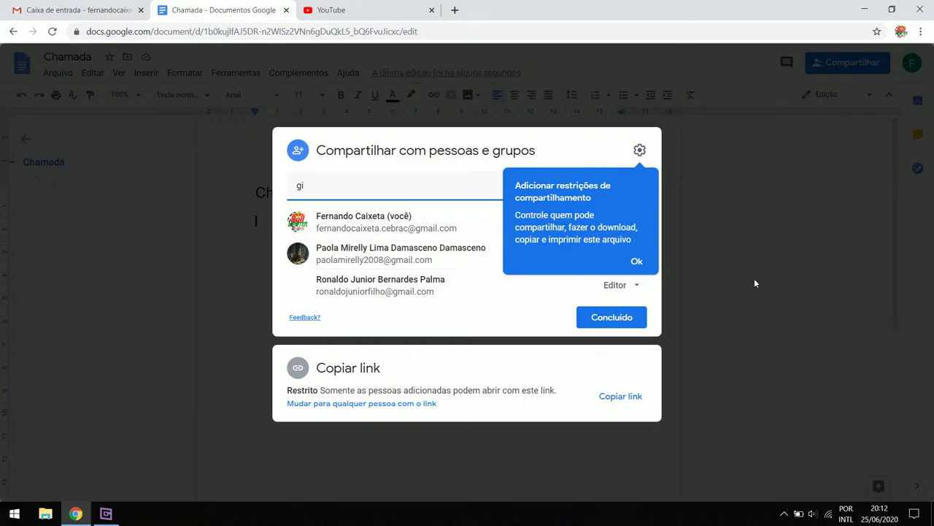
left_click(638, 263)
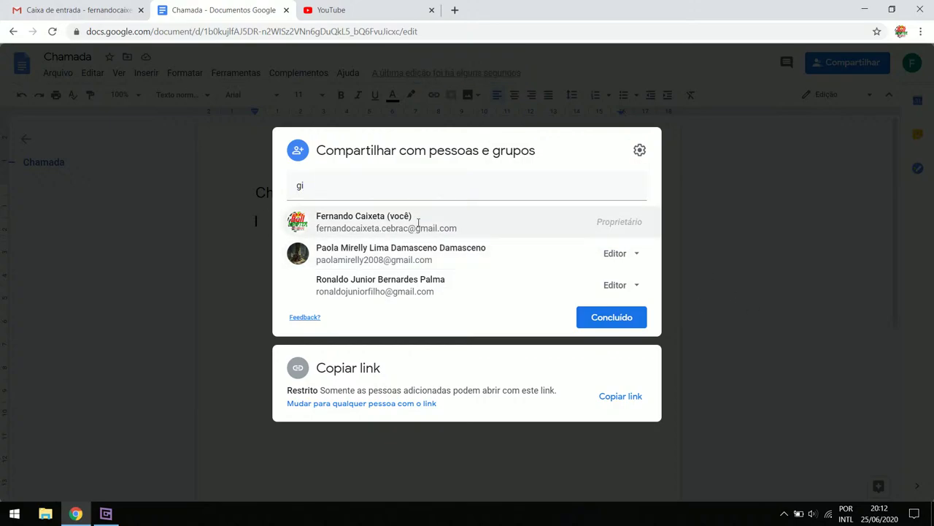
left_click(369, 188)
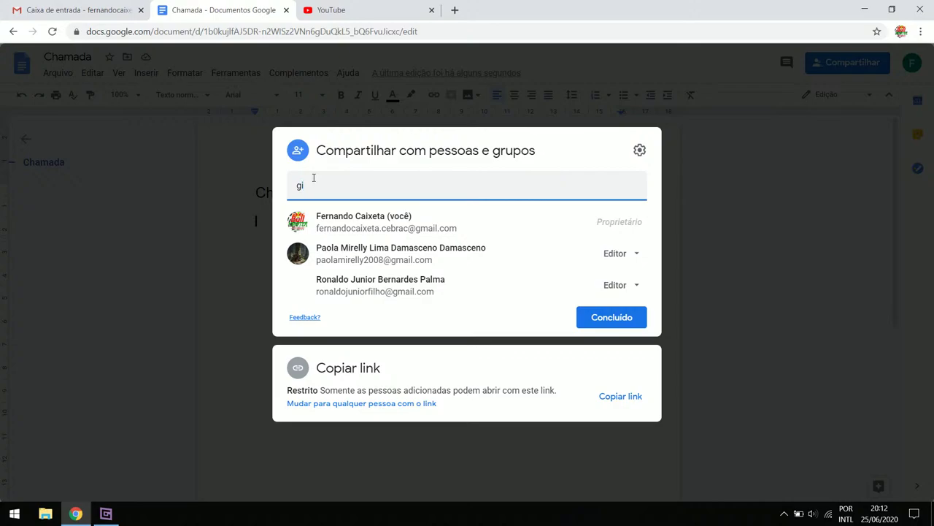
left_click(250, 174)
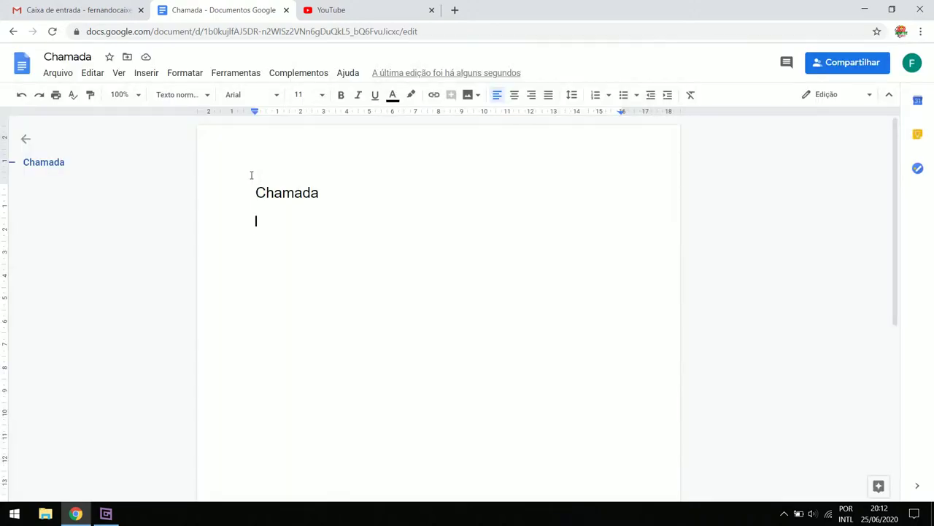
left_click(105, 515)
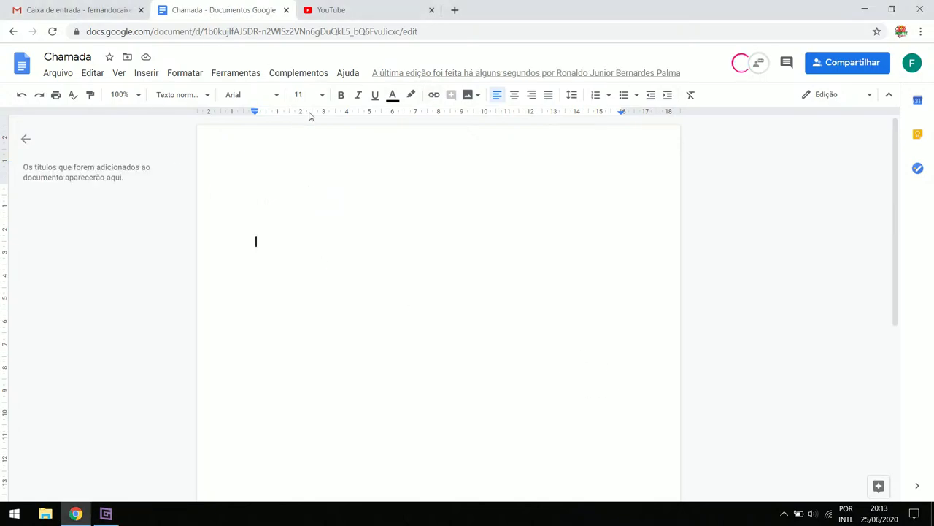
left_click(843, 63)
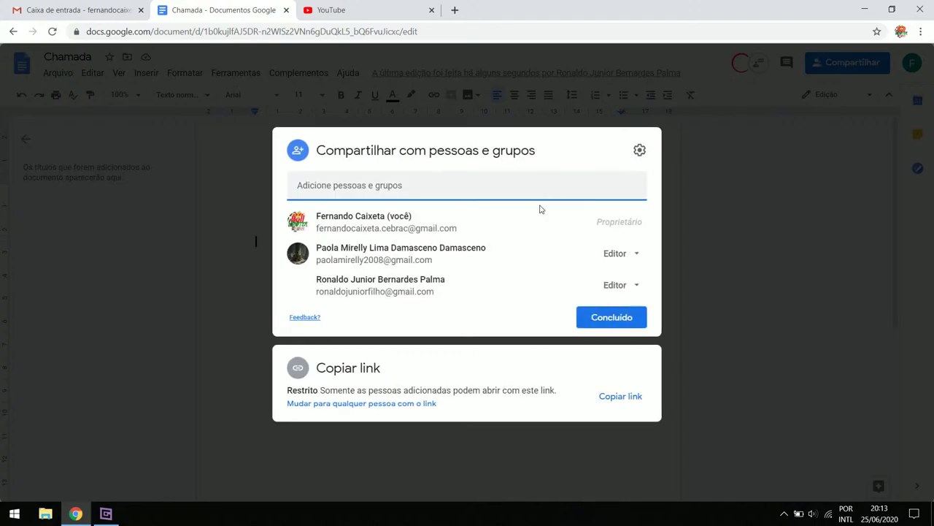
Enter the owner's secondary Gmail address as an editor recipient and send the invitation
left_click(401, 186)
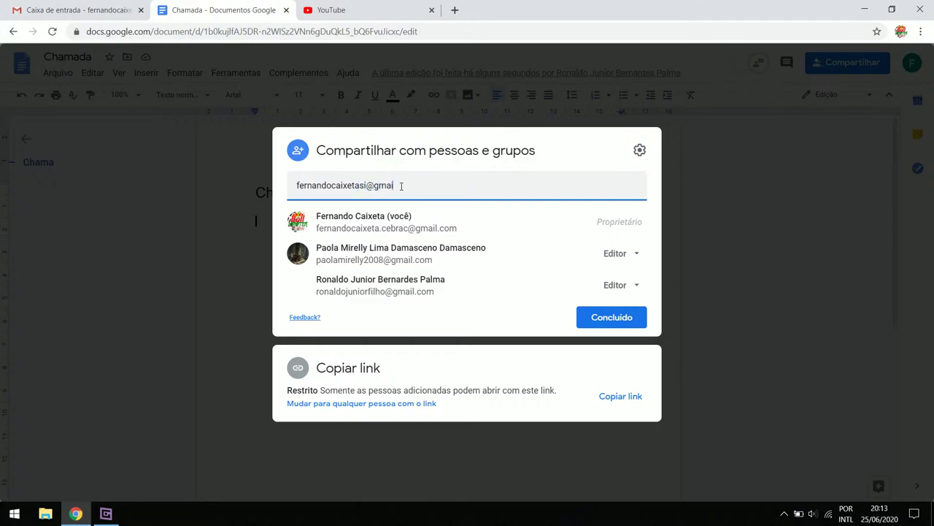
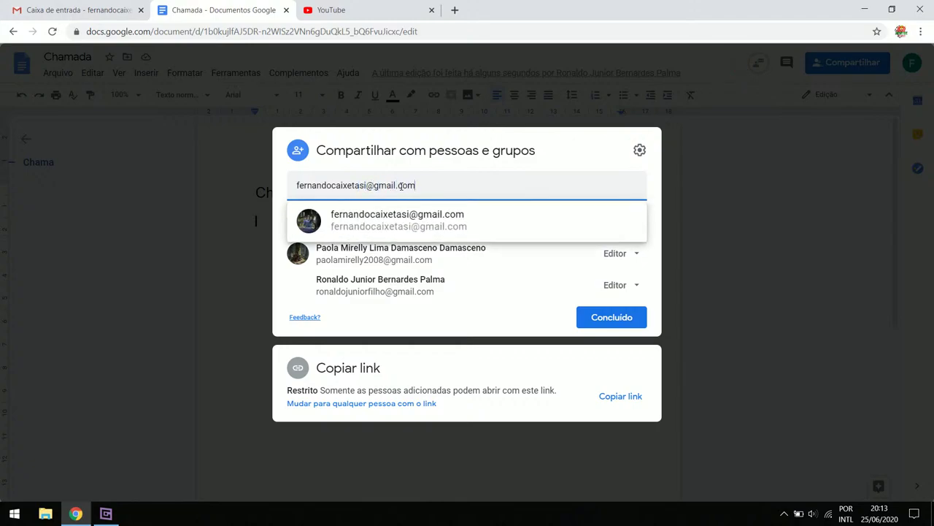
left_click(411, 212)
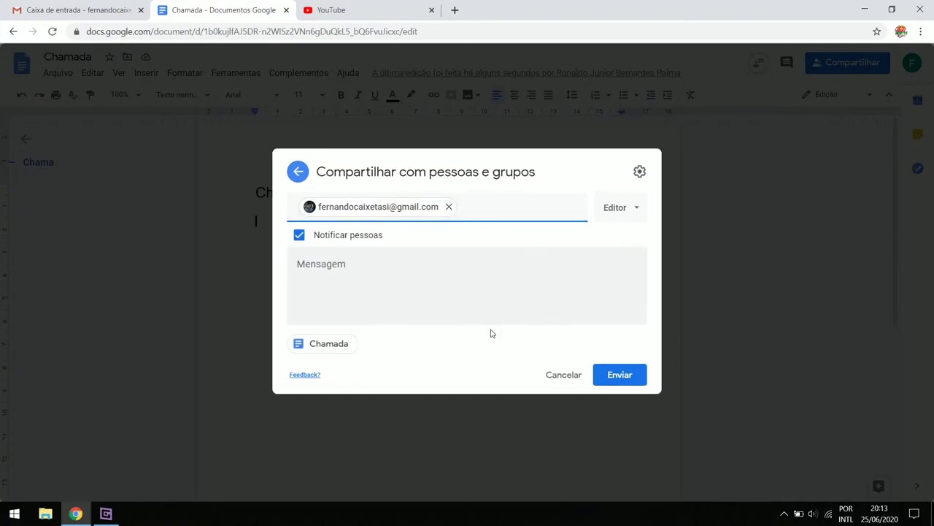
left_click(636, 387)
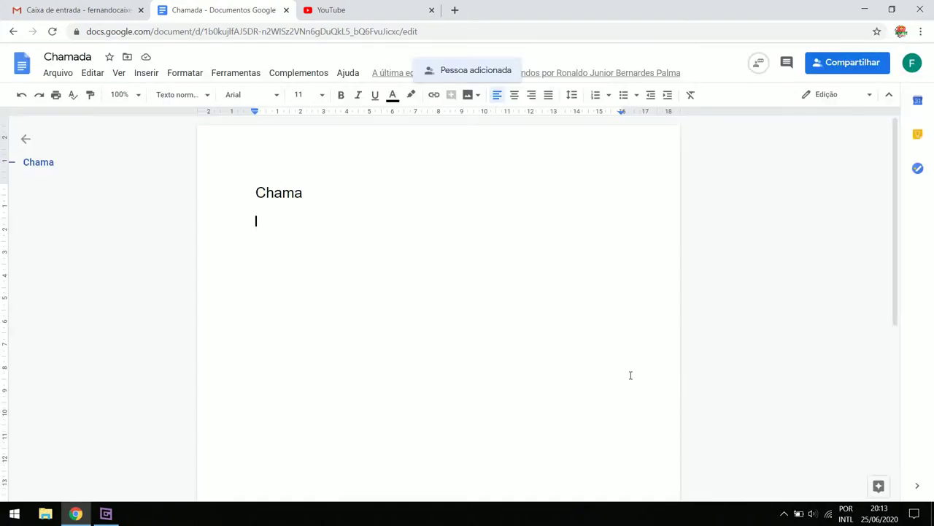
Sign in to the secondary Gmail account in a new tab using the saved password
left_click(53, 9)
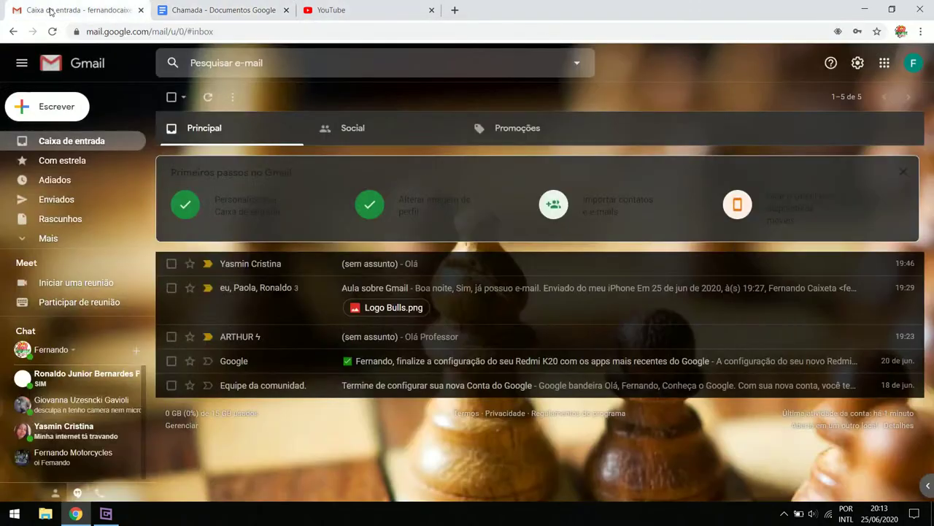
left_click(913, 64)
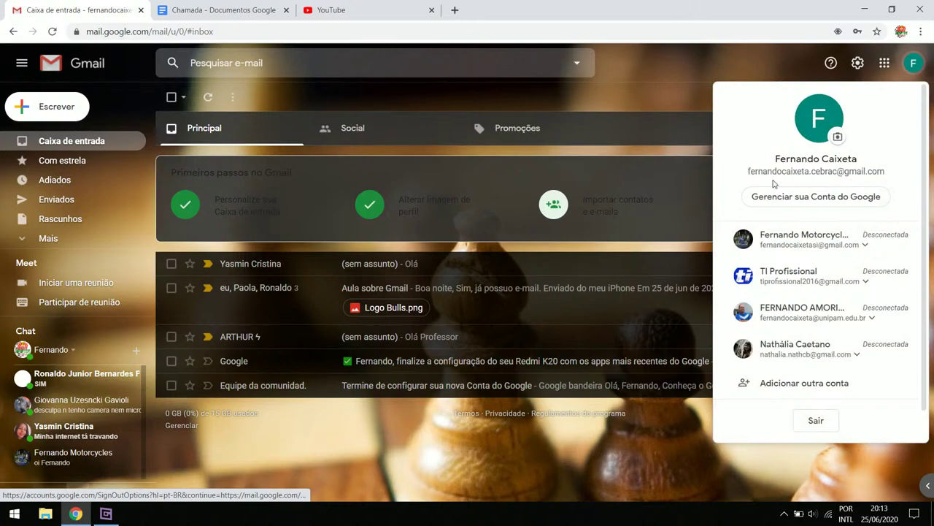
left_click(790, 244)
left_click(794, 267)
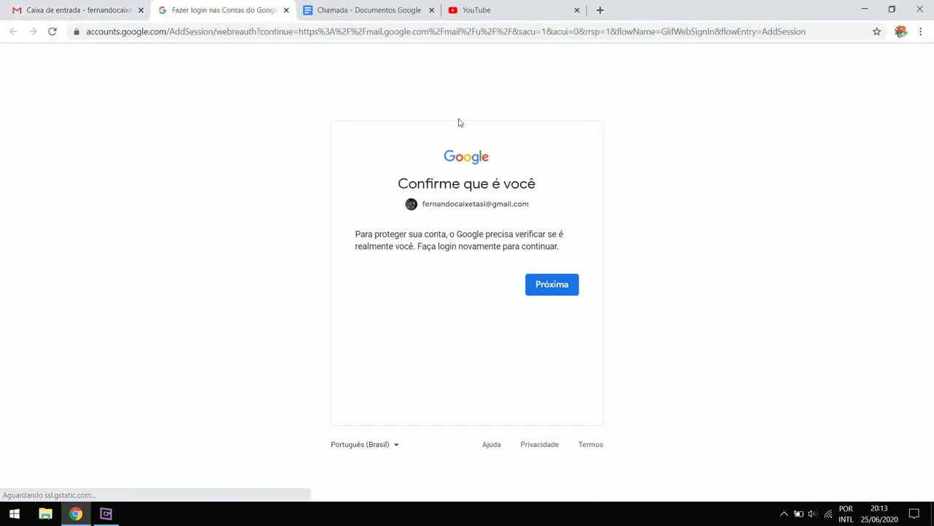
left_click(561, 293)
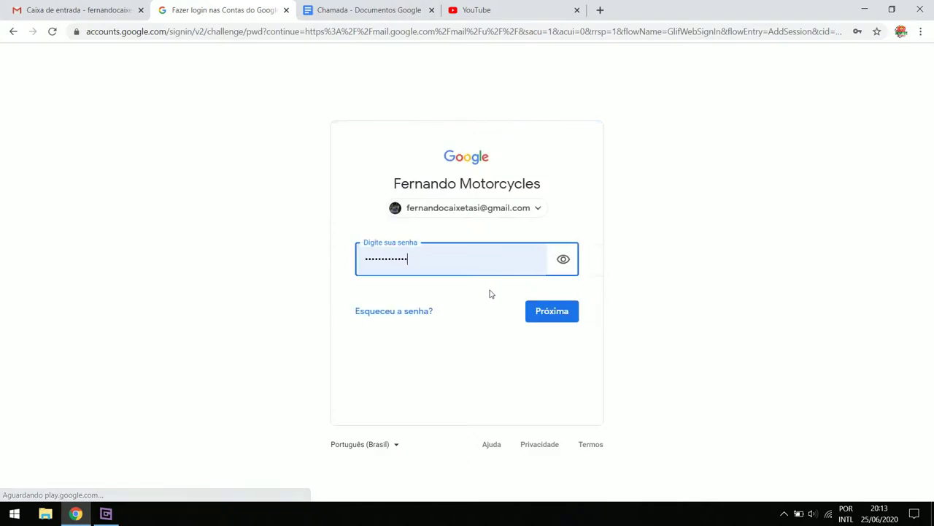
key("Return")
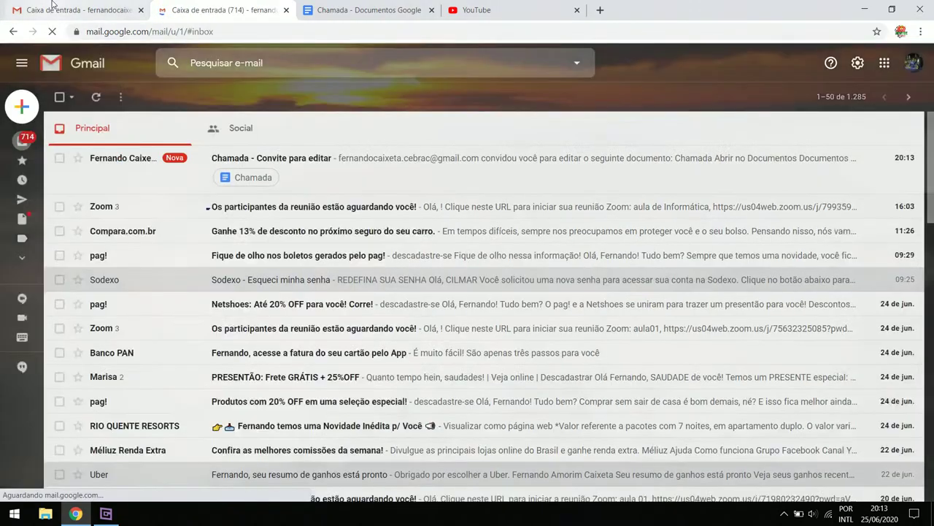
left_click(53, 7)
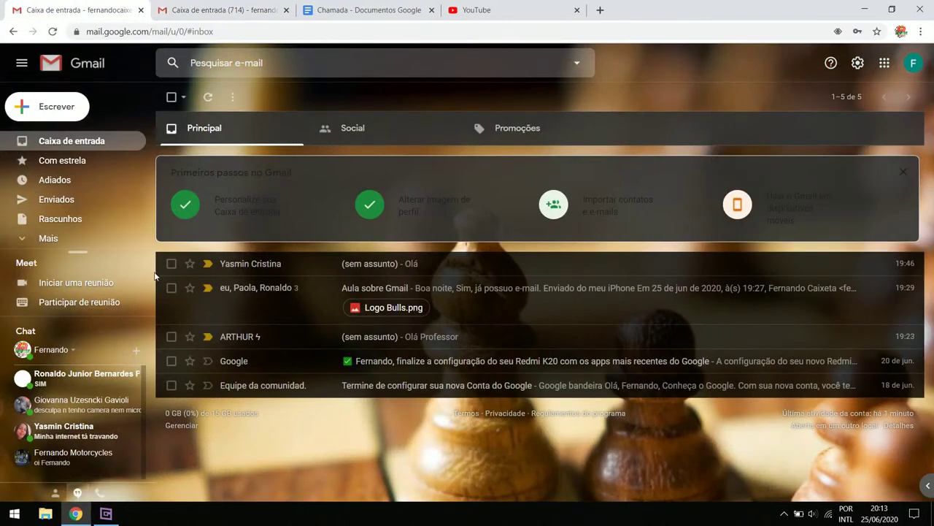
left_click(362, 13)
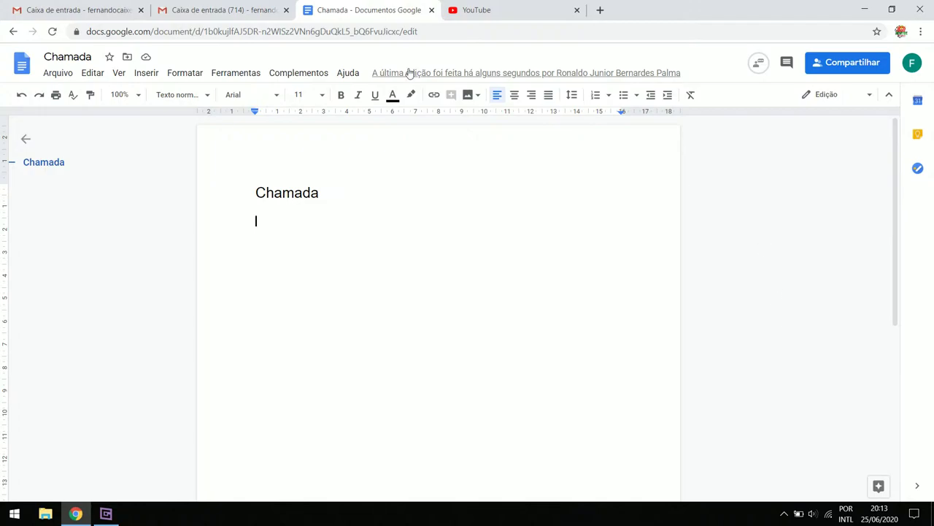
Open the 'Chamada - Convite para editar' email and launch the document with Abrir no Documentos
left_click(206, 6)
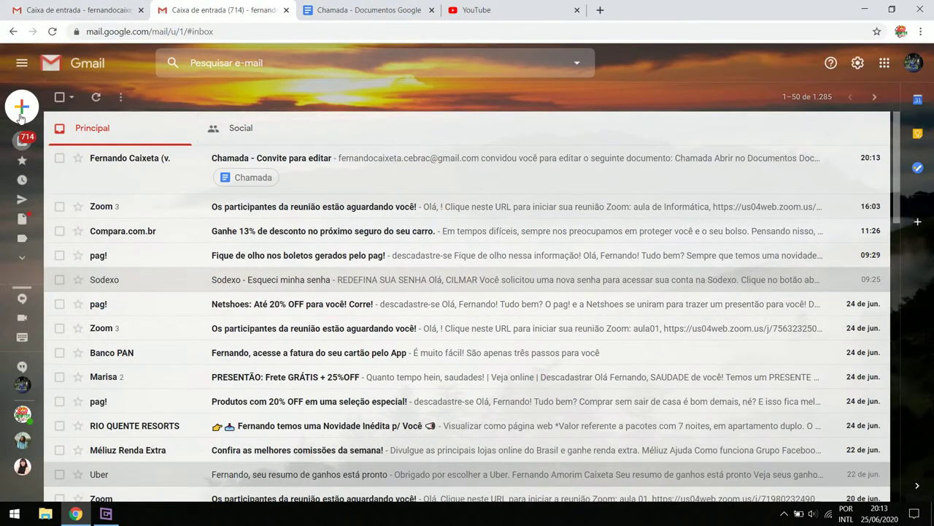
mouse_move(31, 151)
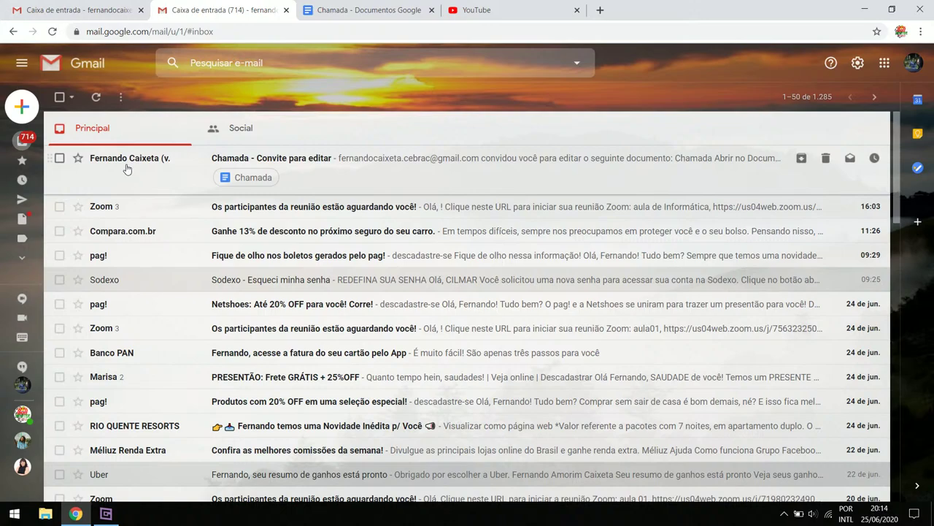
left_click(367, 165)
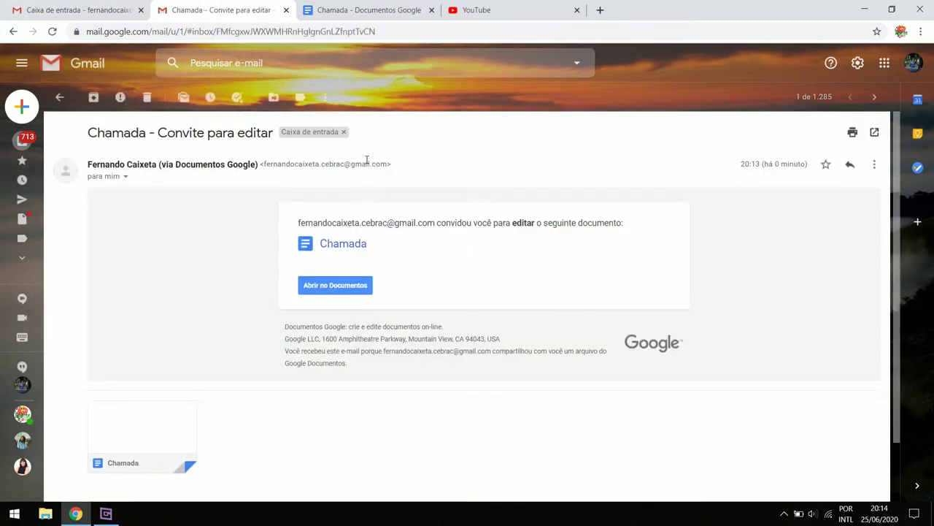
left_click(354, 285)
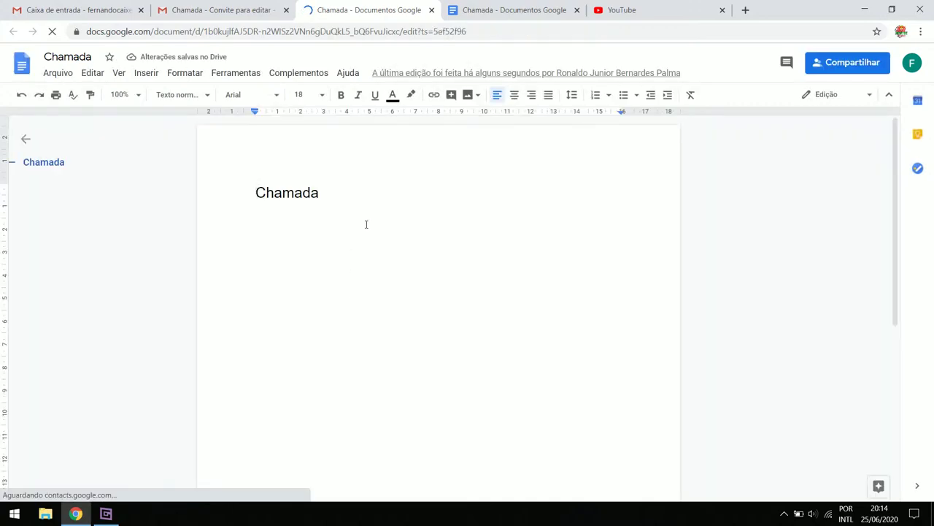
Add the line 'Email Secundario' below the title and close the duplicate Chamada tab
left_click(335, 191)
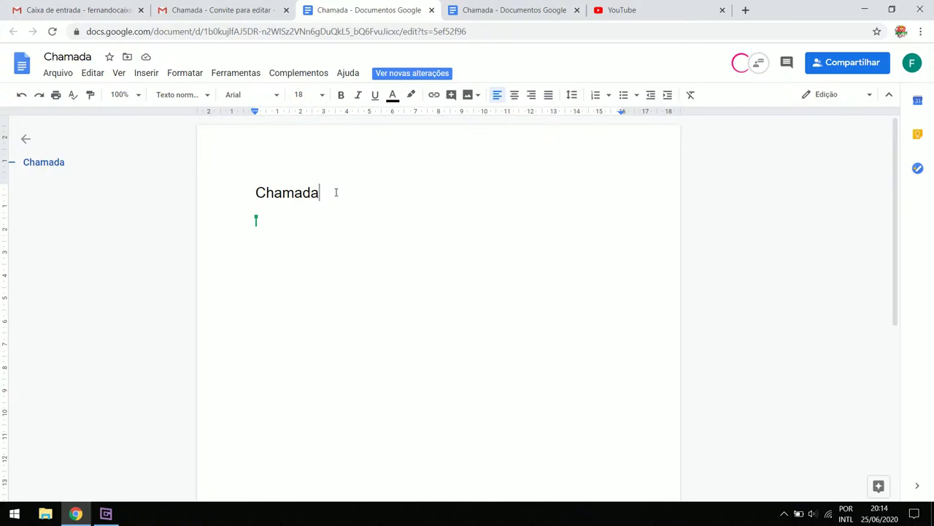
key("Return")
key("Return")
type("Email ")
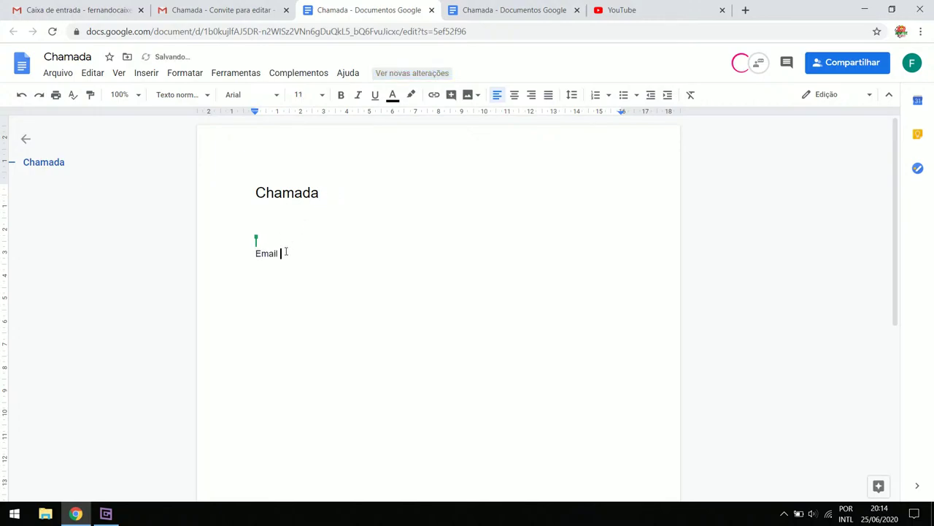
type("Secundario")
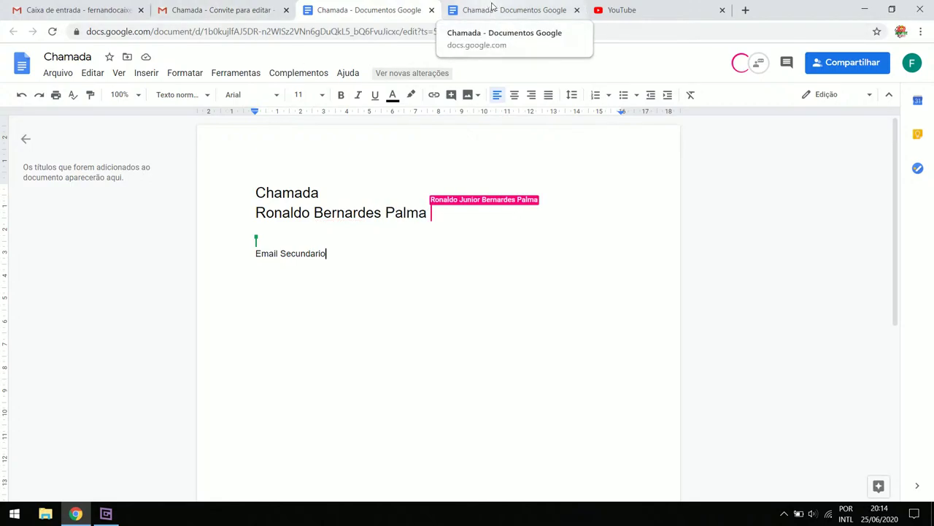
left_click(432, 11)
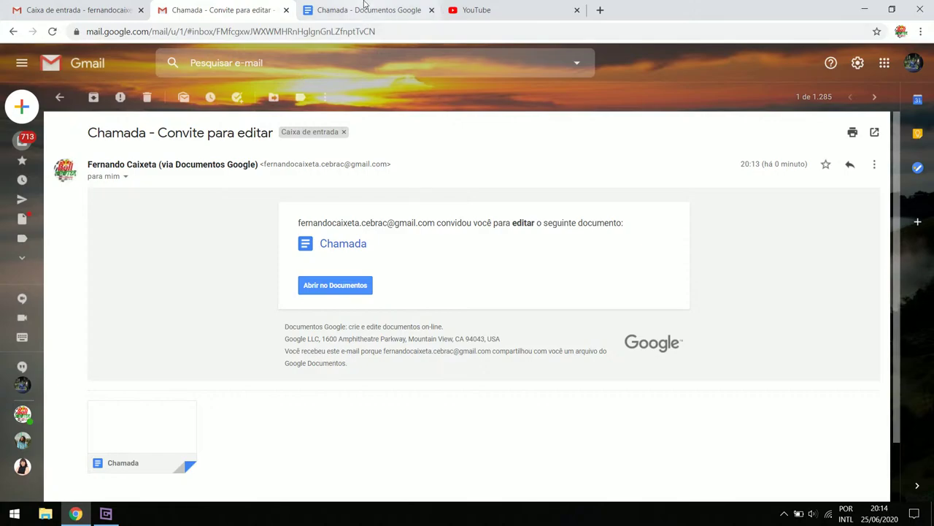
Correct 'Secundario' to 'Secundário' using the spelling suggestion
left_click(361, 10)
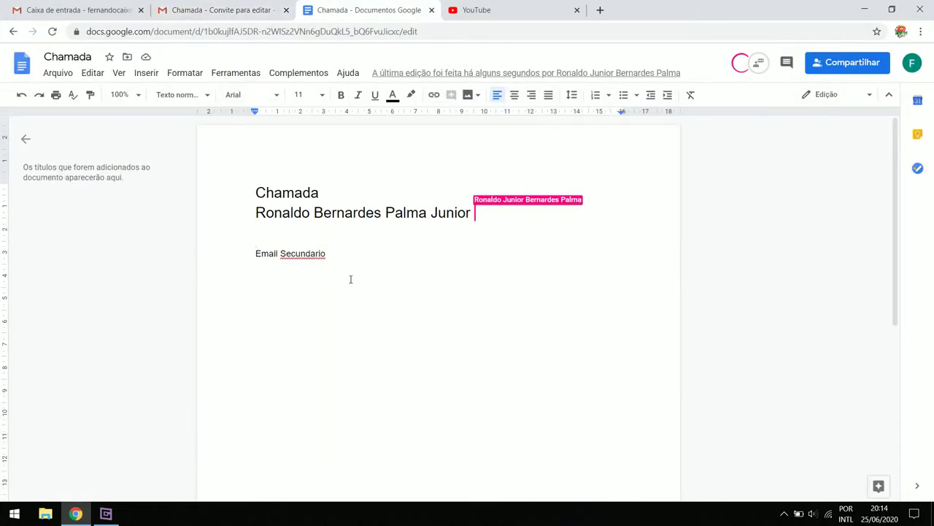
key("shift+Down")
key("shift+End")
left_click(321, 253)
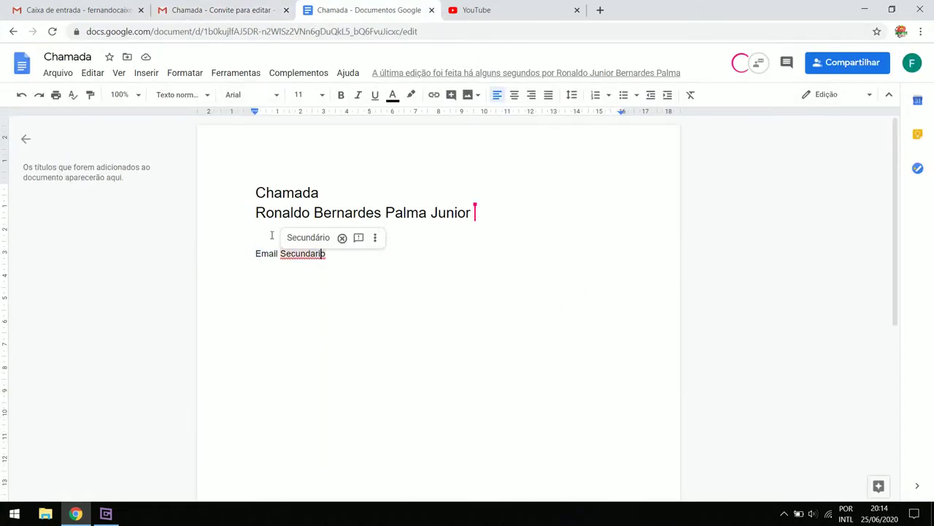
left_click(308, 237)
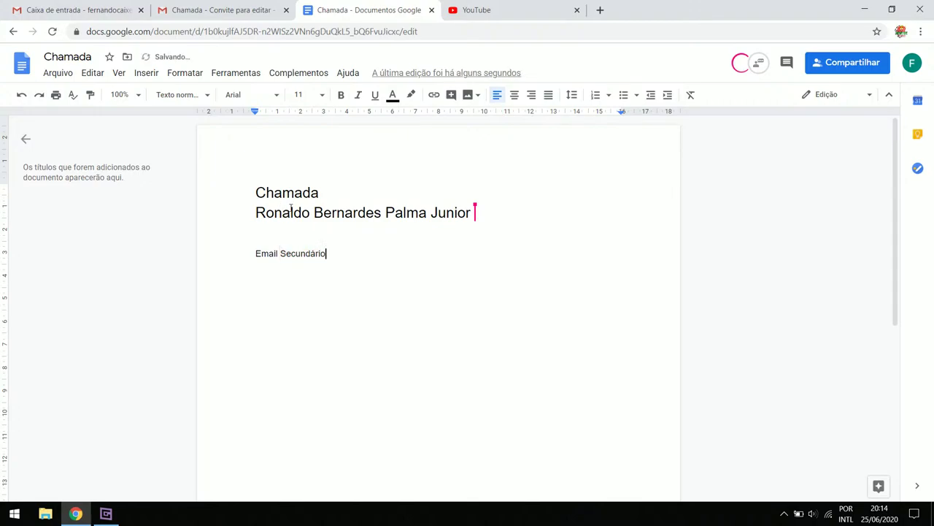
Deselect the text, briefly switch applications, and put the caret after 'Email Secundário'
mouse_move(492, 206)
double_click(478, 213)
double_click(409, 254)
left_click(376, 244)
left_click(107, 515)
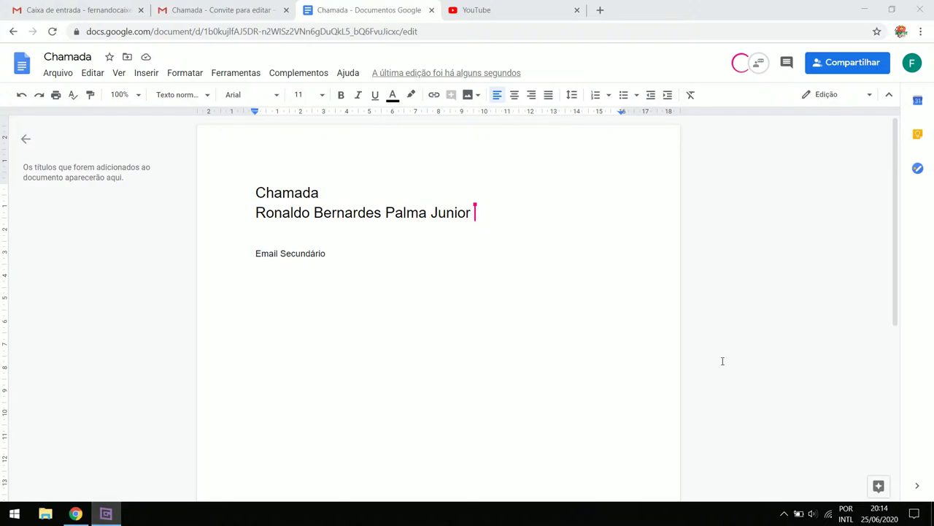
left_click(119, 519)
left_click(457, 273)
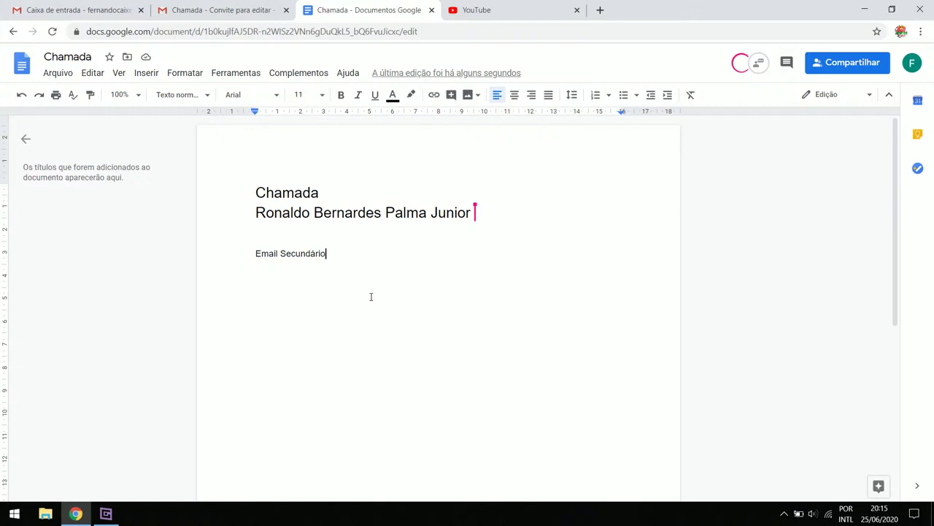
Select the title 'Chamada' and set its font size to 30 pt
left_click(786, 63)
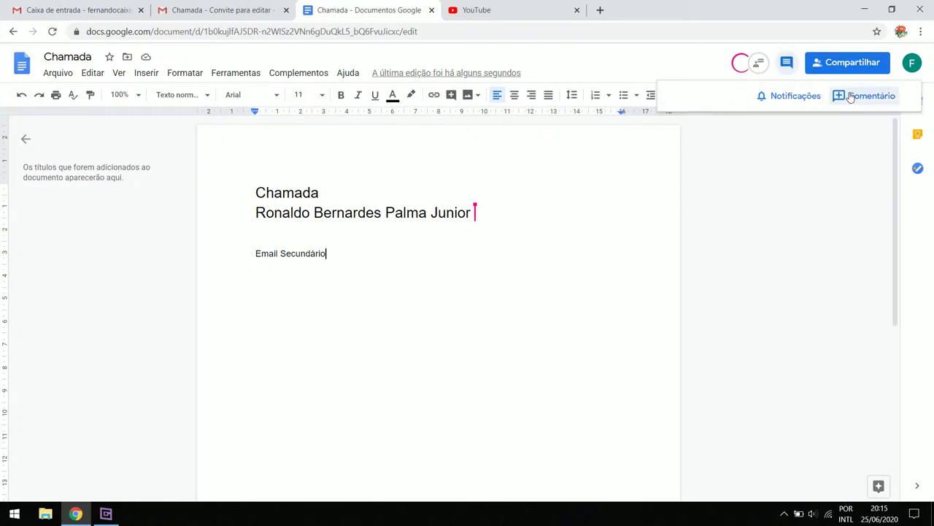
left_click(786, 178)
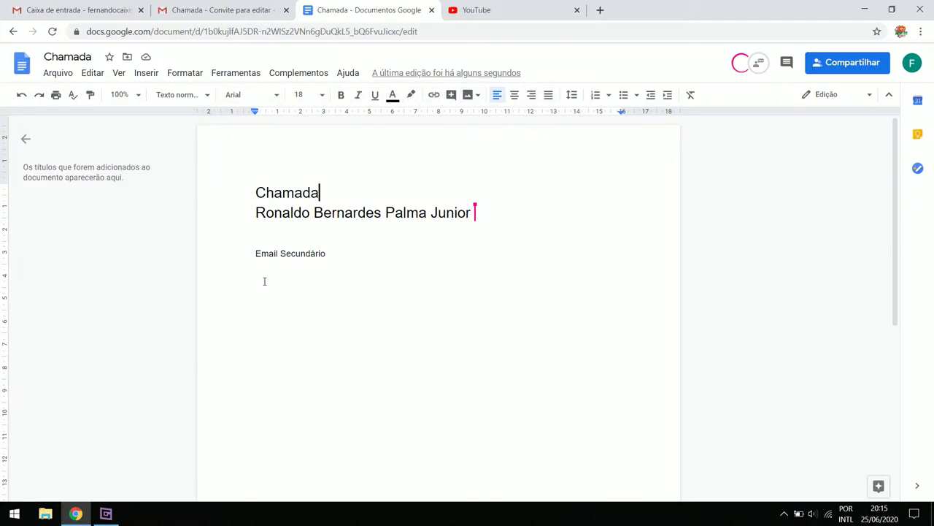
double_click(288, 187)
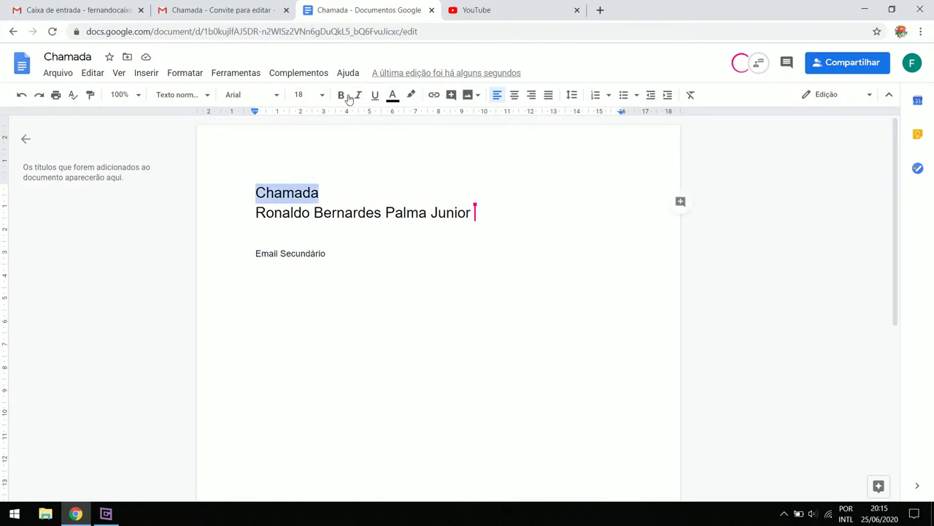
left_click(319, 97)
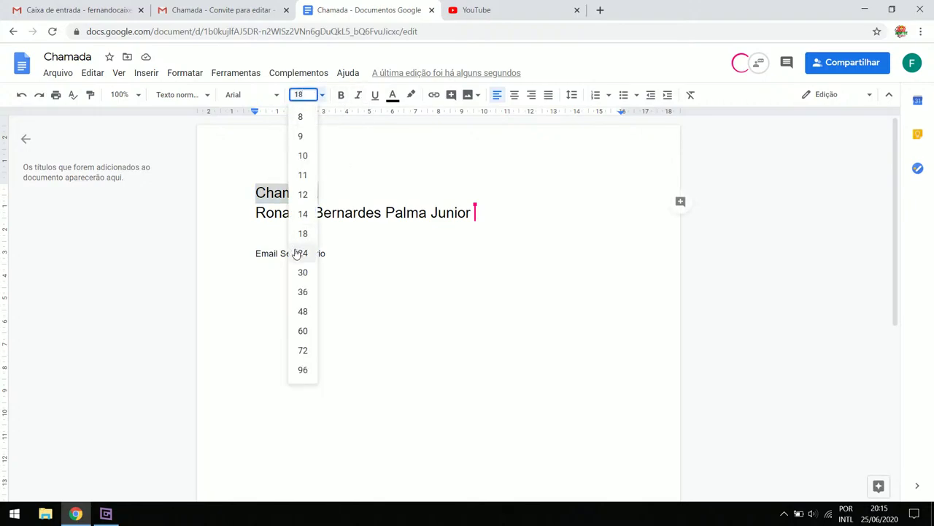
left_click(303, 272)
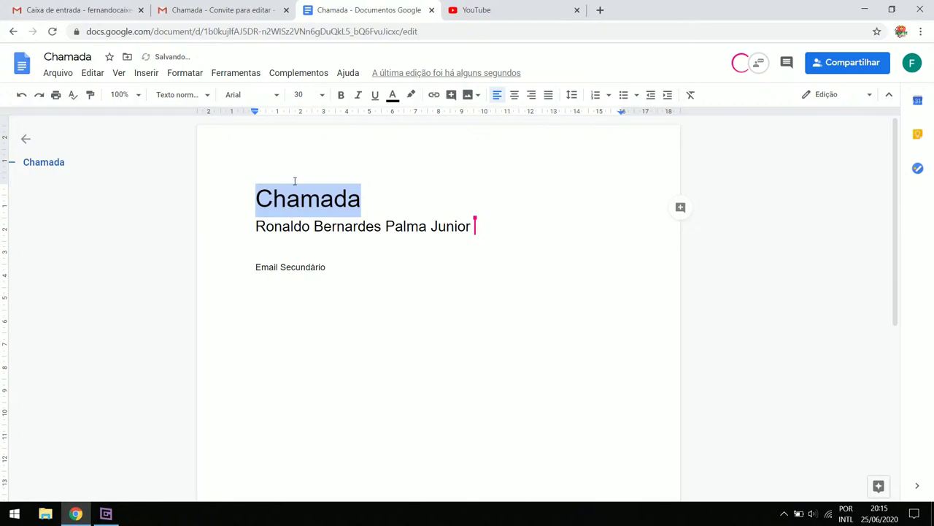
Apply the Lobster font to the Chamada title, then deselect it
left_click(272, 96)
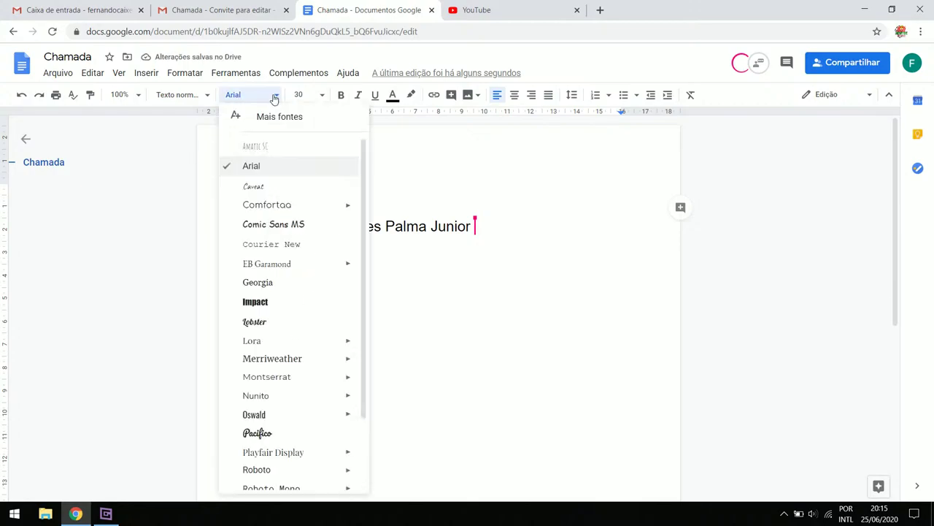
left_click(294, 322)
left_click(446, 292)
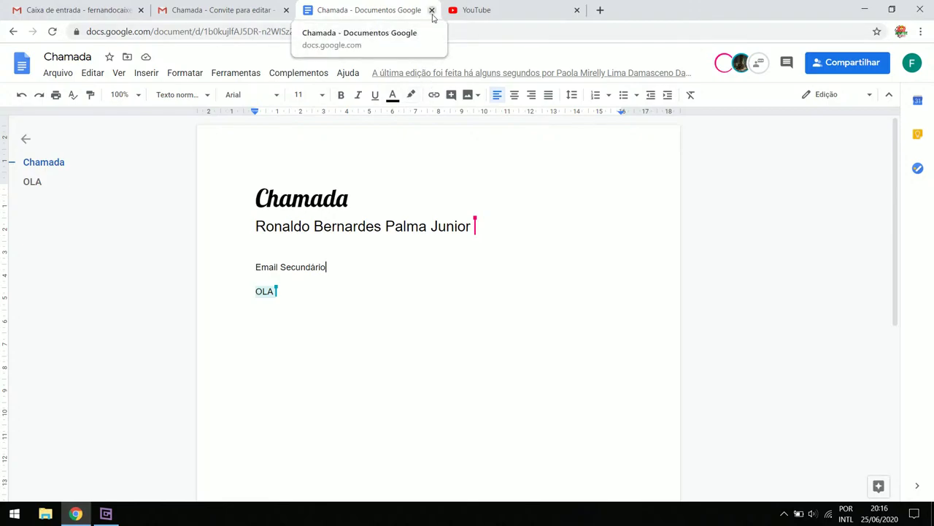
Close the Chamada document, YouTube and edit-invitation email tabs
left_click(432, 11)
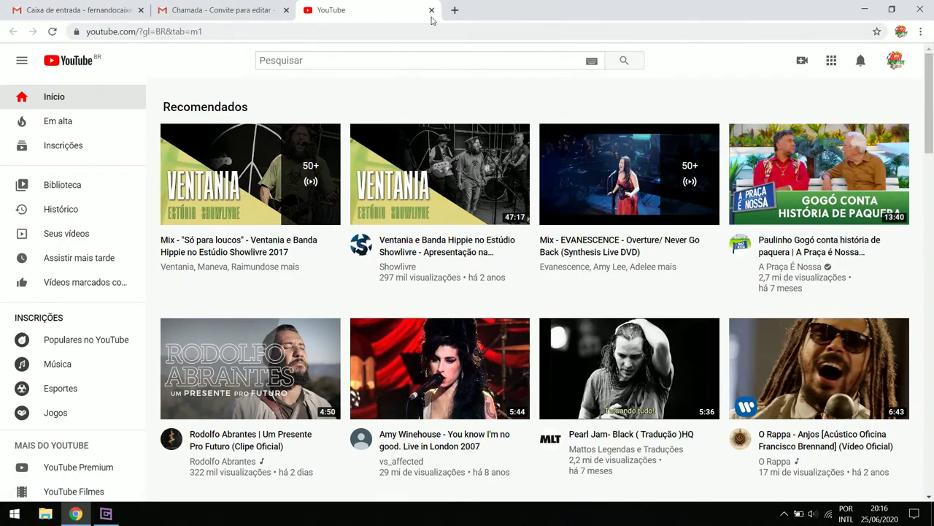
left_click(432, 11)
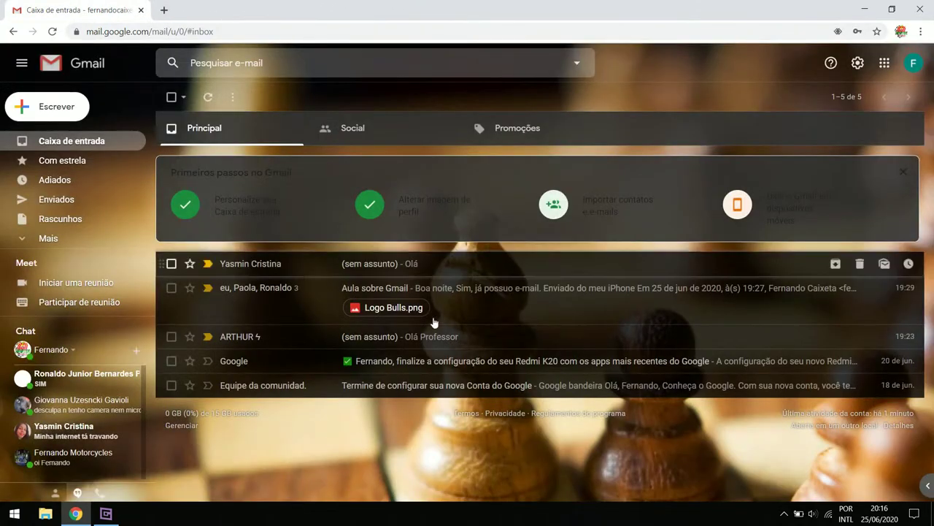
left_click(286, 10)
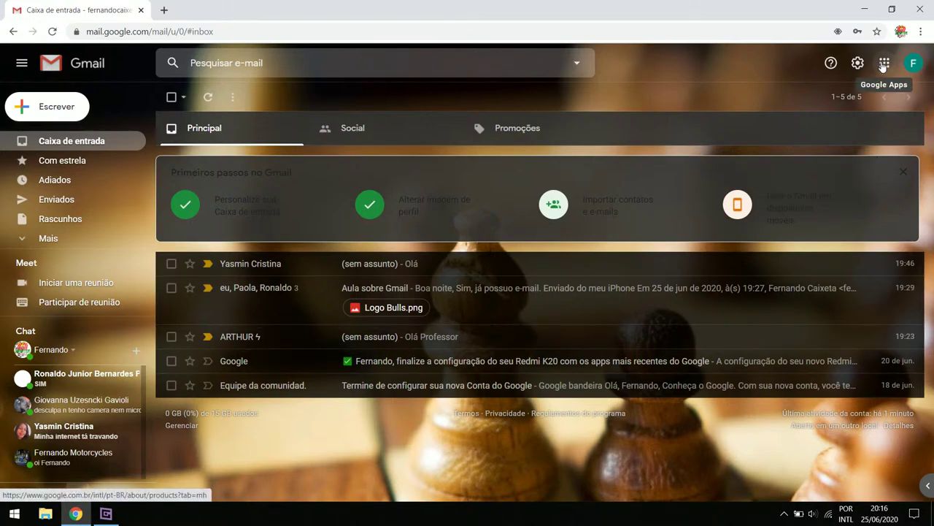
Open the Google Docs home page in a new tab from Gmail's apps grid
left_click(884, 66)
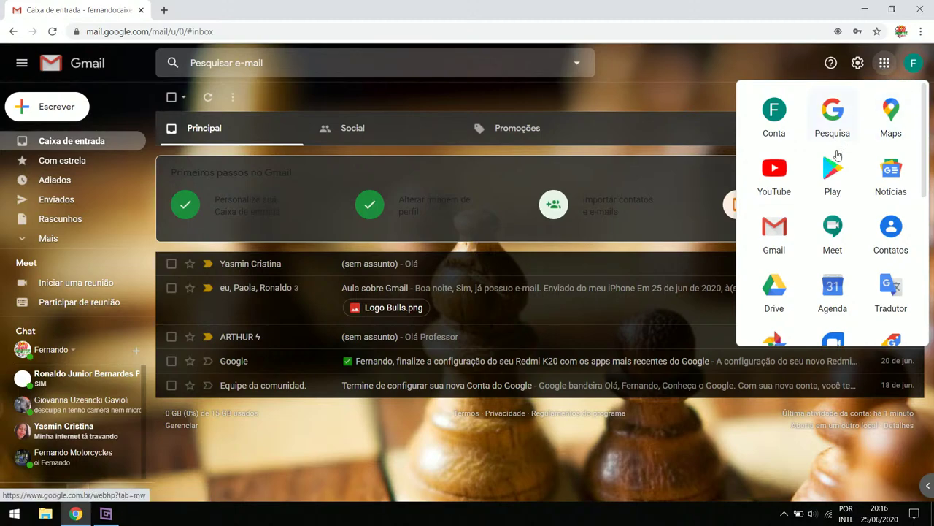
scroll(807, 211, "down", 2)
scroll(791, 219, "down", 2)
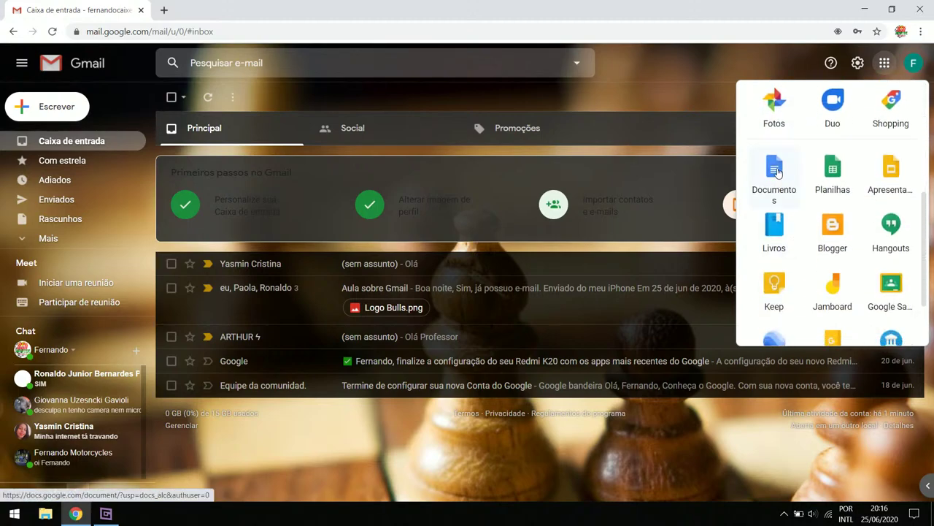
left_click(776, 173)
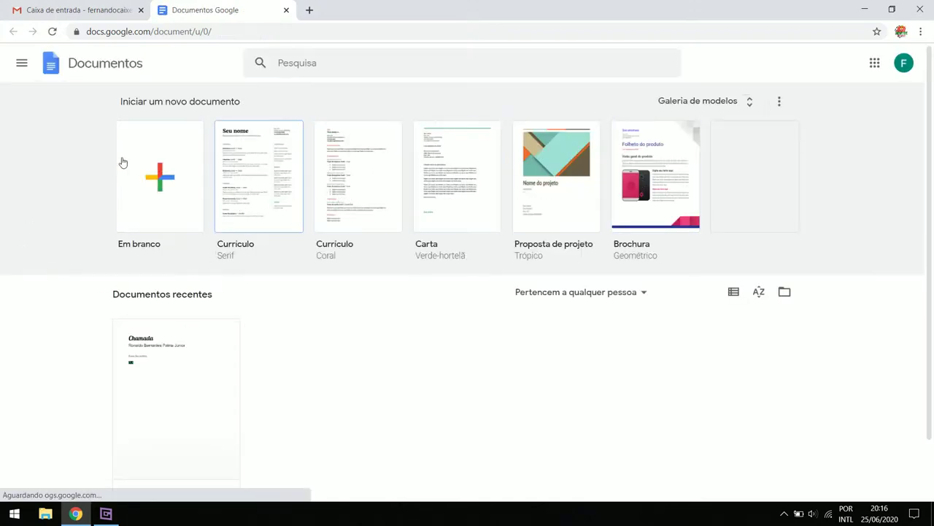
scroll(143, 367, "down", 1)
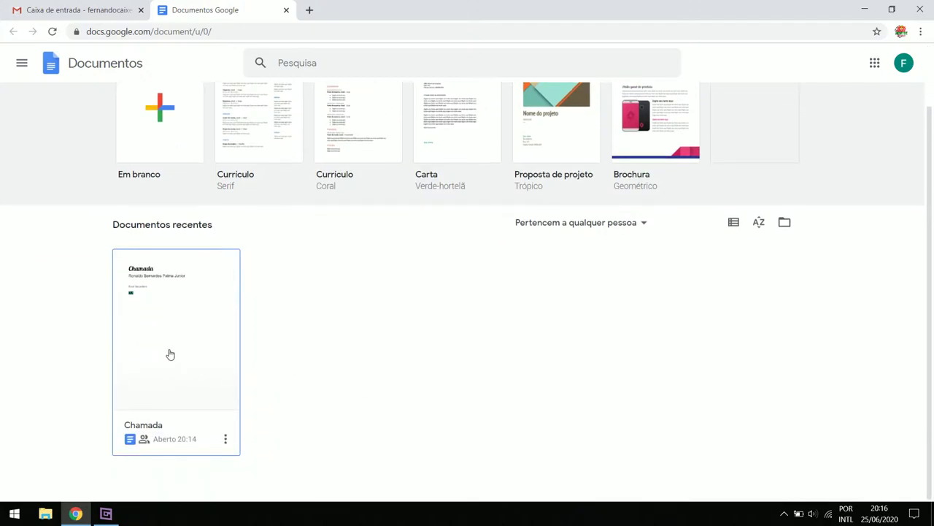
Reopen the recent Chamada document and give the word OLA red text with green highlight
left_click(169, 354)
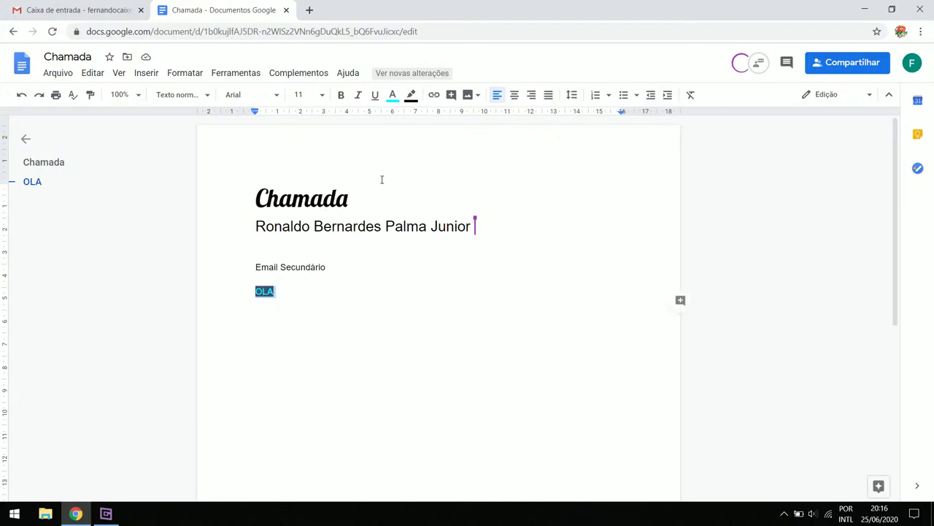
left_click(399, 100)
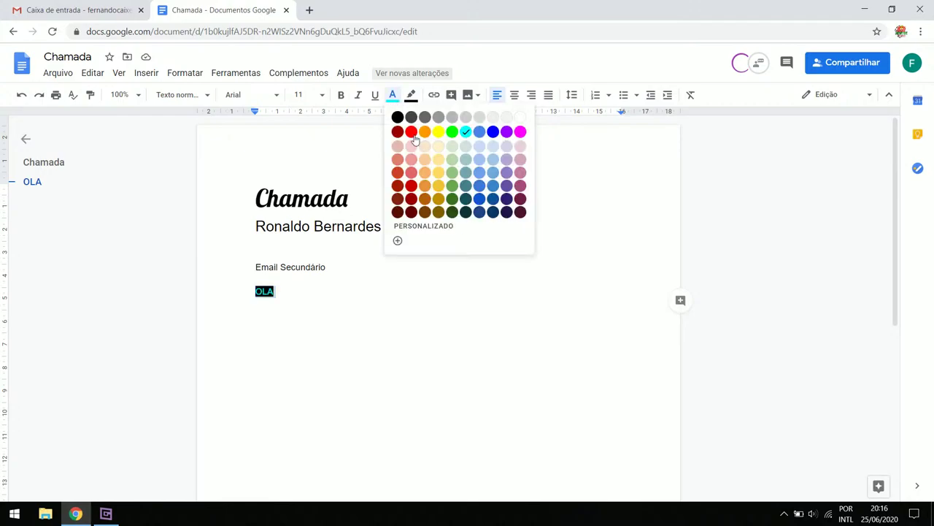
left_click(411, 134)
left_click(411, 94)
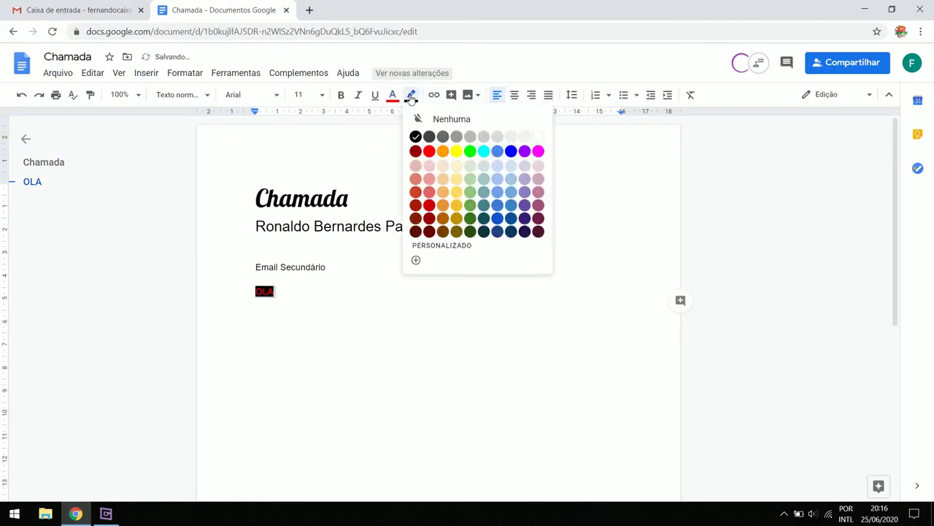
left_click(471, 152)
left_click(311, 313)
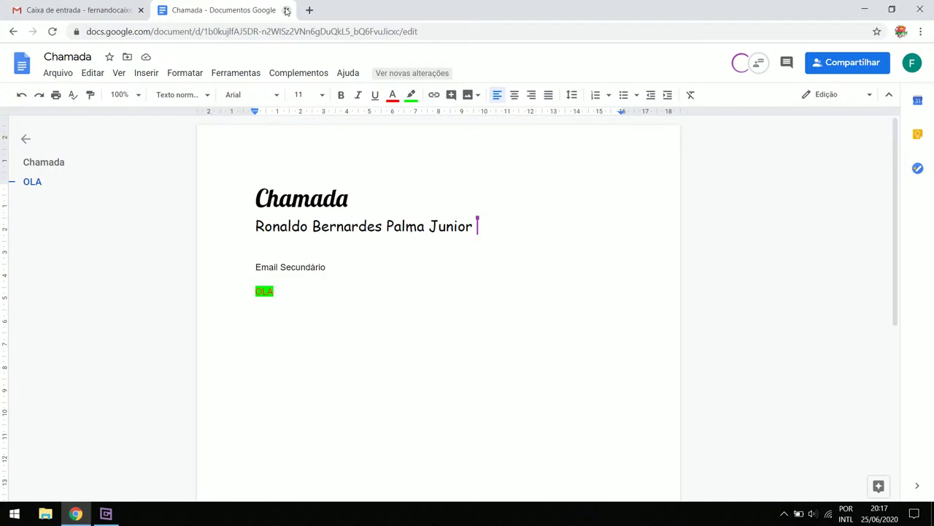
Close the Chamada tab and start a new blank spreadsheet in Google Sheets ('Em branco')
left_click(286, 10)
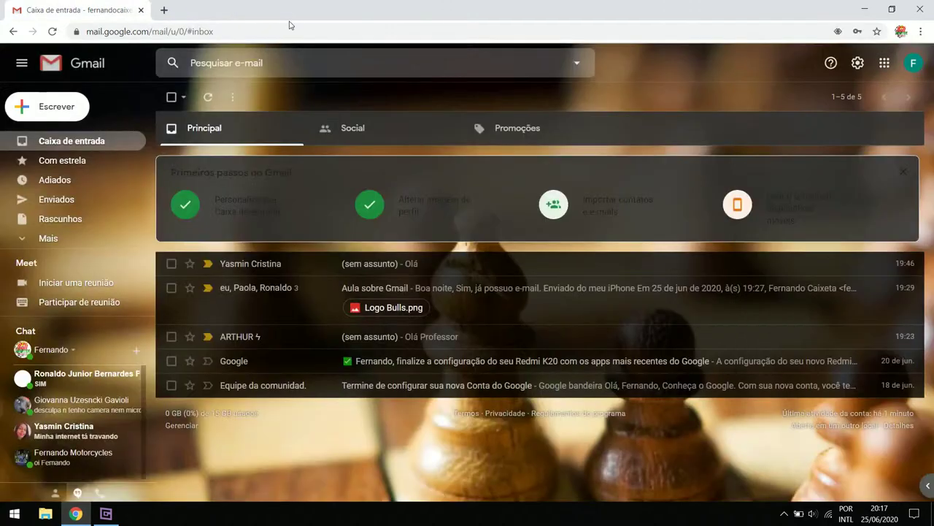
left_click(884, 63)
scroll(806, 193, "down", 1)
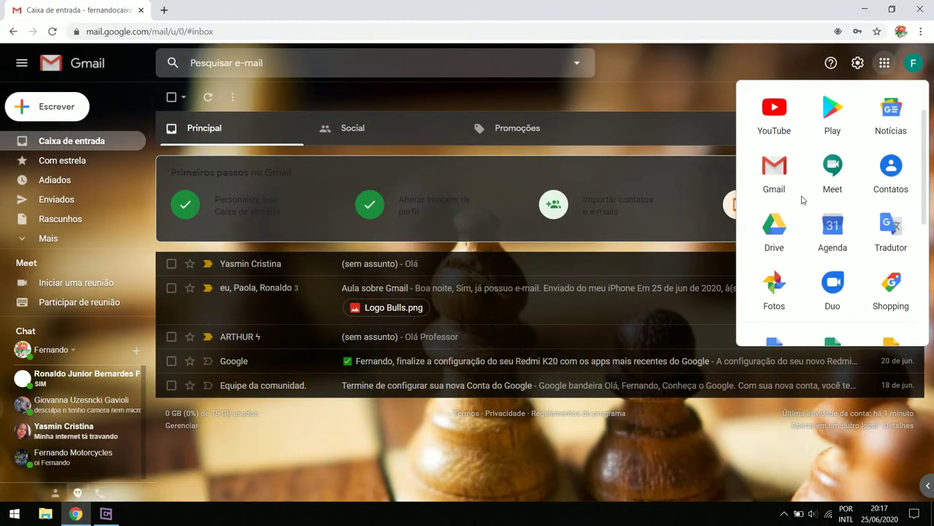
scroll(803, 219, "down", 2)
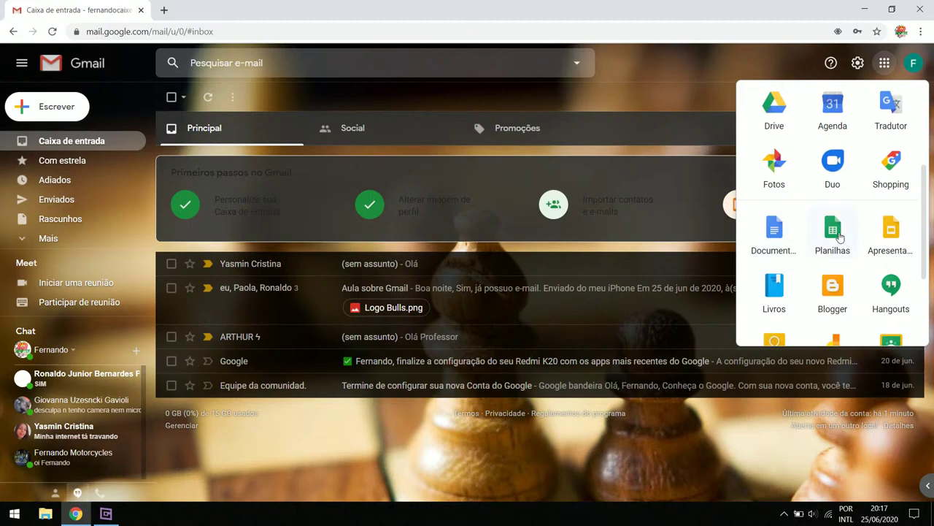
scroll(832, 241, "up", 3)
scroll(801, 240, "down", 2)
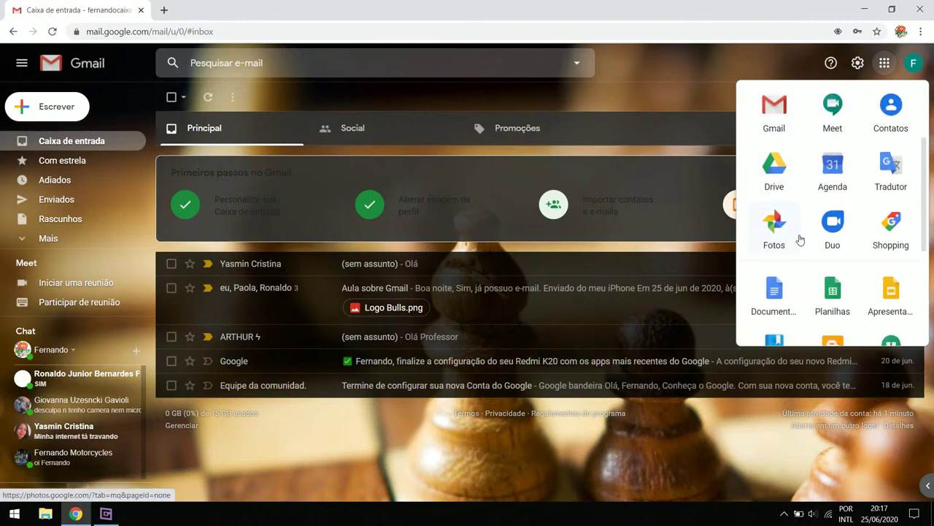
scroll(800, 239, "down", 2)
left_click(839, 188)
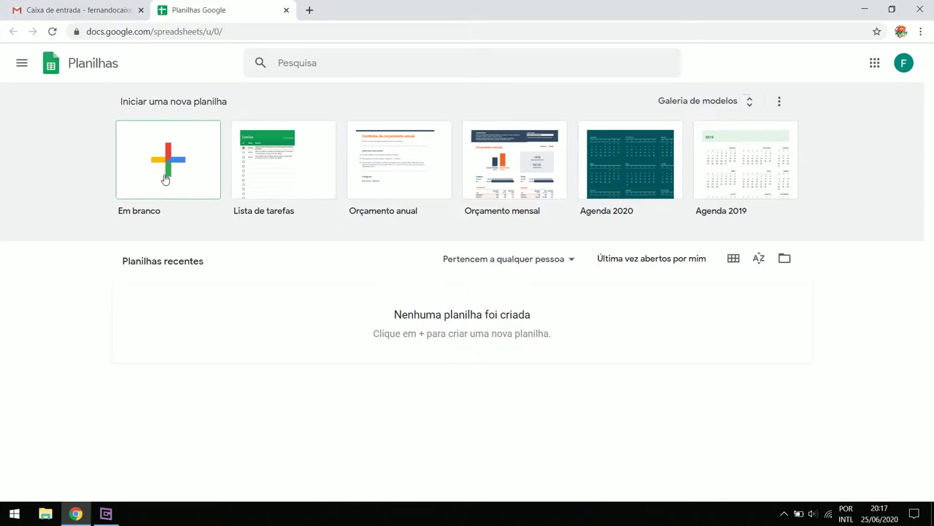
left_click(166, 179)
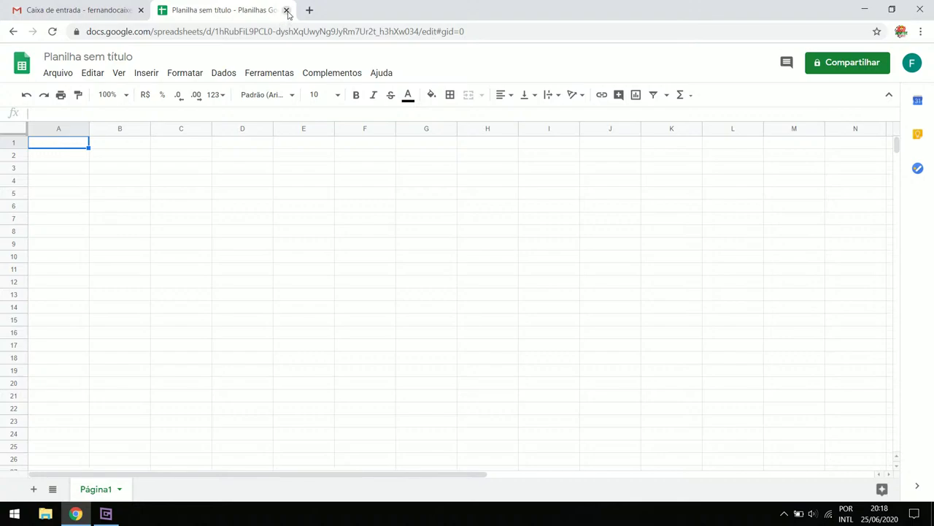
Close the spreadsheet tab, dismiss the 'Primeiros passos no Gmail' card, and open Google's 'Nossos produtos' page
left_click(287, 10)
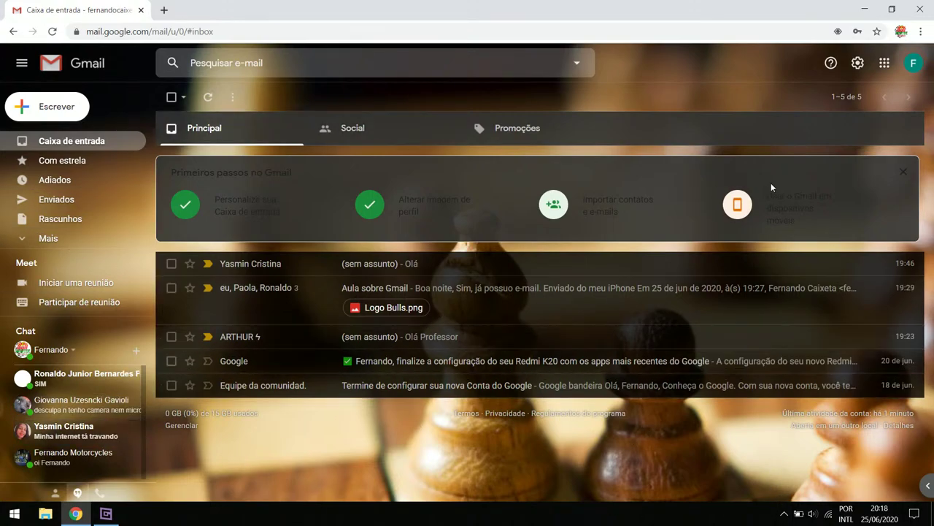
left_click(900, 174)
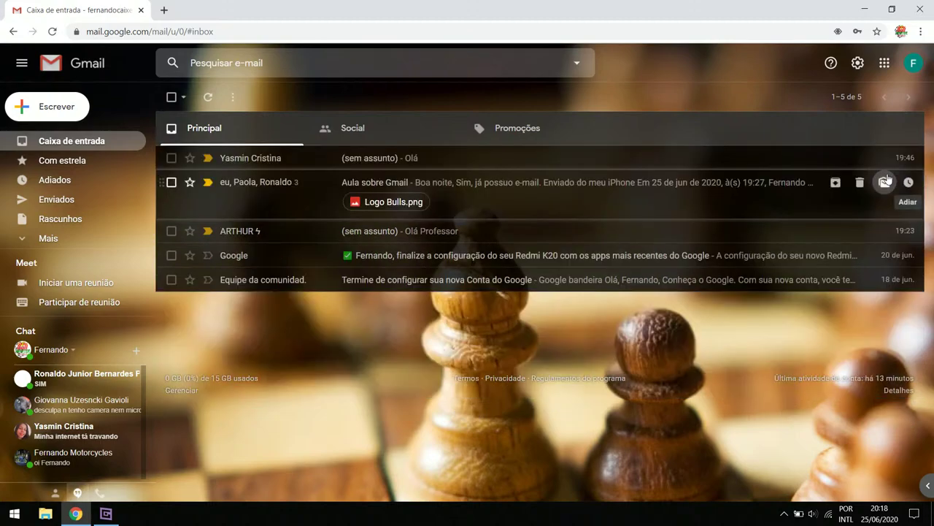
left_click(885, 64)
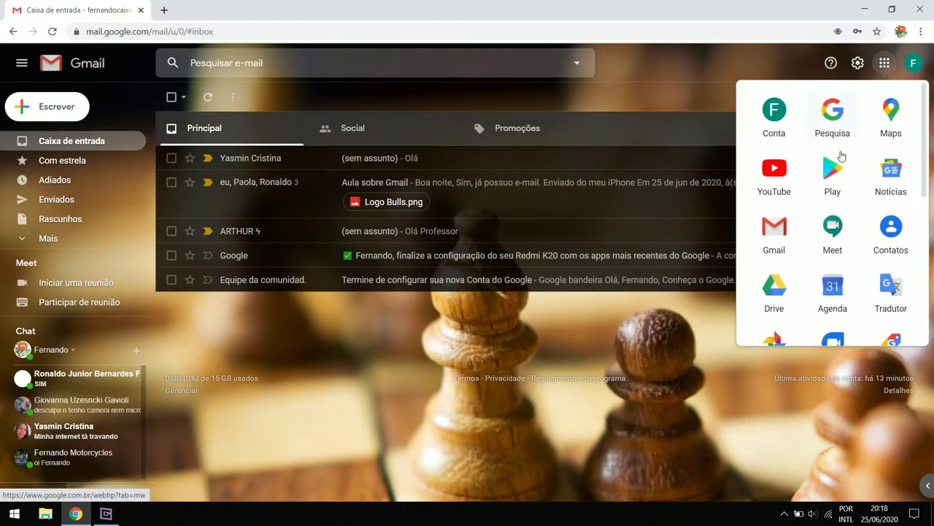
scroll(839, 219, "down", 4)
scroll(844, 253, "down", 1)
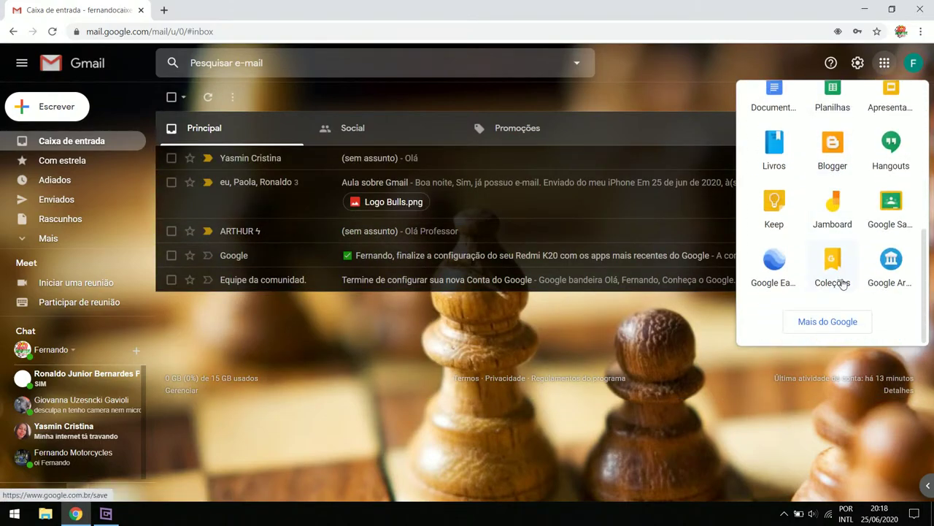
scroll(847, 292, "up", 5)
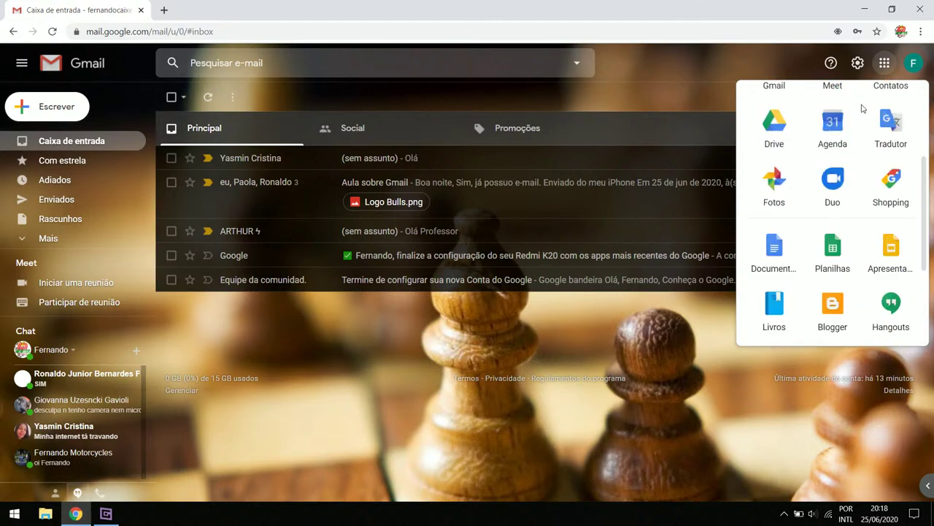
scroll(868, 150, "down", 4)
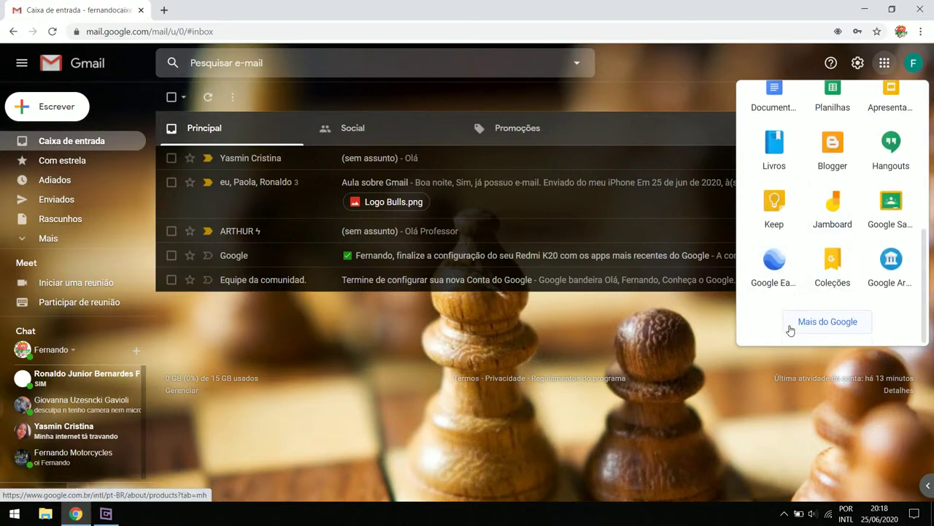
left_click(810, 329)
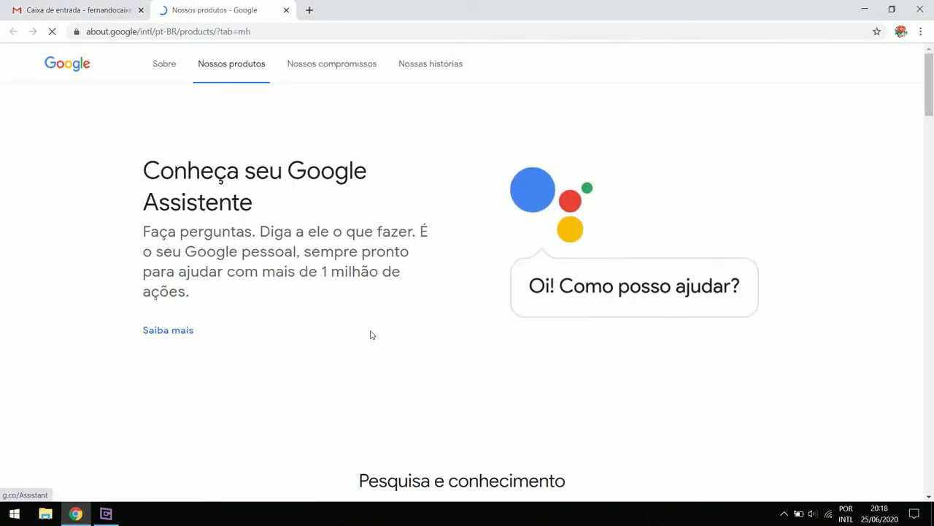
scroll(119, 238, "down", 4)
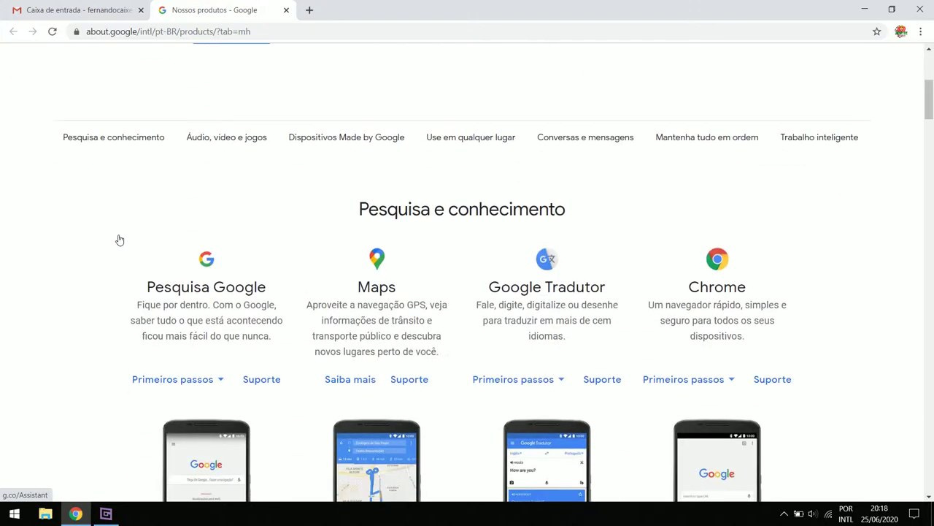
scroll(119, 238, "down", 3)
scroll(120, 238, "down", 10)
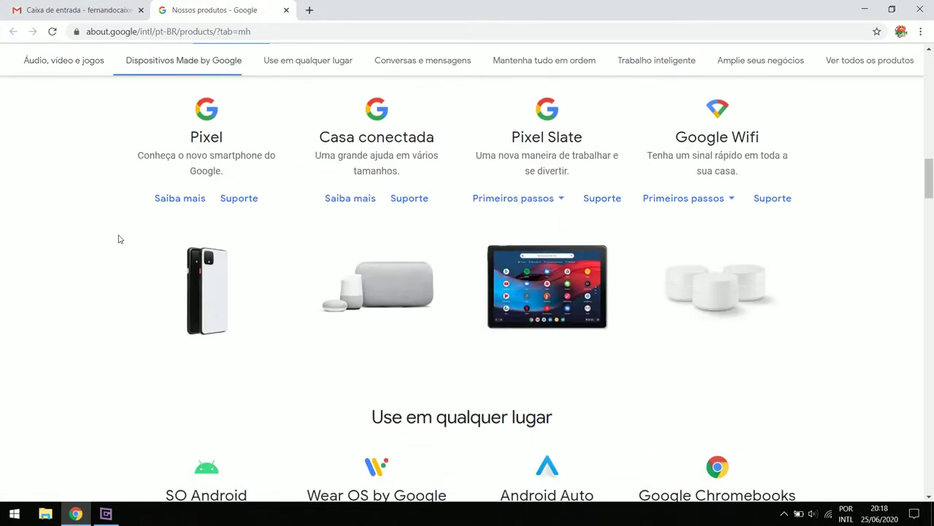
scroll(119, 239, "down", 7)
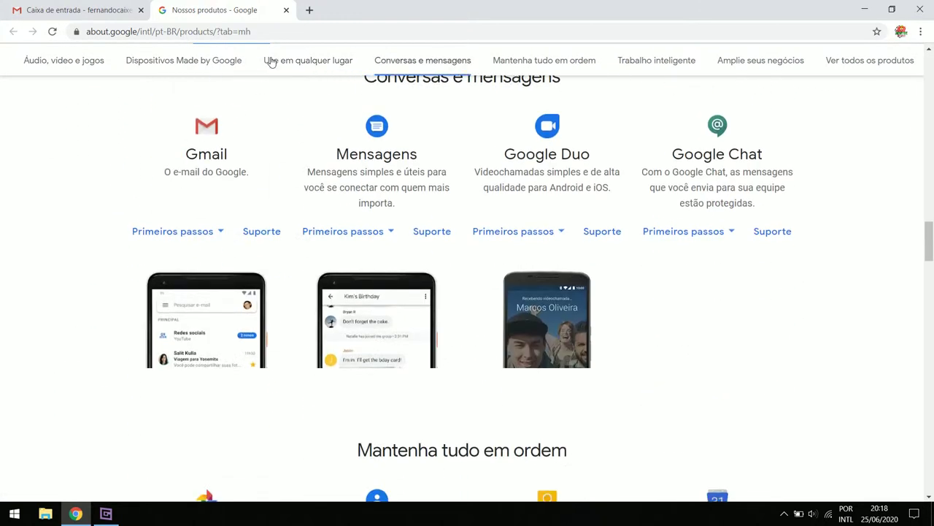
Close the products tab and sign out ('Sair') from the Google account avatar menu
left_click(286, 9)
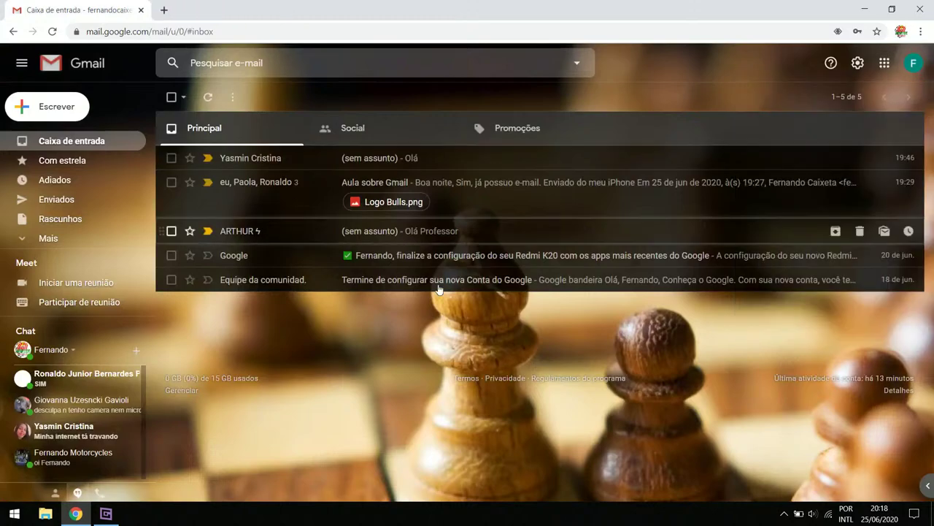
left_click(856, 72)
left_click(857, 73)
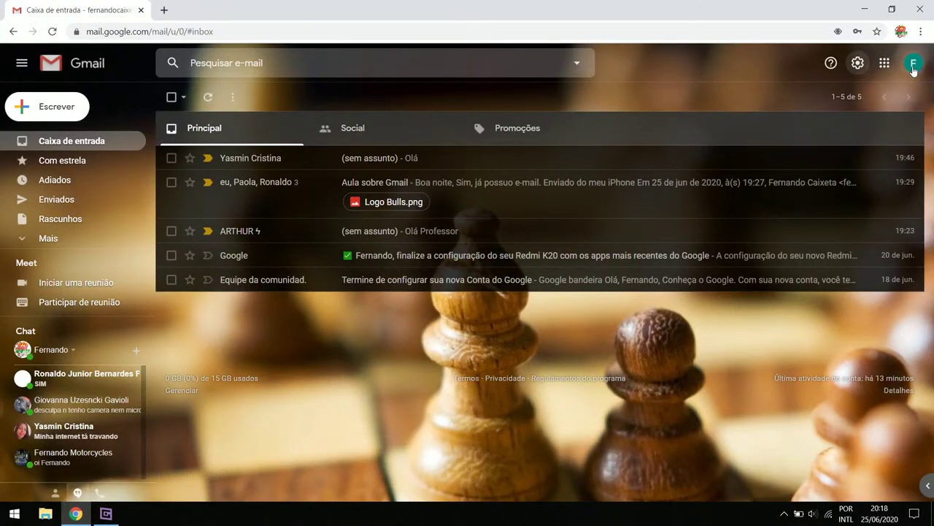
left_click(912, 68)
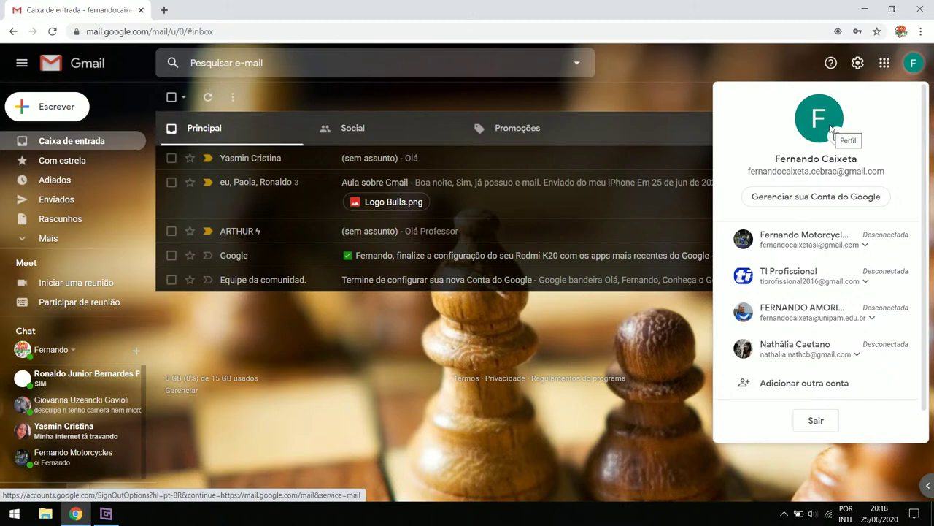
left_click(741, 58)
left_click(921, 64)
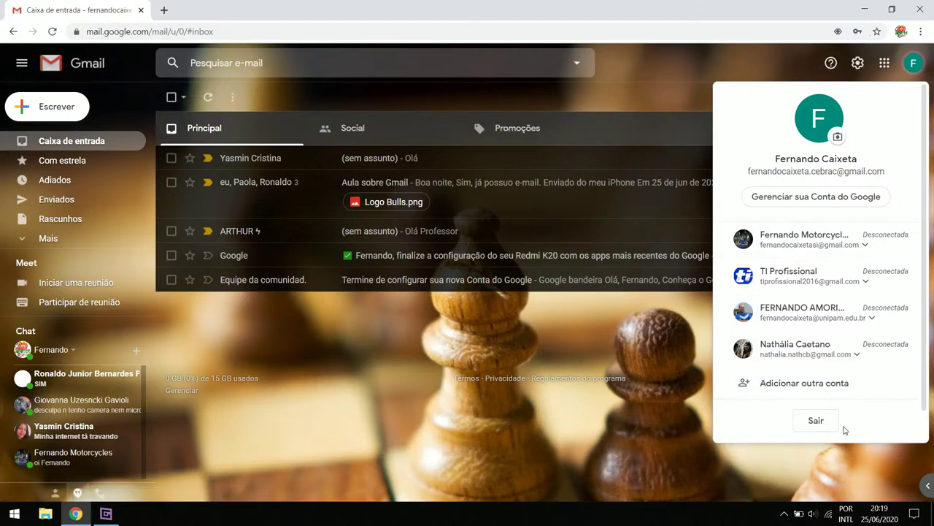
left_click(816, 423)
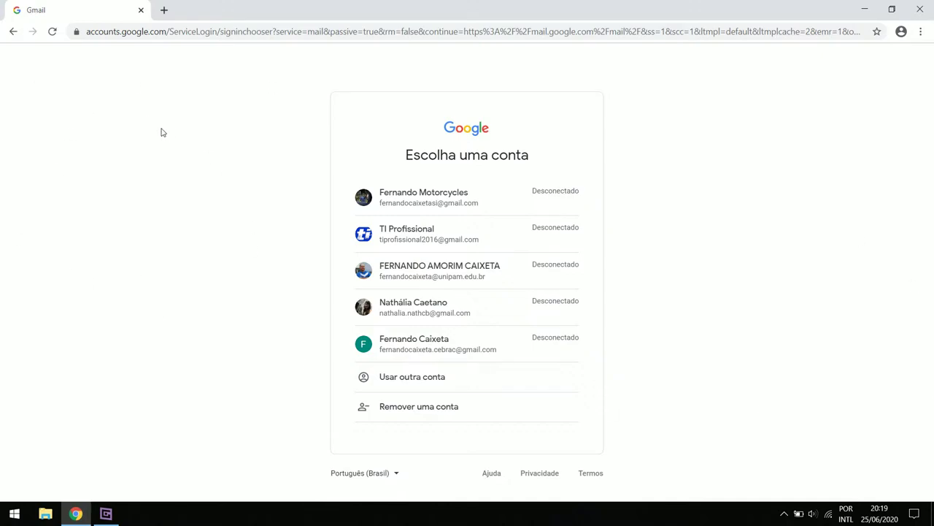
left_click(106, 514)
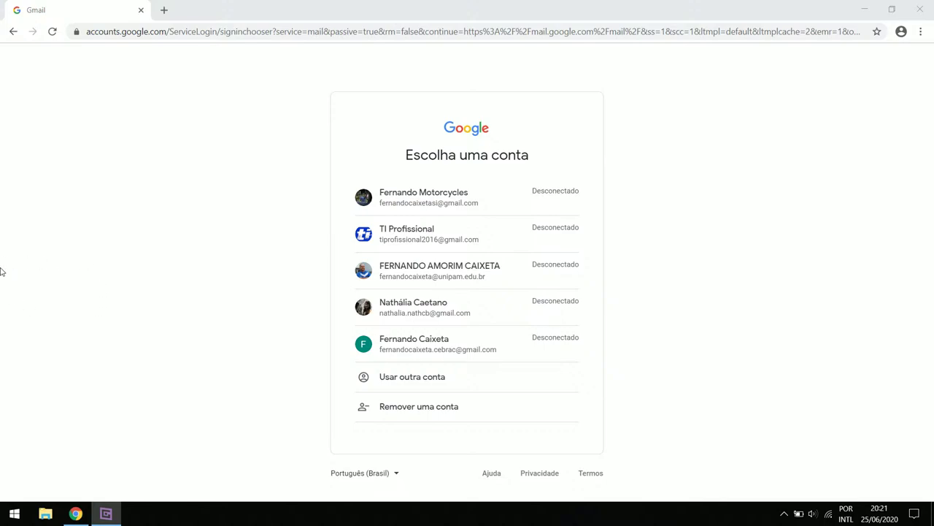
left_click(1, 269)
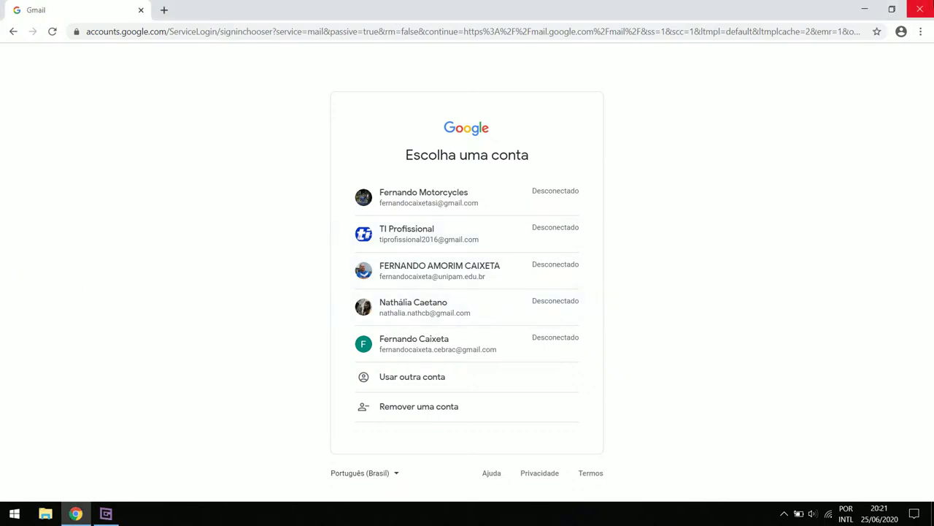
left_click(921, 8)
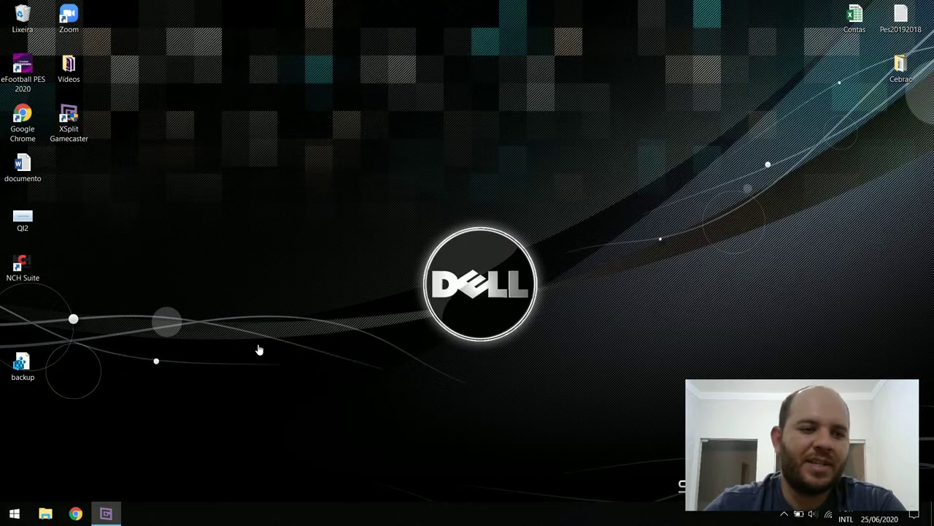
Launch Word 2016 from the Windows Start menu's app list
left_click(2, 518)
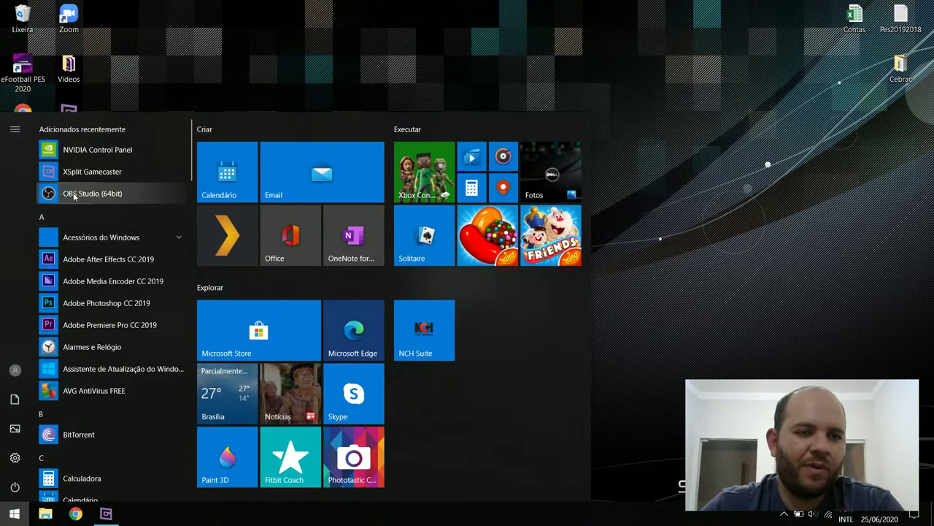
scroll(108, 321, "down", 7)
scroll(117, 326, "down", 15)
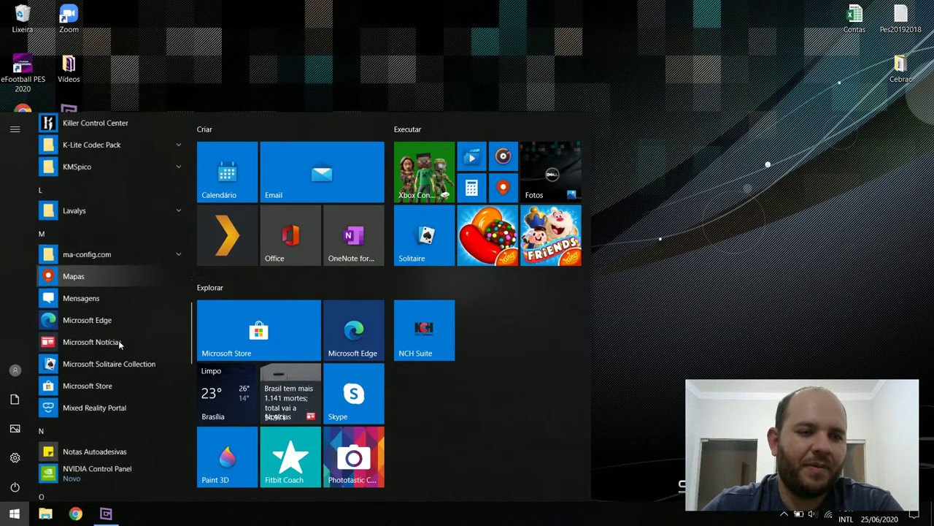
scroll(118, 340, "down", 10)
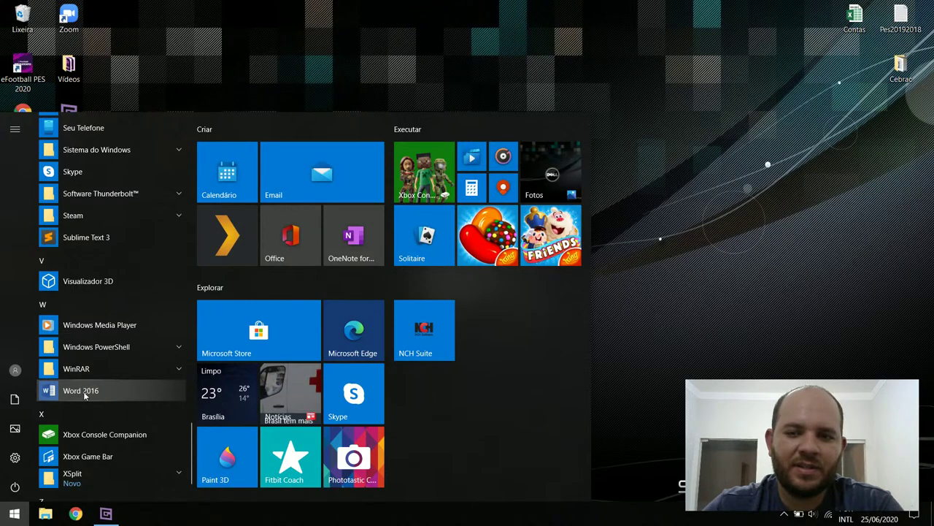
left_click(85, 394)
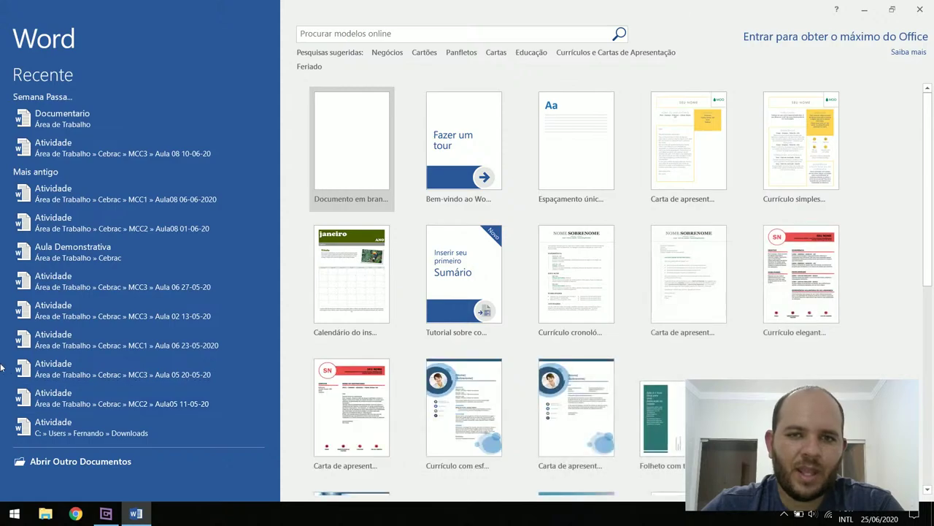
Create a blank document and type the title 'Aula do dia 25', correcting a typo
left_click(358, 146)
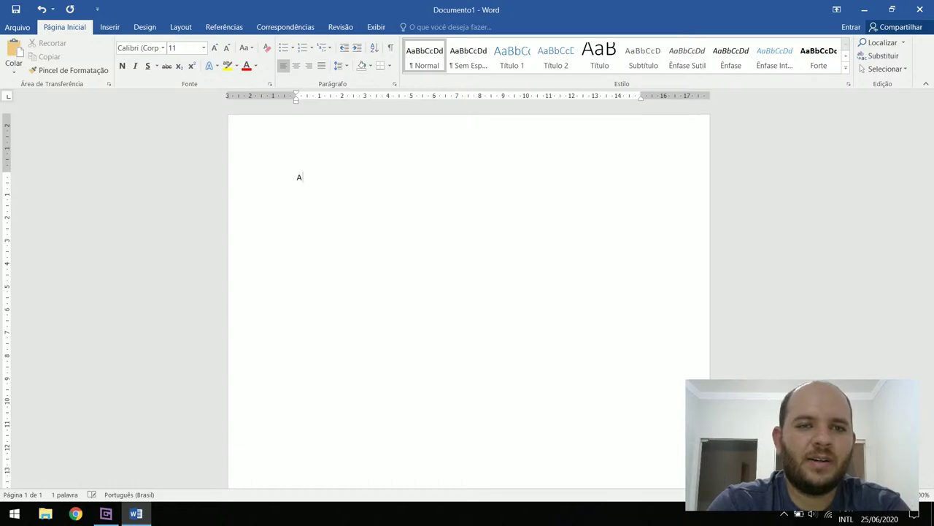
type("Aula")
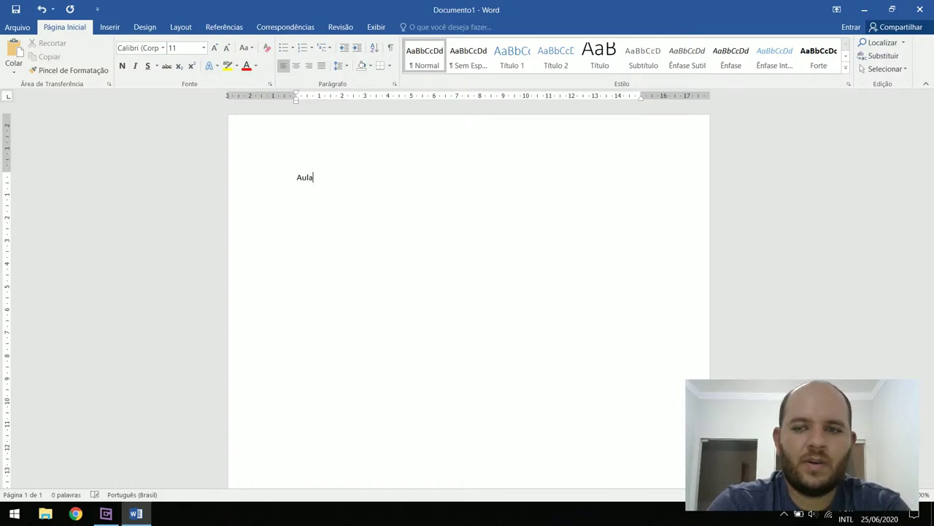
type(" do dia 25")
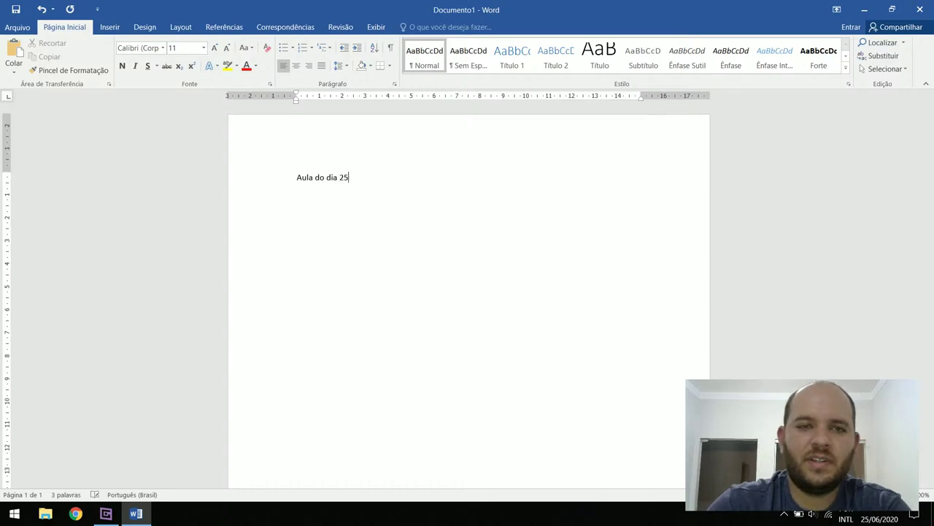
Center the title 'Aula do dia 25' and set it to 25-pt Times New Roman
key("ctrl+e")
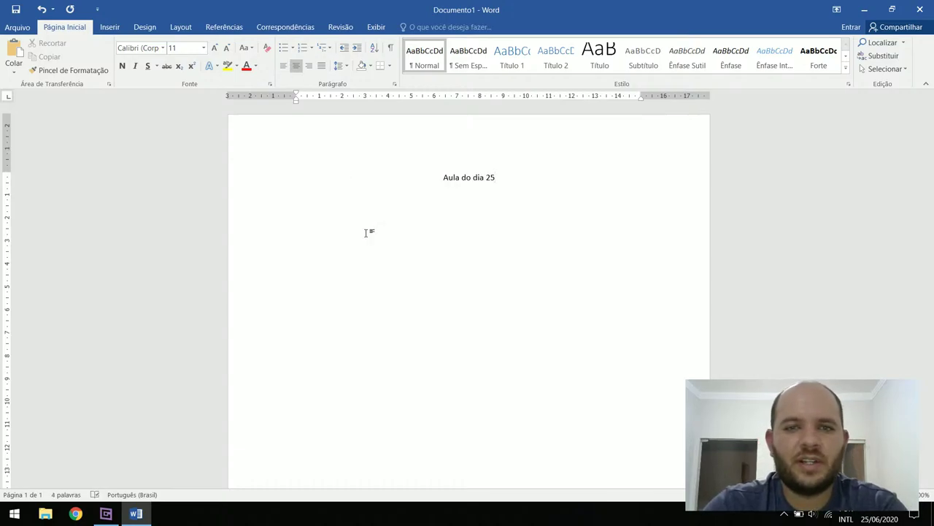
key("shift+Left")
key("shift+Left")
key("shift+Left")
key("shift+Left")
key("shift+Left")
key("shift+Left")
key("shift+Left")
key("shift+Left")
key("shift+Left")
key("shift+Left")
key("shift+Left")
key("shift+Left")
key("shift+Left")
key("shift+Left")
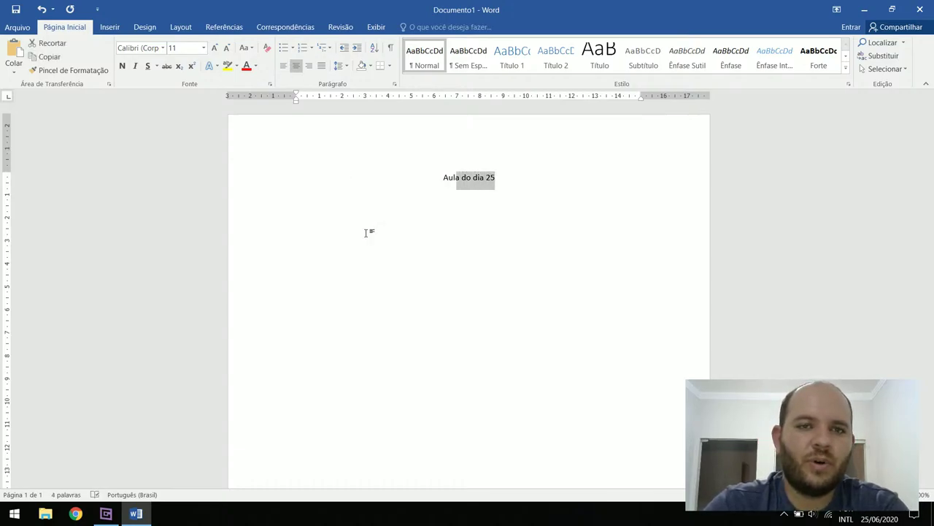
left_click(187, 50)
key("Return")
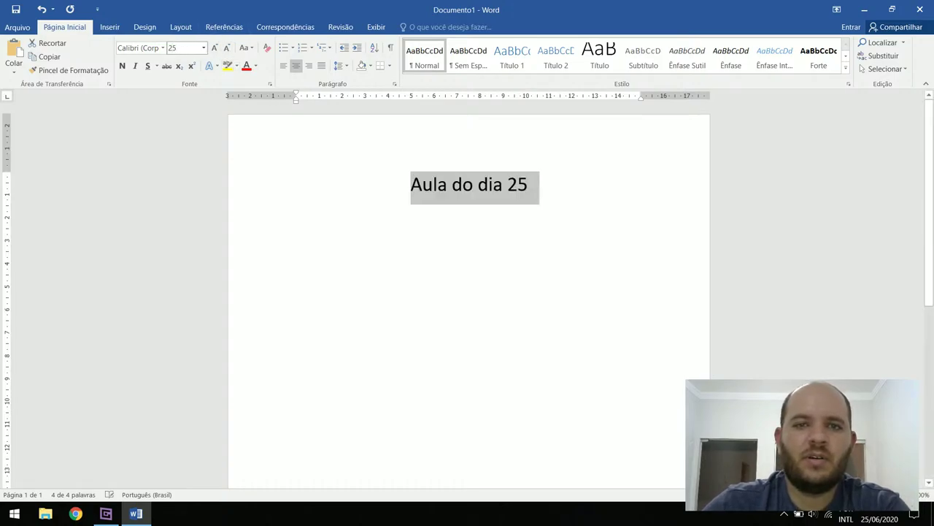
left_click(120, 48)
type("Times New R")
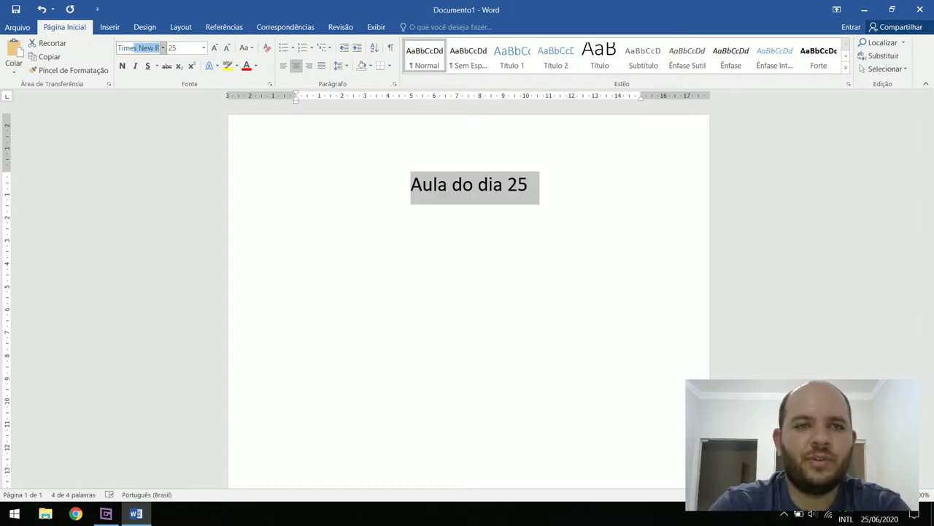
key("Return")
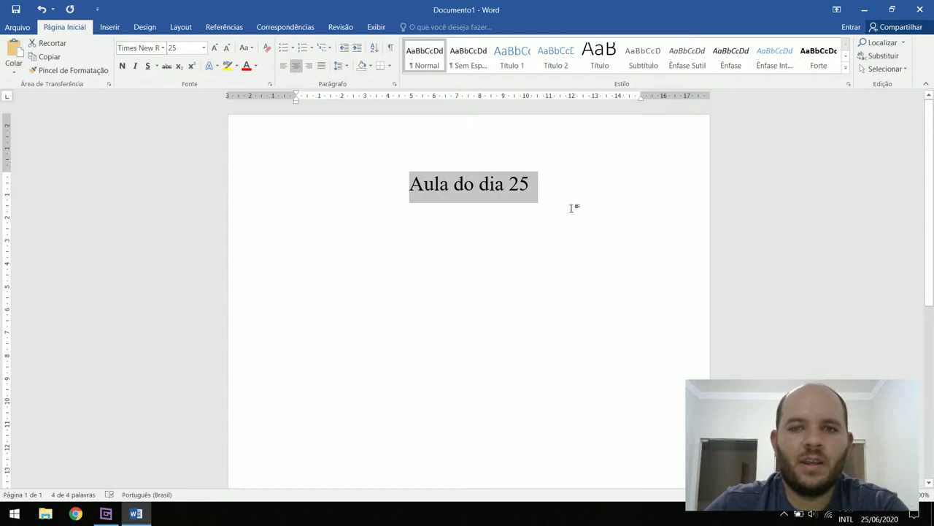
Start a new left-aligned line below the title
left_click(577, 197)
key("Return")
key("ctrl+q")
left_click(179, 47)
Set the body text size to 12 and indent the new paragraph by one tab
type("12")
key("Return")
key("Tab")
Type 'Na aula de hoje aprendemos a utilizar as ferramentas do Gmail.' and the next-lesson line ending 'Word 2016'
type("Na")
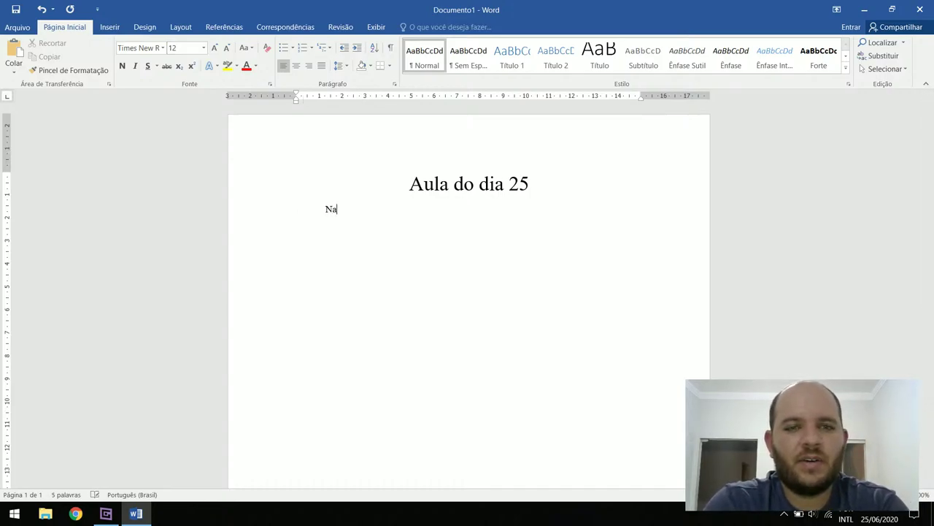
type(" aula de hoje")
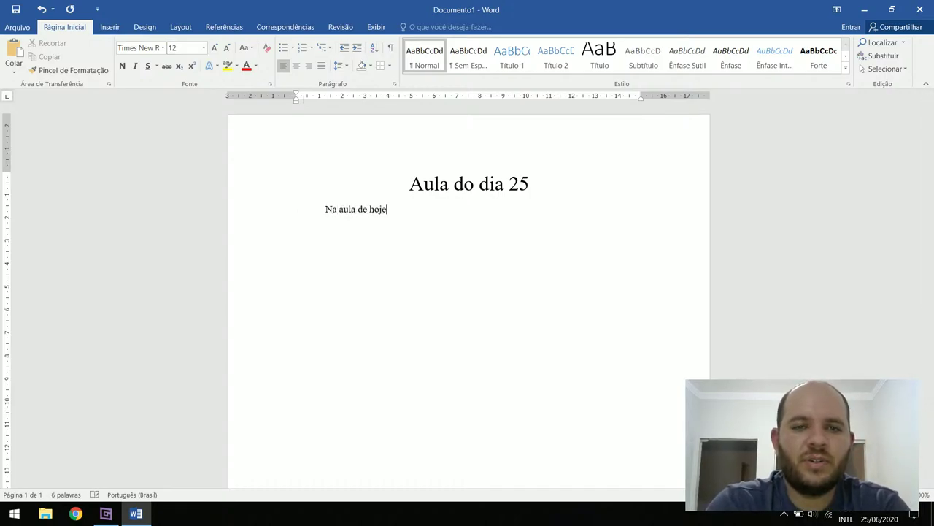
type(" aprendemos")
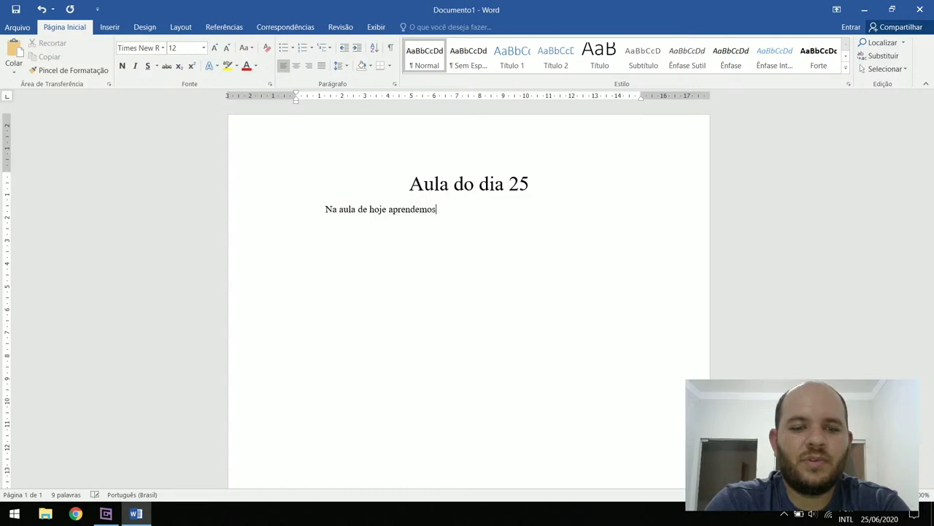
type(" a utilizat")
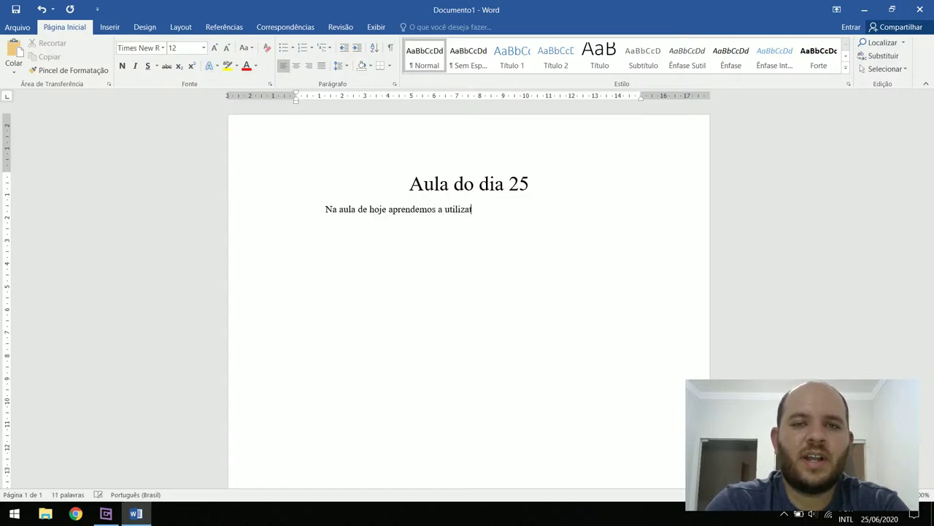
key("BackSpace")
key("BackSpace")
type("r as")
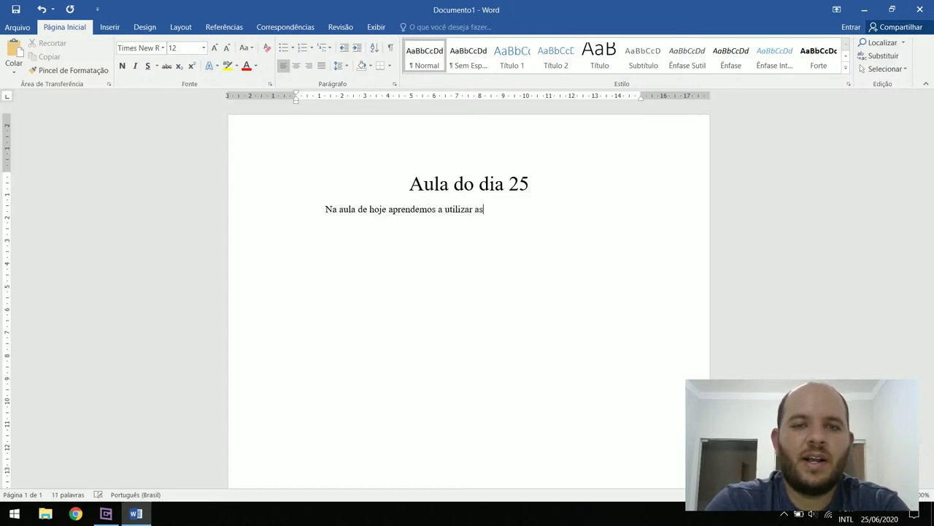
type(" ferramenta")
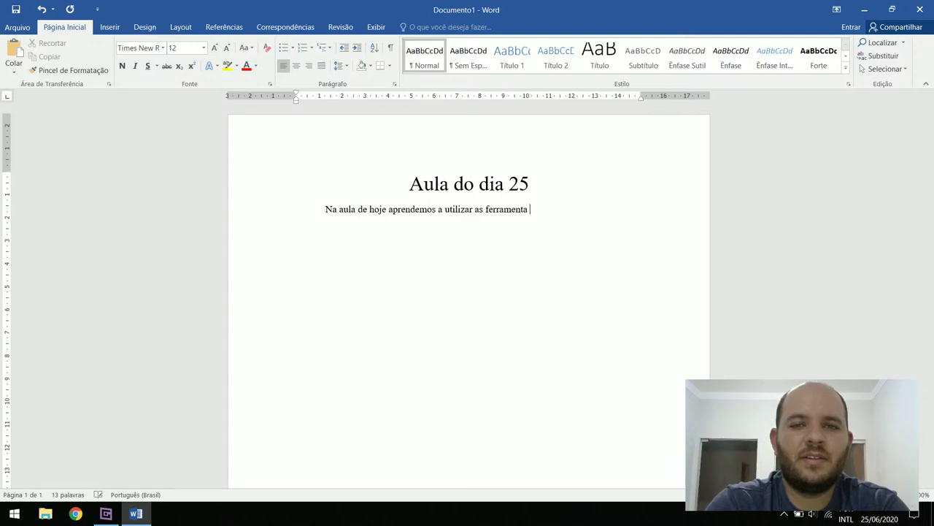
type("s do Gma")
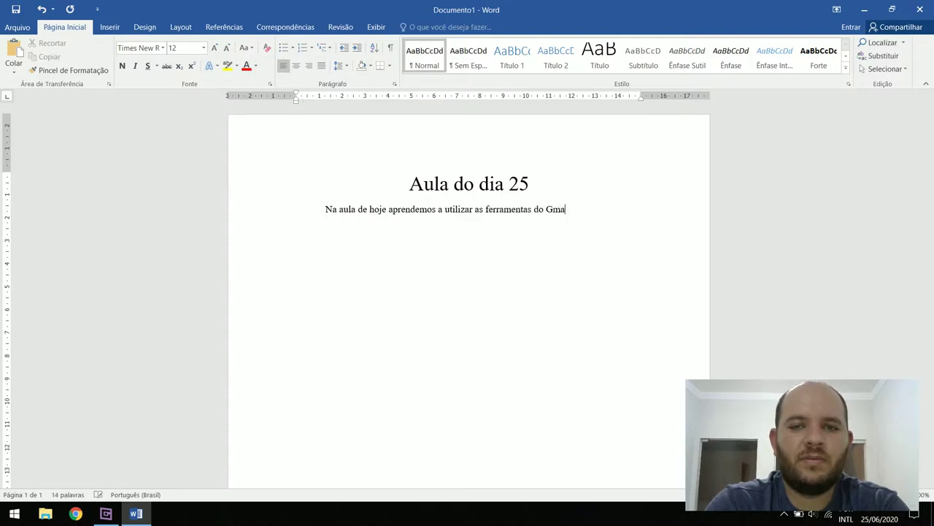
type("il.")
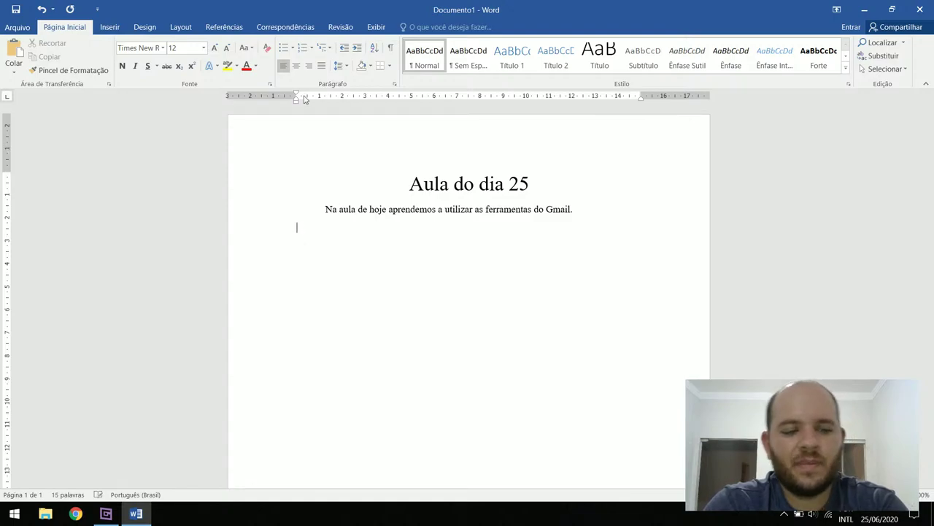
type("Na")
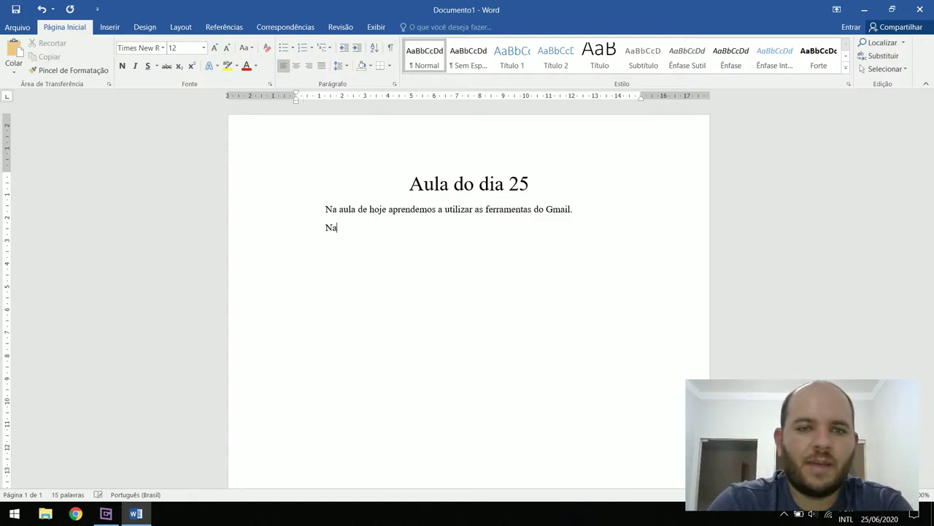
type(" proxima ")
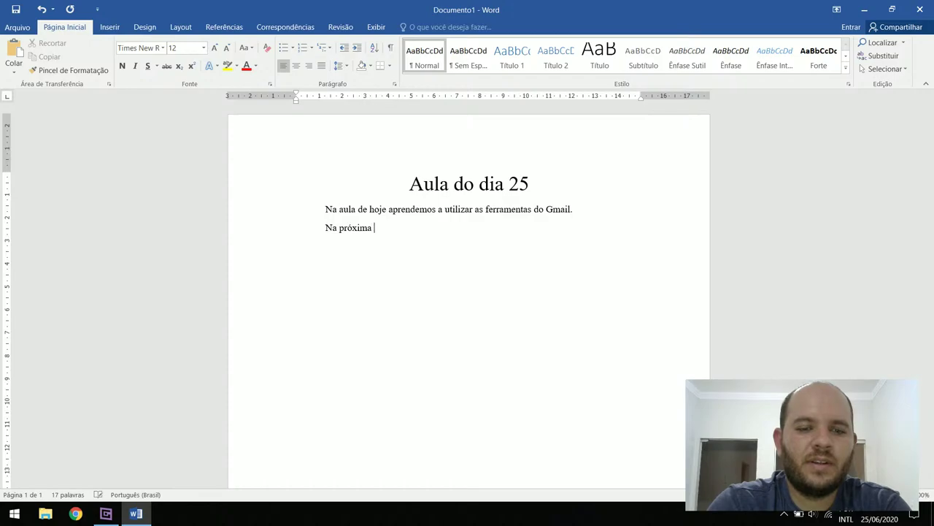
type("iremos aprende")
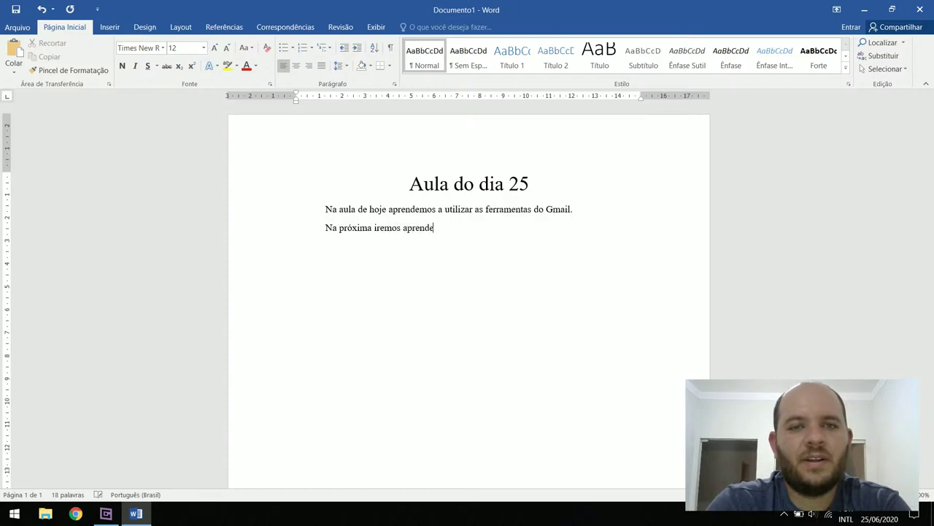
type("r a uti")
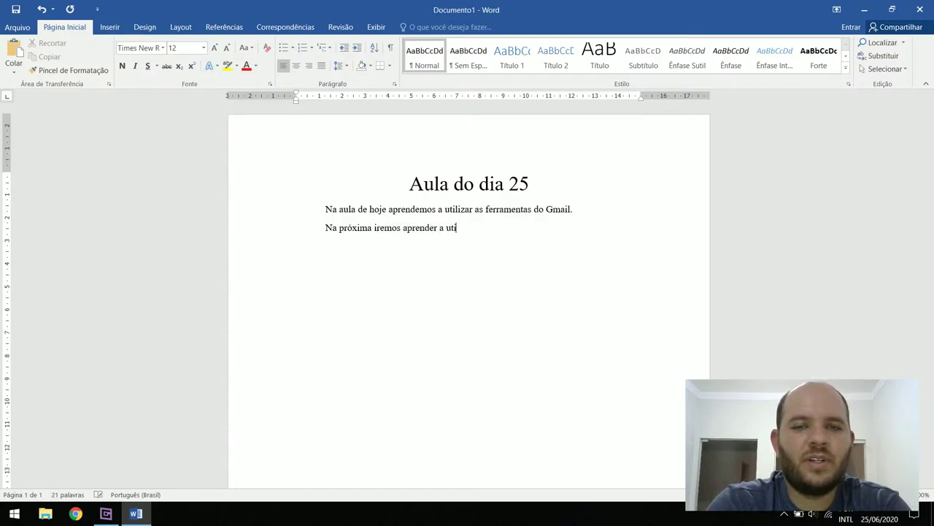
type("lizar o Microsft ")
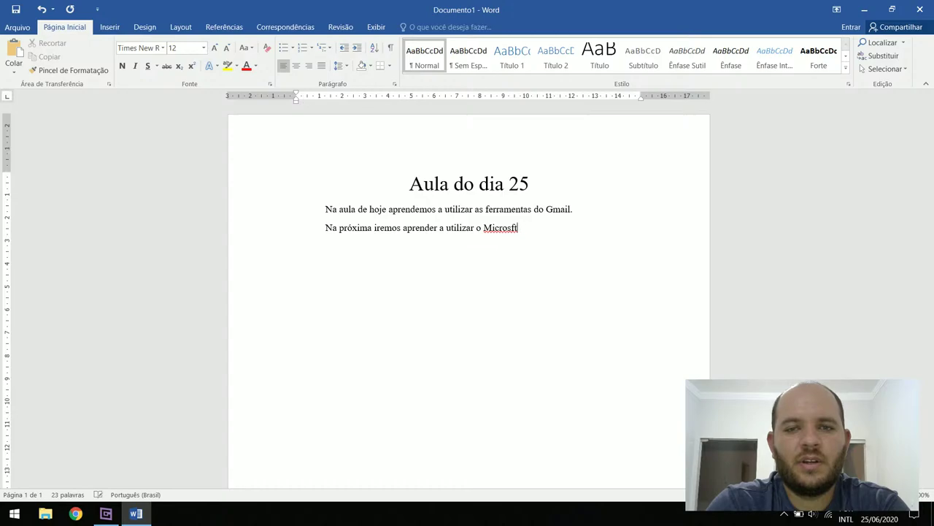
type("Office W")
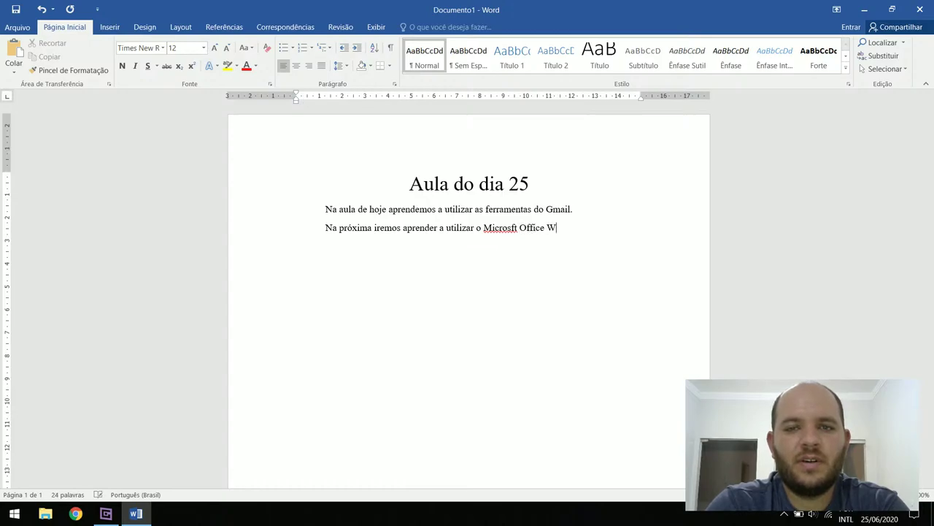
type("ord 2016")
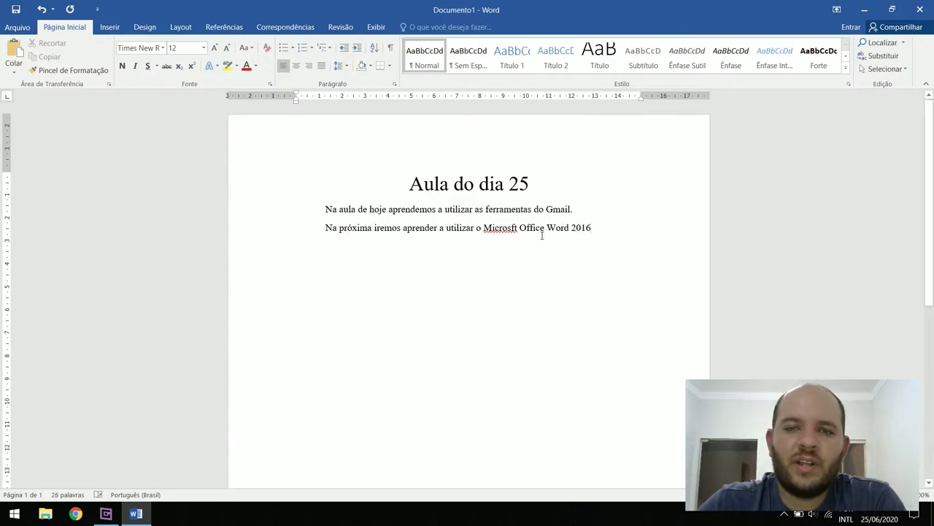
left_click_drag(547, 228, 591, 228)
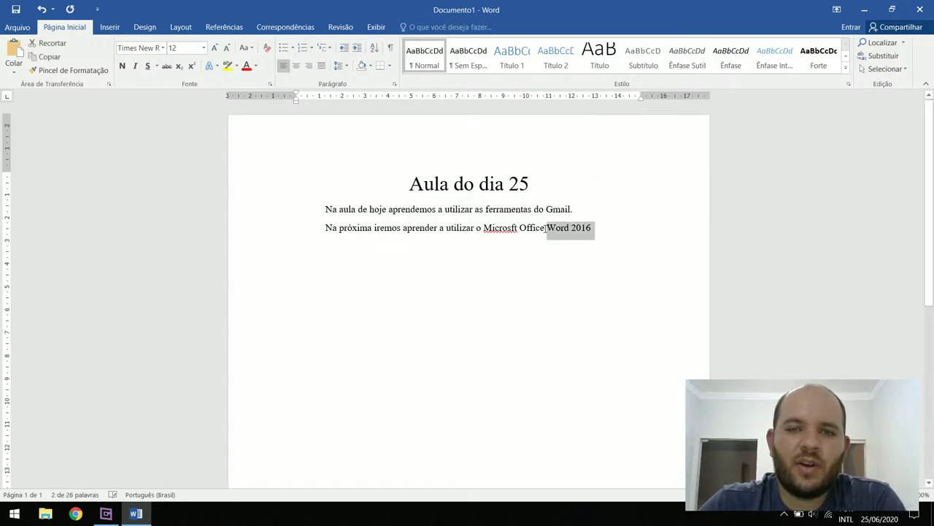
key("Left")
left_click_drag(484, 227, 591, 228)
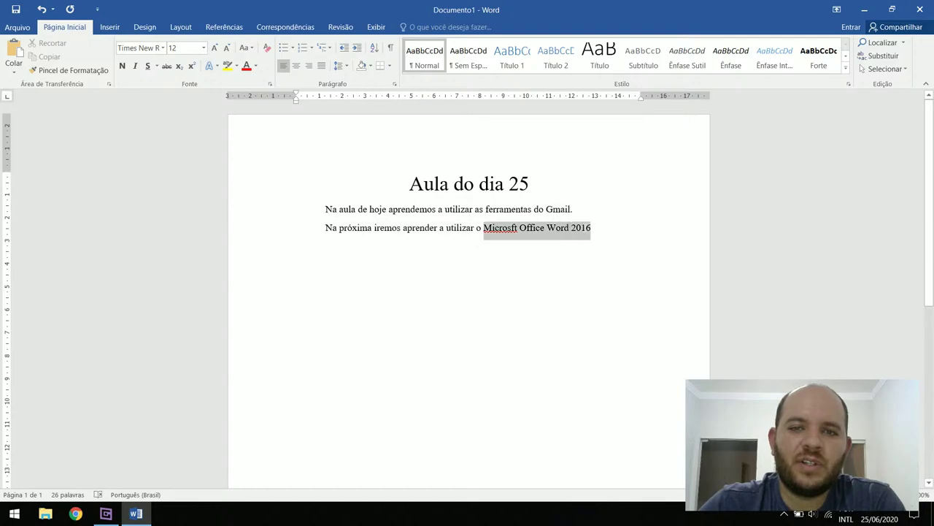
double_click(502, 228)
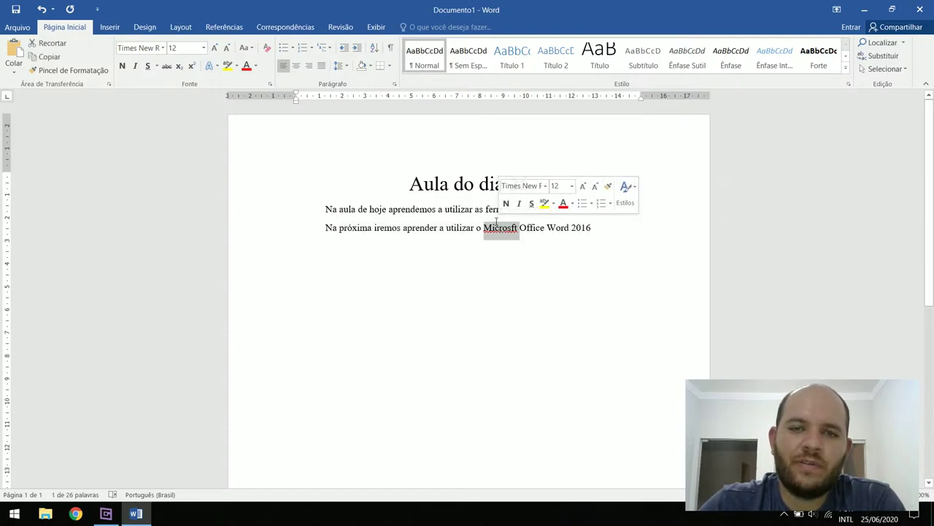
double_click(533, 228)
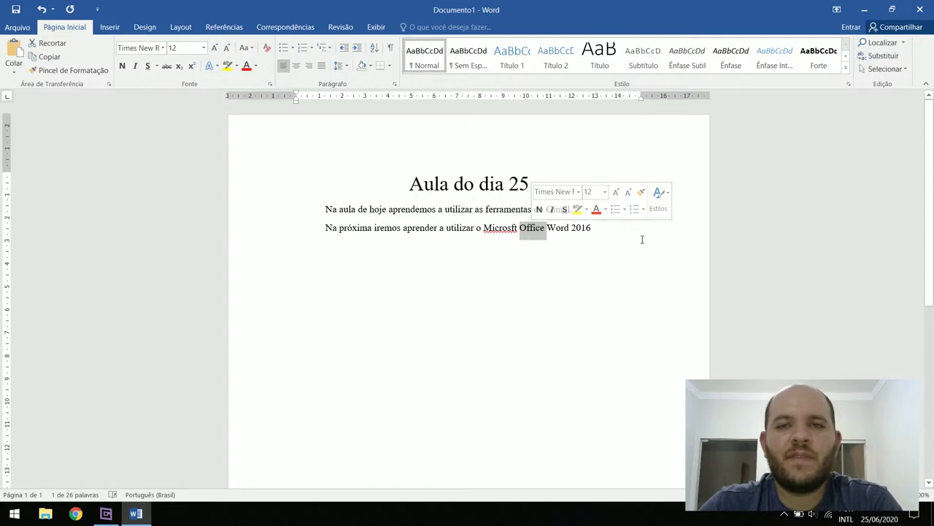
left_click(568, 227)
double_click(567, 228)
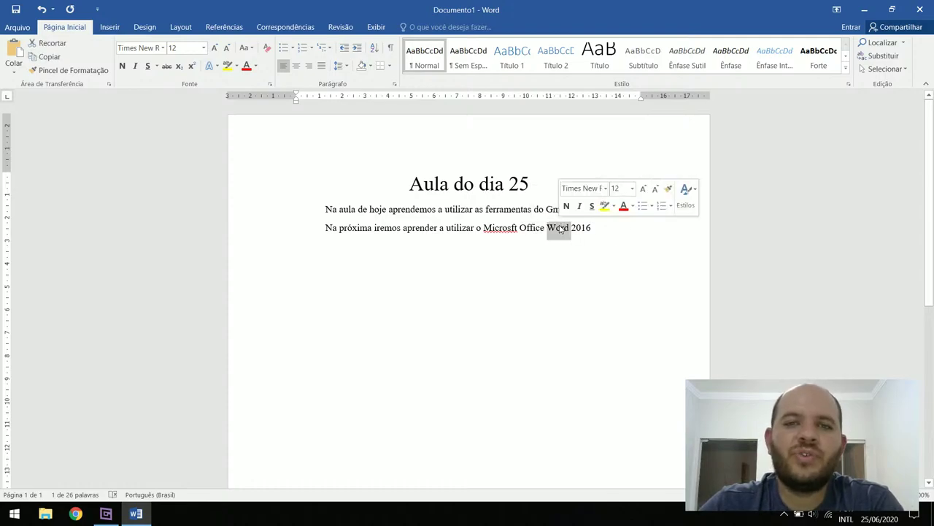
left_click(608, 228)
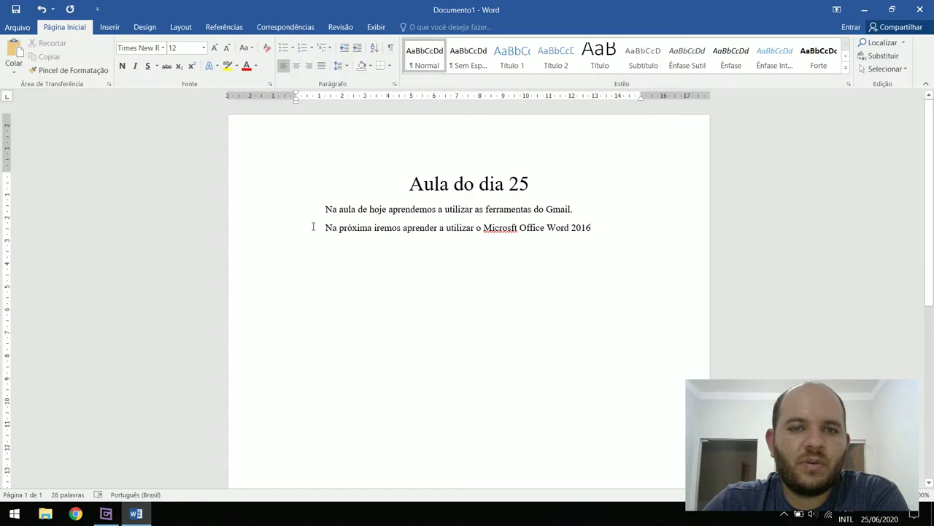
Make 'aprendemos' bold and red, then remove the first body line's leading indent
left_click_drag(325, 209, 408, 184)
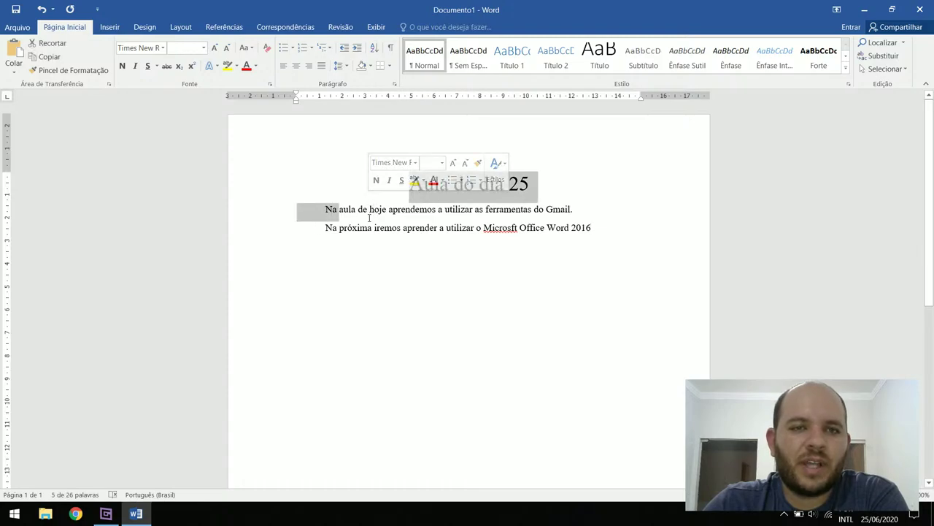
left_click(342, 210)
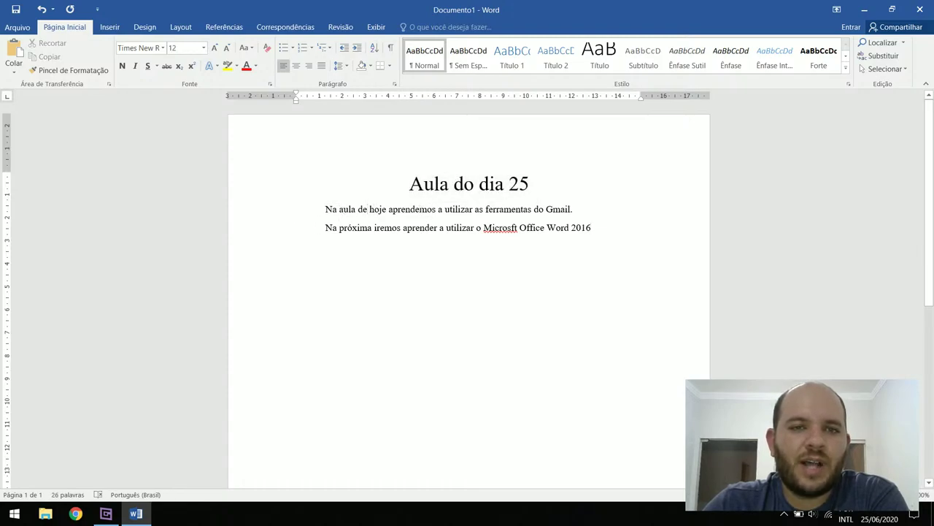
double_click(422, 209)
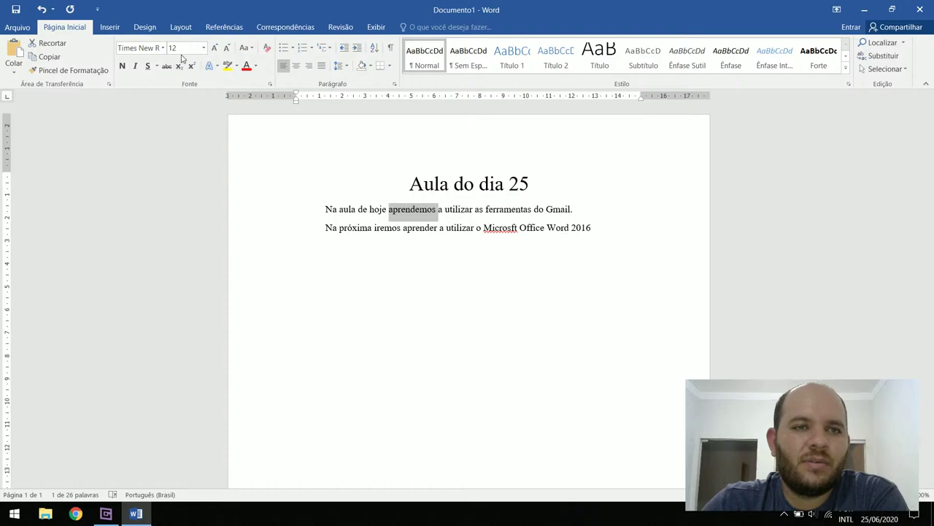
left_click(246, 66)
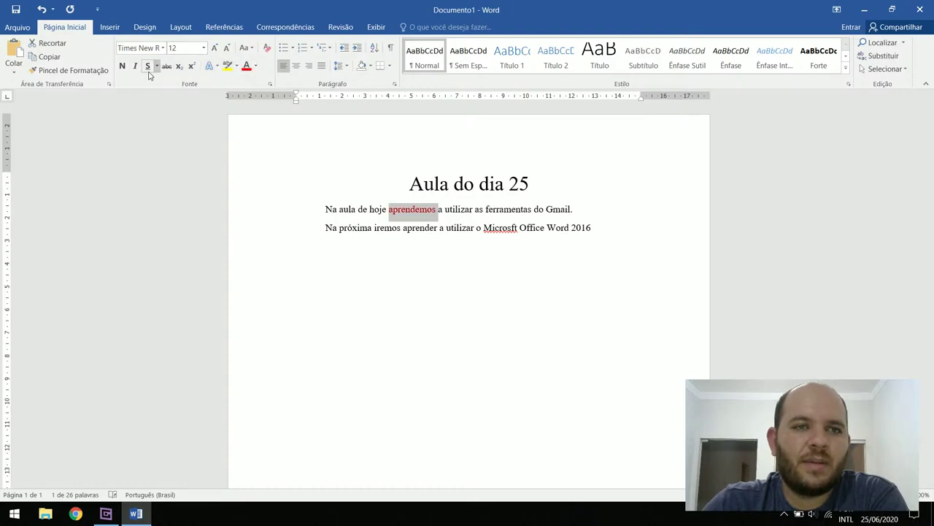
left_click(122, 65)
left_click(327, 209)
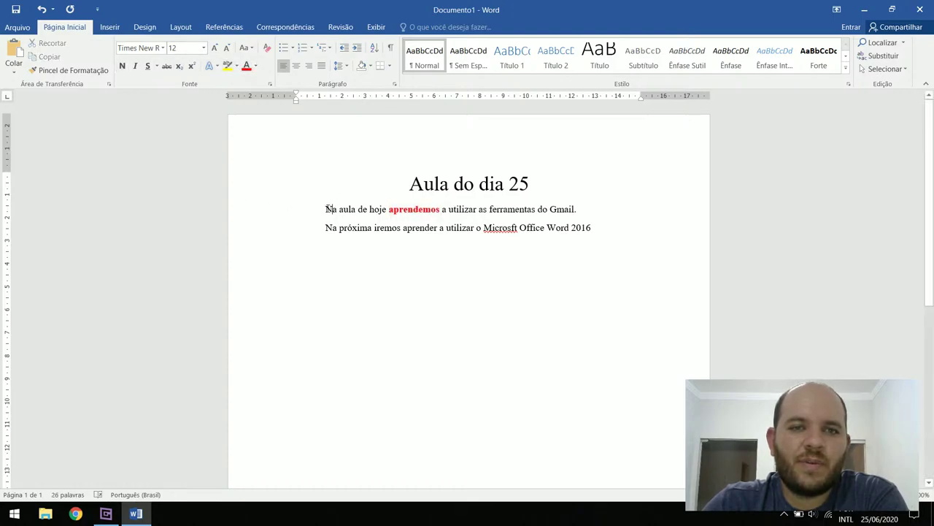
key("BackSpace")
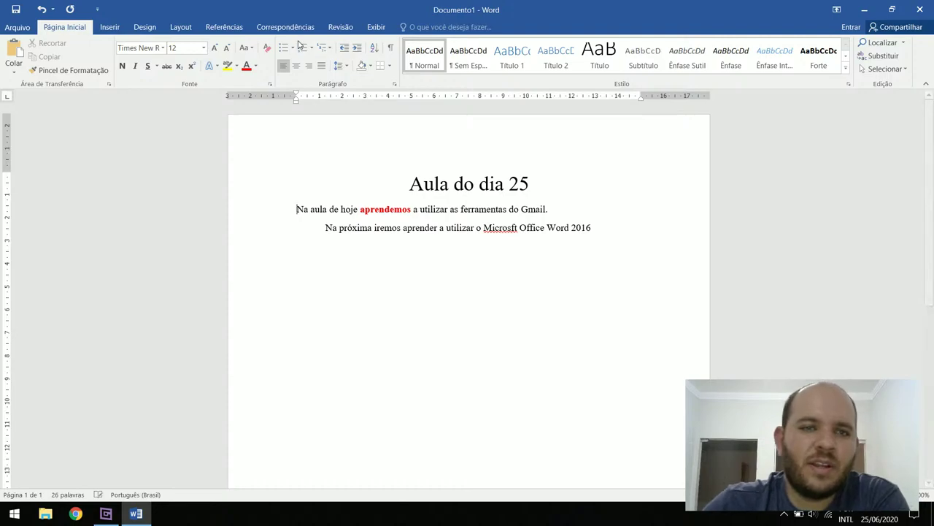
Move the first paragraph's left indent to about 9 cm so it wraps onto two lines
mouse_move(295, 97)
left_mouse_down()
mouse_move(238, 98)
mouse_move(509, 125)
left_mouse_up()
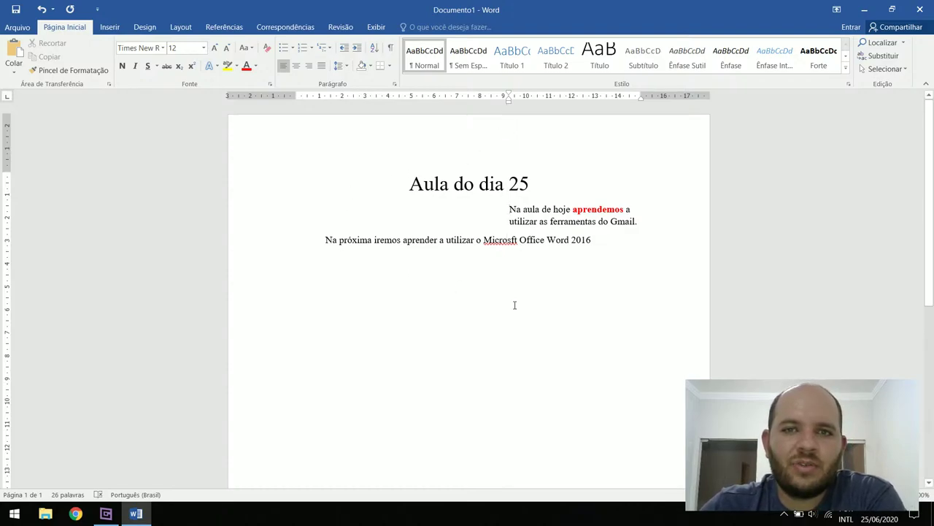
scroll(515, 304, "down", 5)
scroll(521, 319, "up", 2)
scroll(522, 318, "up", 3)
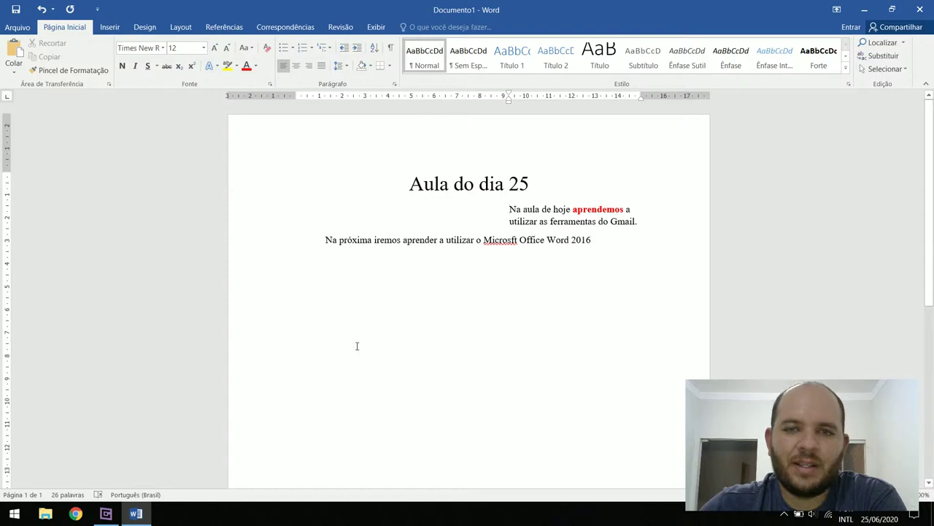
Close Word and discard the changes with 'Não Salvar'
left_click(802, 223)
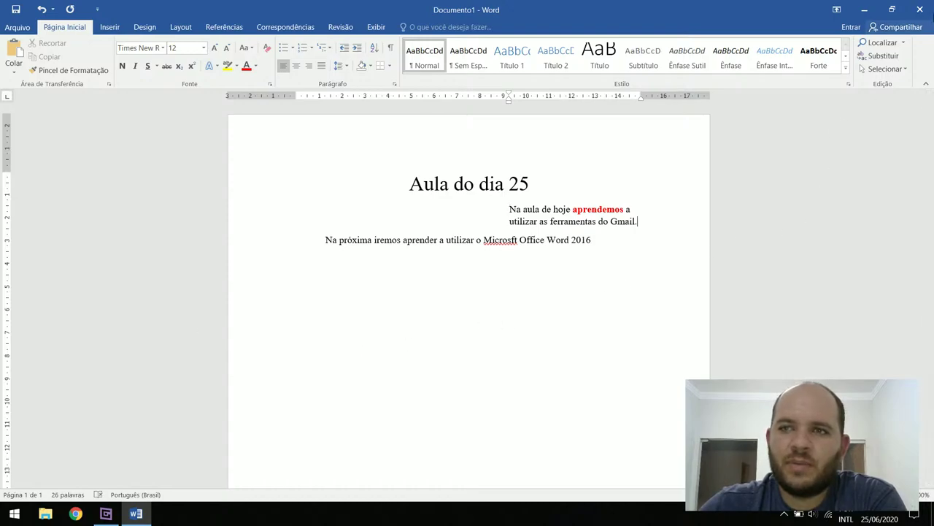
left_click(920, 9)
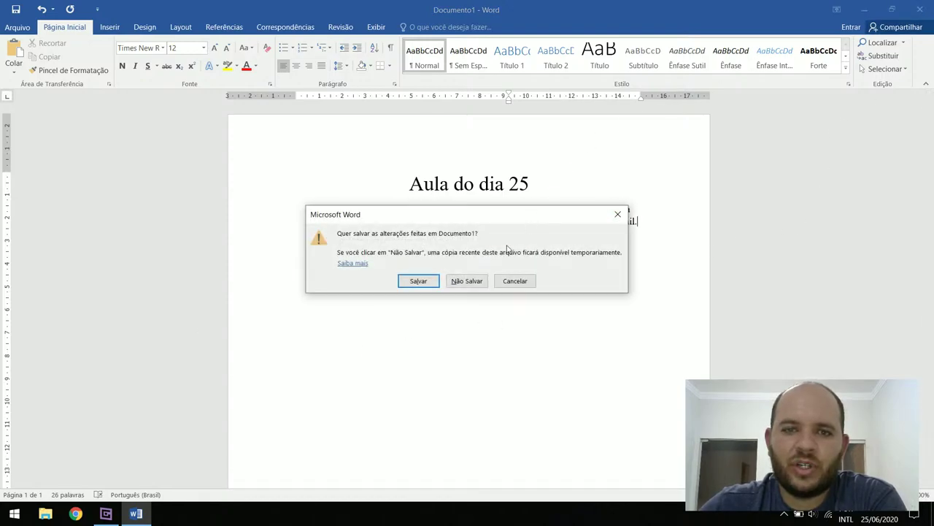
left_click(467, 281)
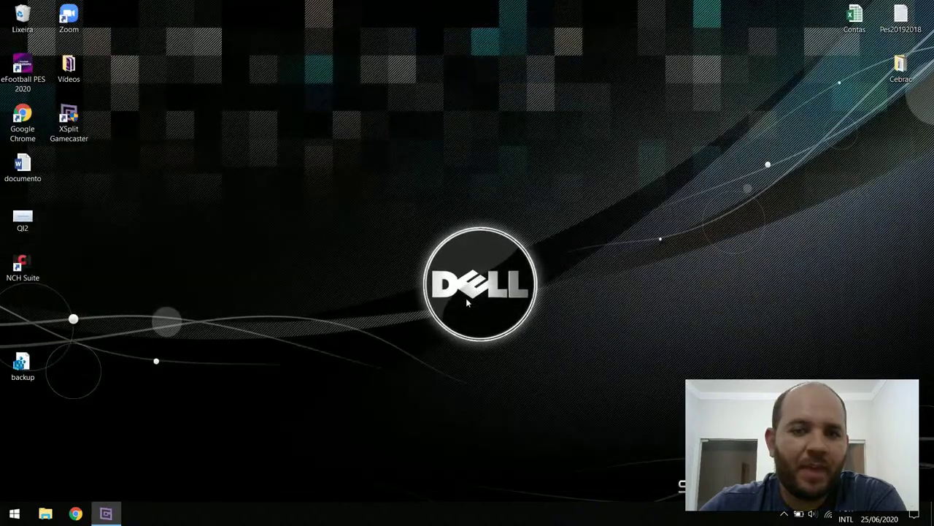